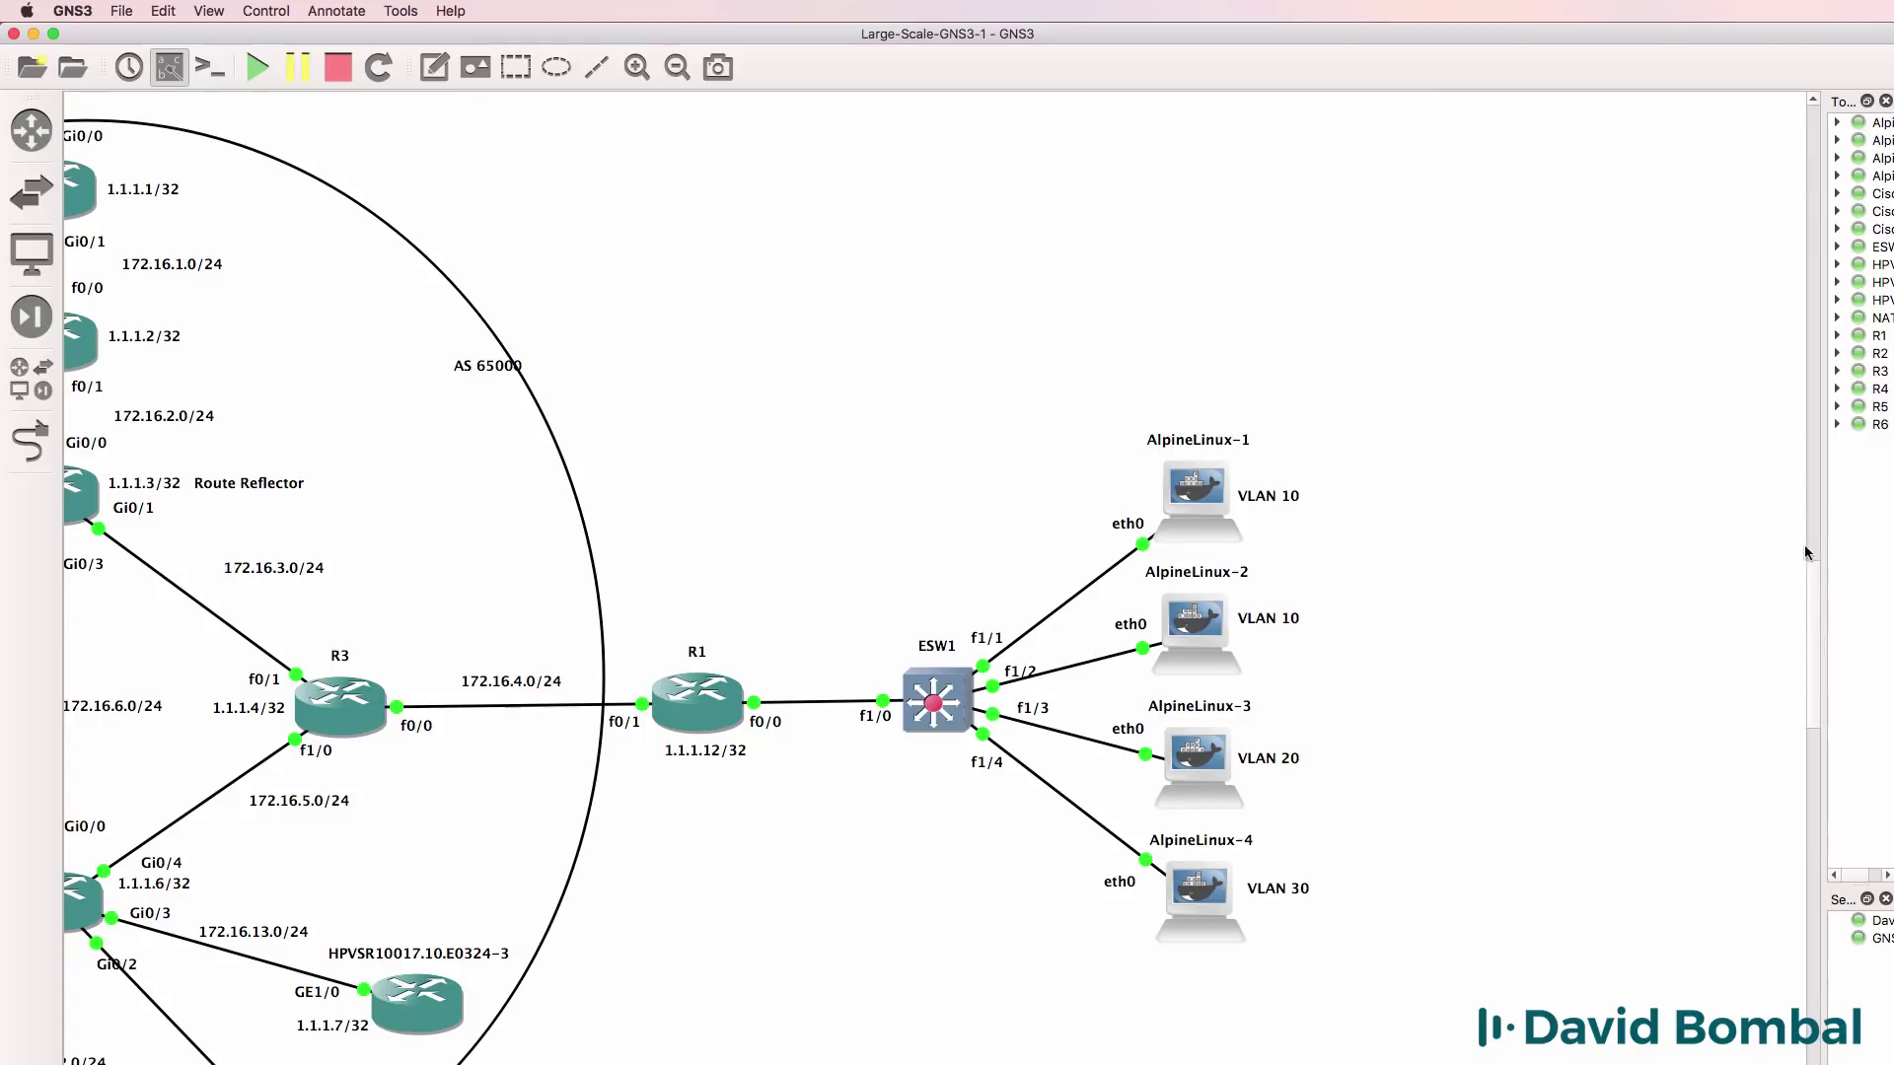
# Step: Open a console session to AlpineLinux-1 and position its Terminal window
pyautogui.click(636, 67)
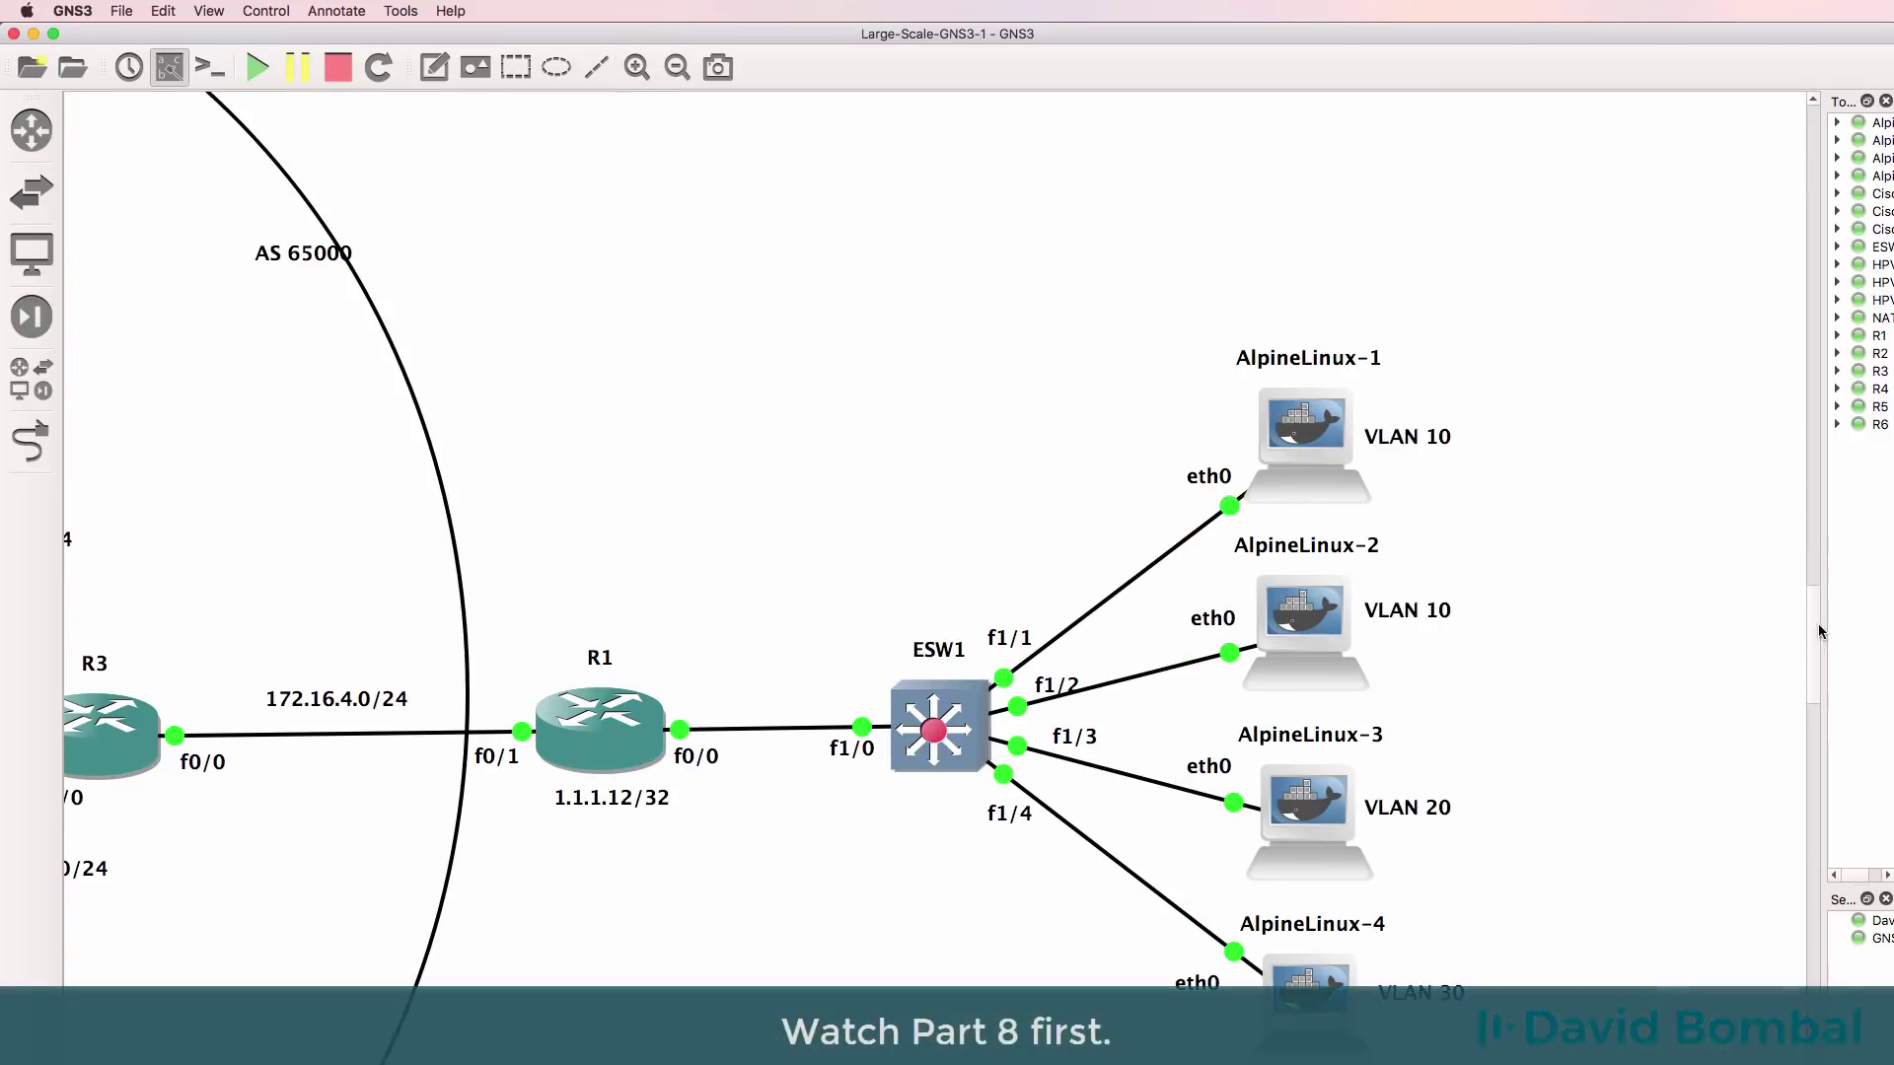
pyautogui.scroll(-3, 1810, 646)
pyautogui.scroll(-2, 1810, 646)
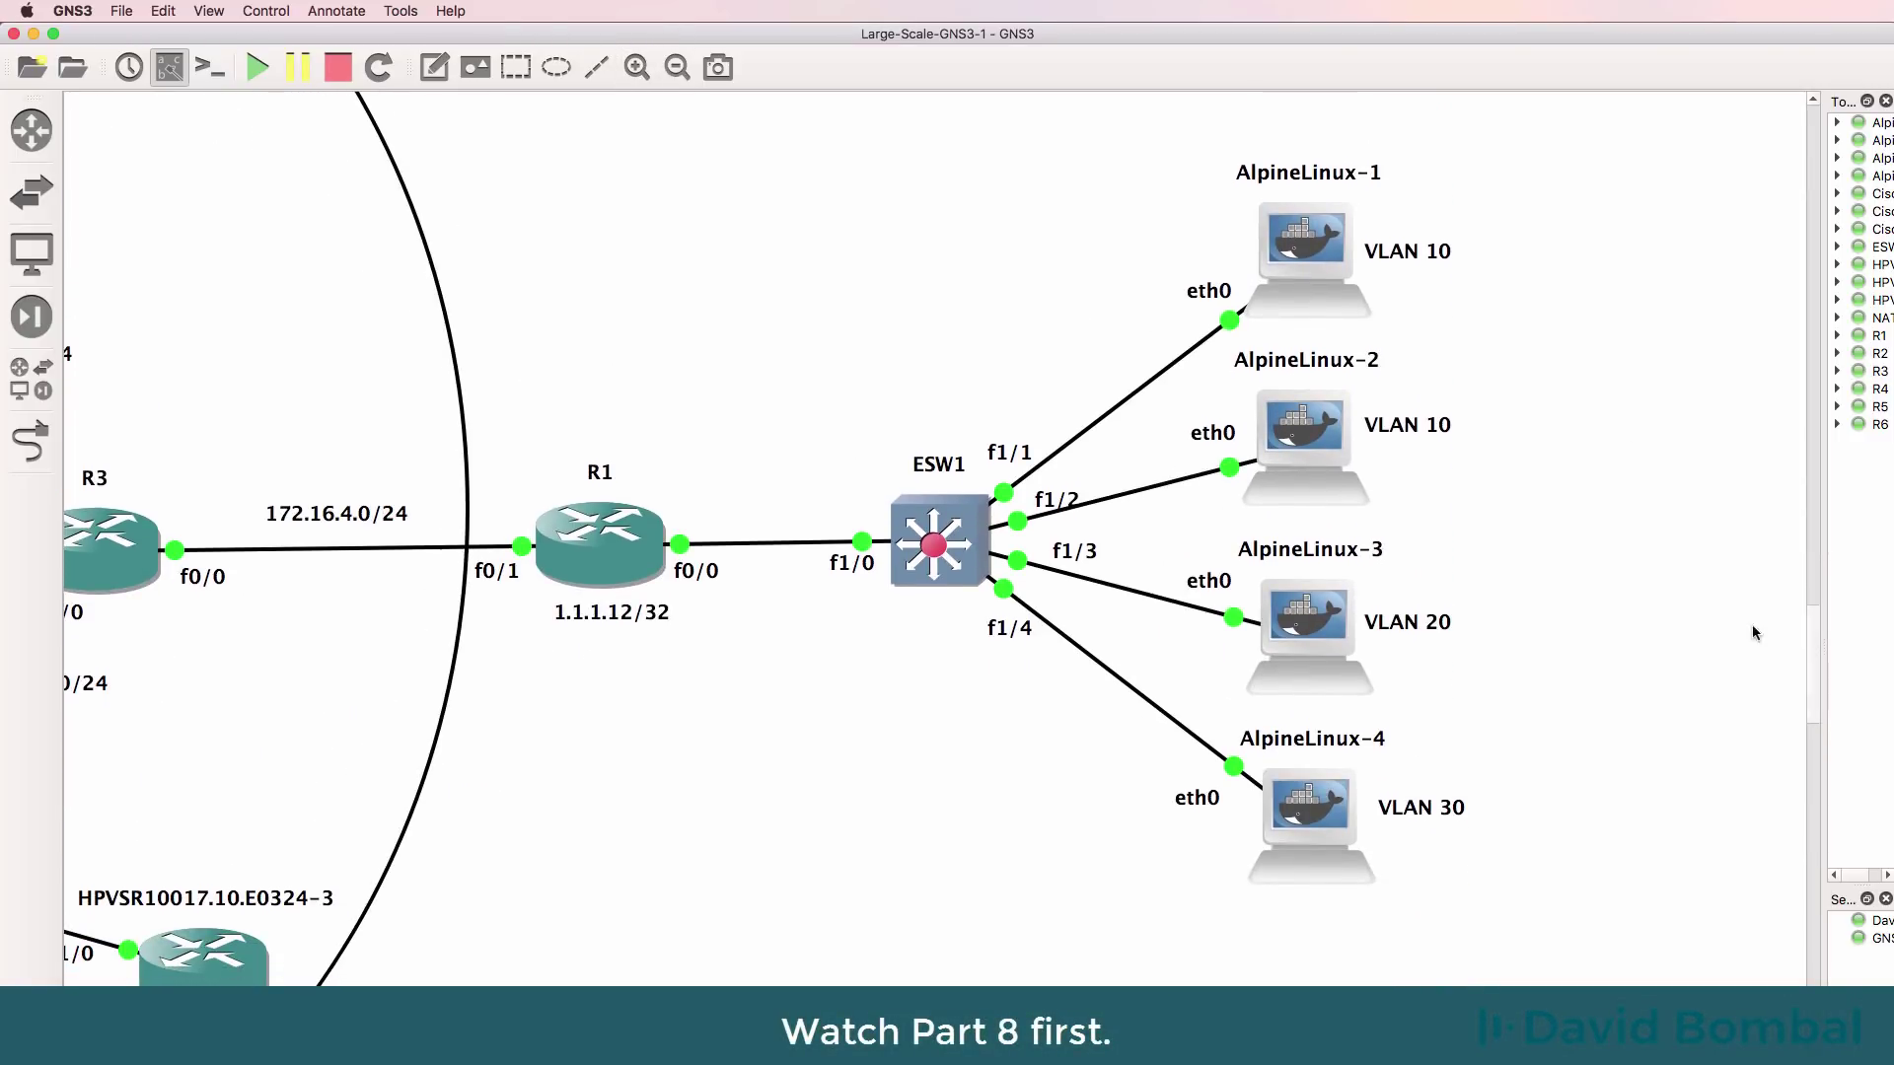
pyautogui.rightClick(1301, 254)
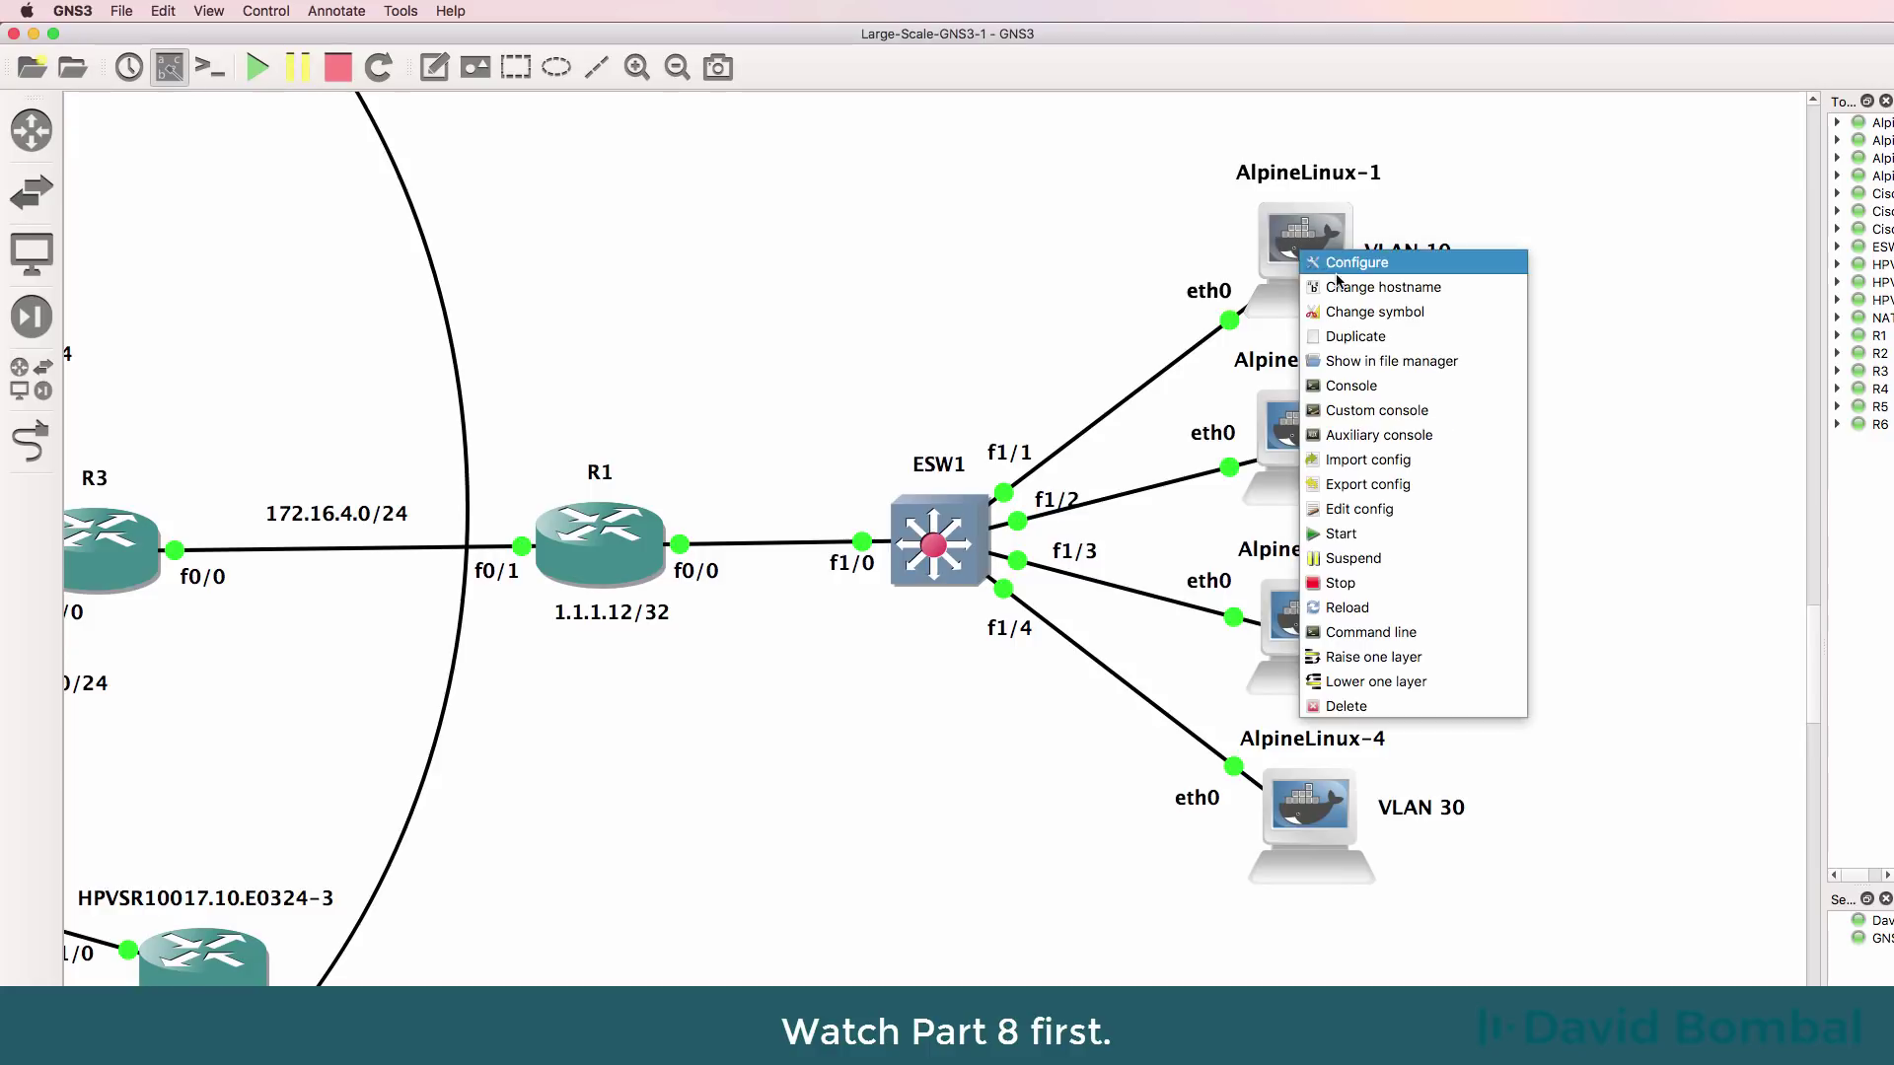
pyautogui.click(1354, 387)
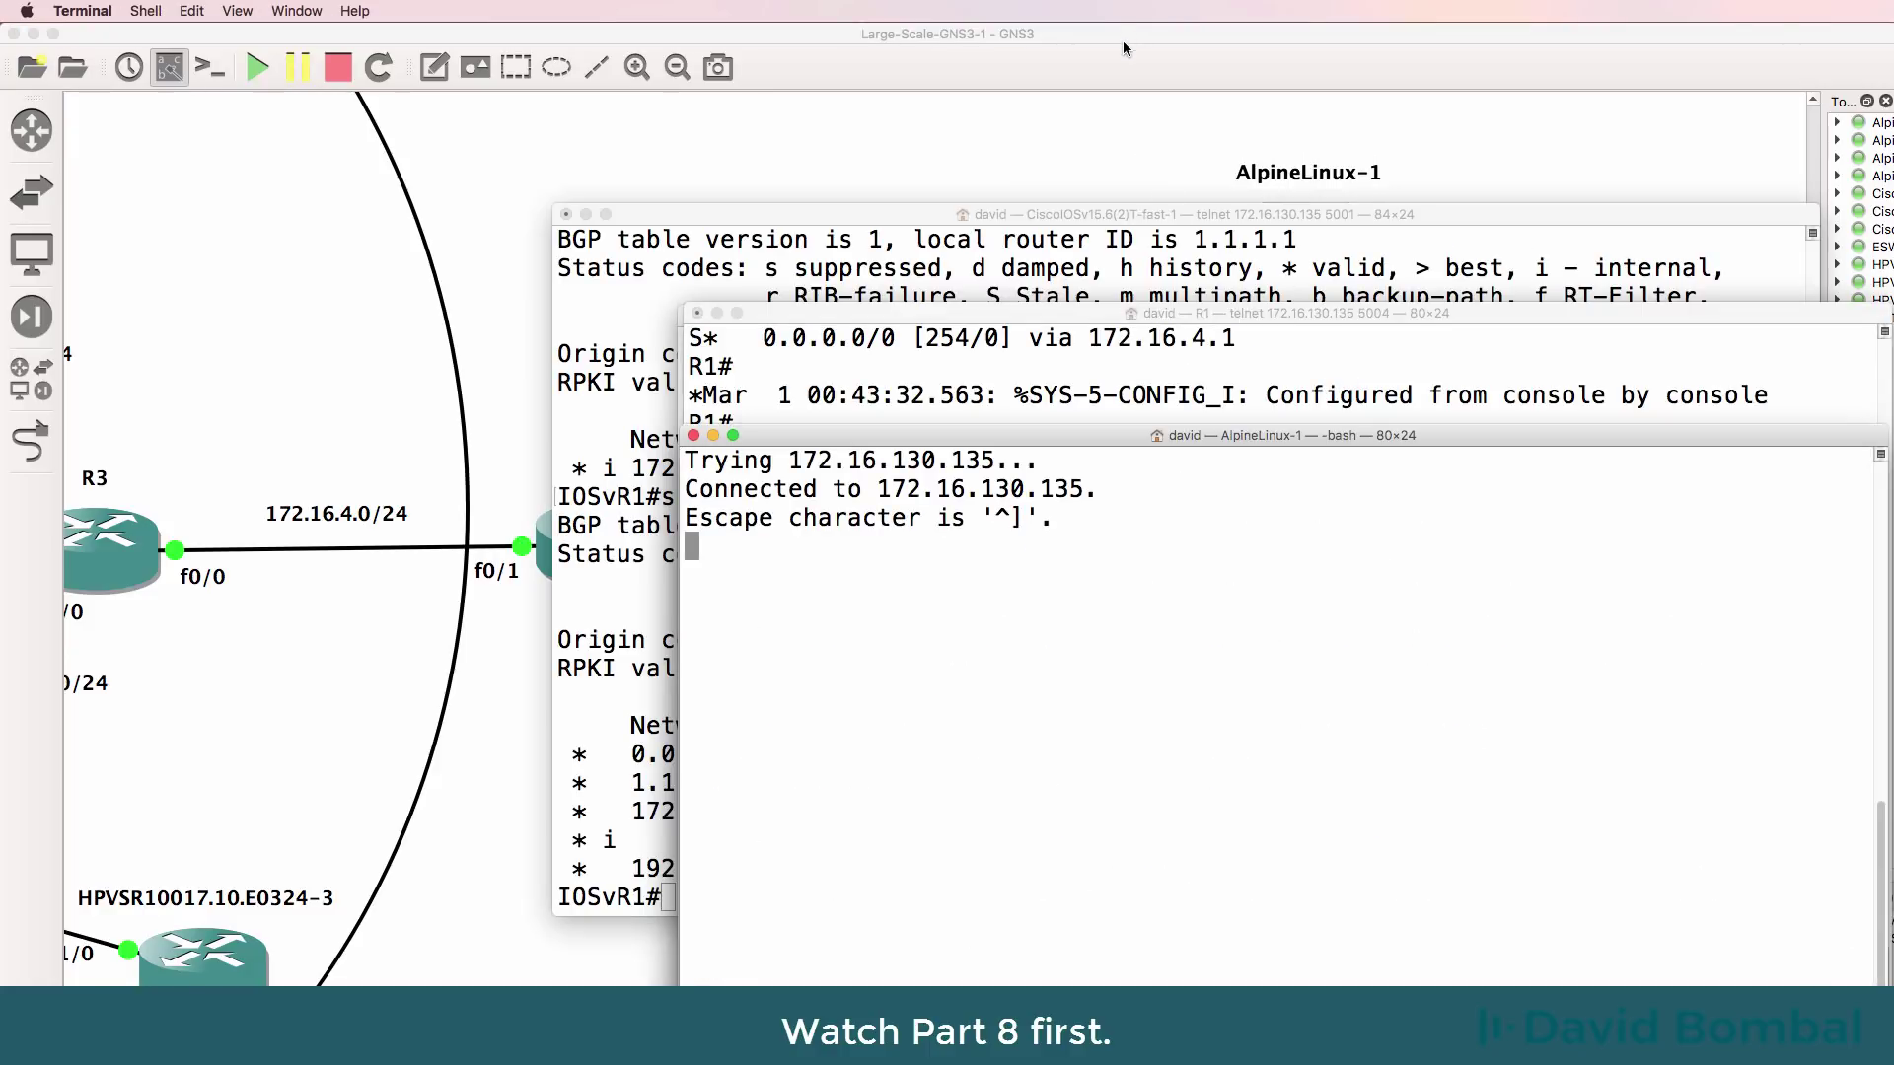
pyautogui.click(1124, 49)
pyautogui.press('super+Tab')
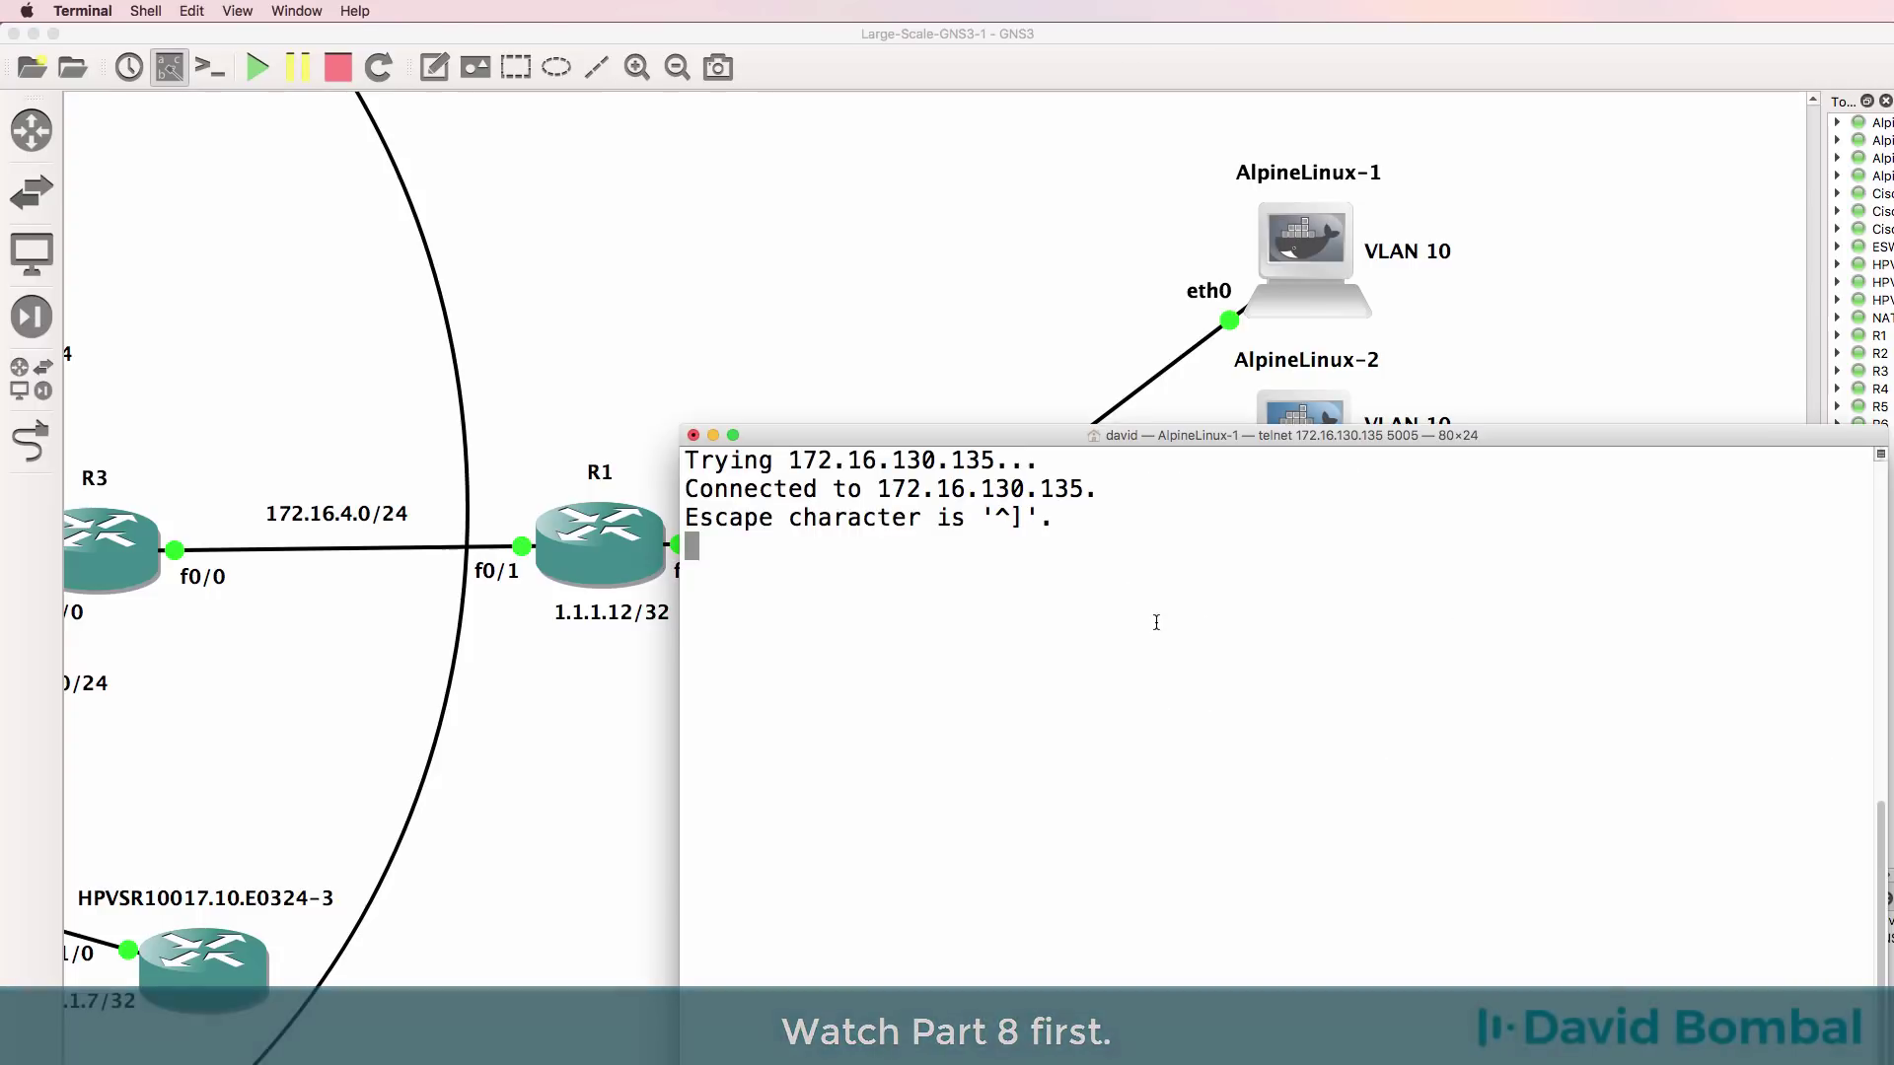
pyautogui.moveTo(1160, 427); pyautogui.dragTo(1121, 367)
# Step: Run ifconfig on AlpineLinux-1, showing eth0 at 10.1.10.1
pyautogui.press('Return')
pyautogui.press('Return')
pyautogui.press('Return')
pyautogui.press('Return')
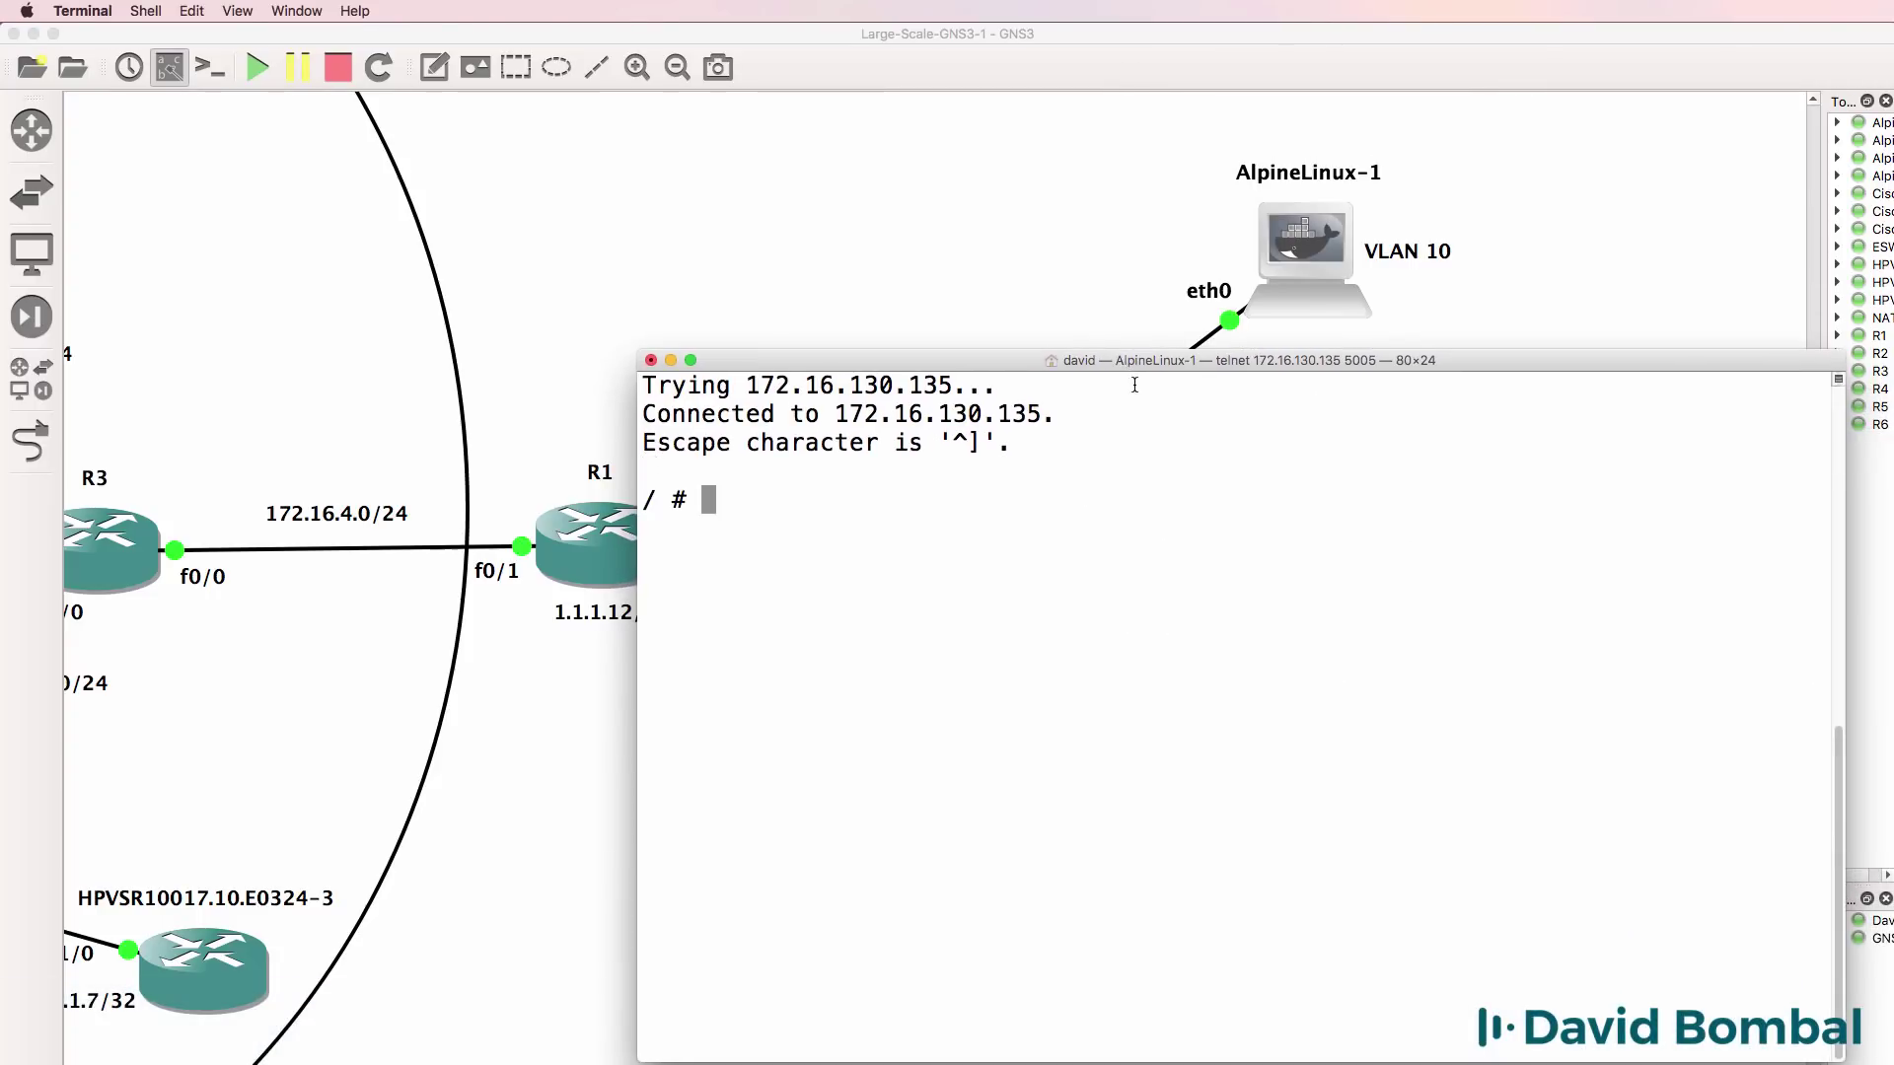
pyautogui.write('ifconfgi')
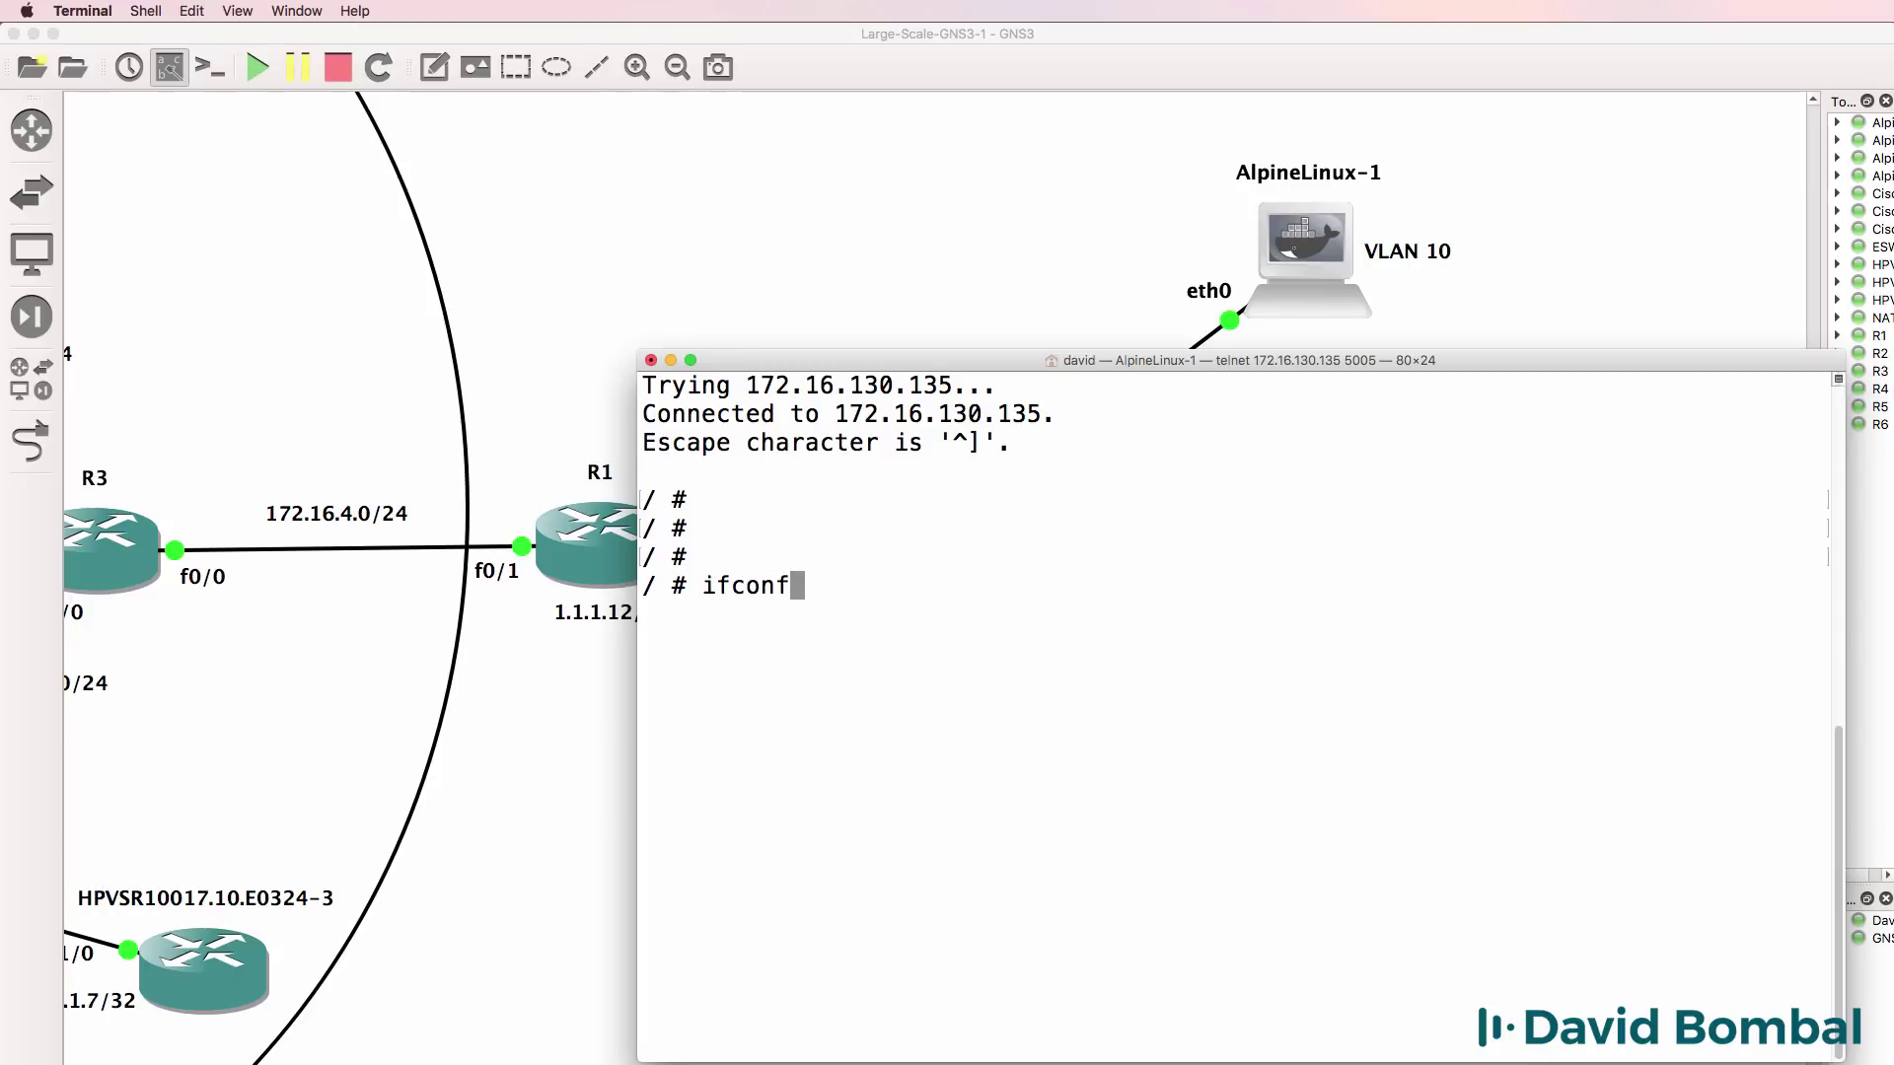
pyautogui.press('Return')
pyautogui.press('Up')
pyautogui.press('BackSpace')
pyautogui.press('BackSpace')
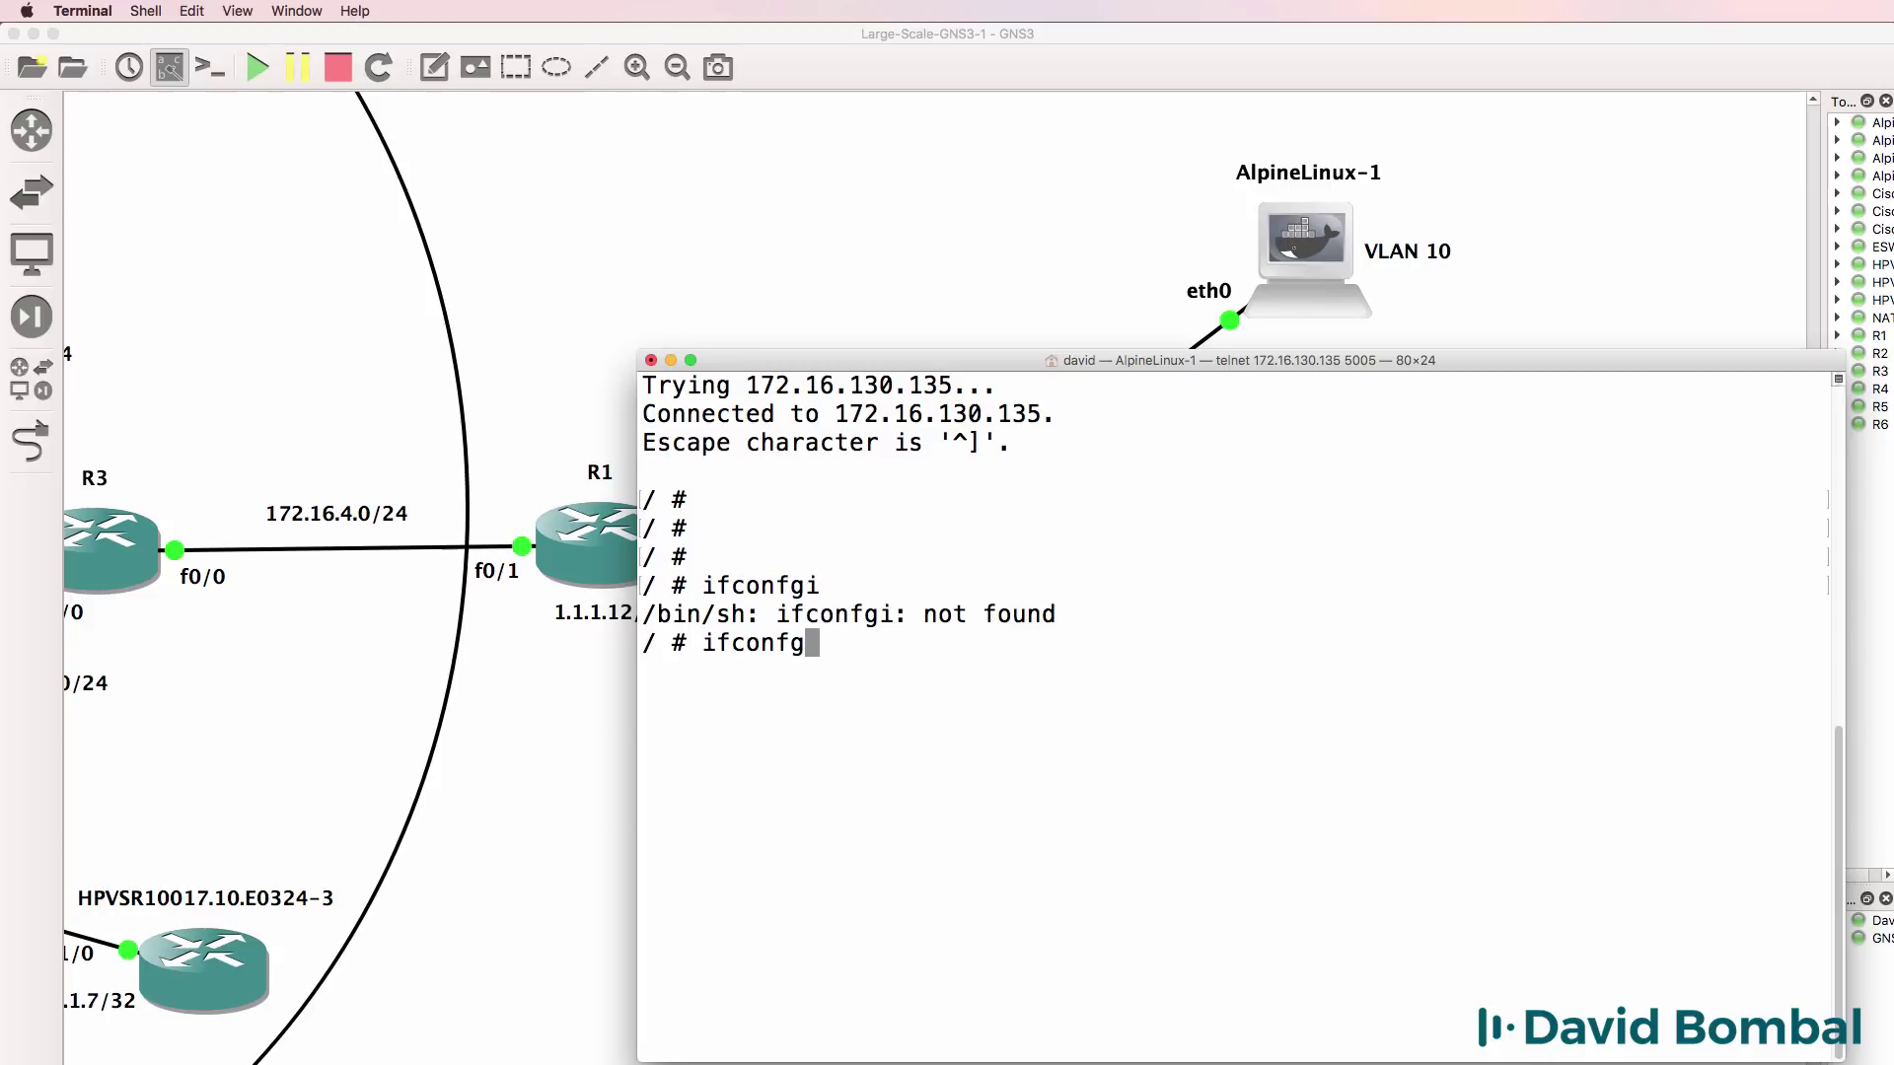
pyautogui.write('ig')
pyautogui.press('Return')
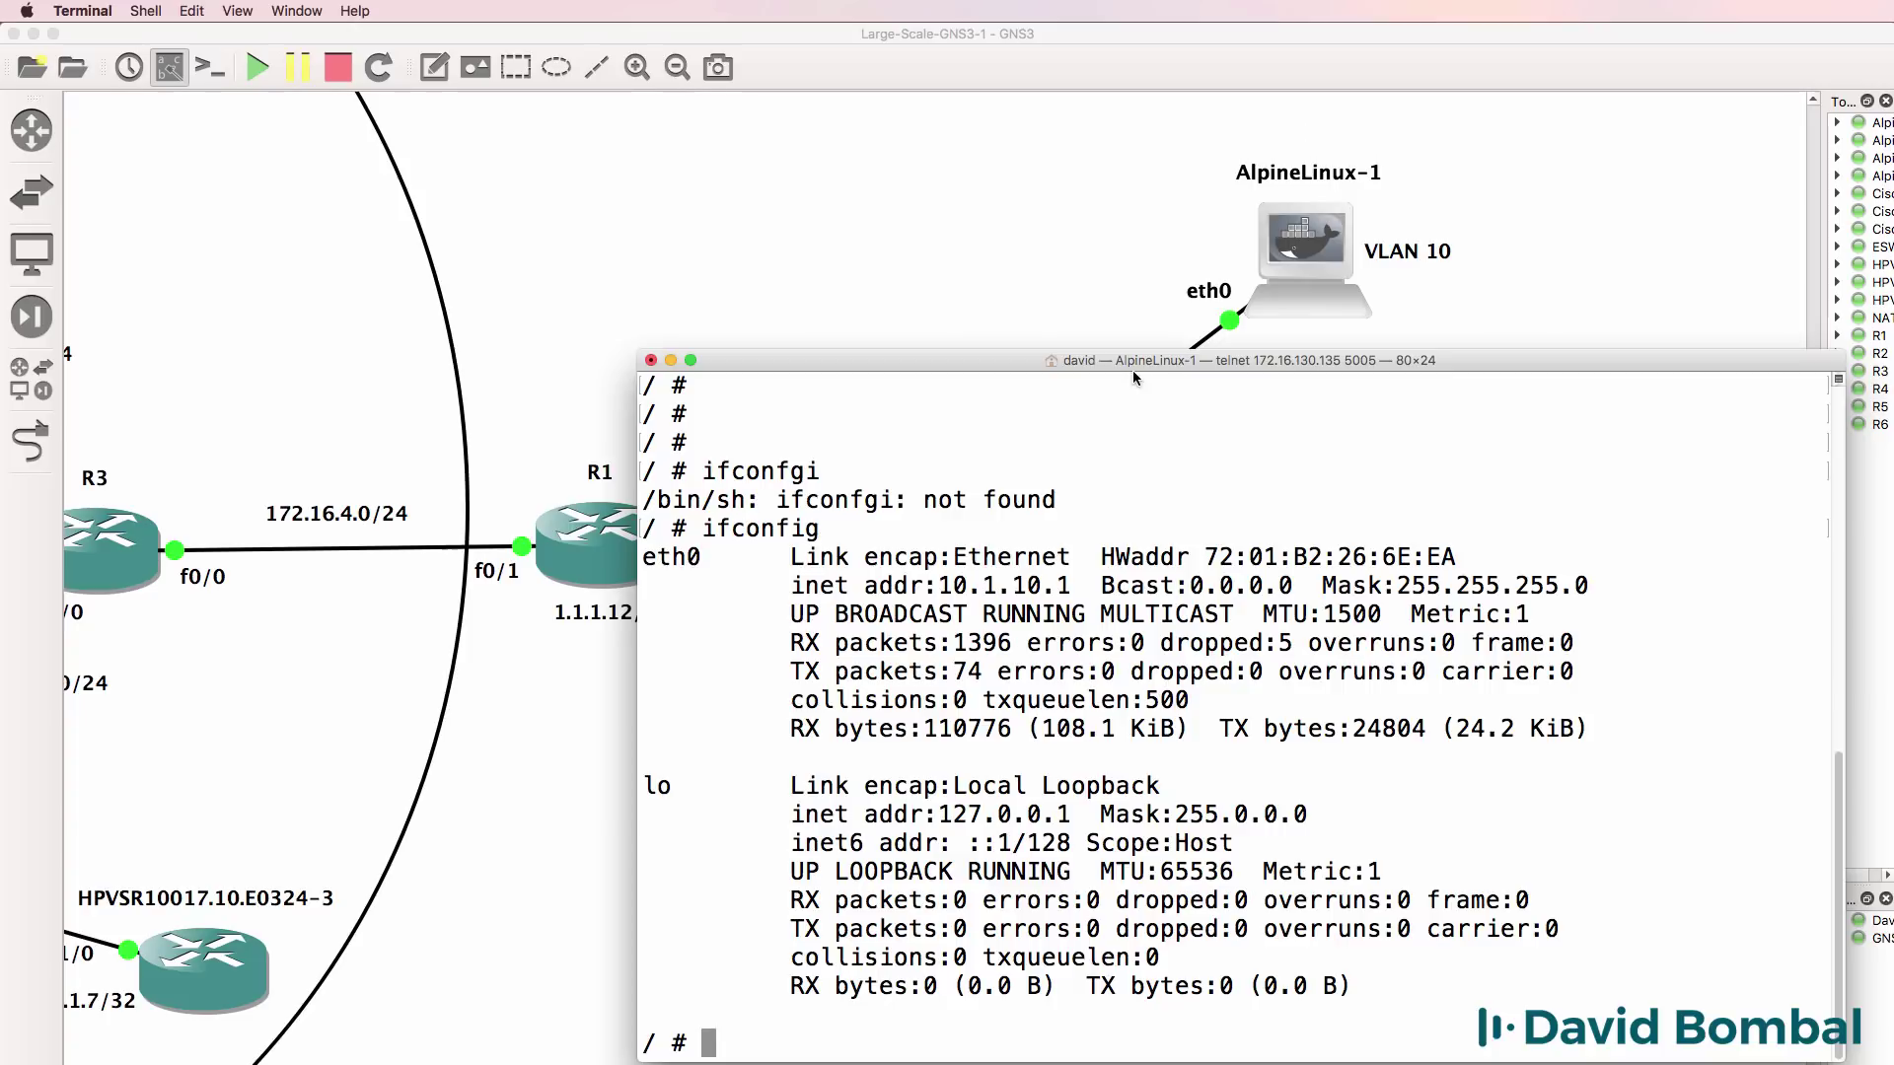
# Step: Ping google.com from AlpineLinux-1 and stop it after 3 of 4 replies
pyautogui.moveTo(1133, 372); pyautogui.dragTo(1129, 340)
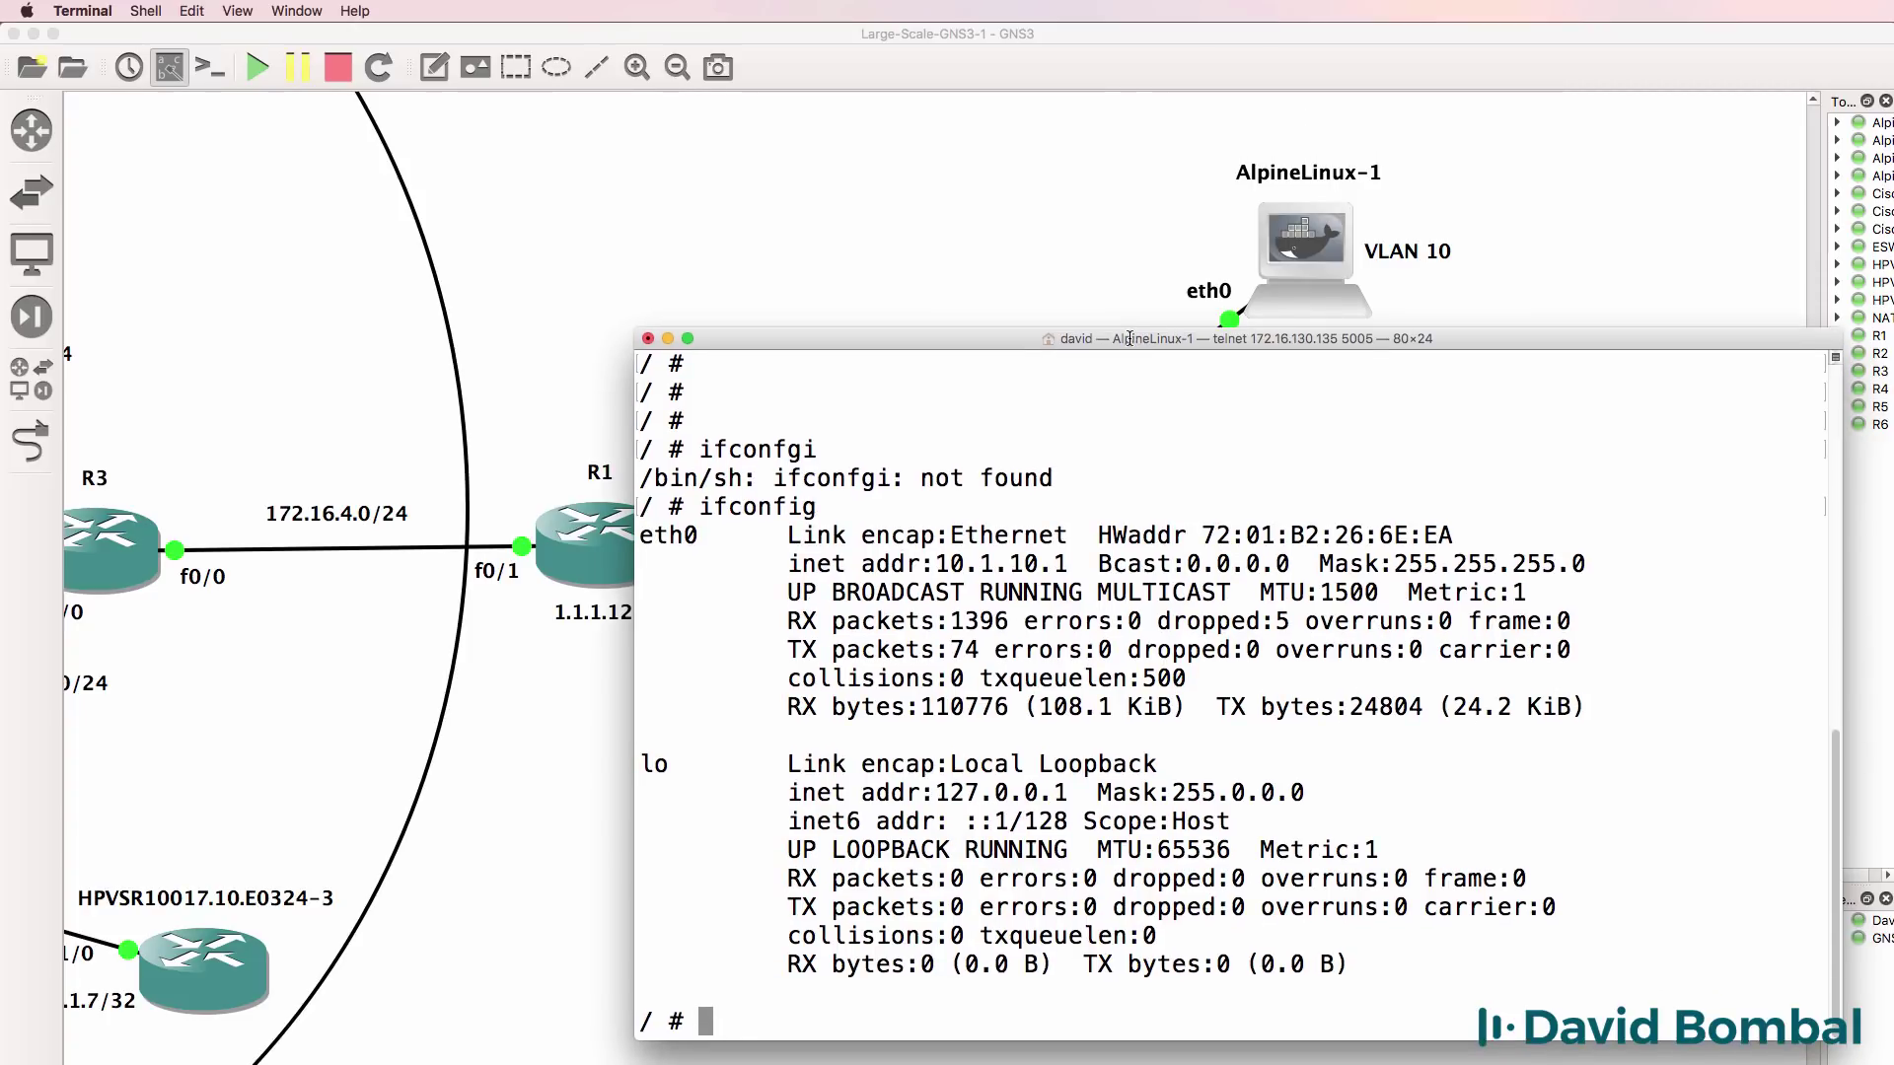
pyautogui.write('ping googel')
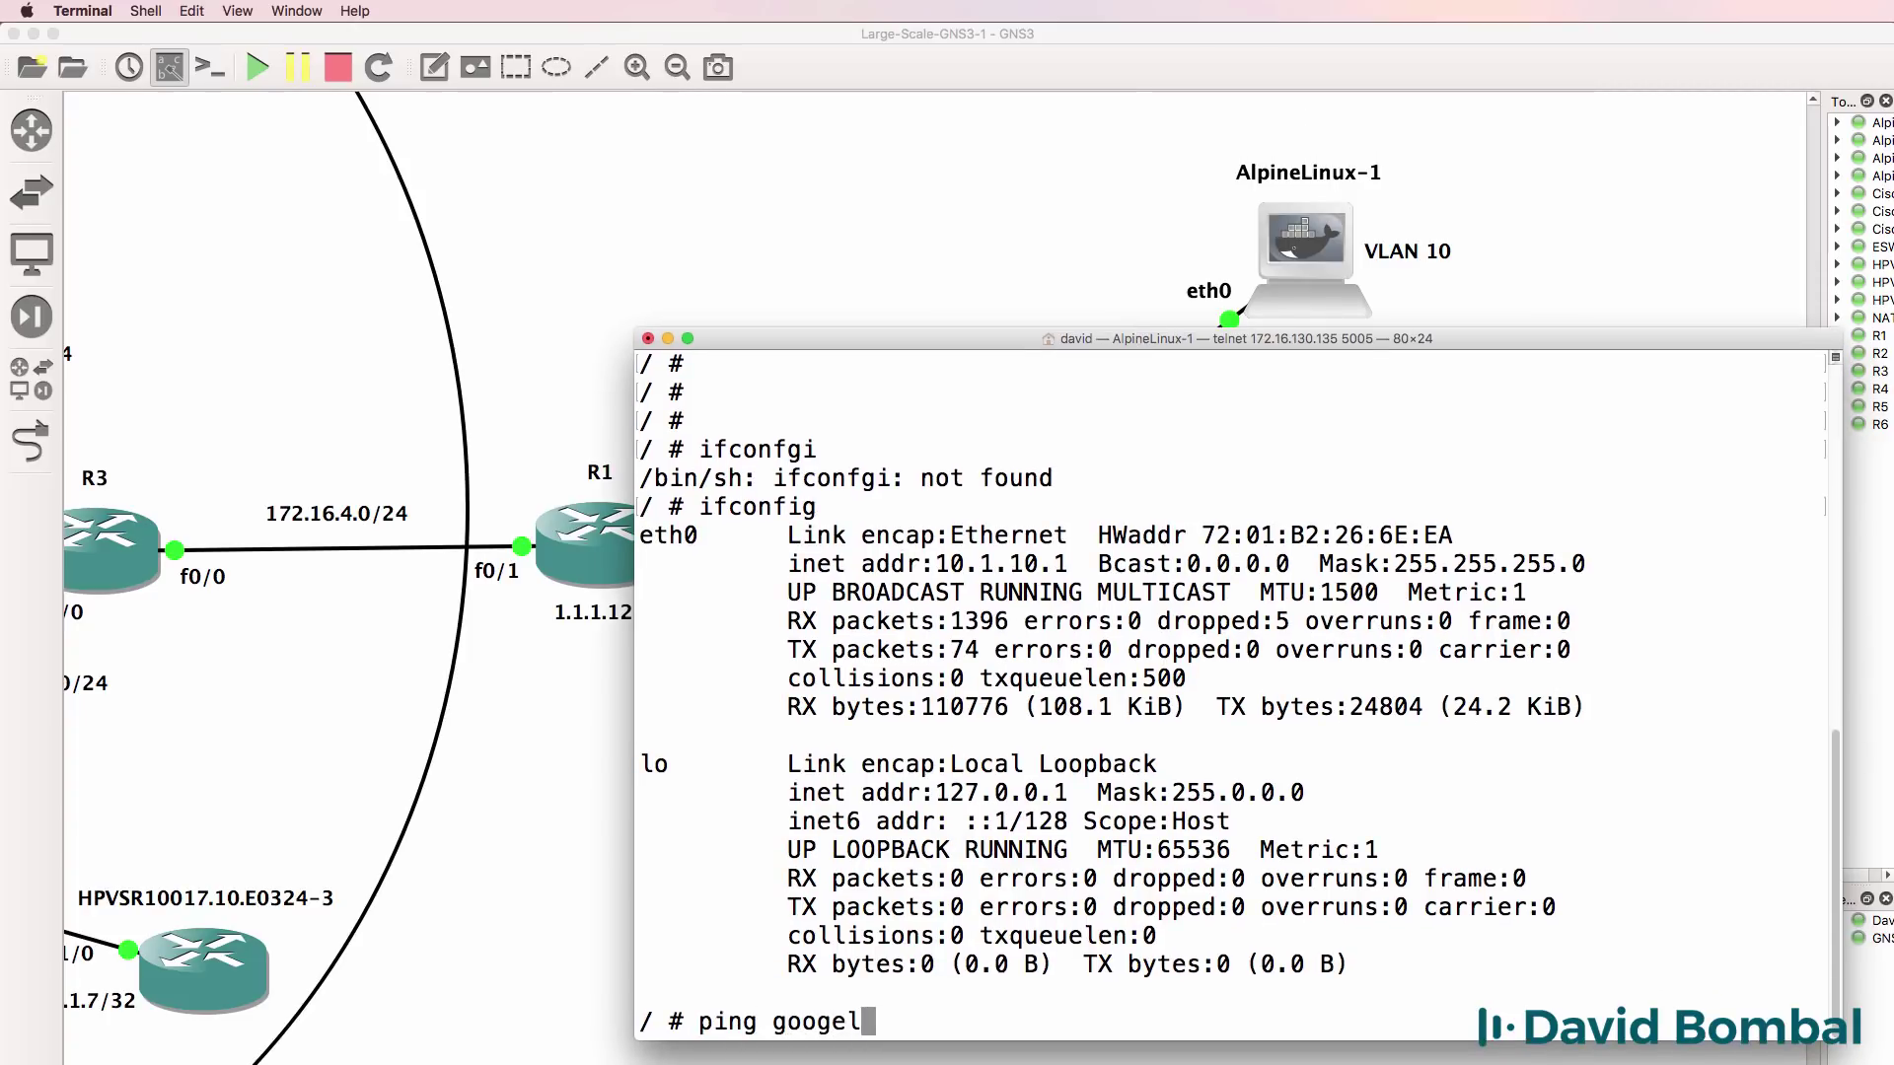
pyautogui.press('BackSpace')
pyautogui.press('BackSpace')
pyautogui.write('le.com')
pyautogui.press('Return')
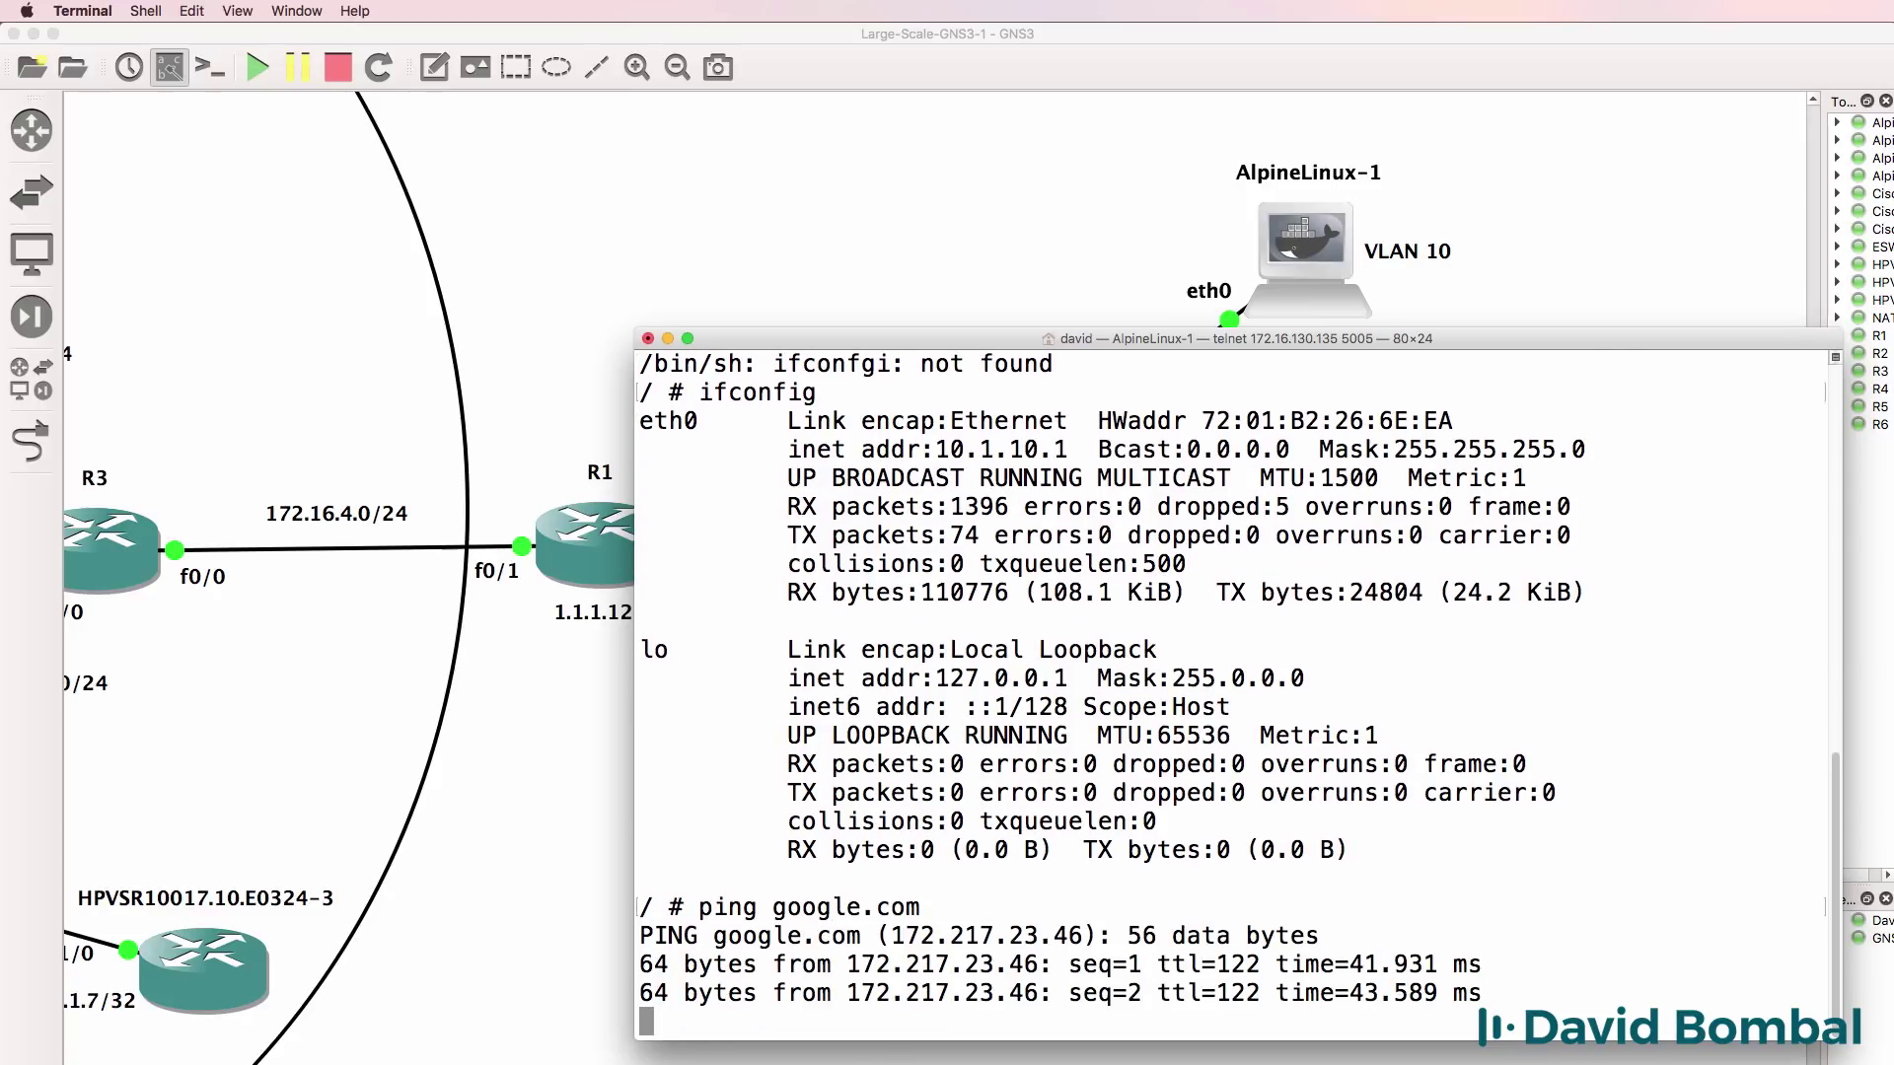
pyautogui.hotkey('ctrl', 'c')
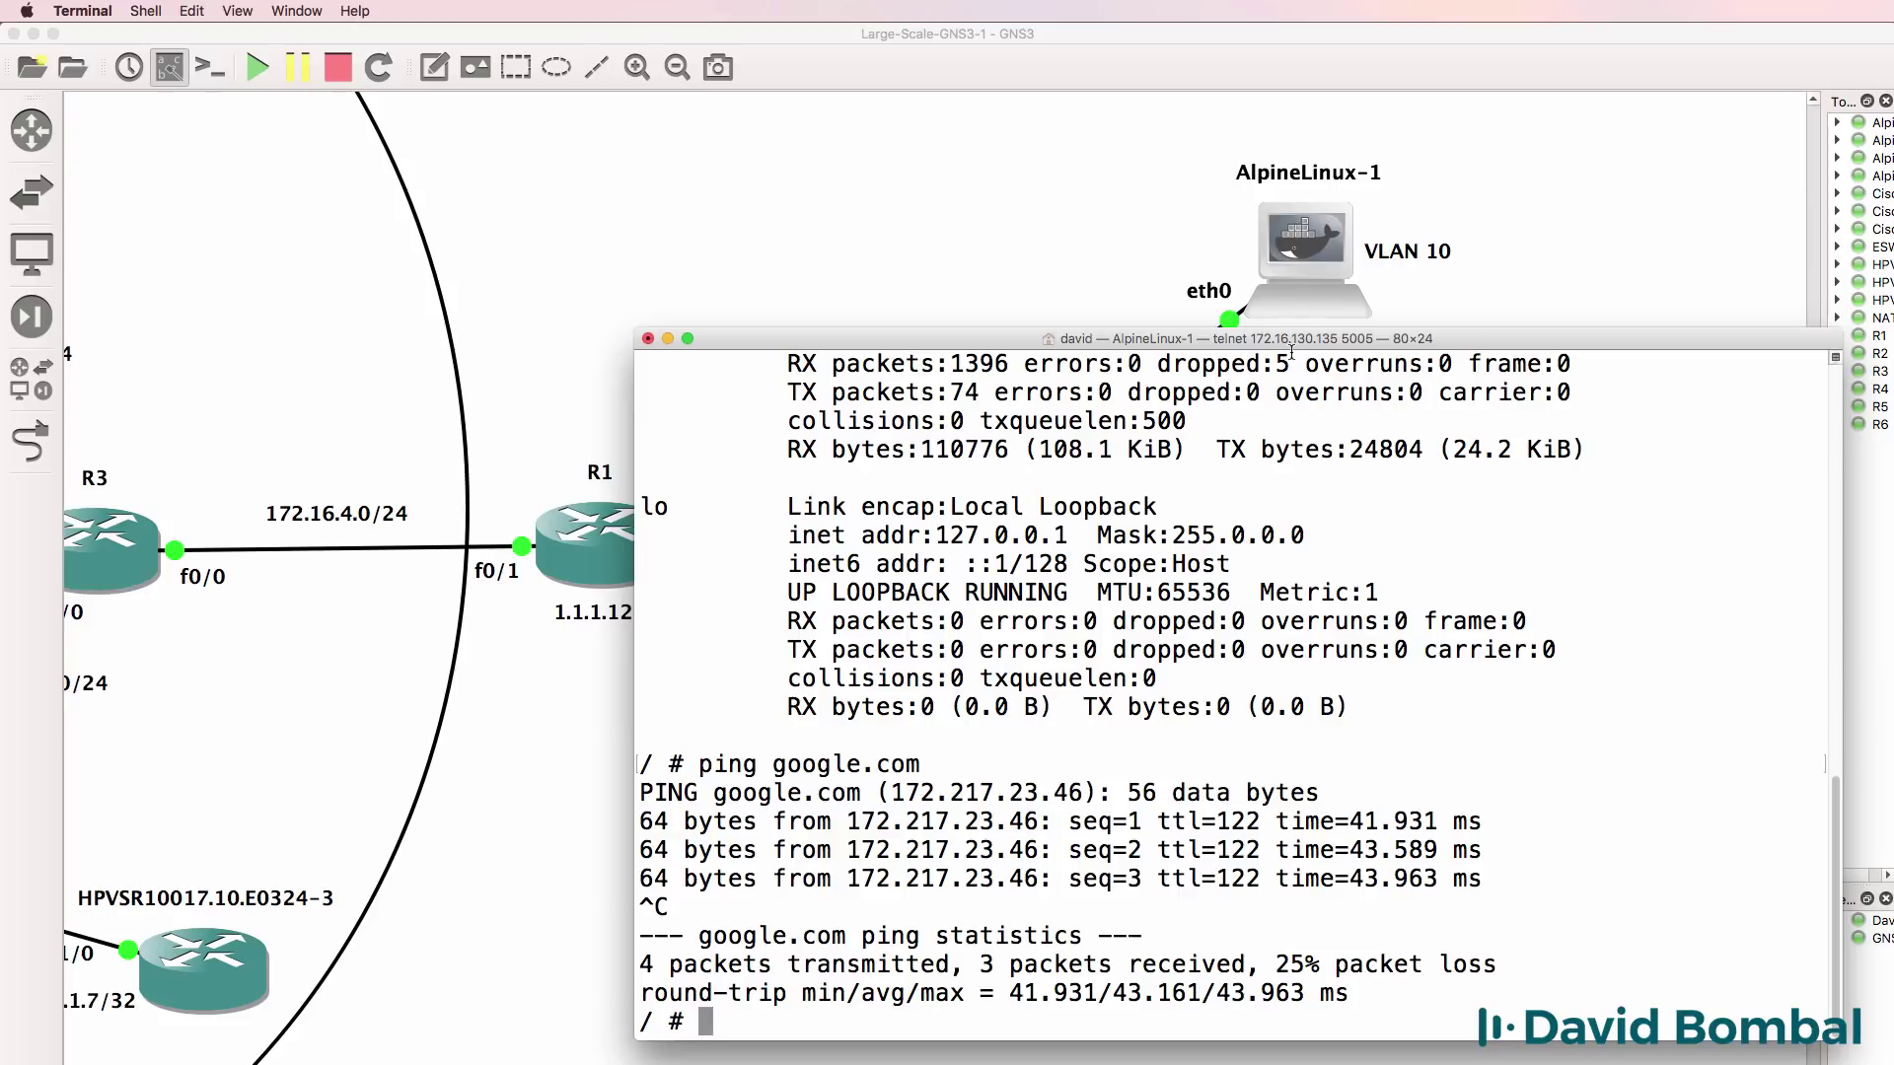
# Step: Open a console session to AlpineLinux-4 and bring its Terminal window forward
pyautogui.click(1251, 43)
pyautogui.rightClick(1309, 806)
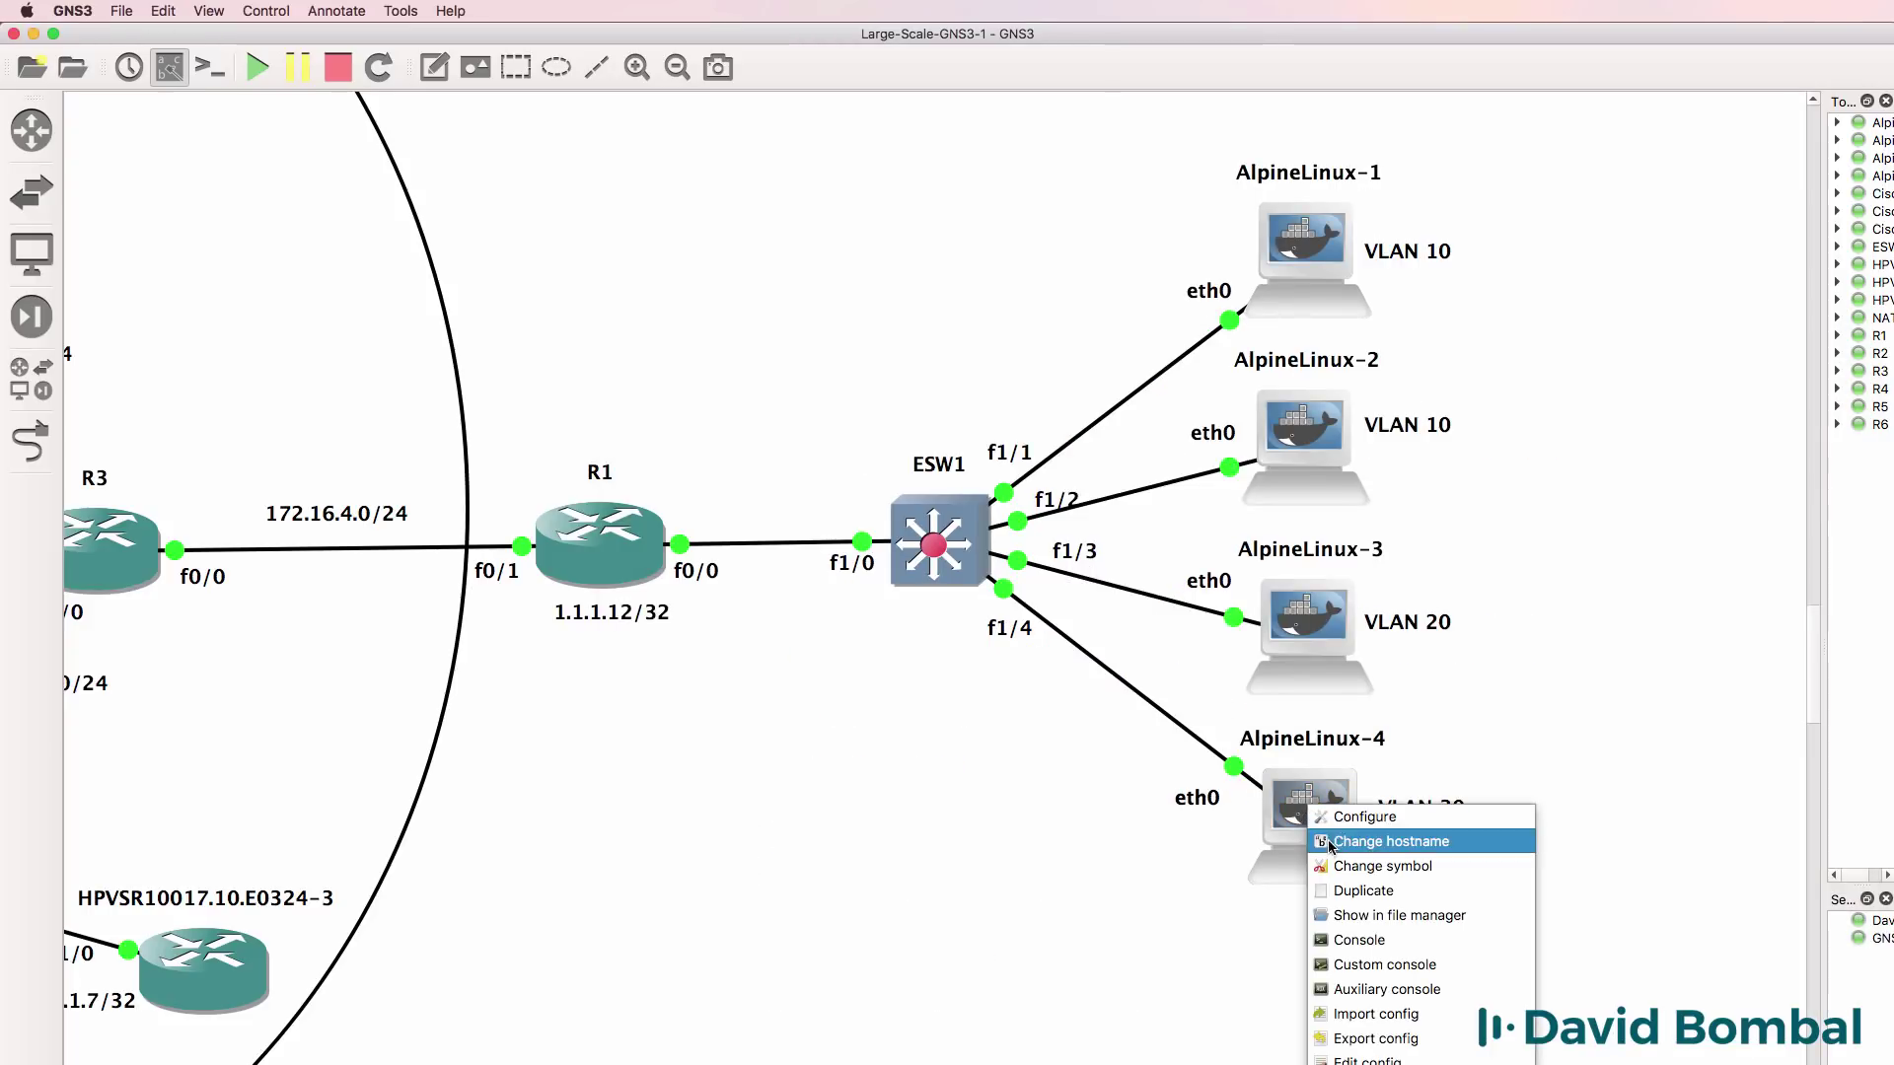
pyautogui.click(1359, 939)
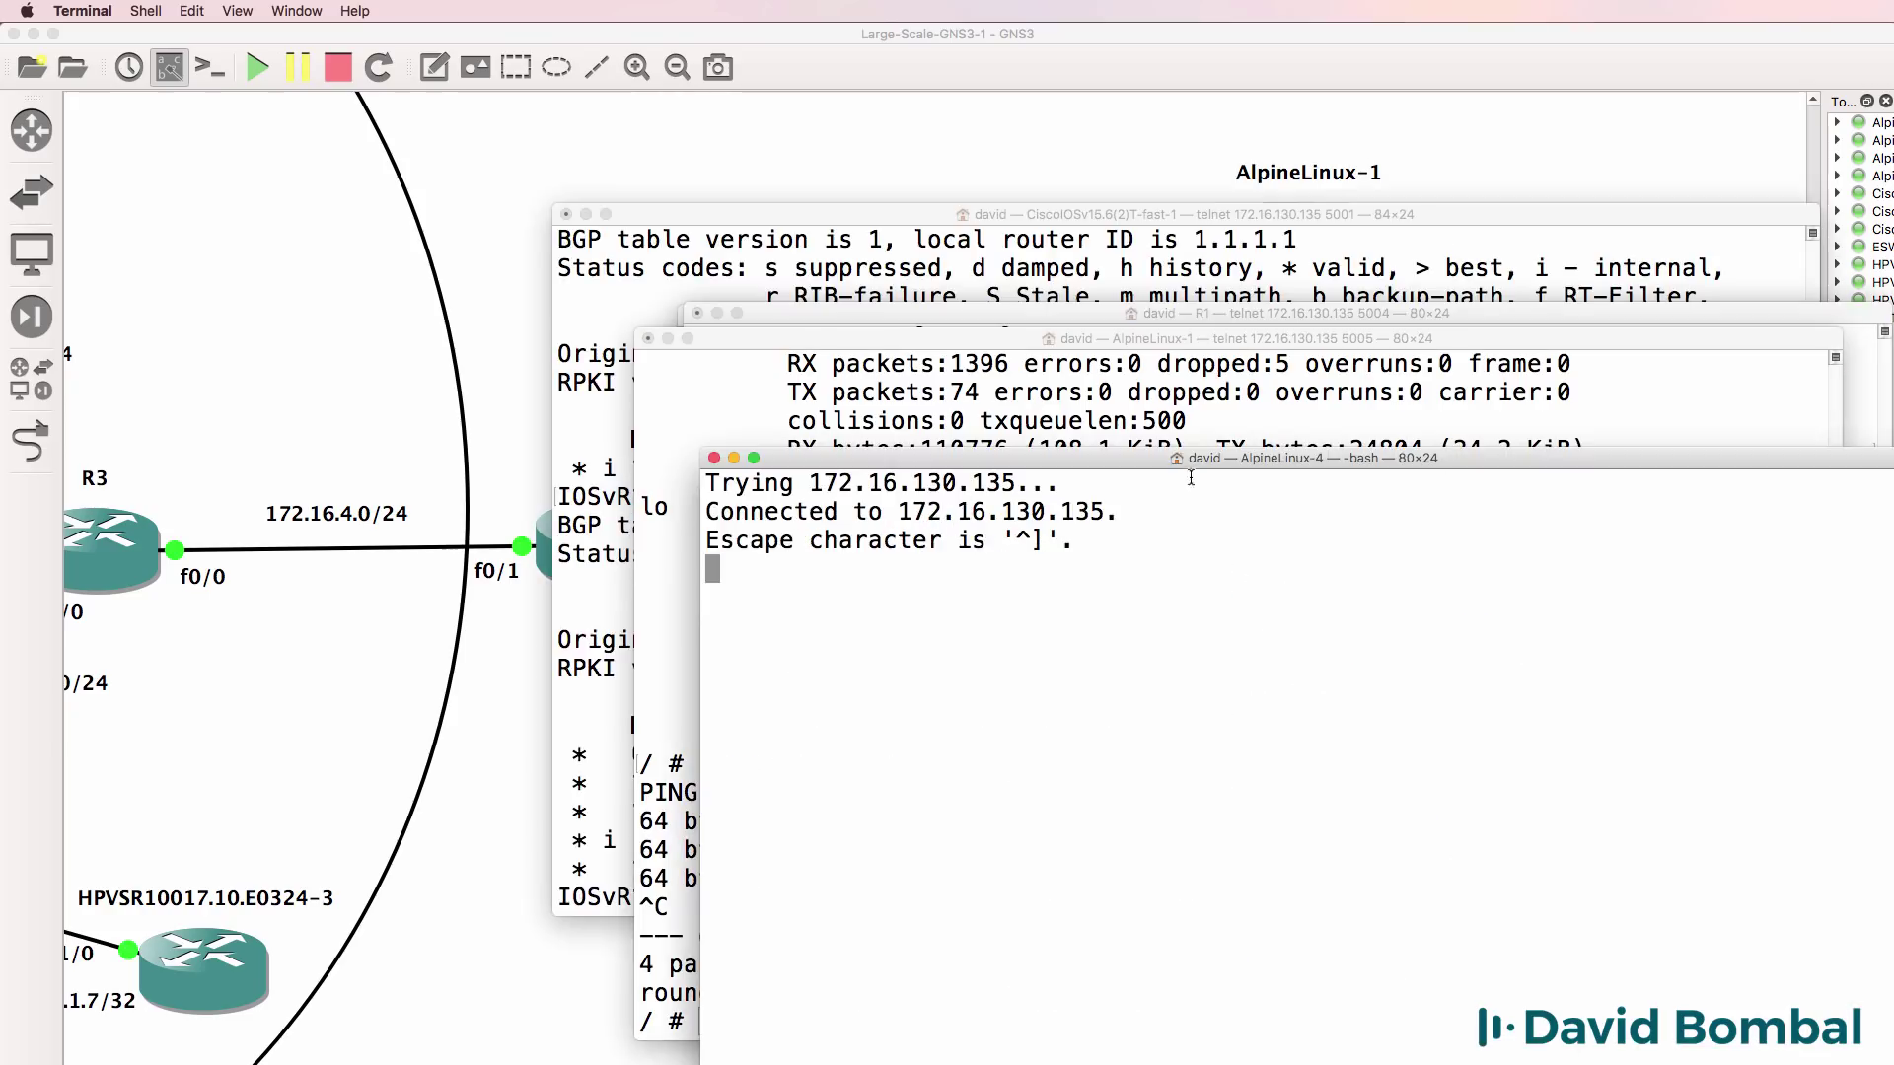
pyautogui.click(1071, 126)
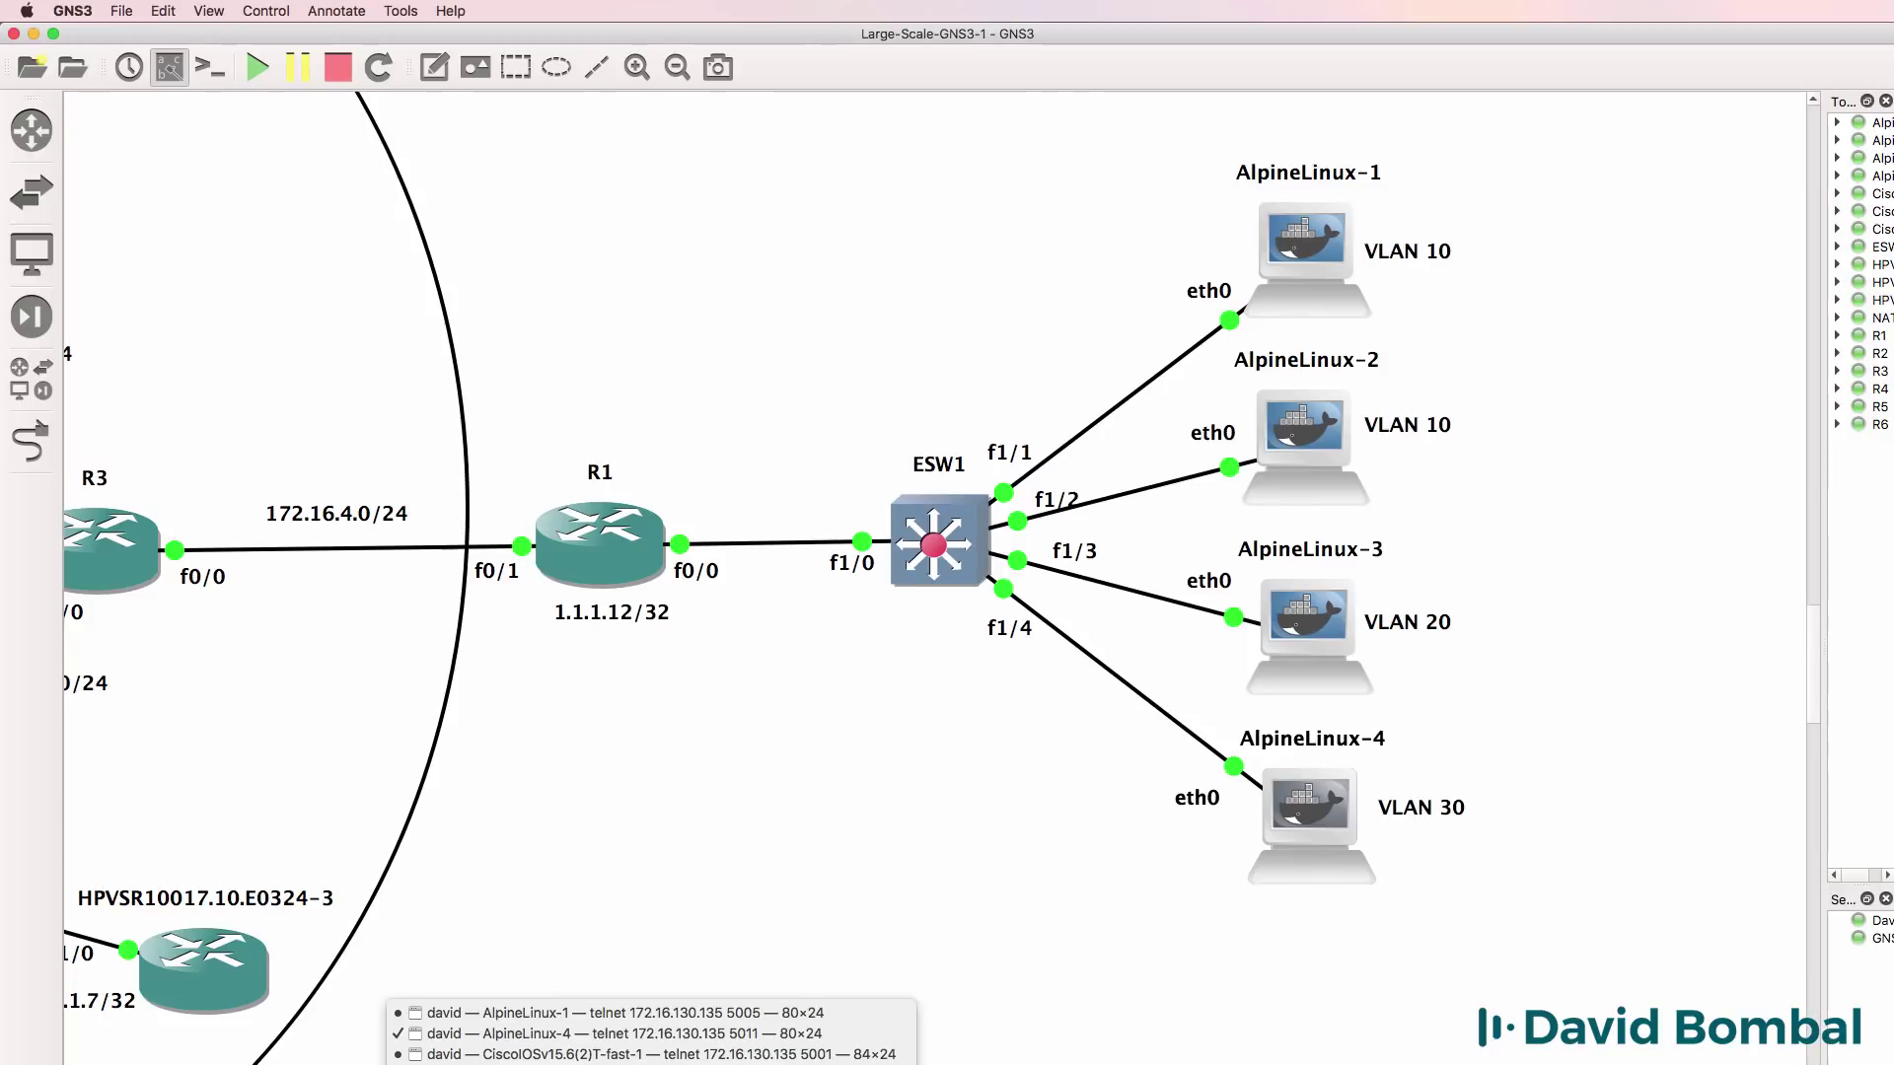
pyautogui.click(511, 1033)
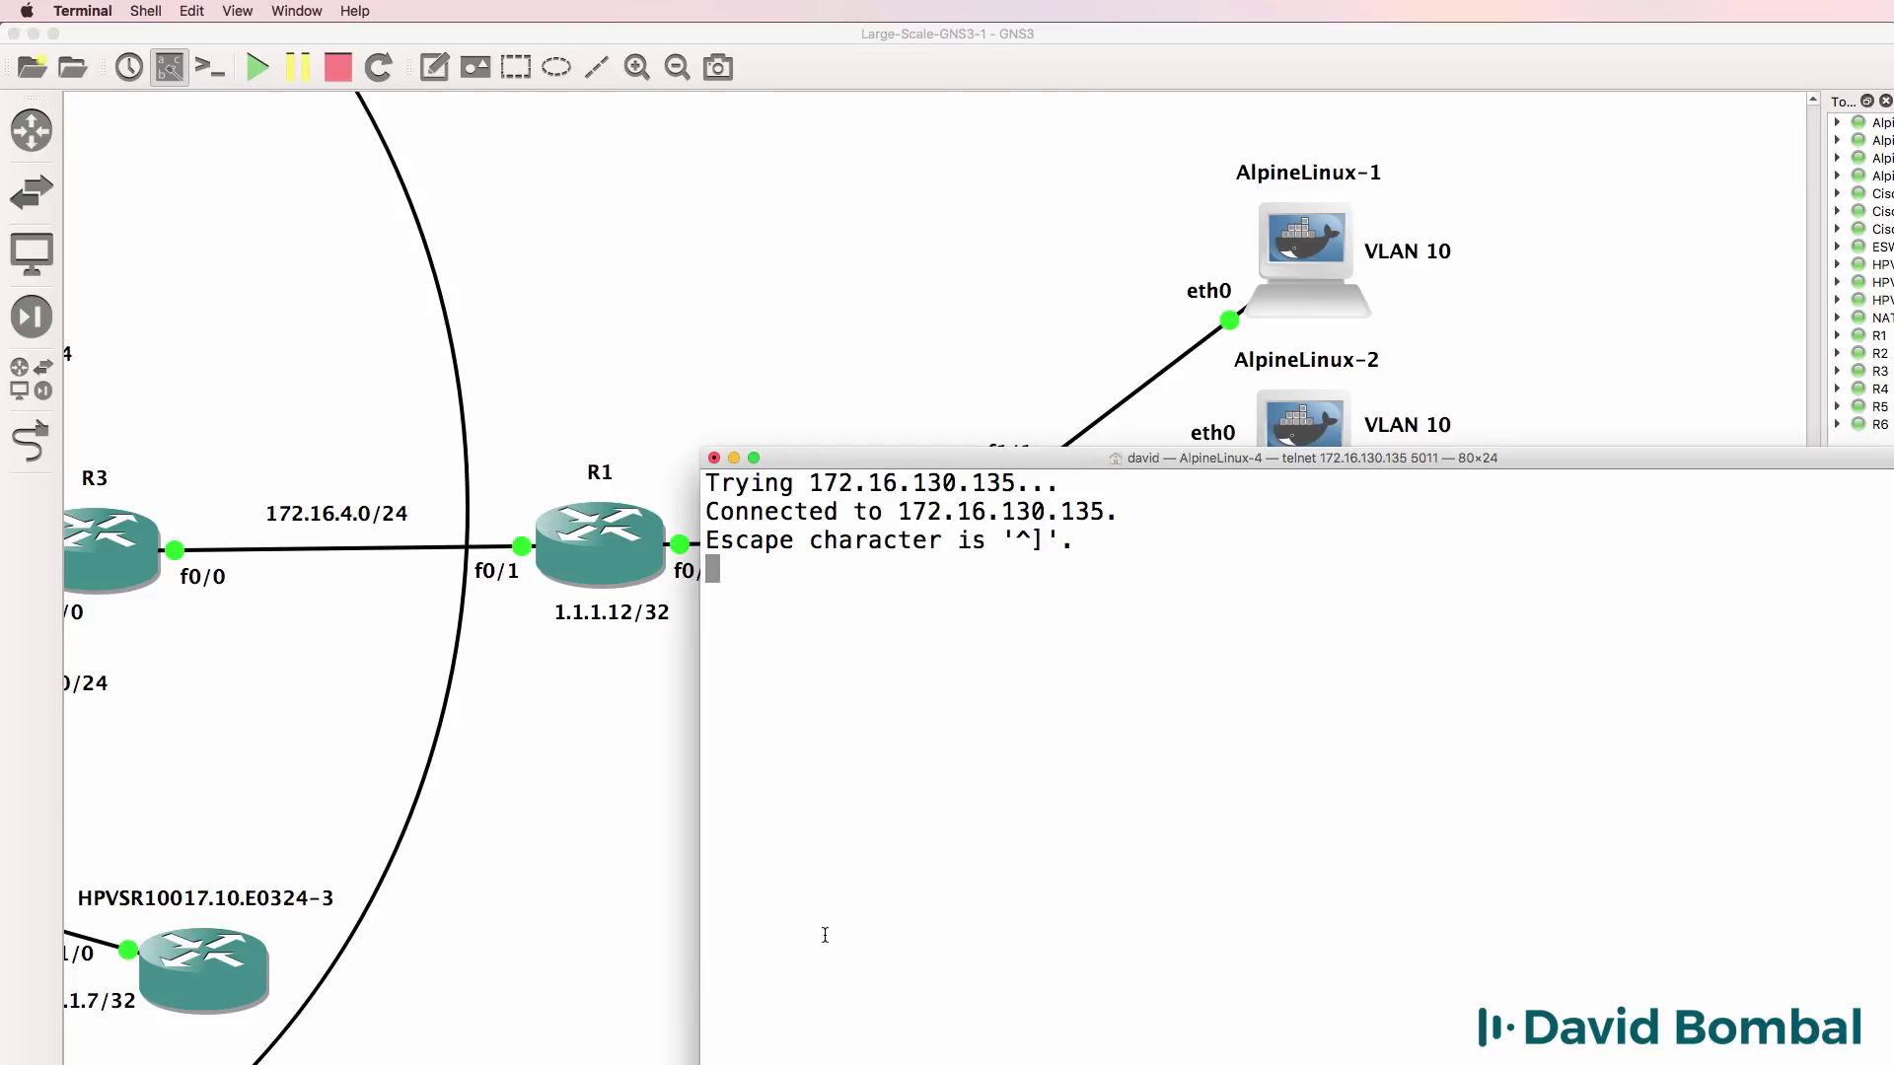
# Step: Ping google.com from AlpineLinux-4, stopping at 2 of 3 replies, then return to GNS3
pyautogui.write('ping goog')
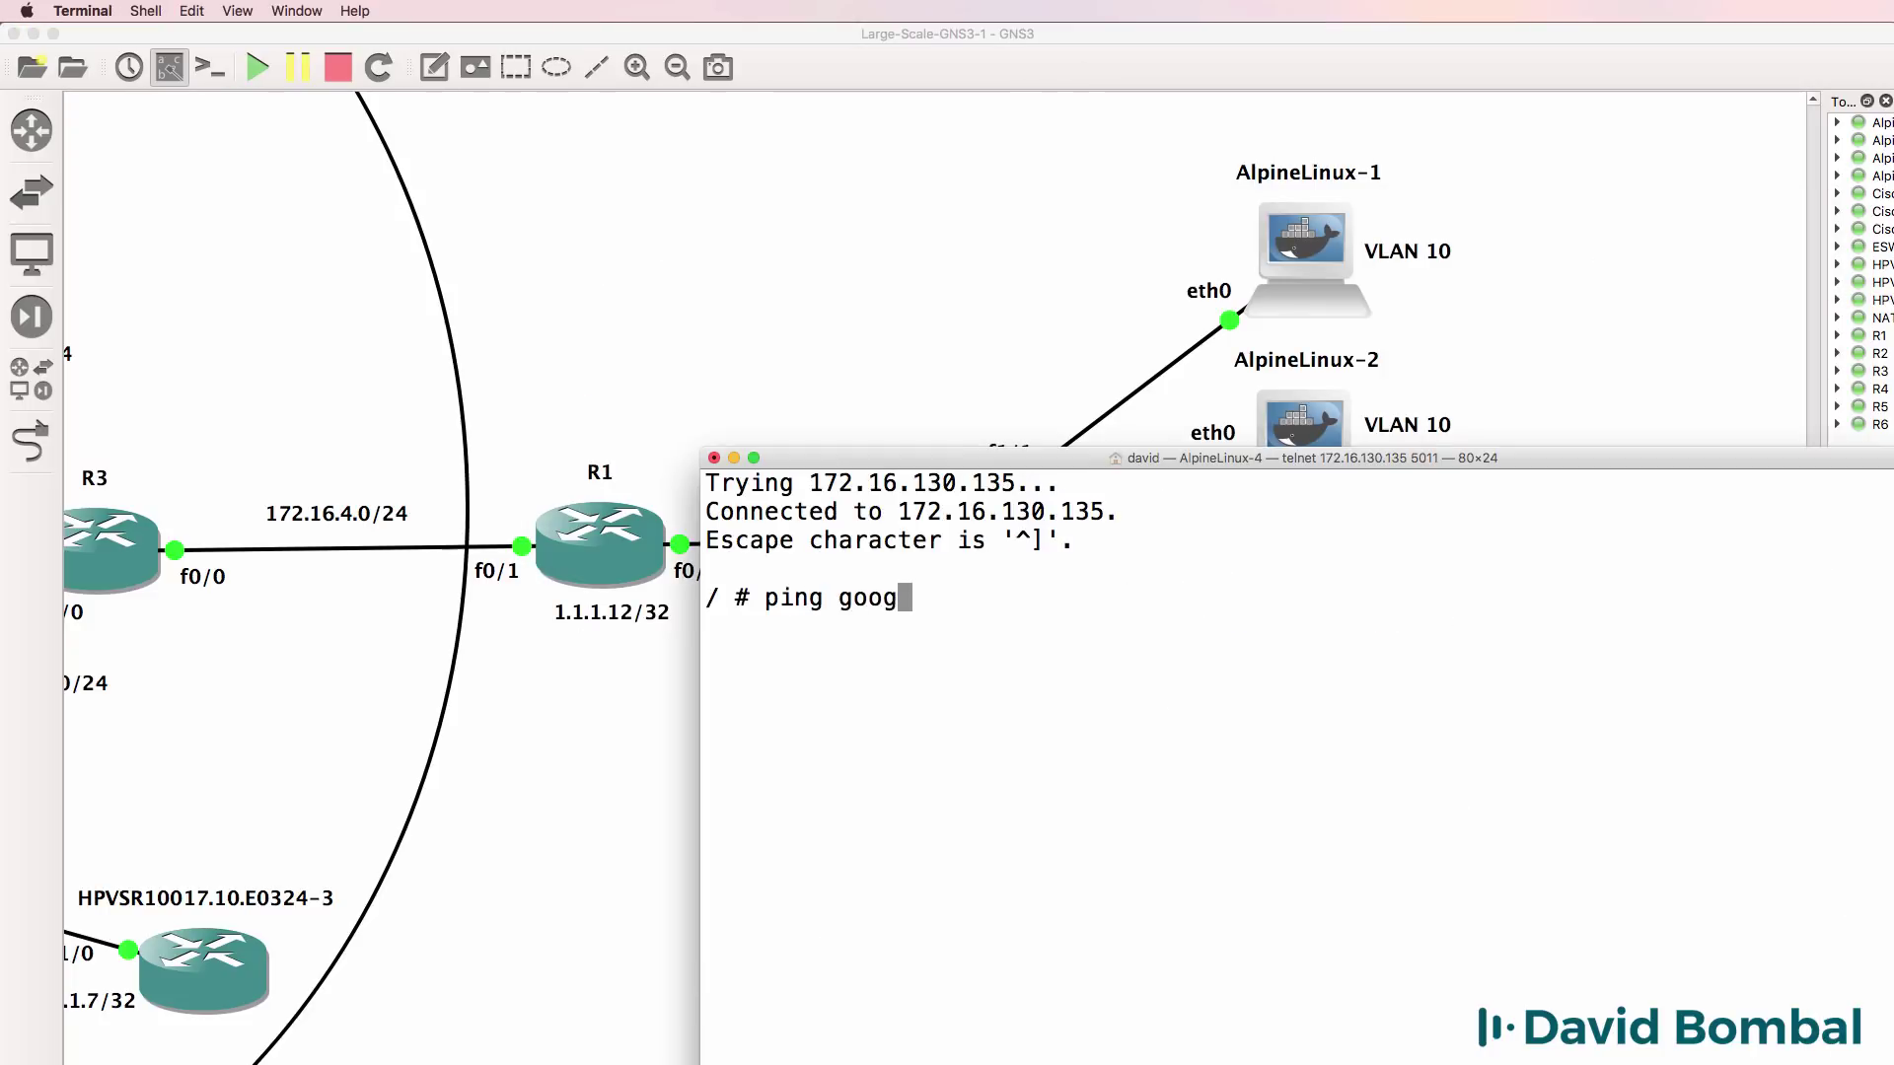
pyautogui.write('le.com')
pyautogui.press('Return')
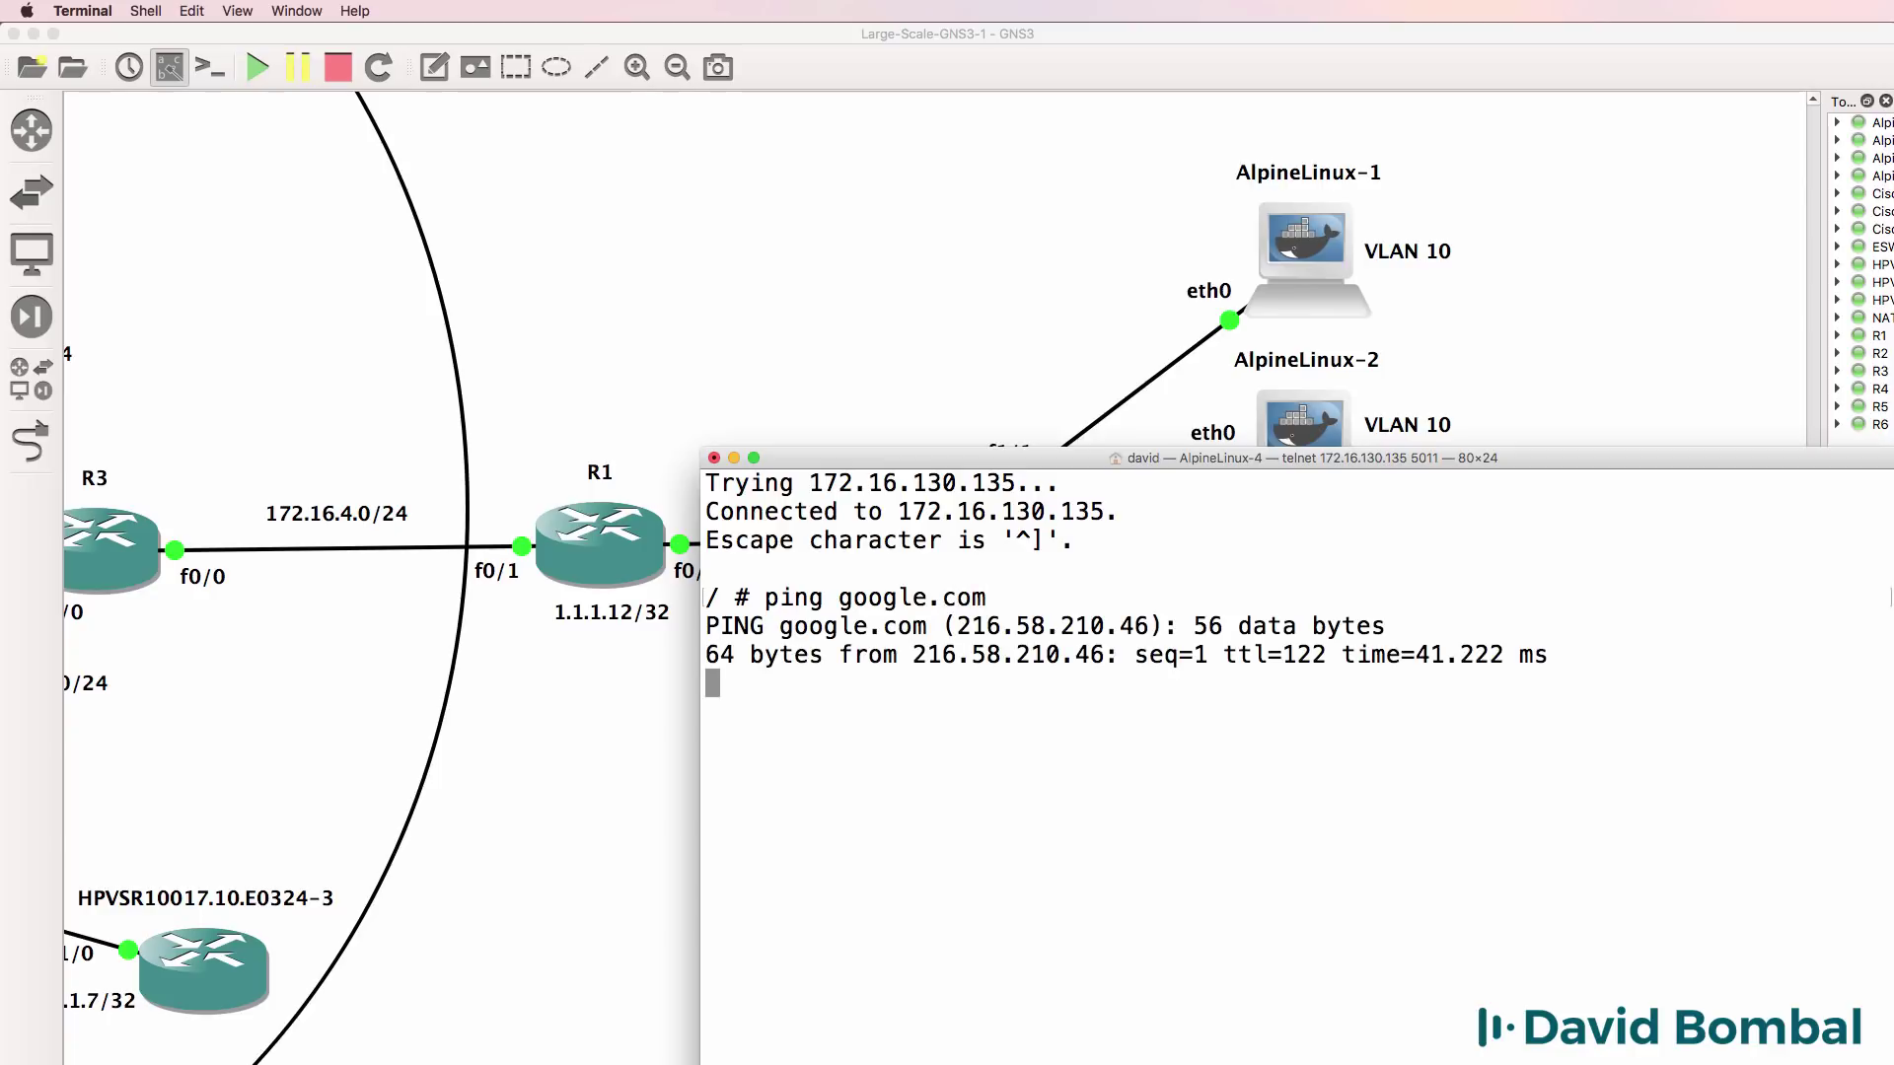
pyautogui.hotkey('ctrl', 'c')
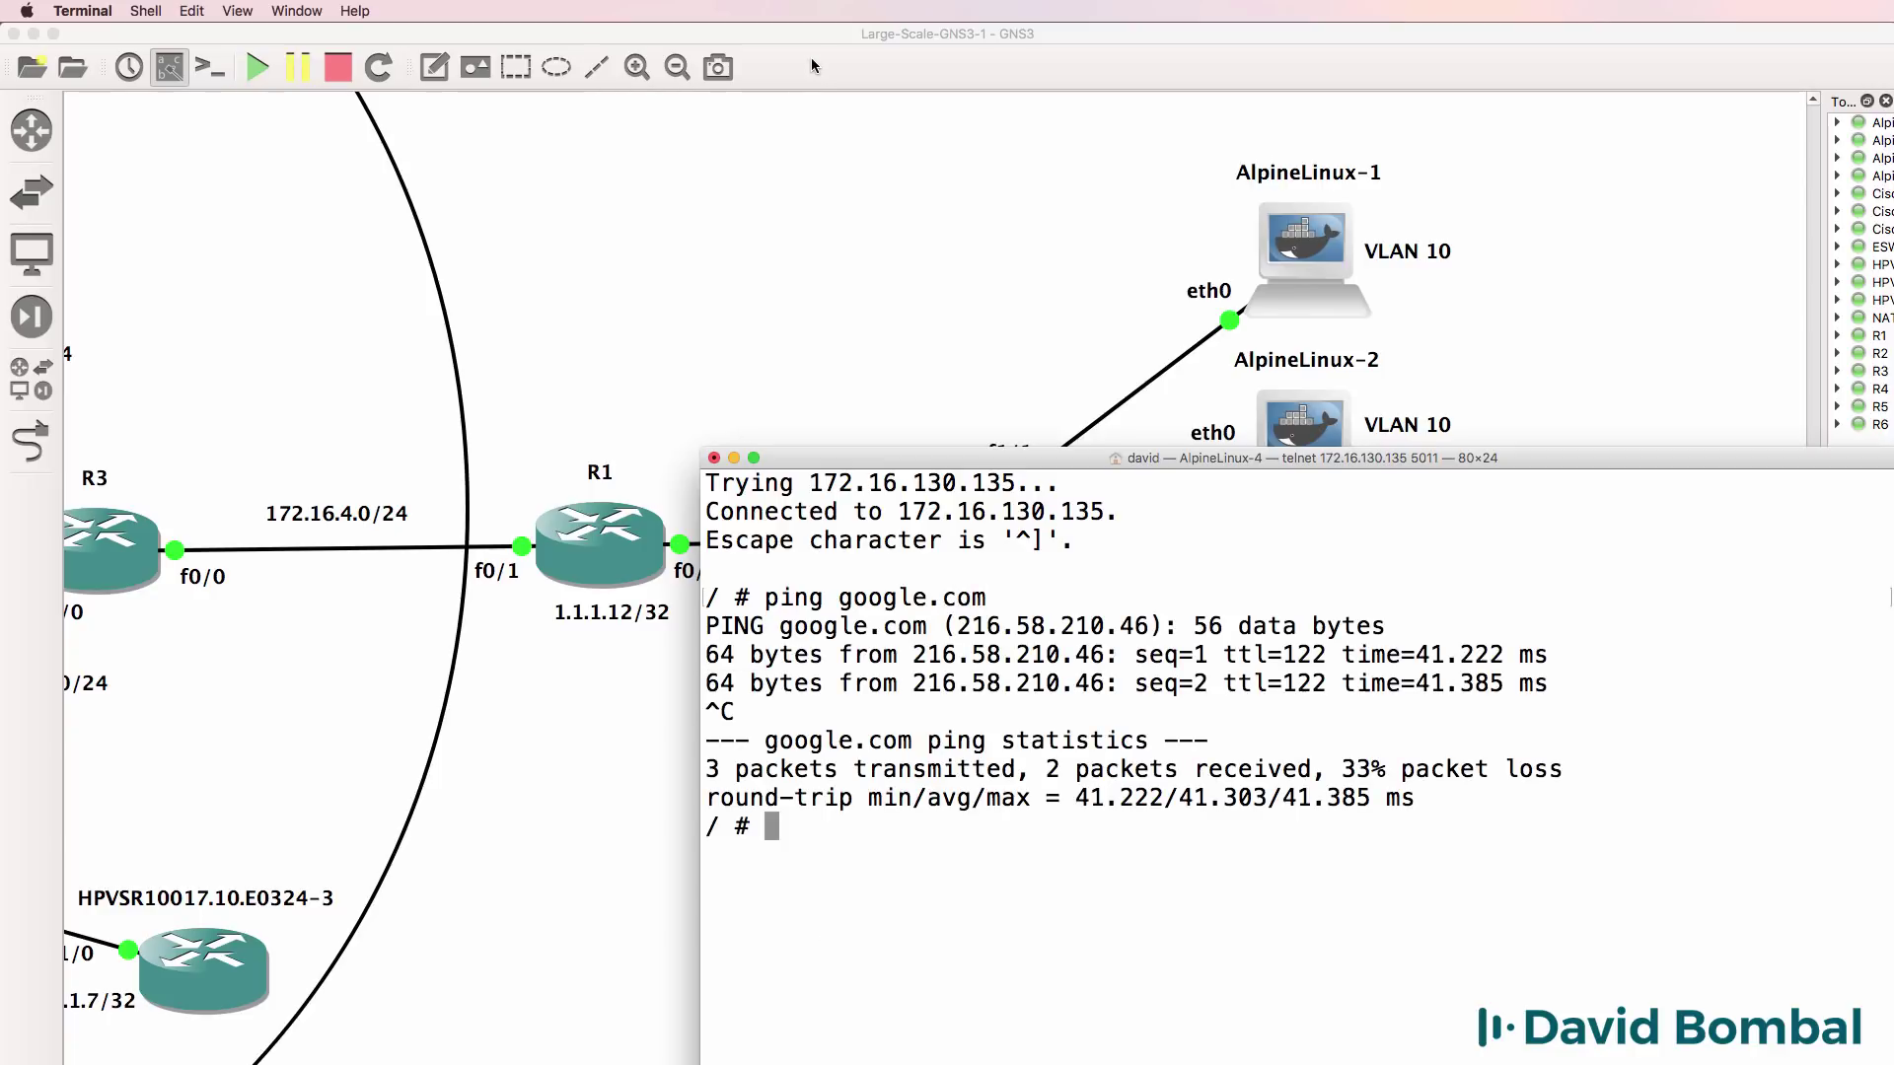
pyautogui.click(813, 63)
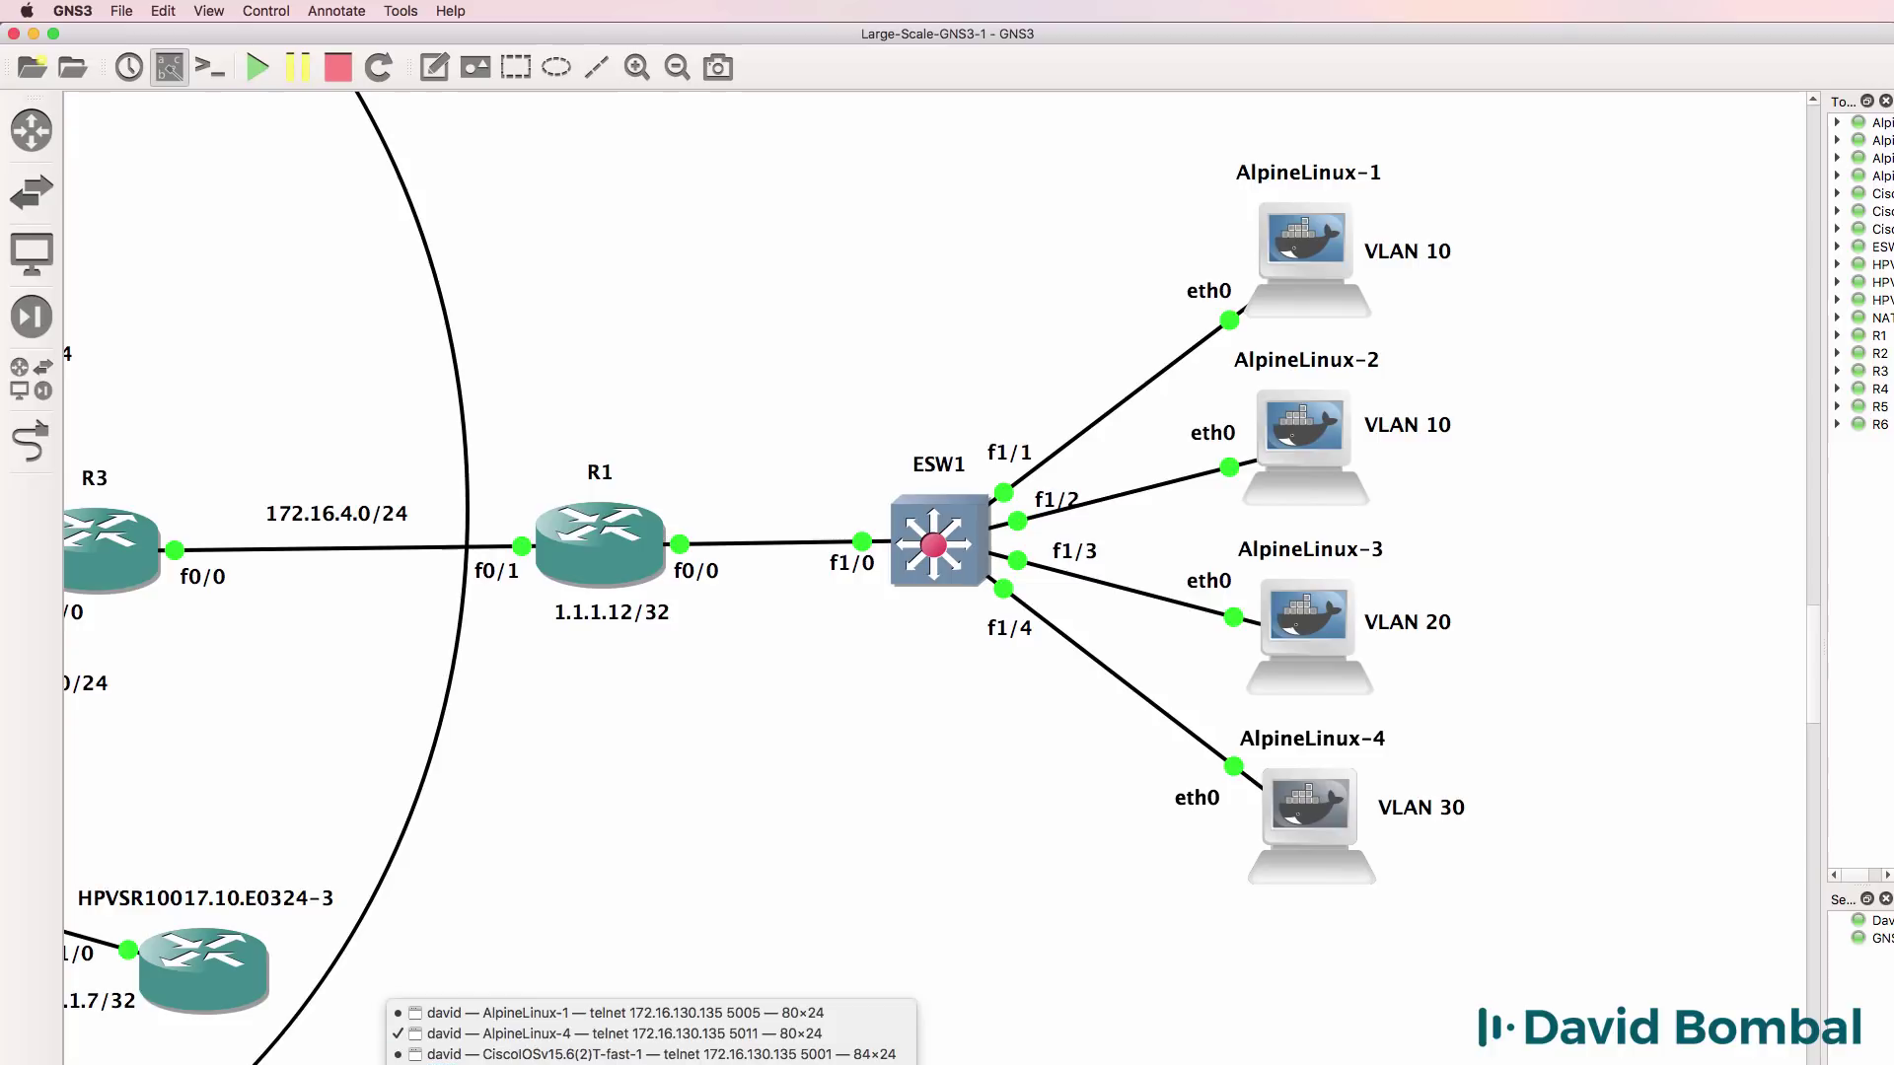
# Step: Run traceroute google.com on R1
pyautogui.click(651, 1061)
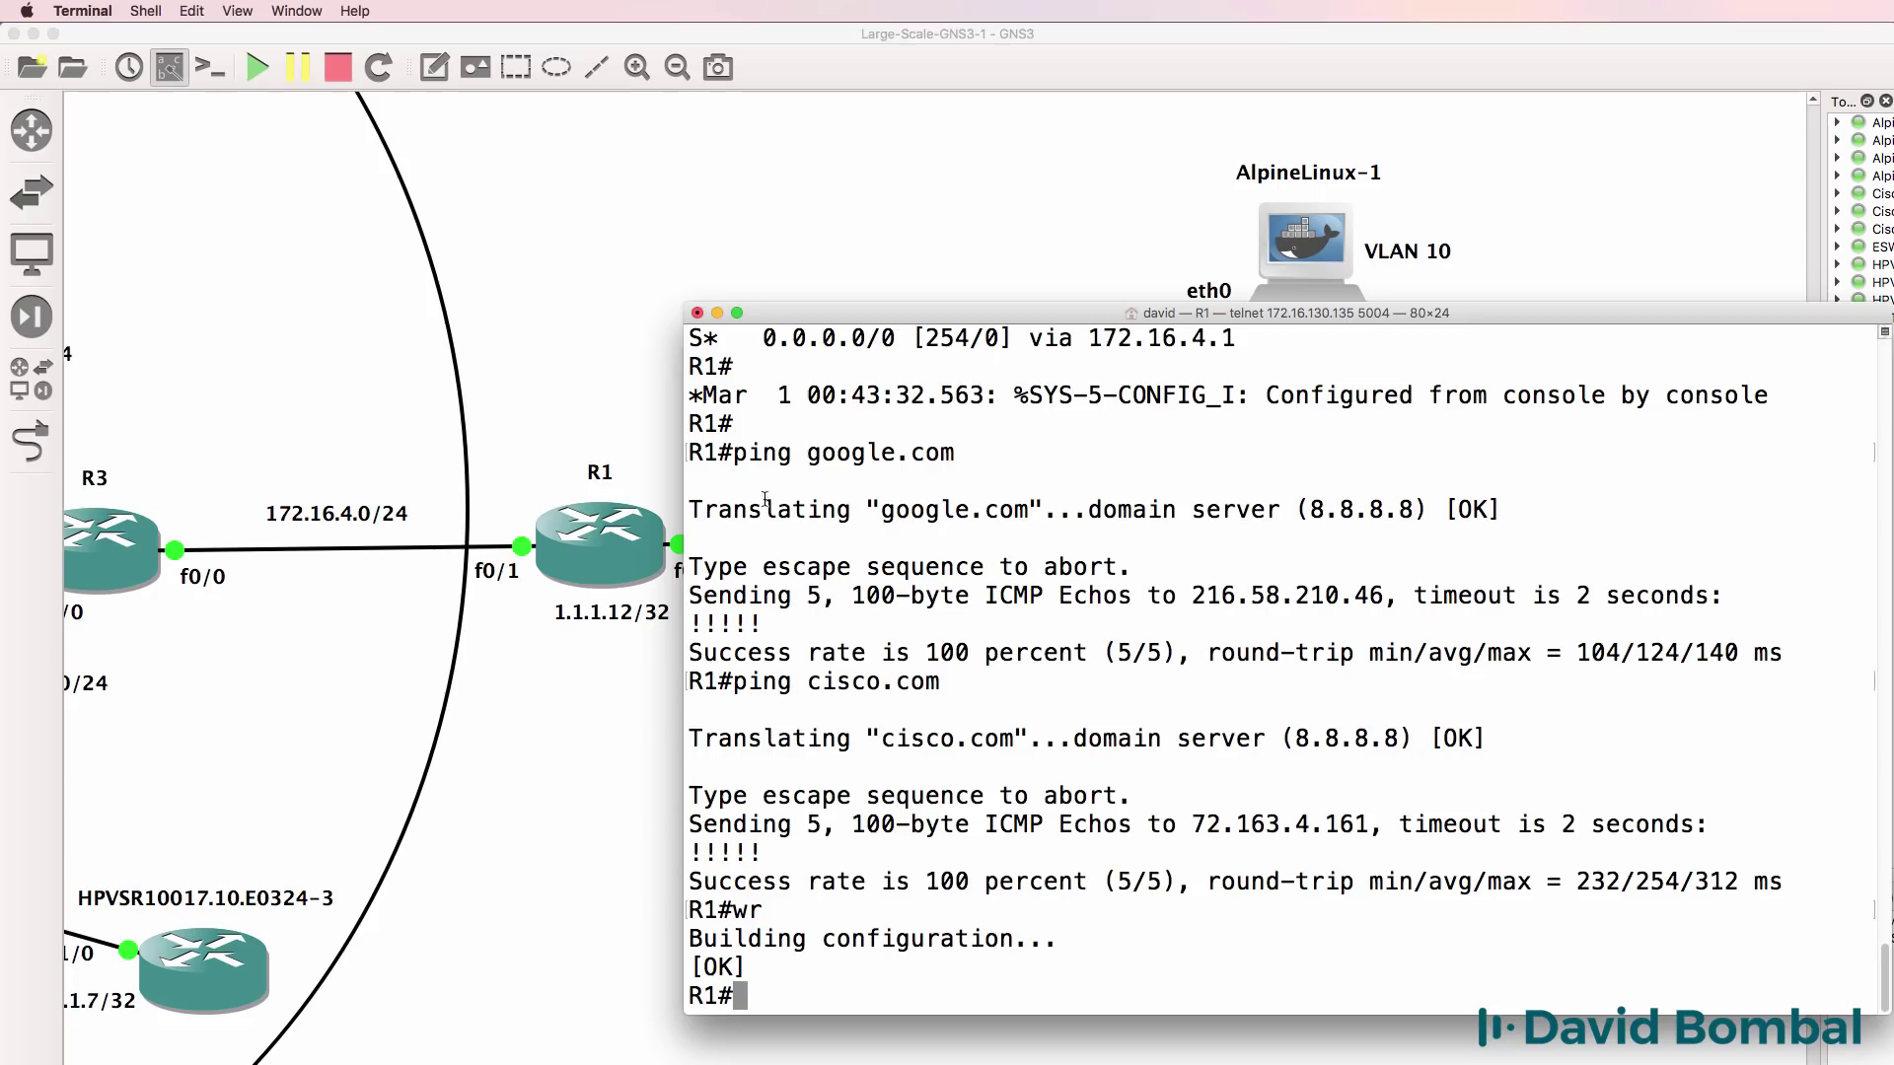
pyautogui.write('tr')
pyautogui.press('Tab')
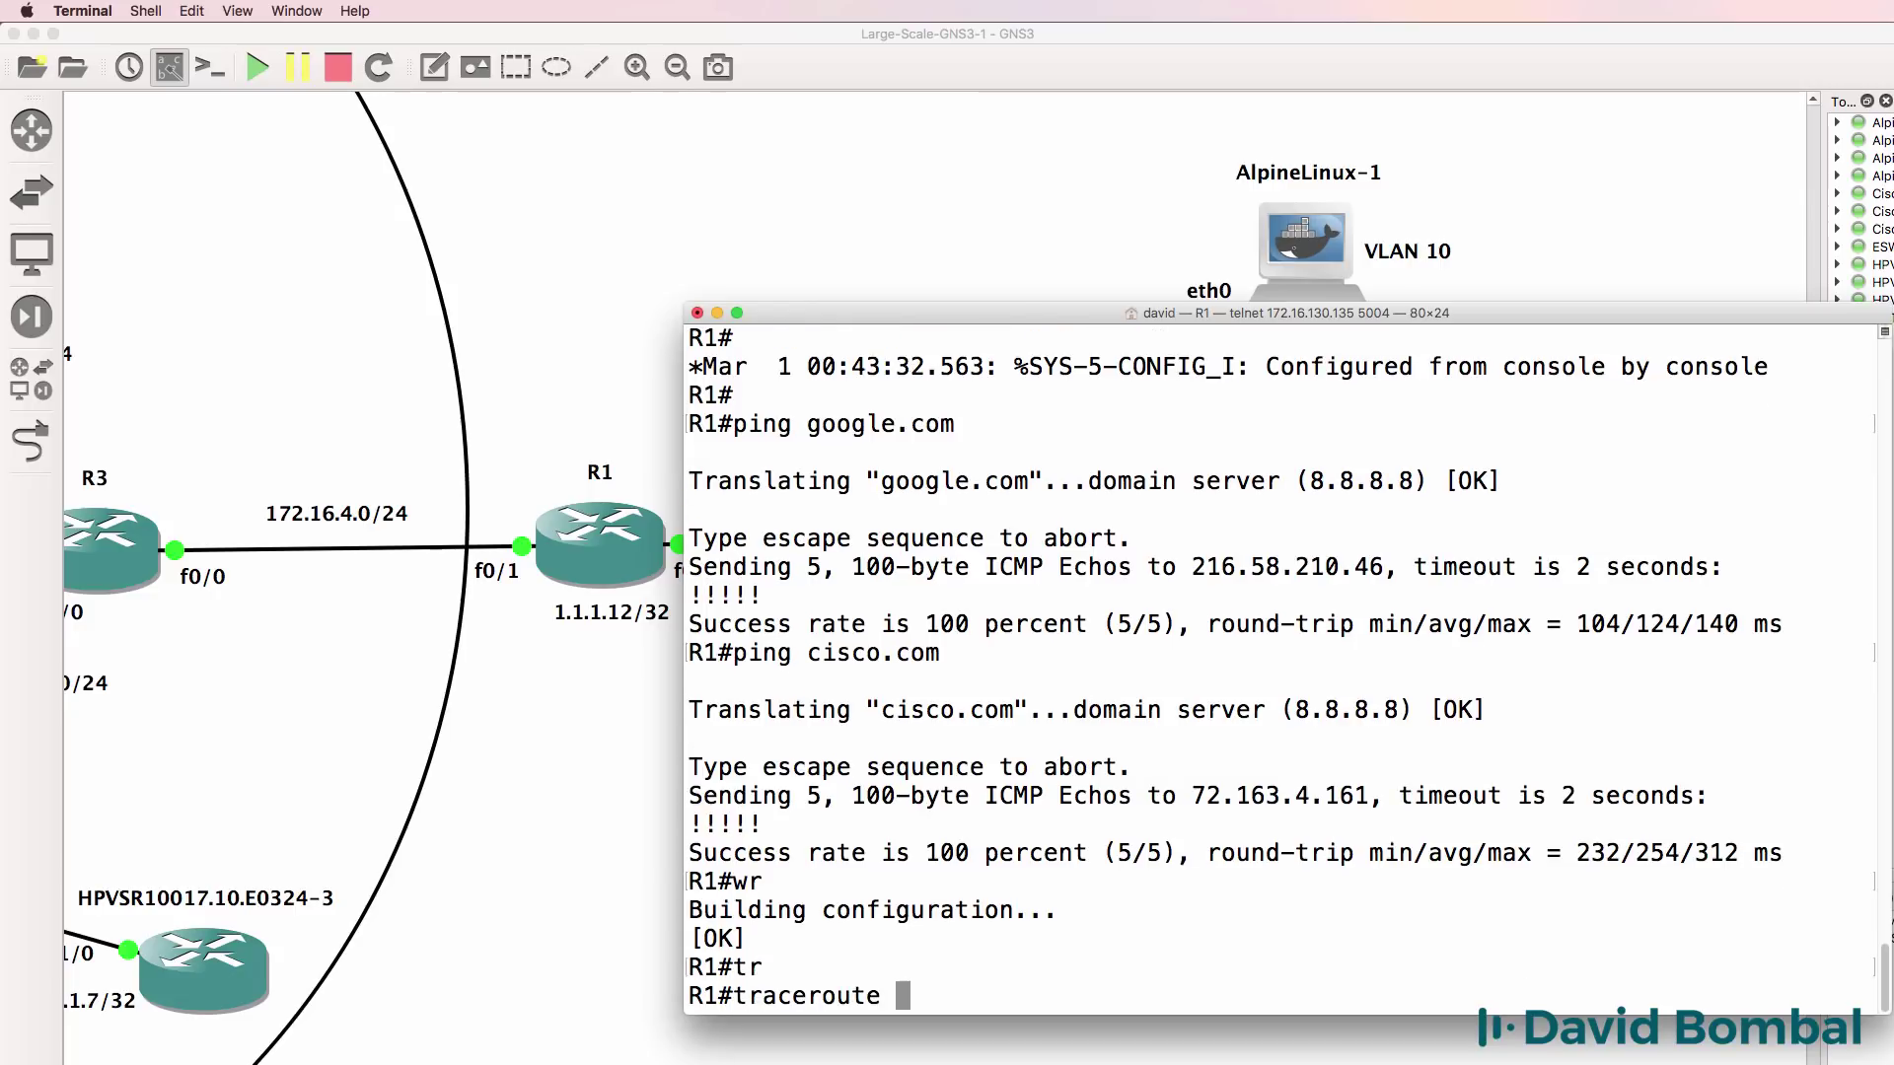
pyautogui.write('google.com')
pyautogui.press('Return')
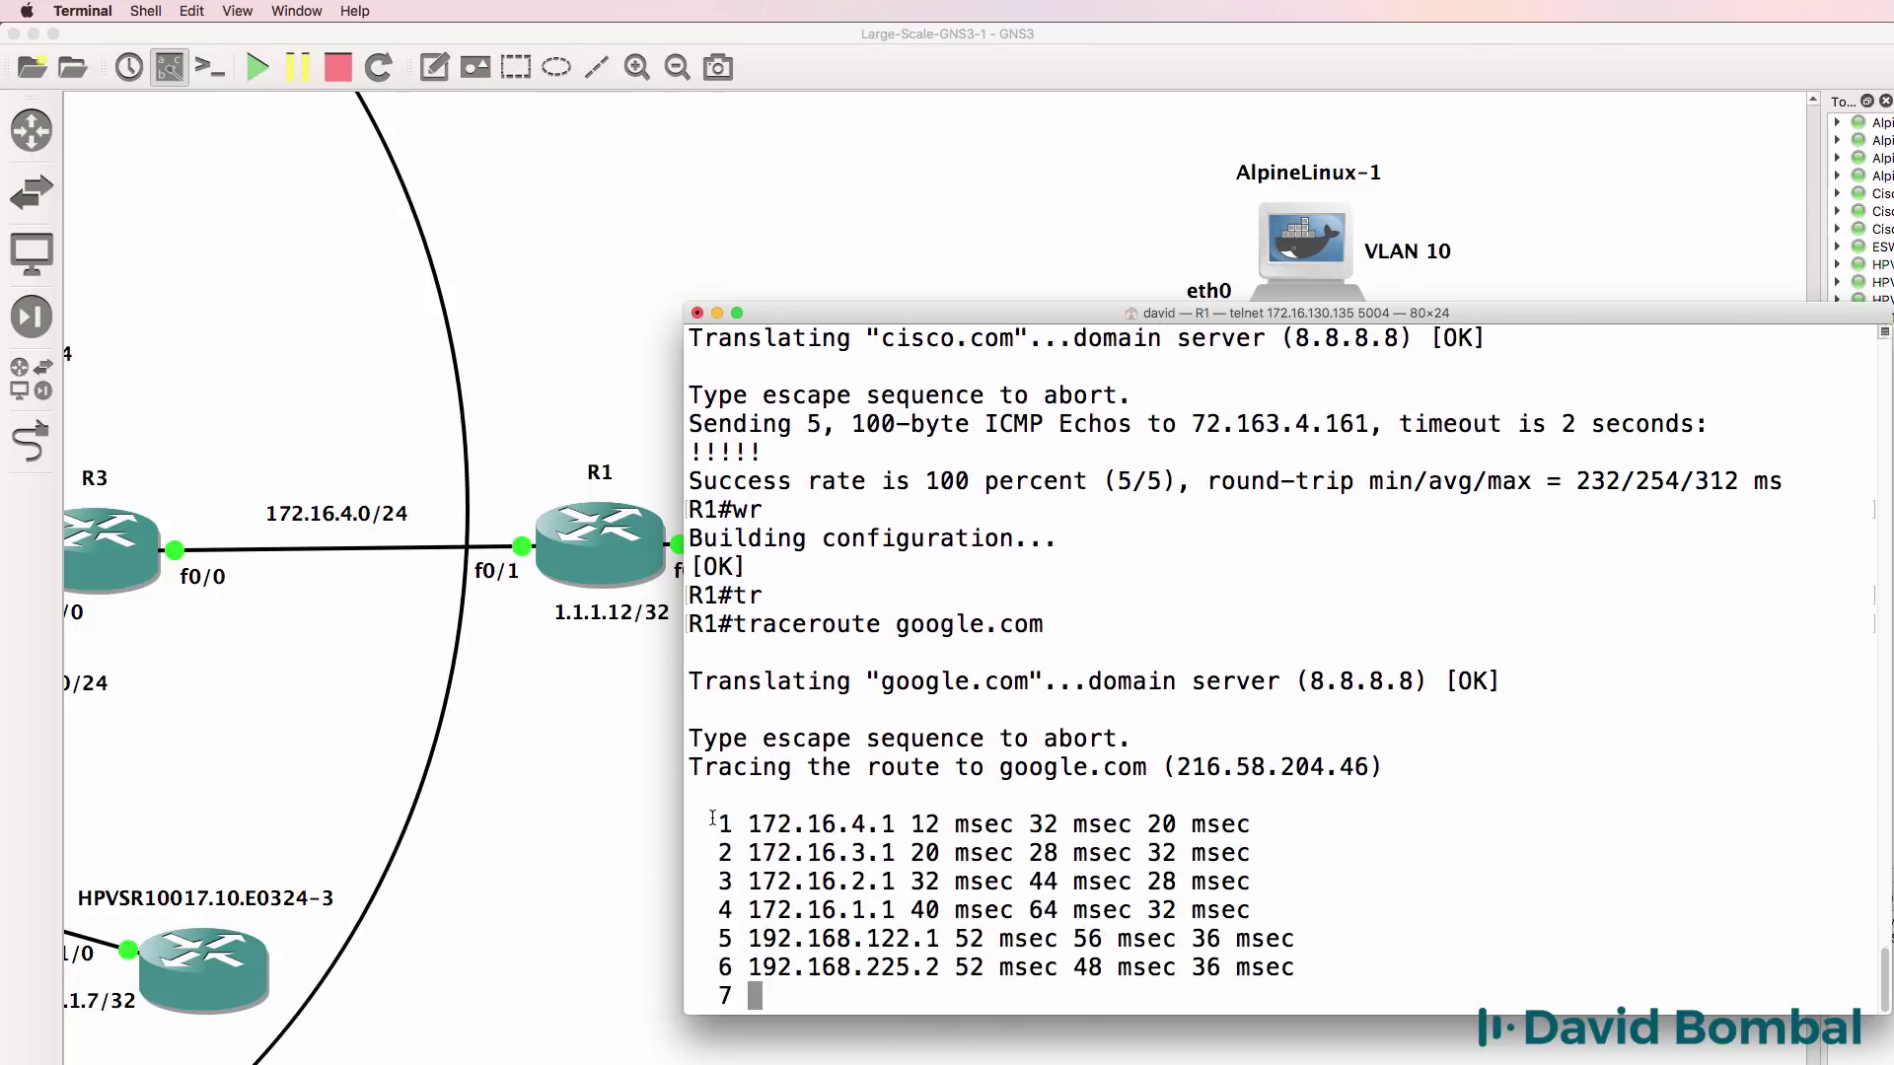
# Step: Highlight the first three traceroute hops, including 172.16.3.1 and 172.16.2.1
pyautogui.moveTo(713, 818); pyautogui.dragTo(1176, 826)
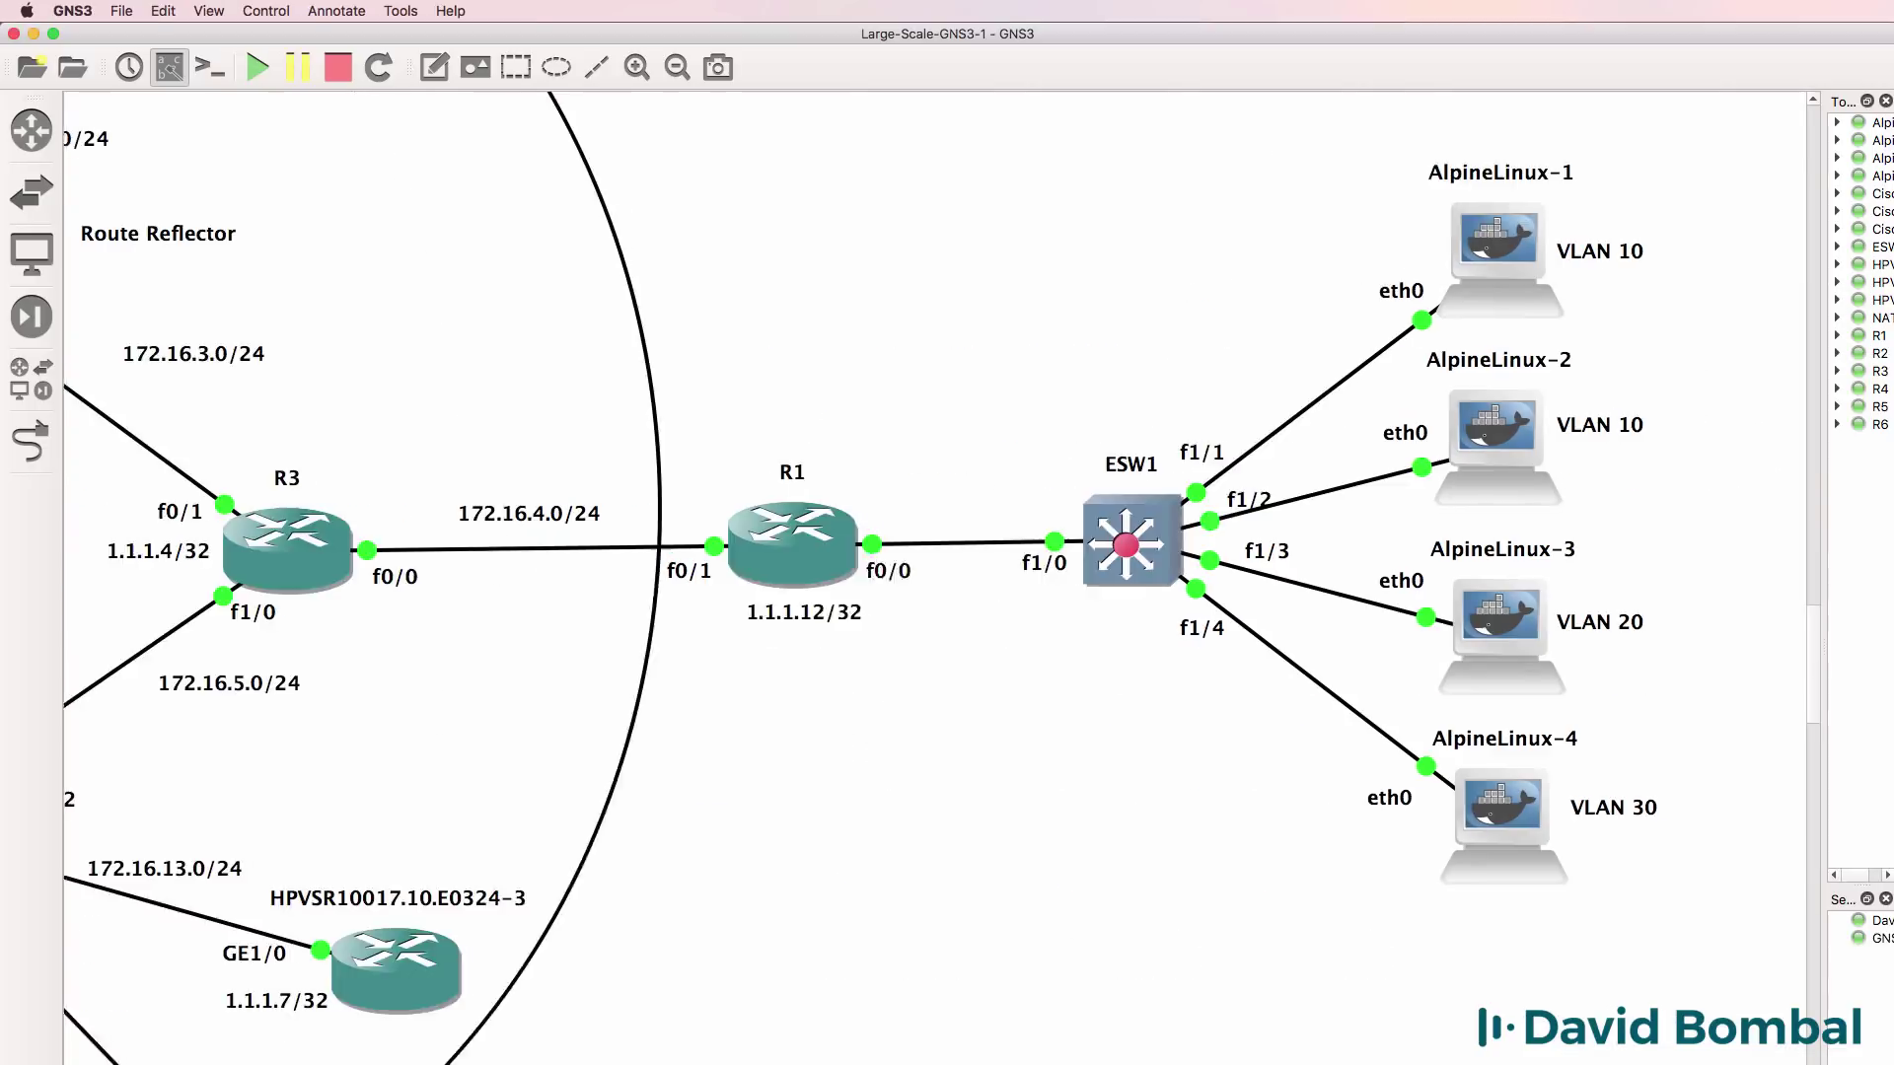
pyautogui.hscroll(-5, 935, 578)
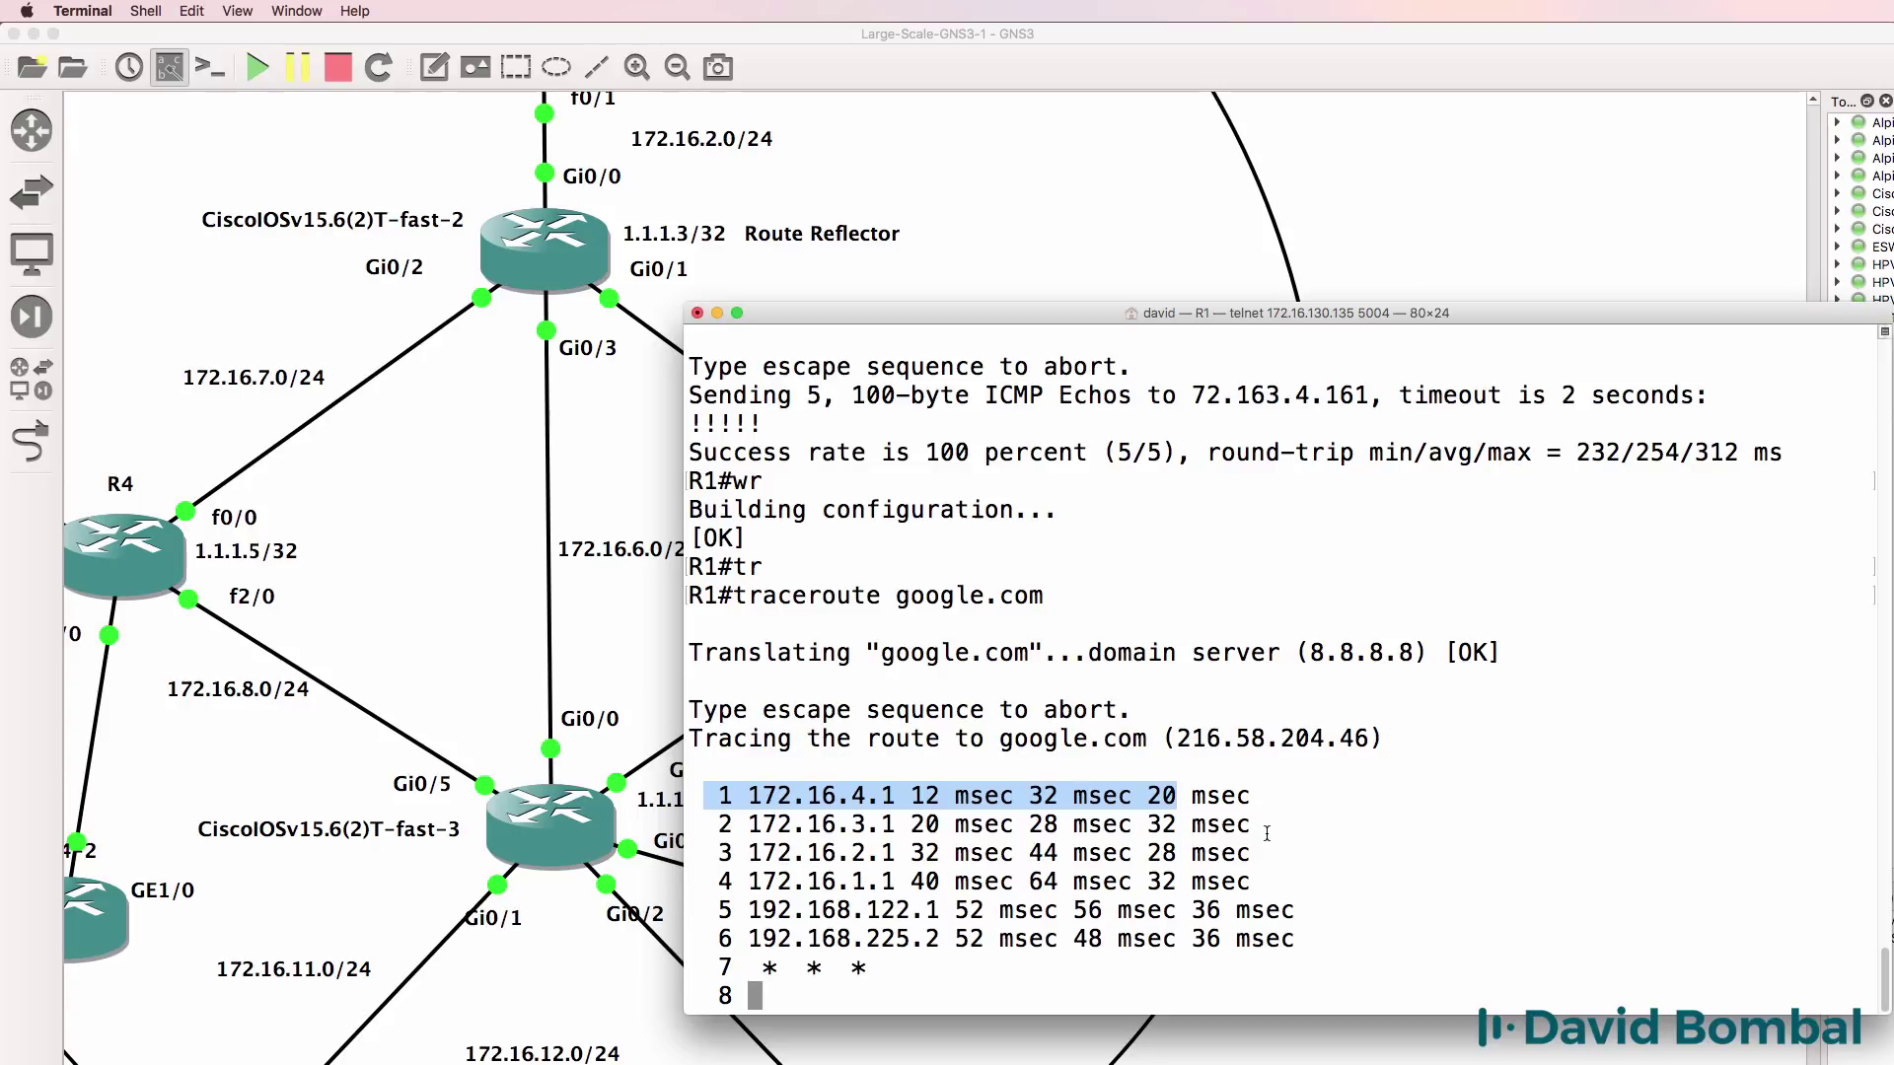
pyautogui.moveTo(1267, 834); pyautogui.dragTo(733, 827)
pyautogui.moveTo(925, 318); pyautogui.dragTo(1238, 282)
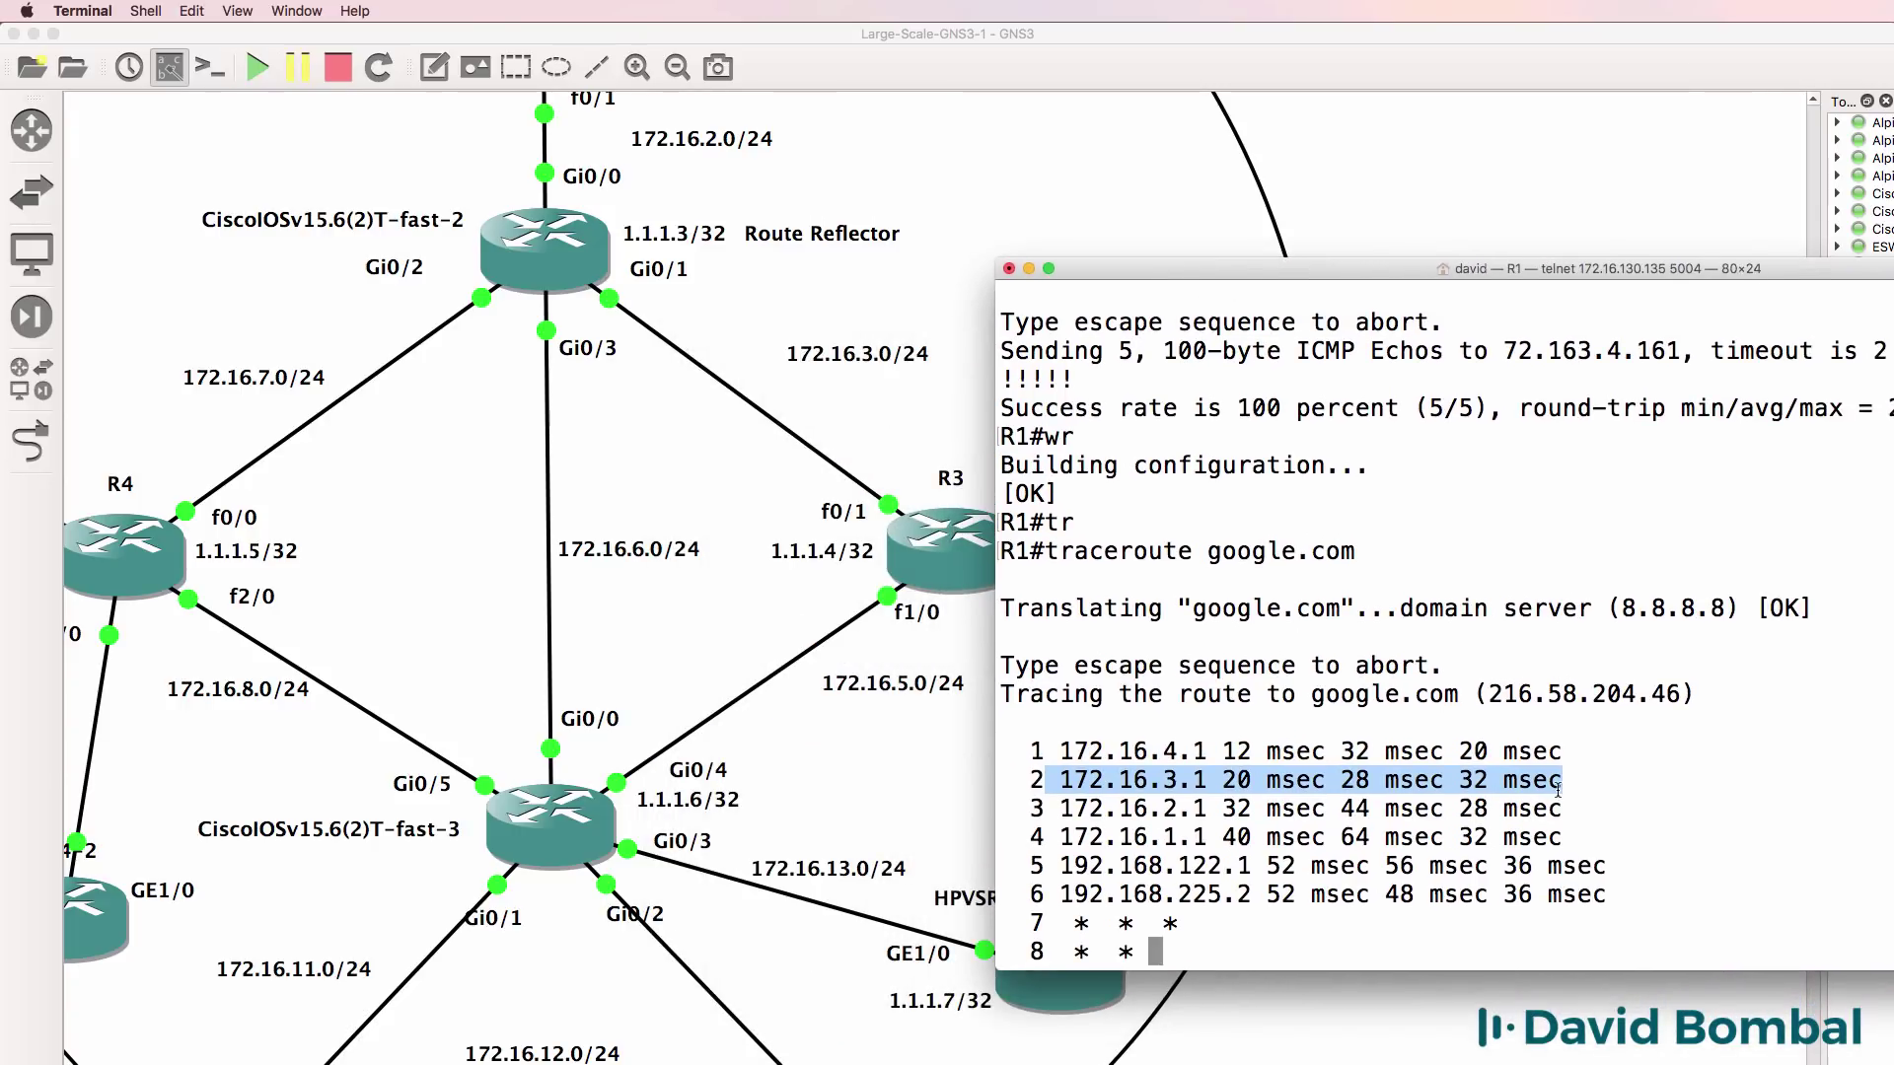
pyautogui.moveTo(1563, 809); pyautogui.dragTo(1037, 809)
# Step: Highlight hops 172.16.1.1, 192.168.122.1 and the sixth hop, comparing them with the topology
pyautogui.click(838, 908)
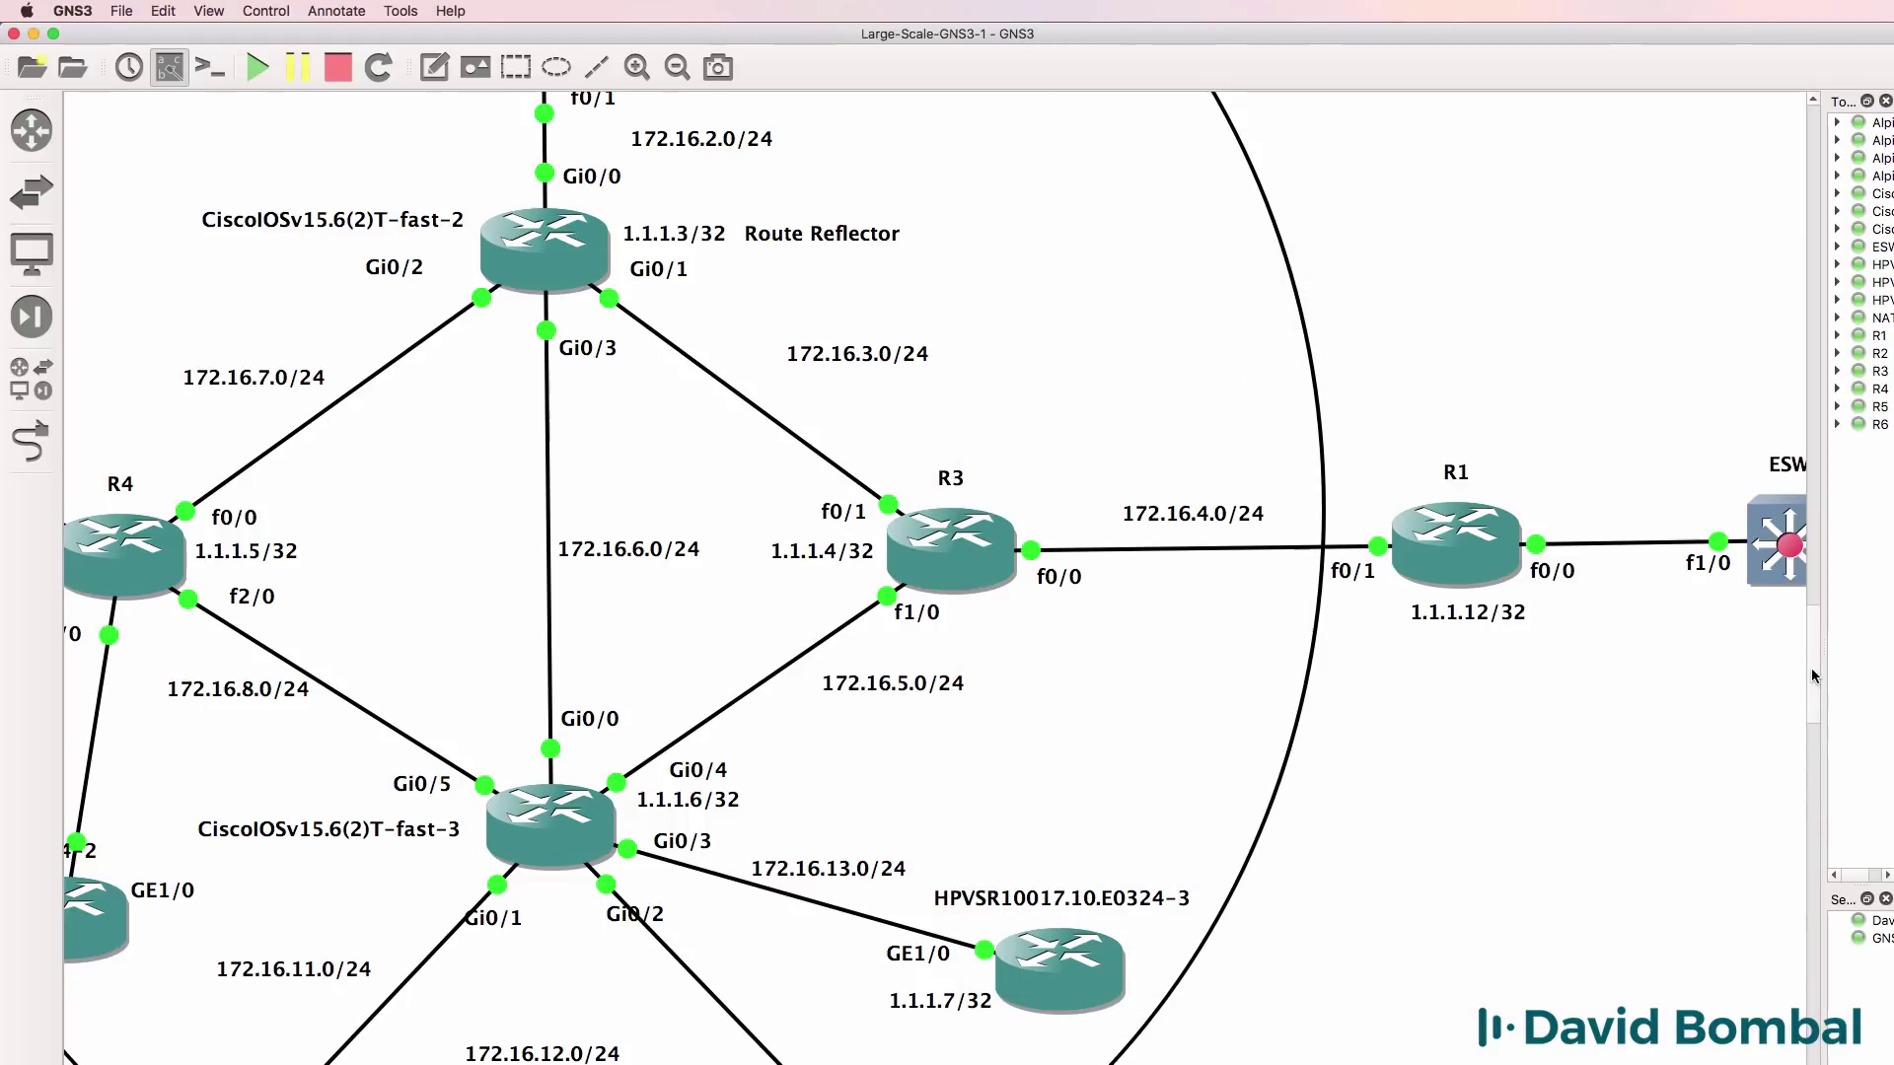
pyautogui.scroll(10, 599, 680)
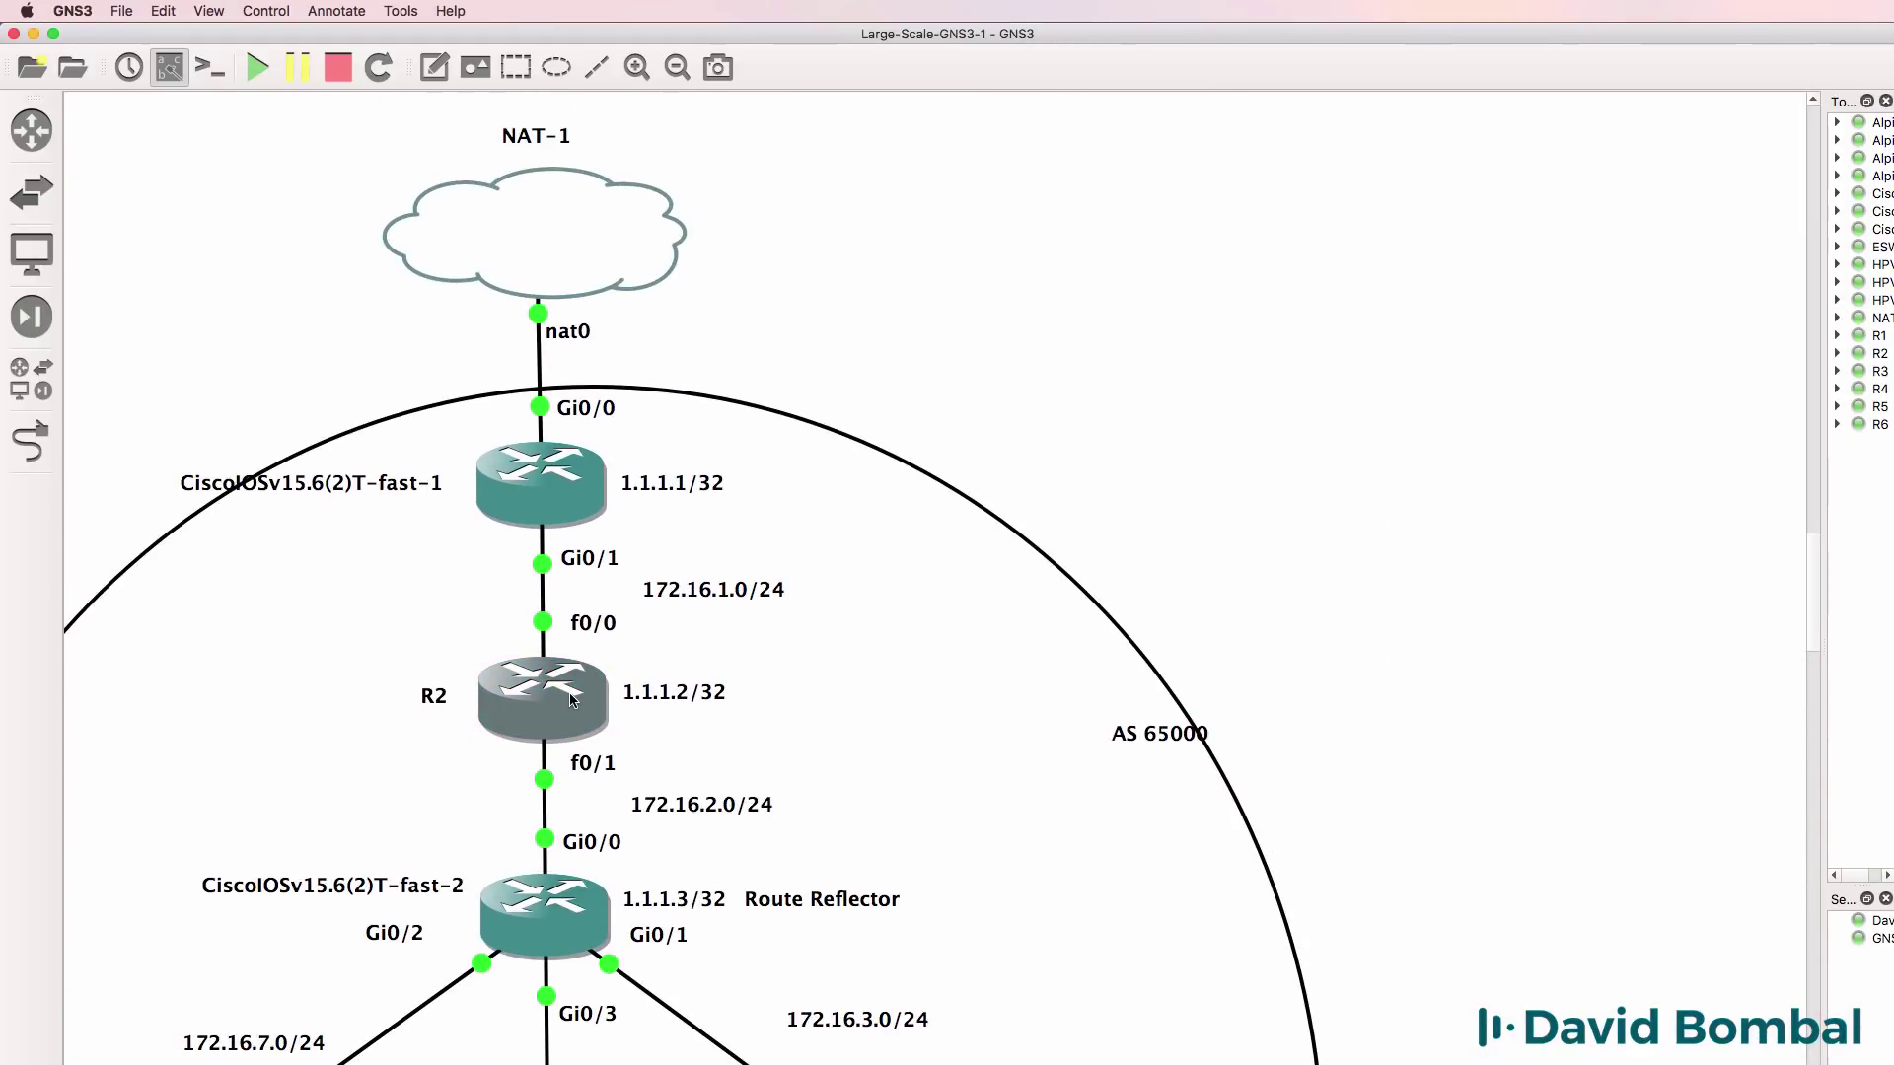
pyautogui.click(641, 1026)
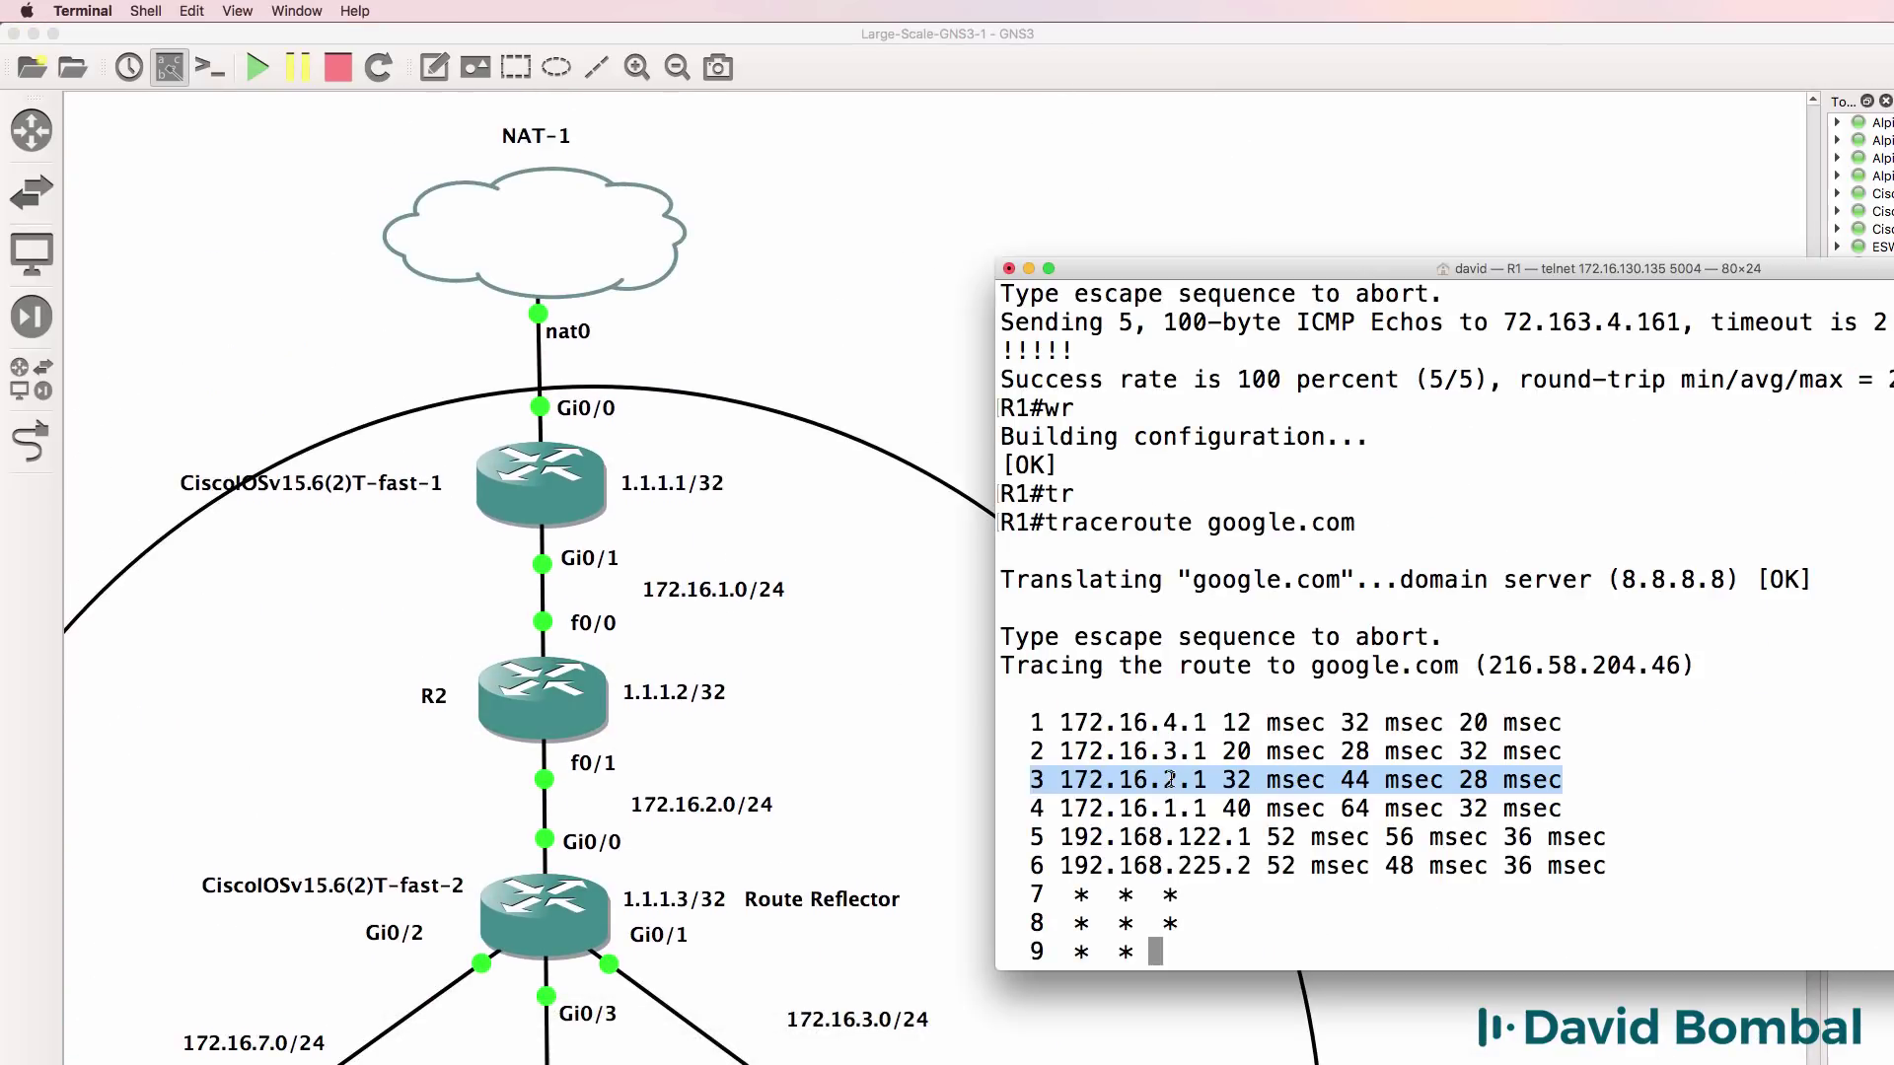
pyautogui.moveTo(1559, 781); pyautogui.dragTo(1042, 779)
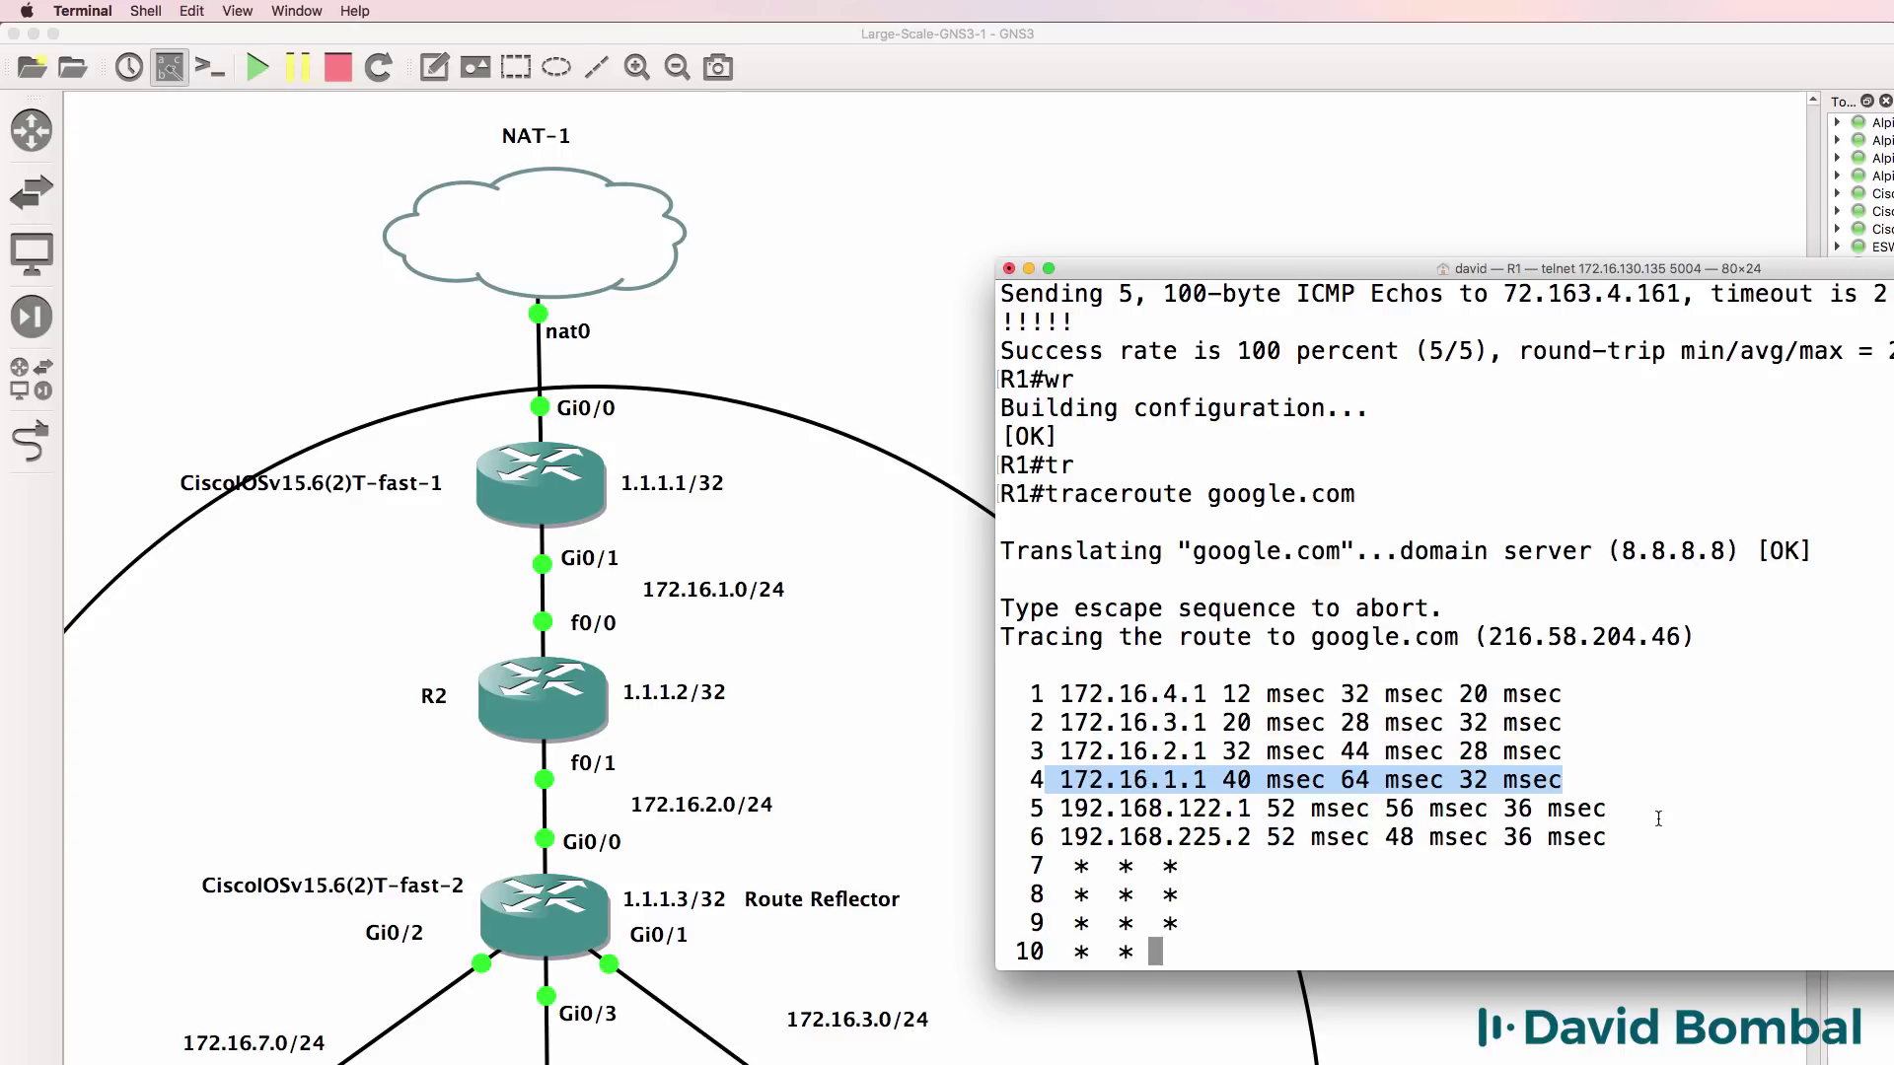
pyautogui.moveTo(1615, 779); pyautogui.dragTo(1056, 784)
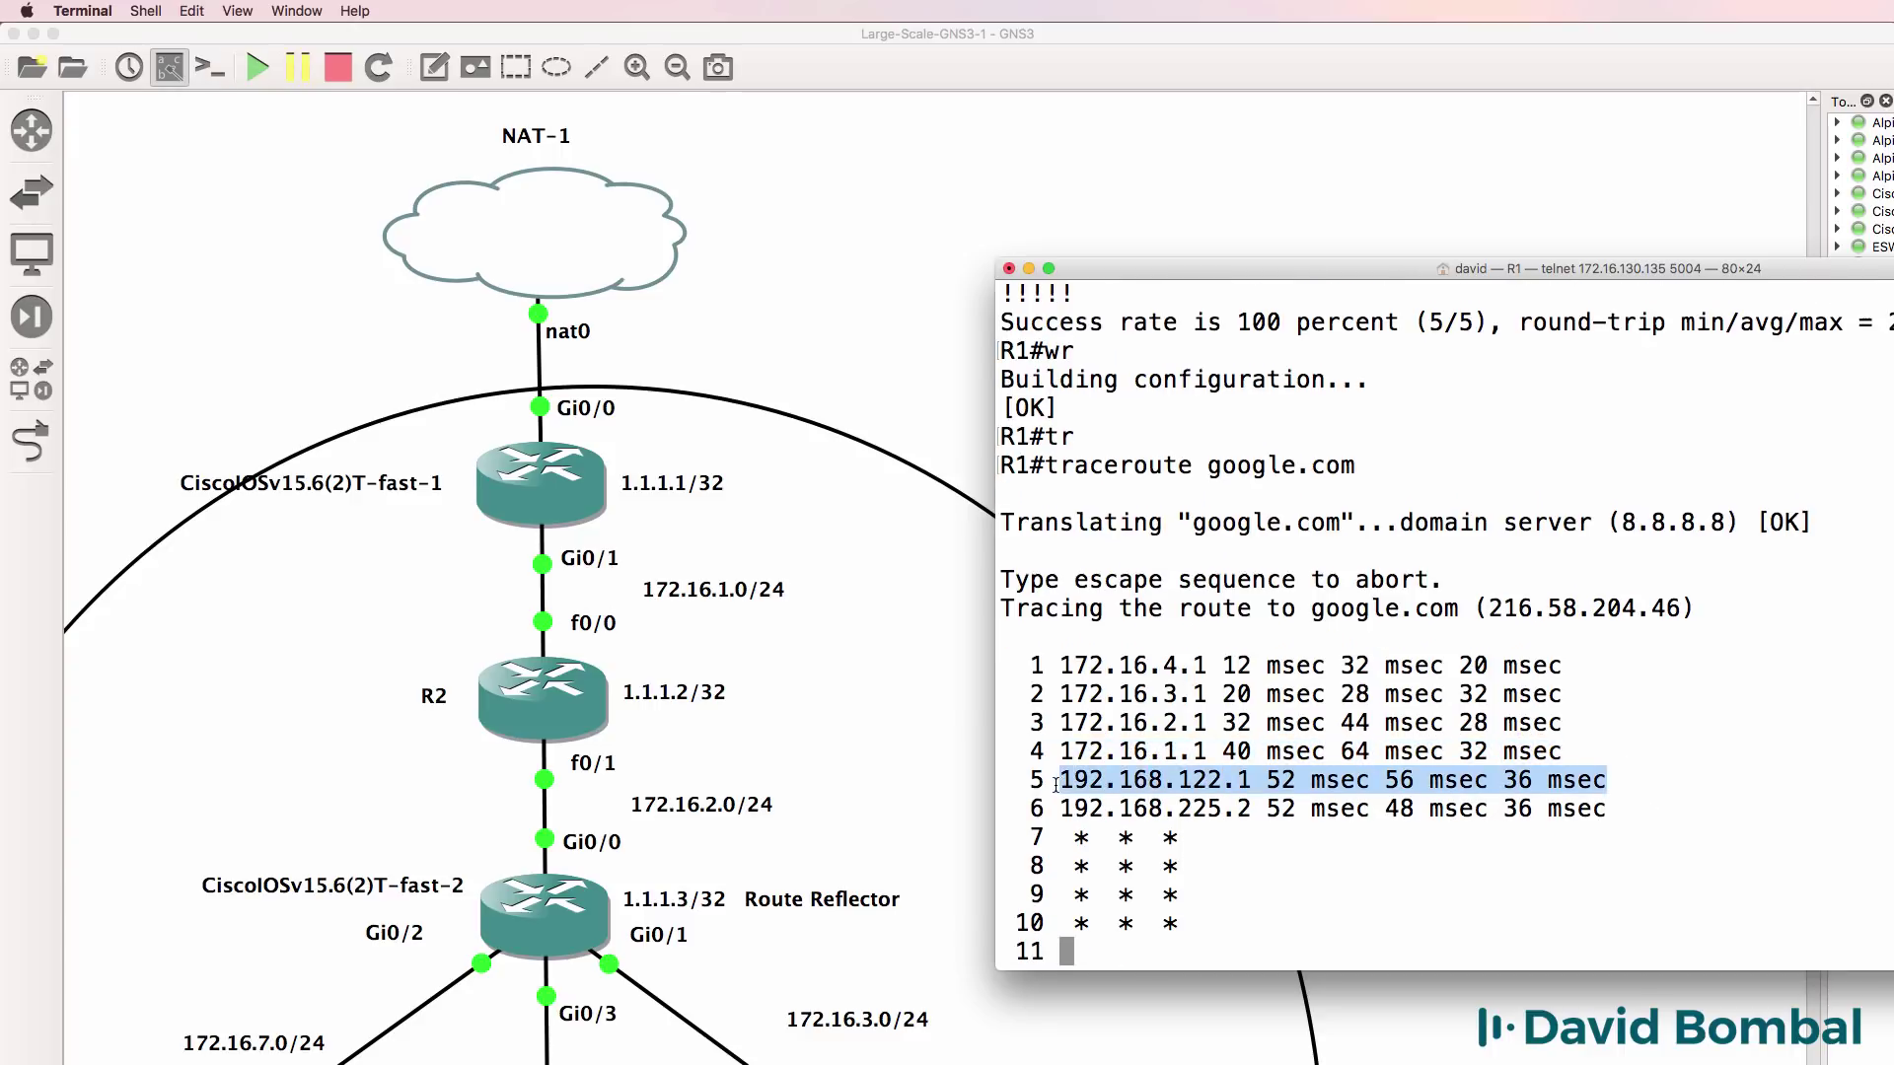
pyautogui.tripleClick(1169, 789)
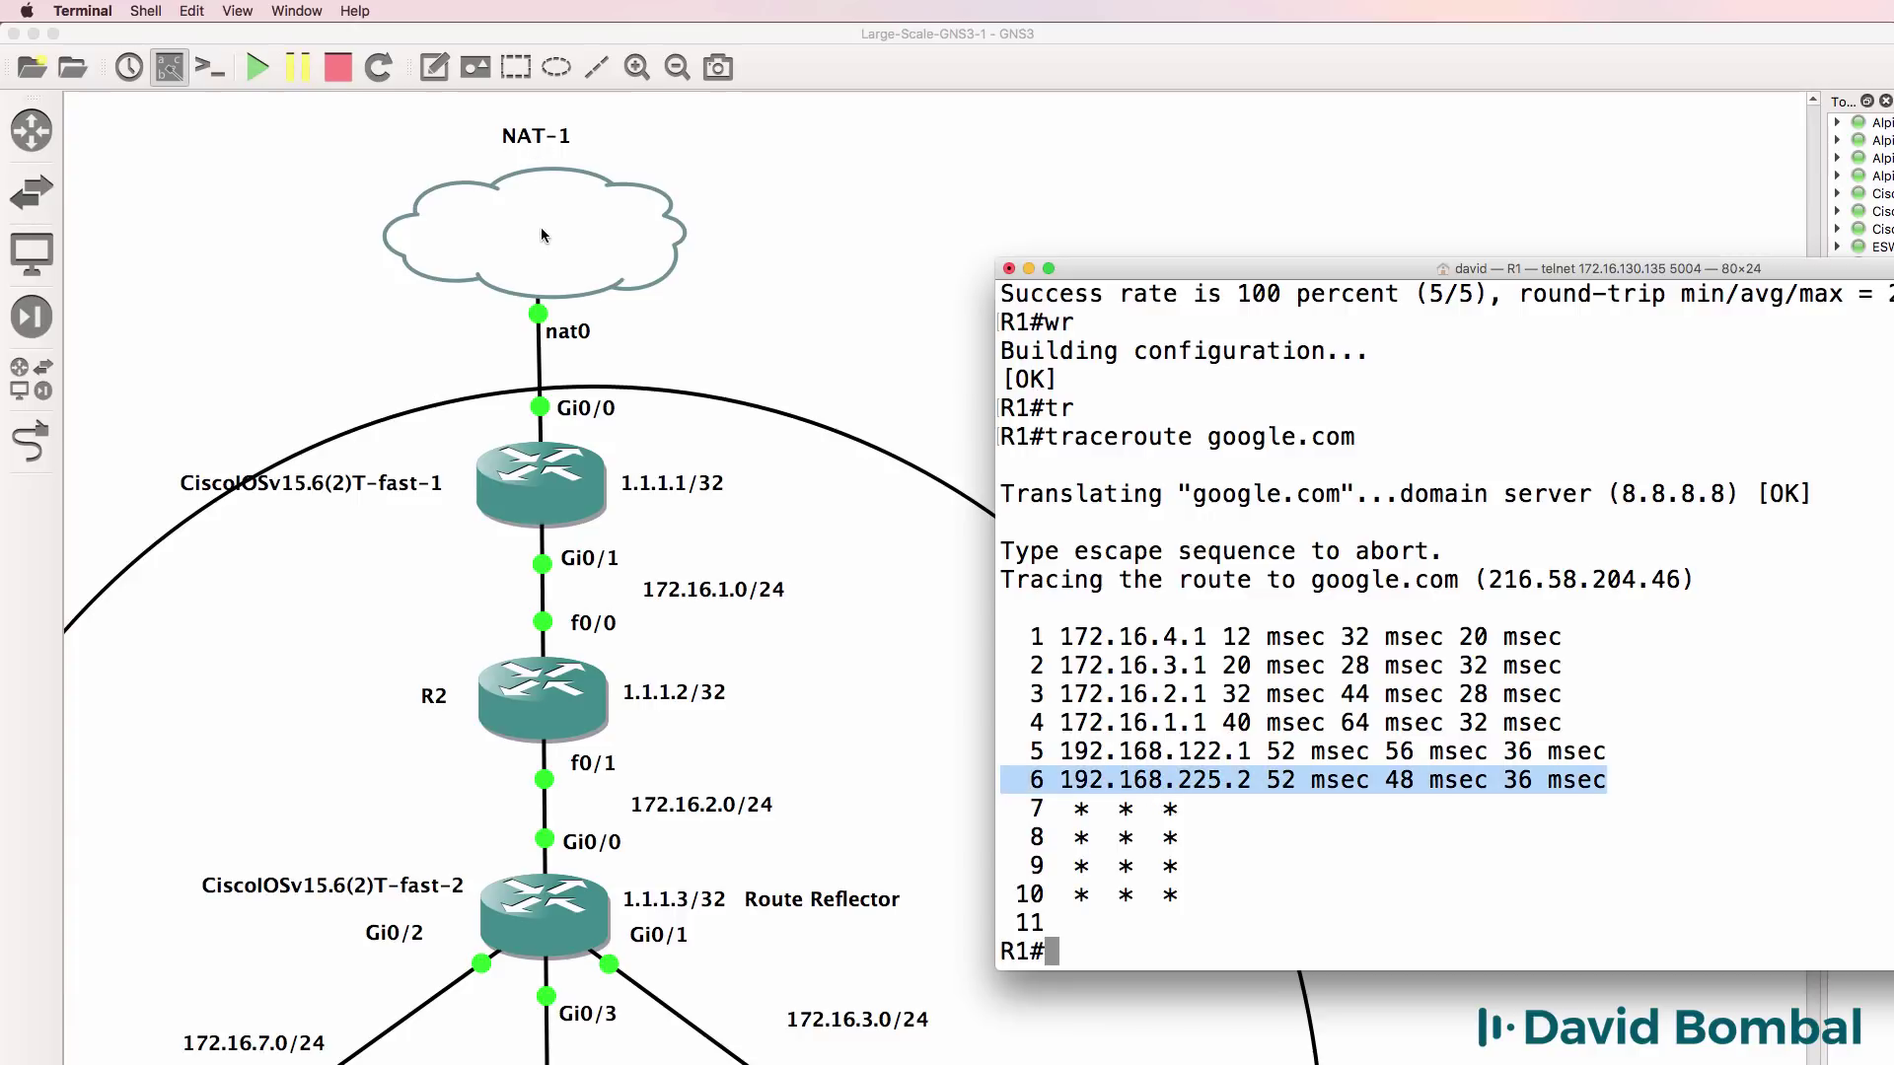
# Step: Add a web_java-1 node from End devices directly below AlpineLinux-4
pyautogui.click(1072, 75)
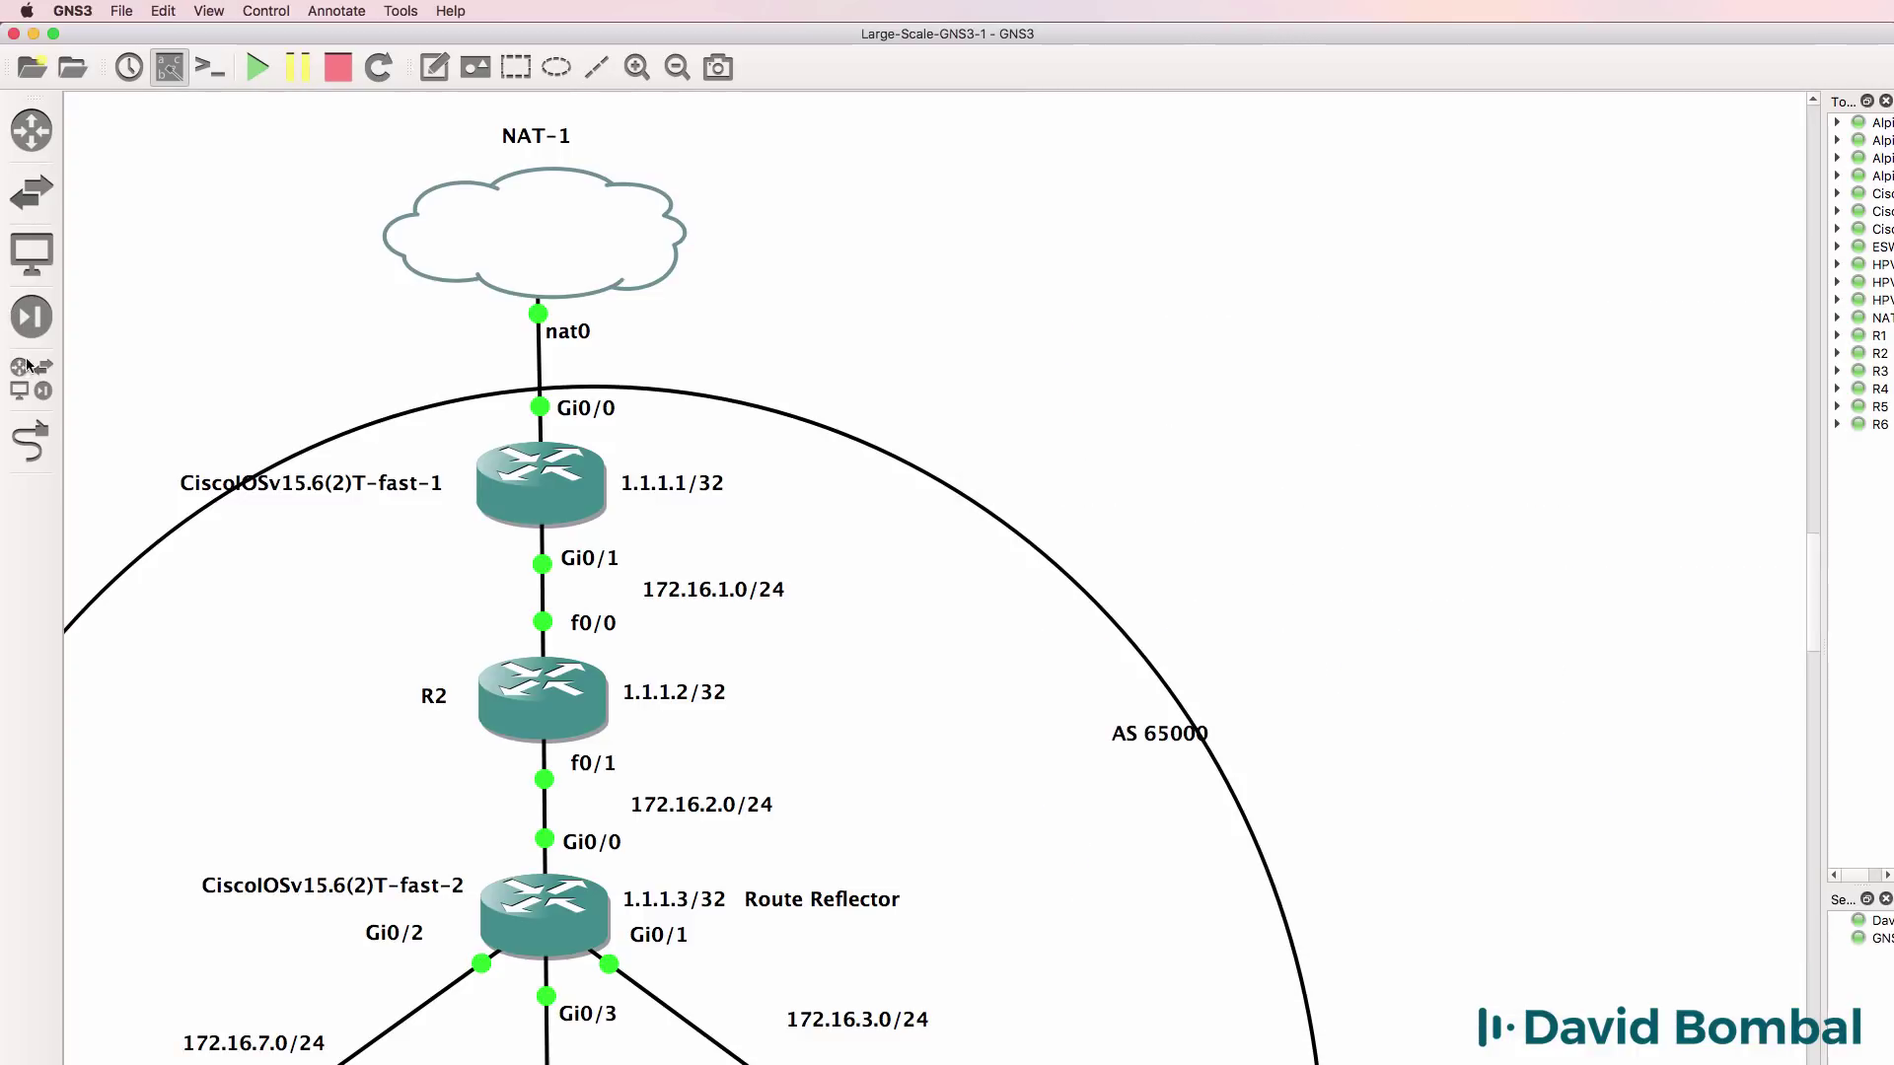
pyautogui.click(31, 270)
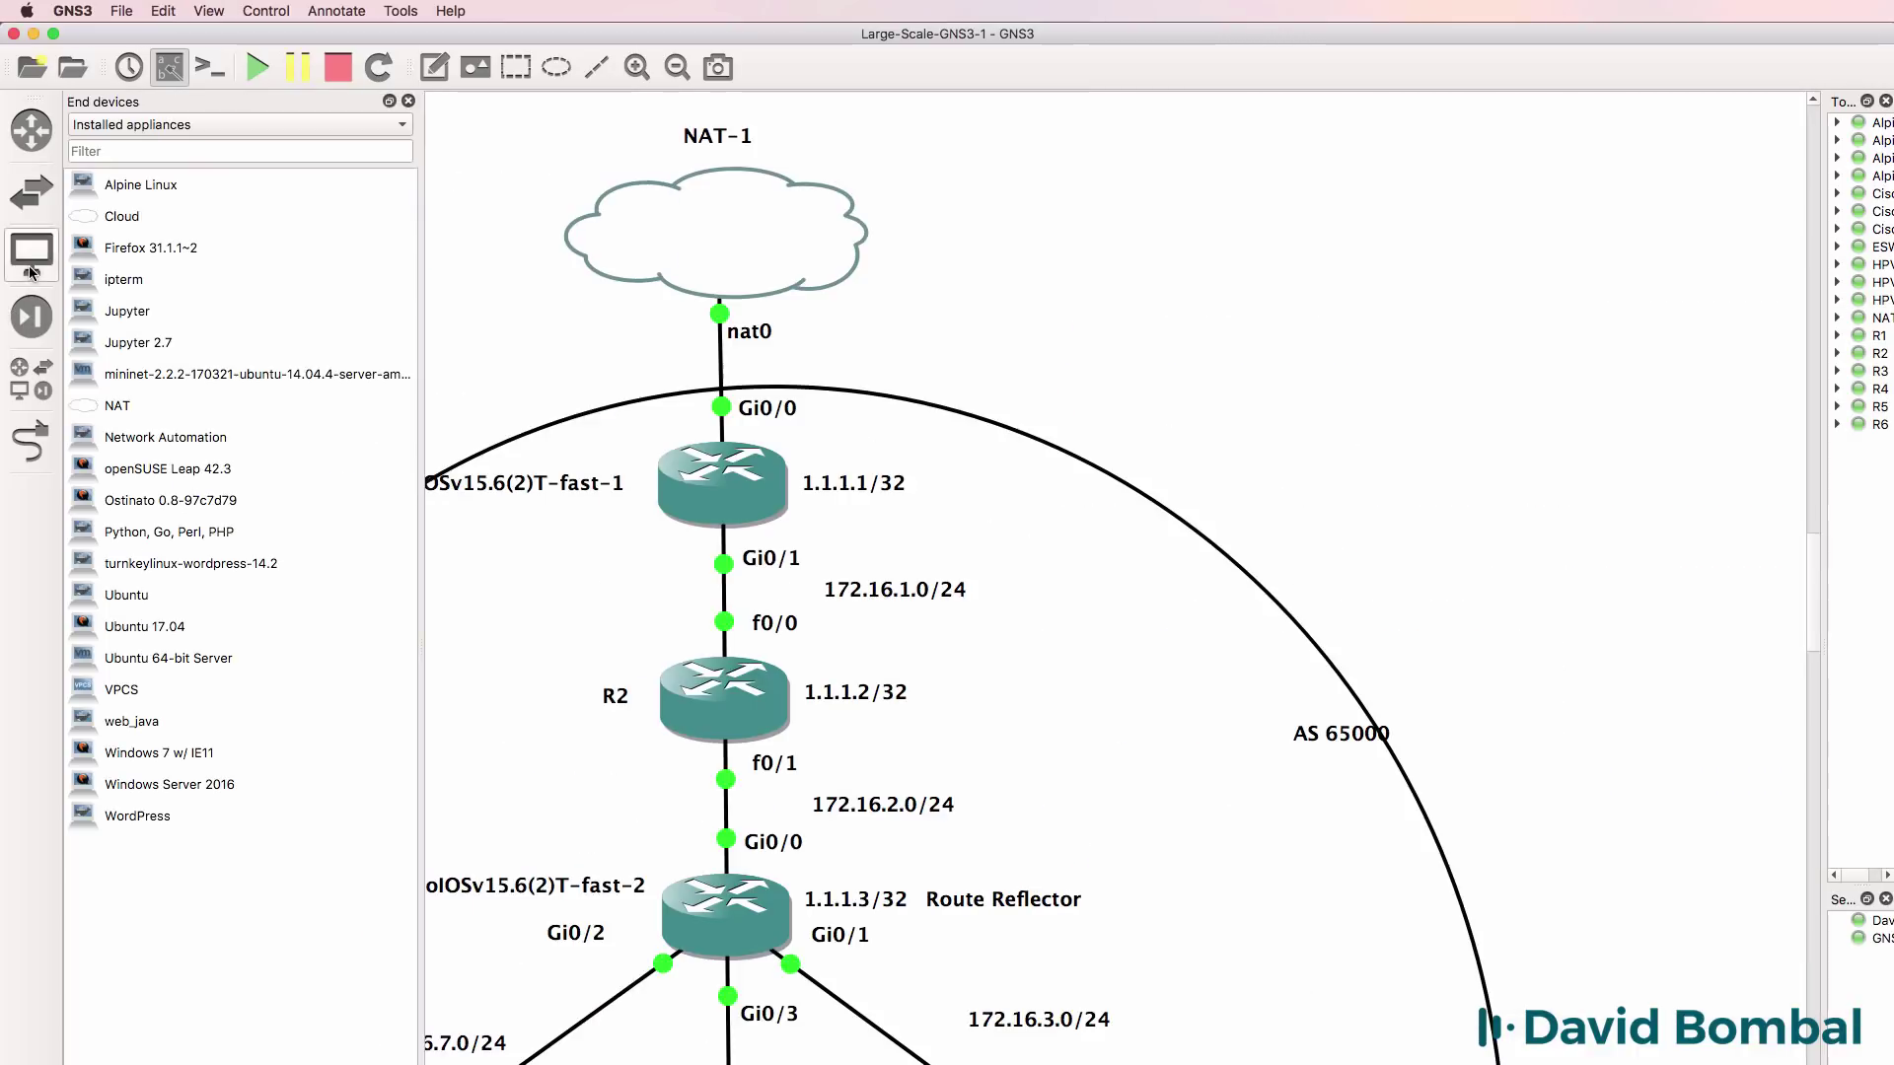
pyautogui.click(141, 723)
pyautogui.hscroll(15, 1115, 577)
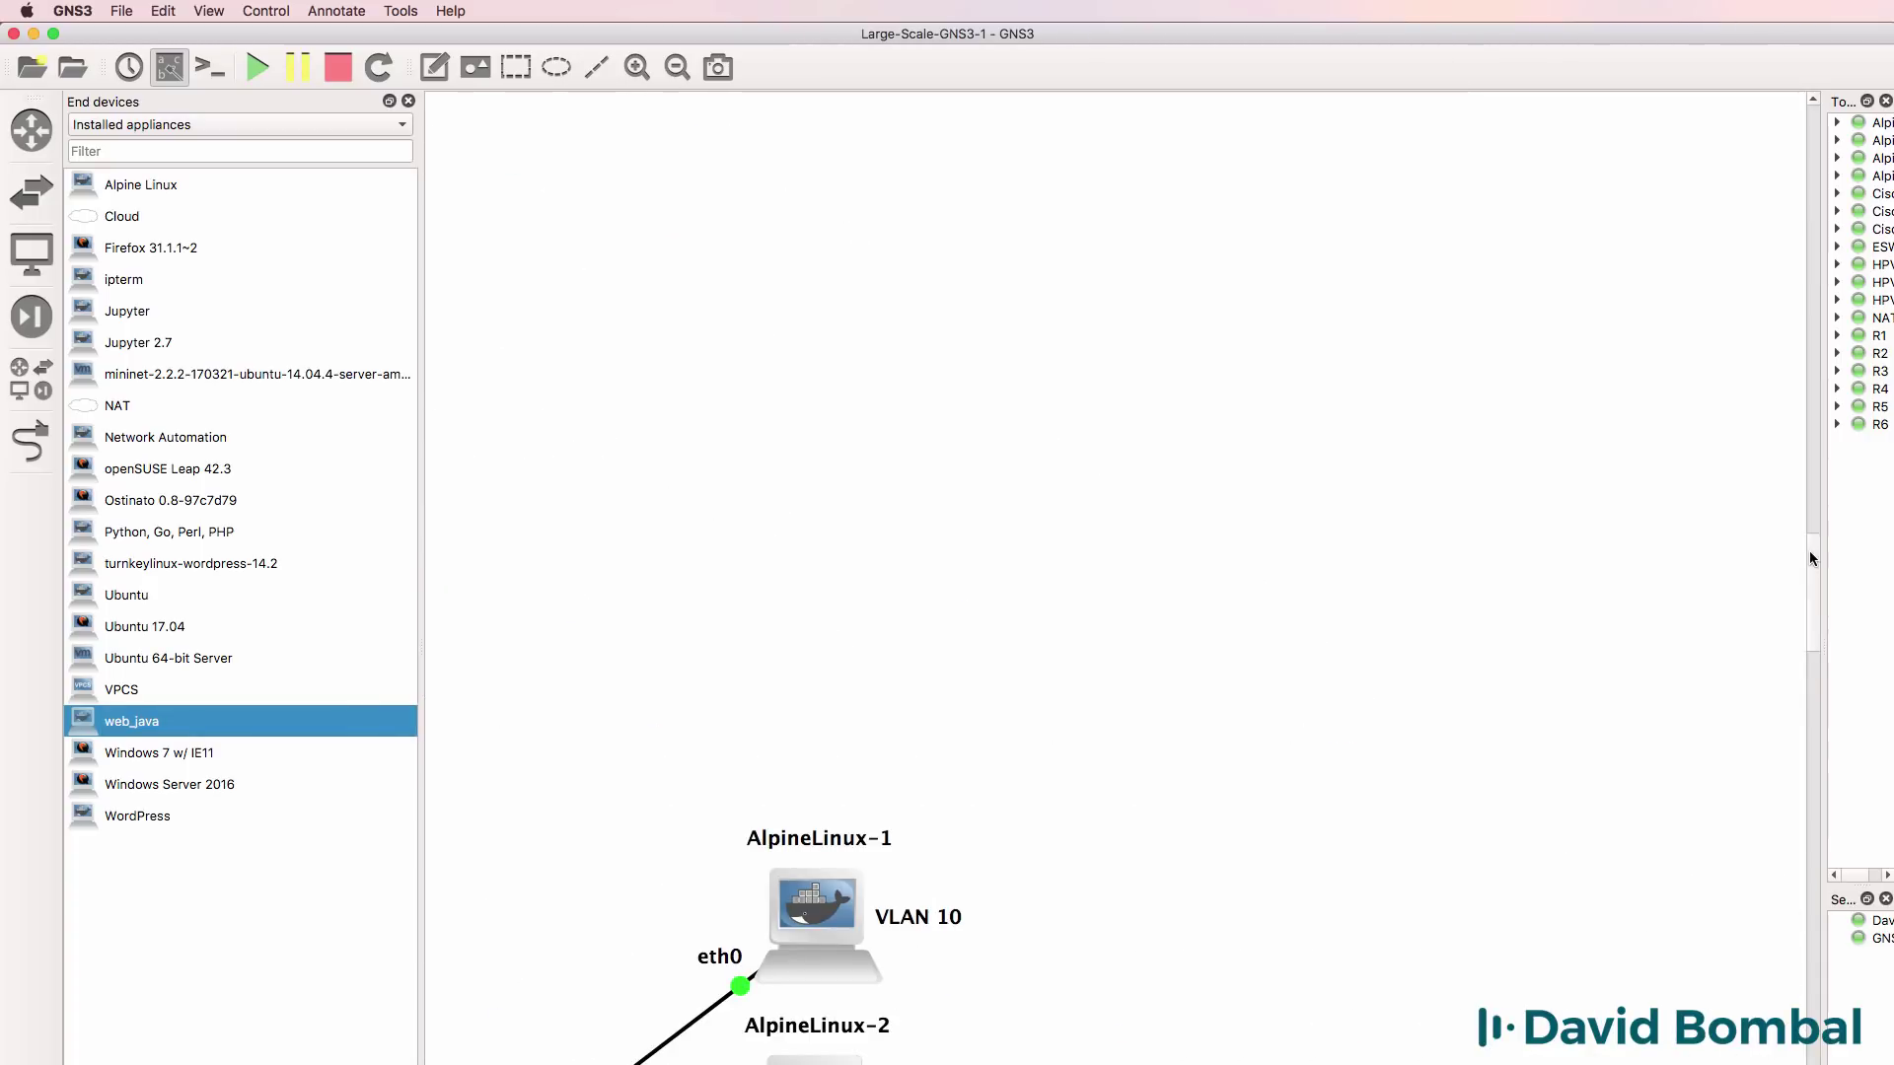
pyautogui.moveTo(1810, 550); pyautogui.dragTo(1820, 628)
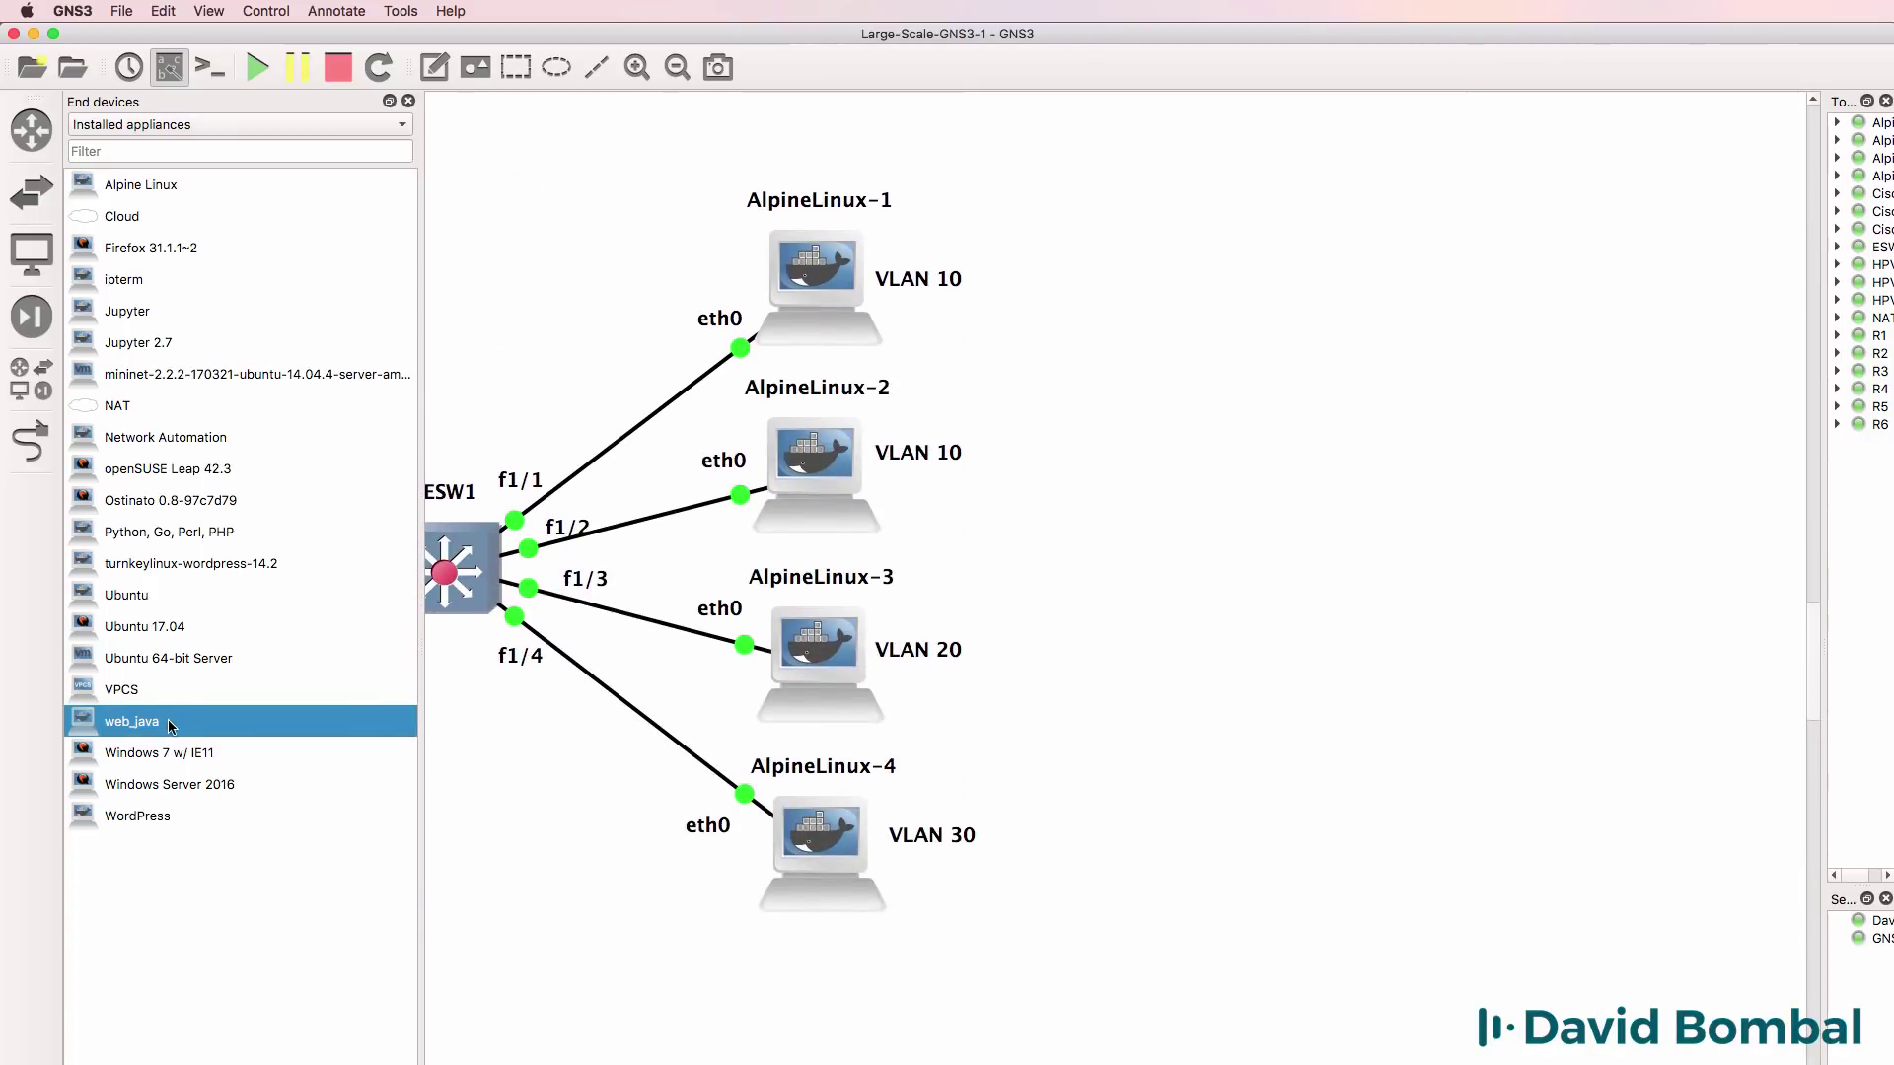
pyautogui.moveTo(172, 727); pyautogui.dragTo(847, 972)
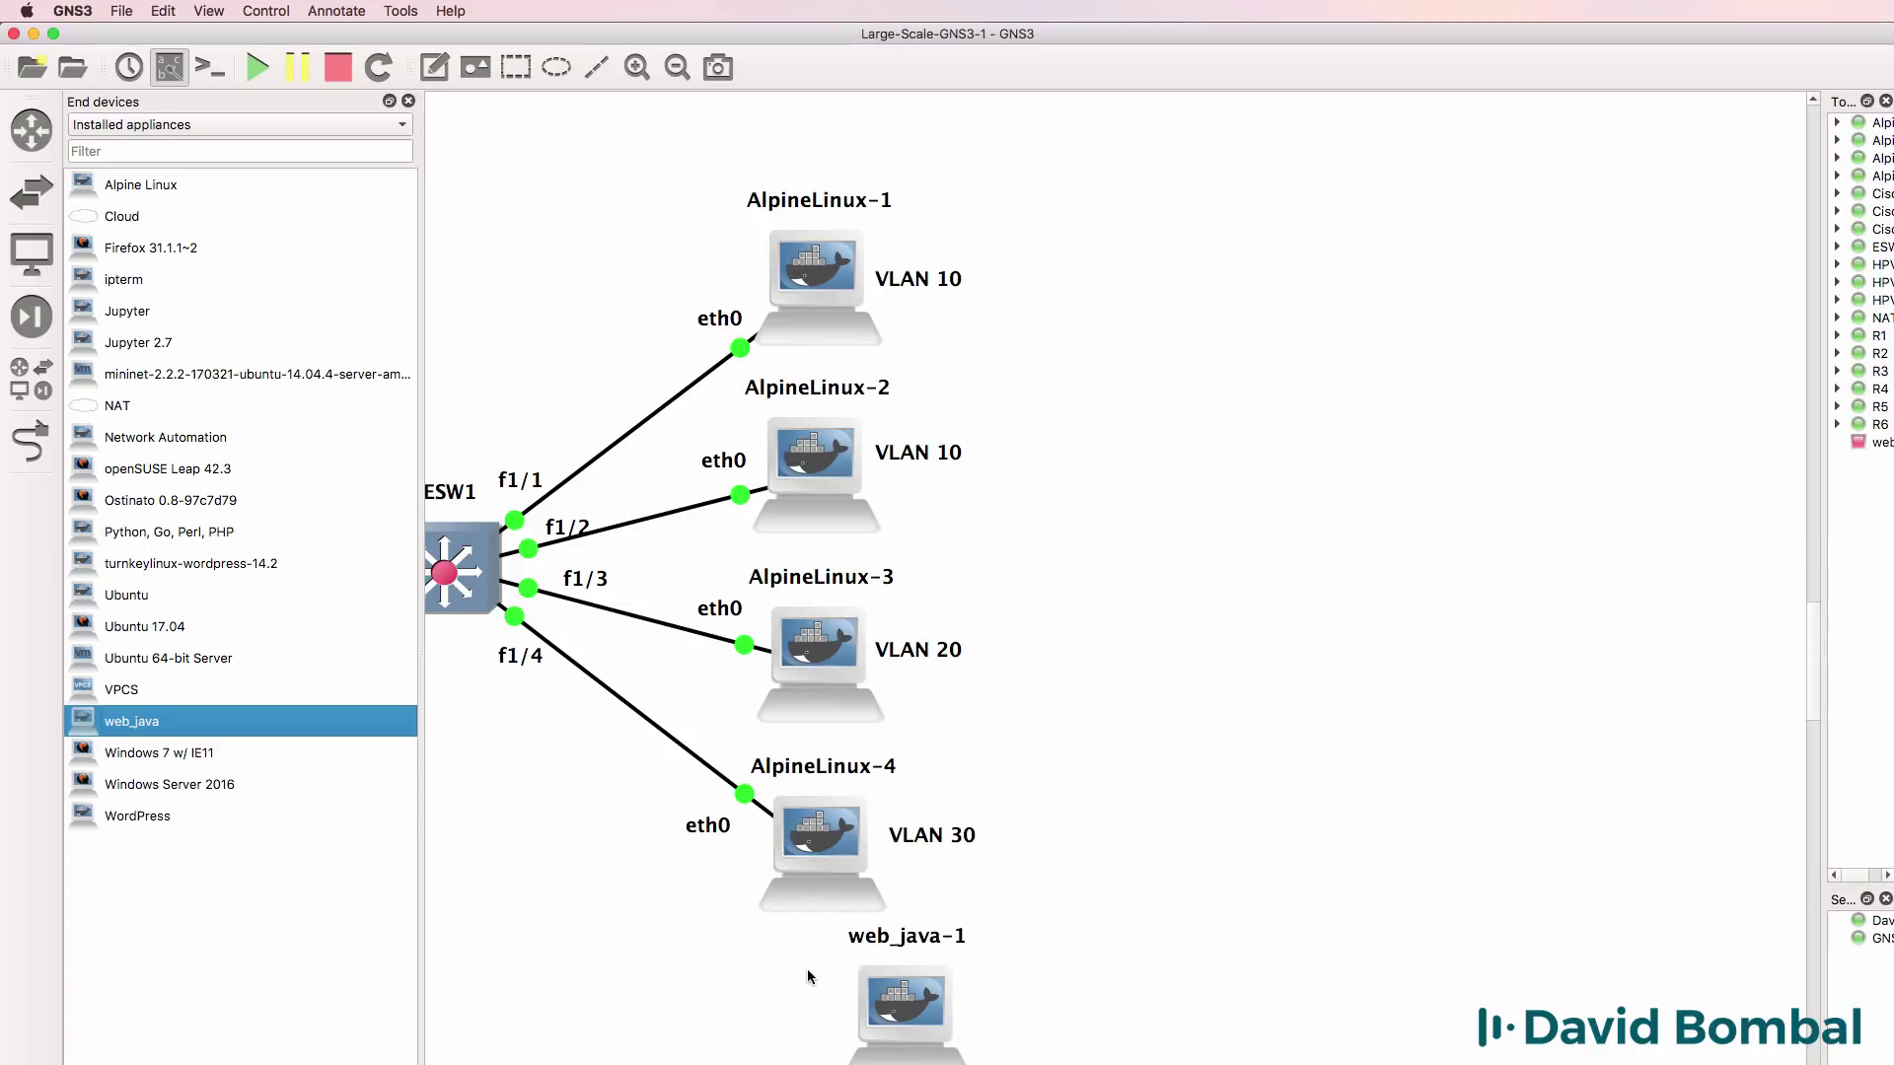
pyautogui.scroll(-5, 1816, 639)
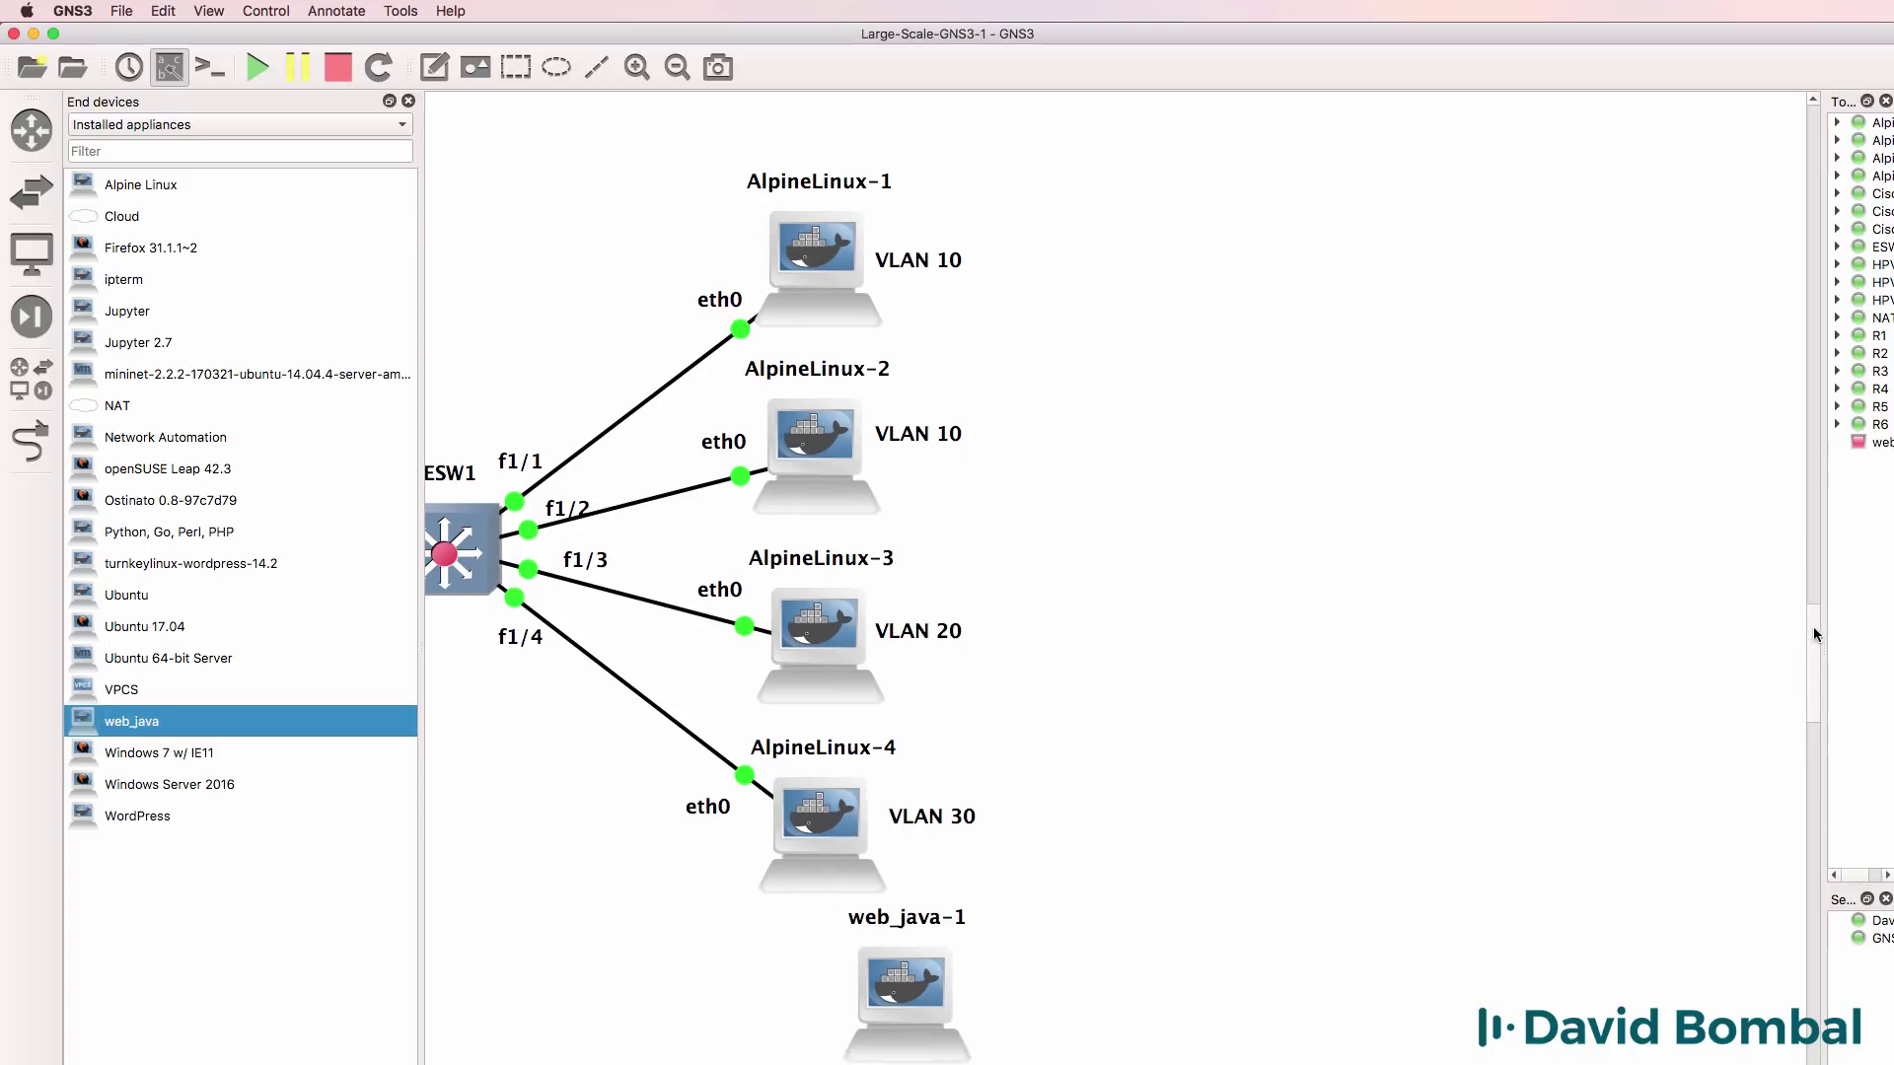
pyautogui.moveTo(845, 837); pyautogui.dragTo(758, 862)
pyautogui.click(408, 101)
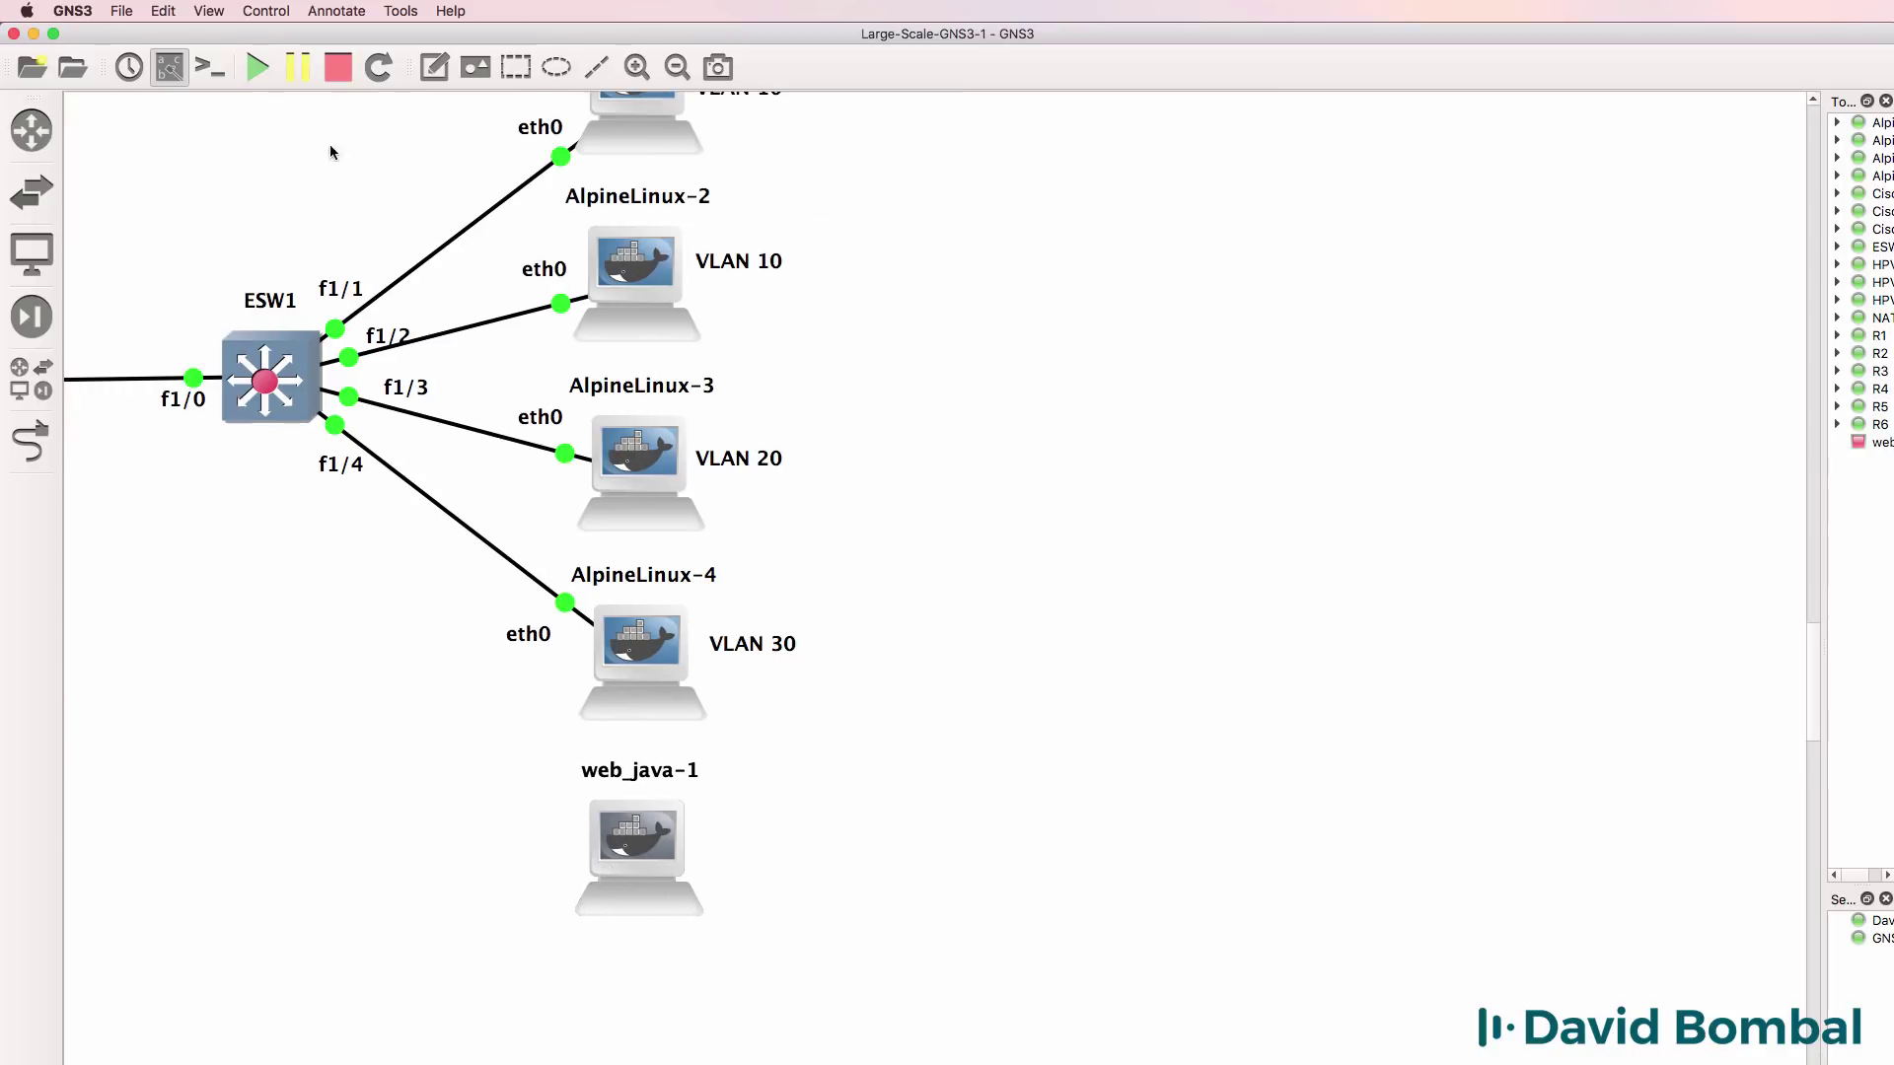
# Step: Link ESW1 port FastEthernet1/5 to web_java-1's eth0
pyautogui.click(31, 442)
pyautogui.click(282, 403)
pyautogui.click(357, 590)
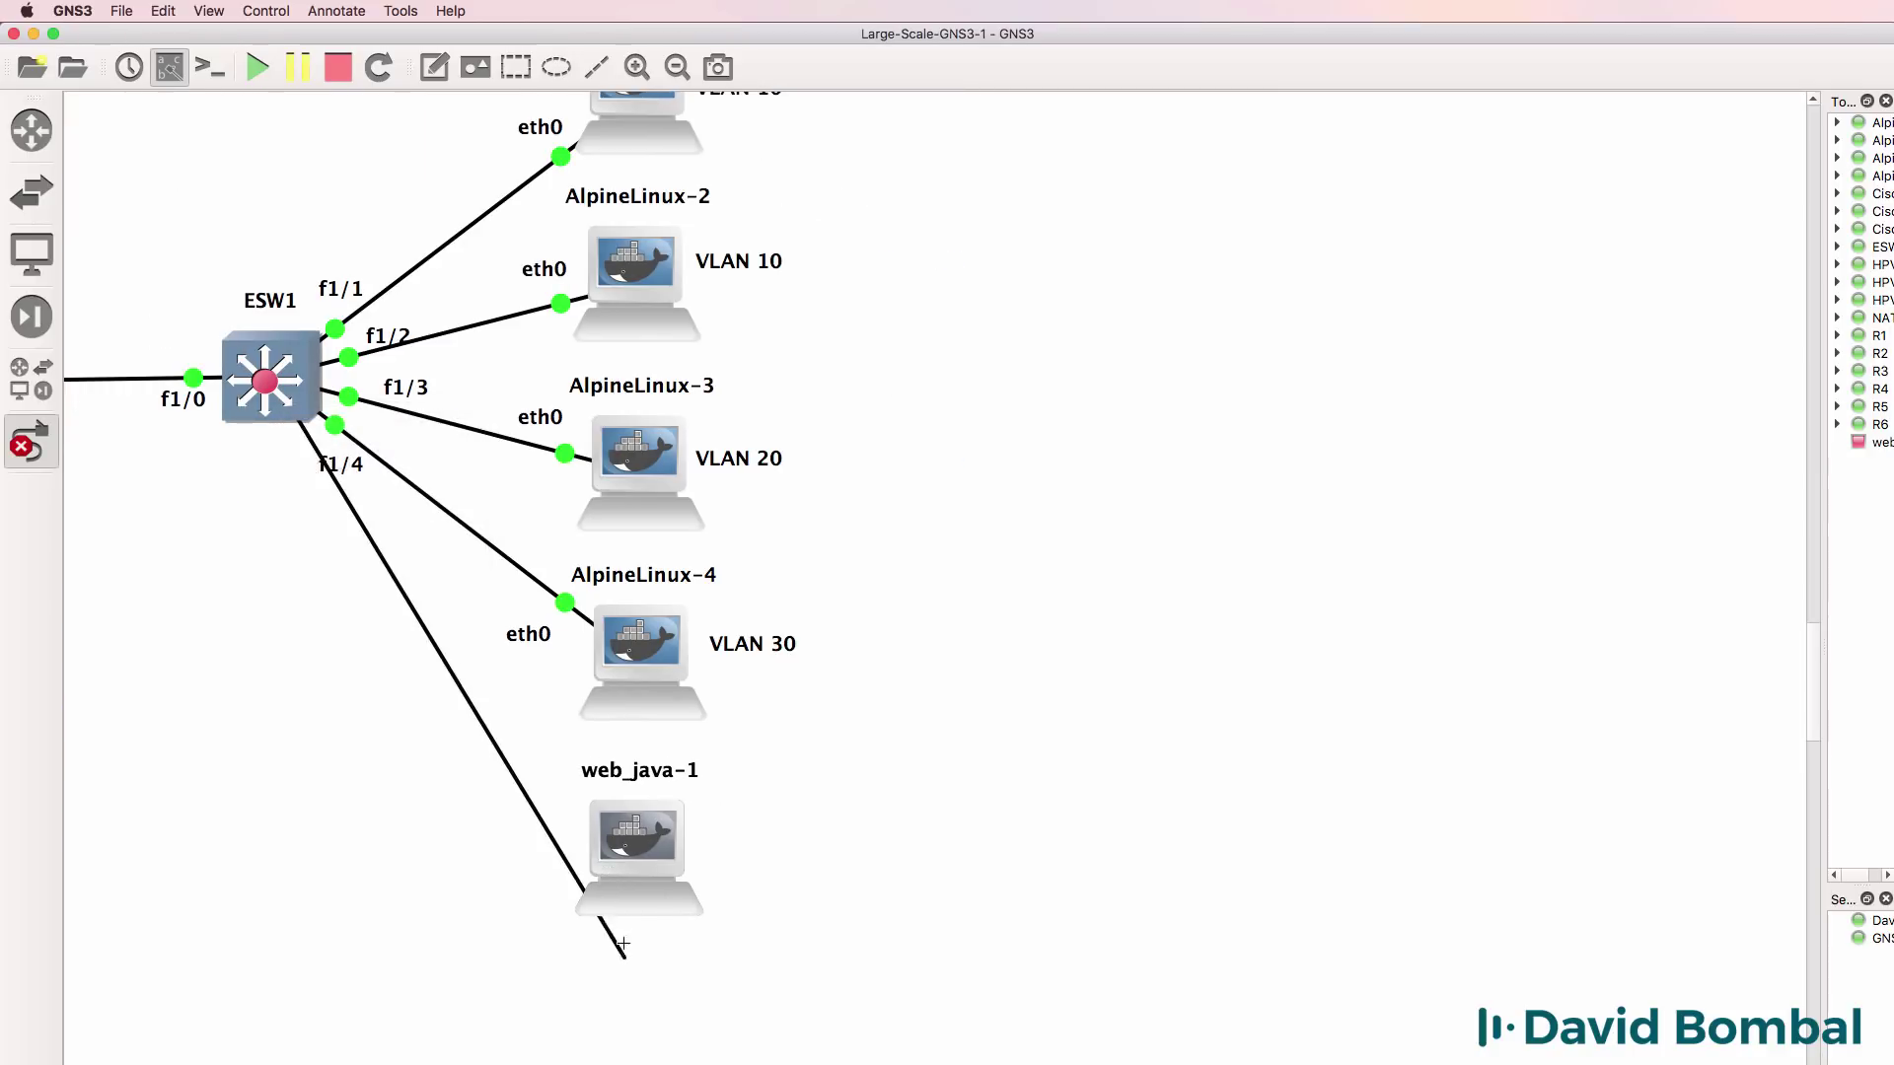
pyautogui.click(631, 866)
pyautogui.click(660, 872)
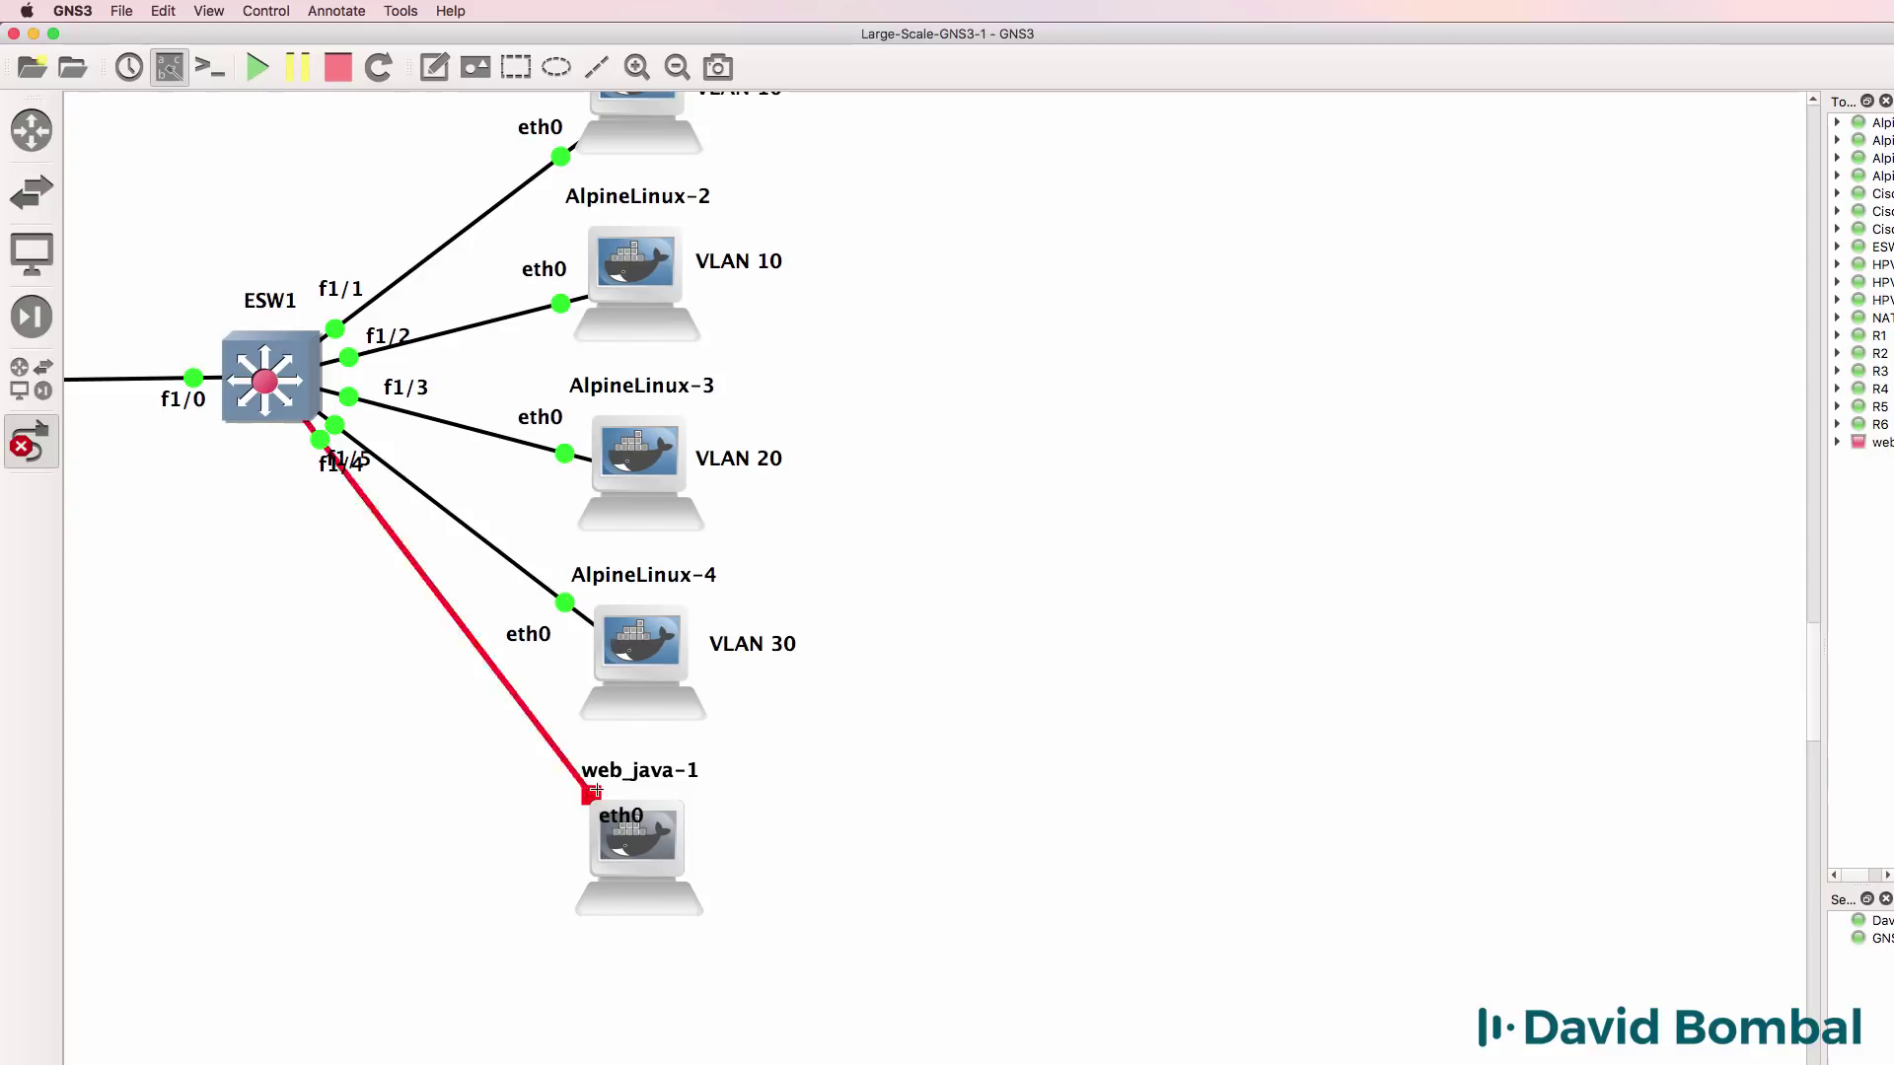
# Step: Turn off the link tool and spread apart the f1/4, f1/5 and eth0 port labels
pyautogui.click(31, 446)
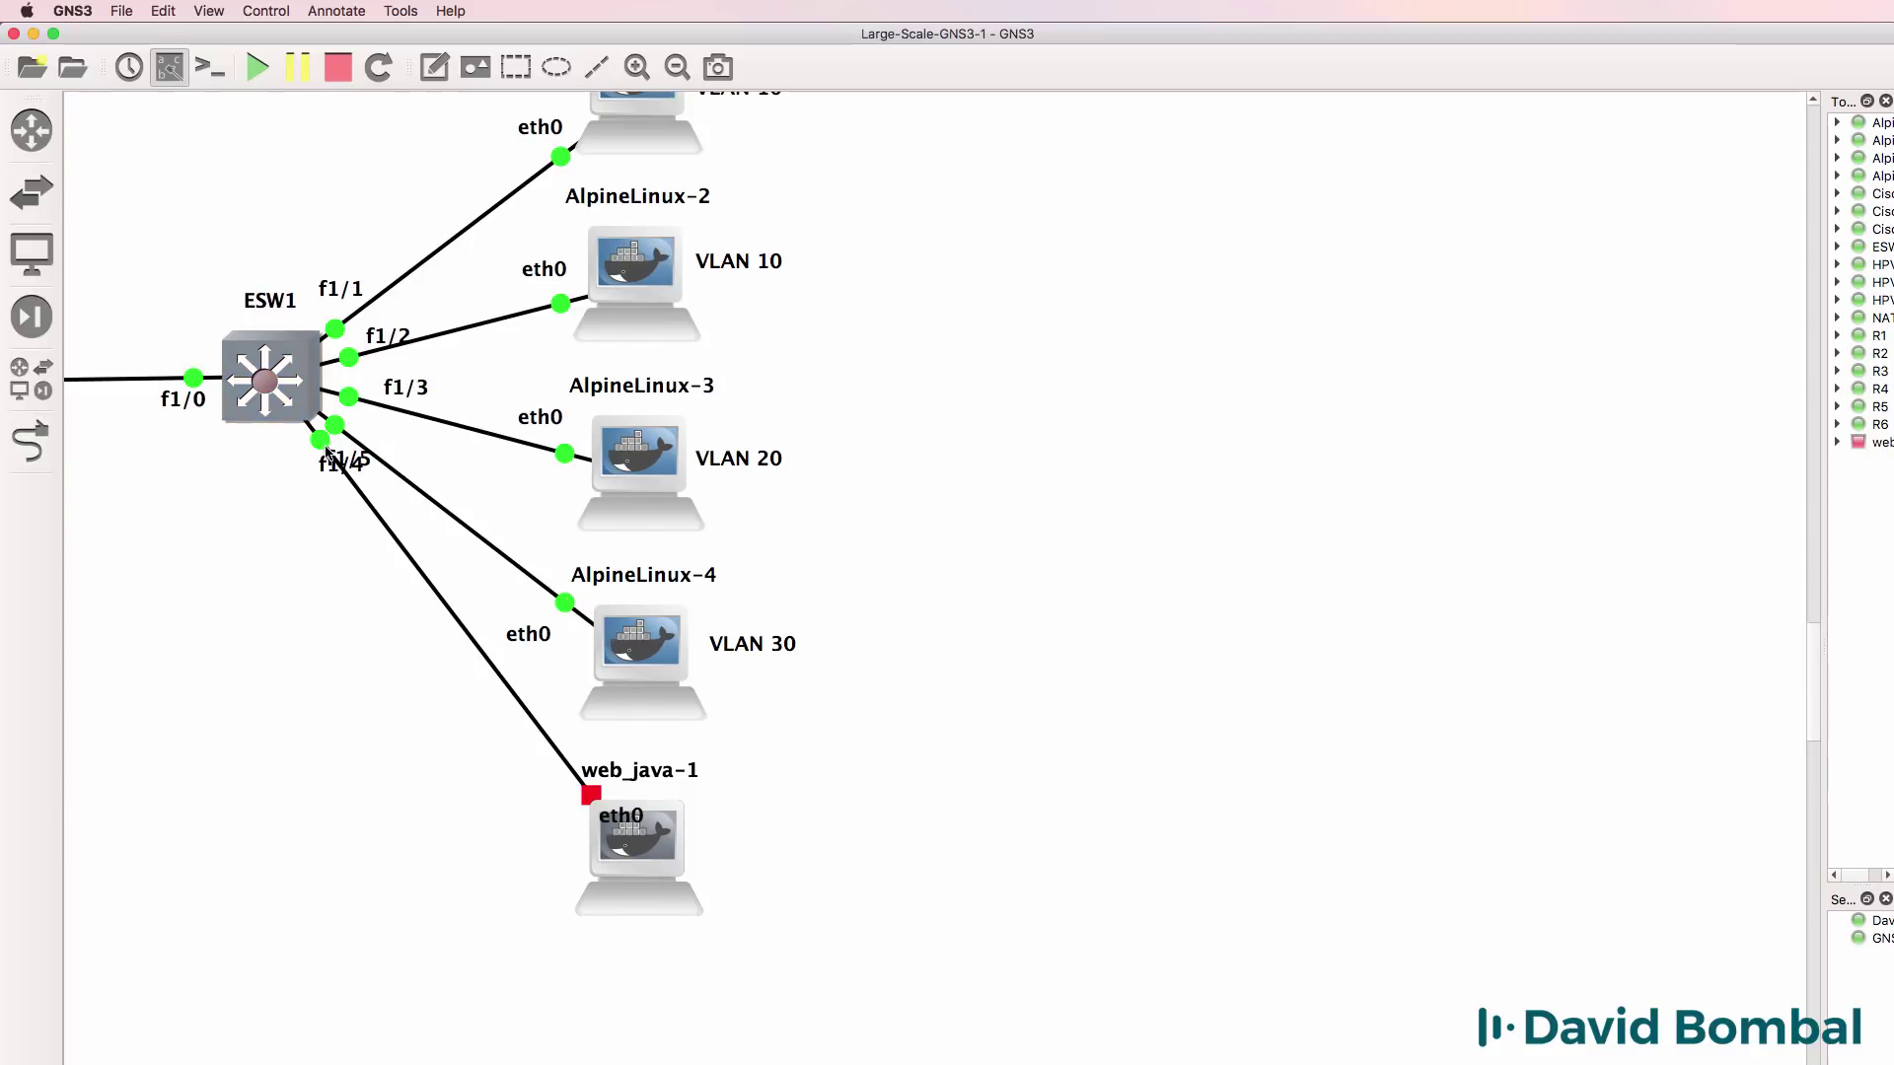
pyautogui.moveTo(346, 462); pyautogui.dragTo(442, 446)
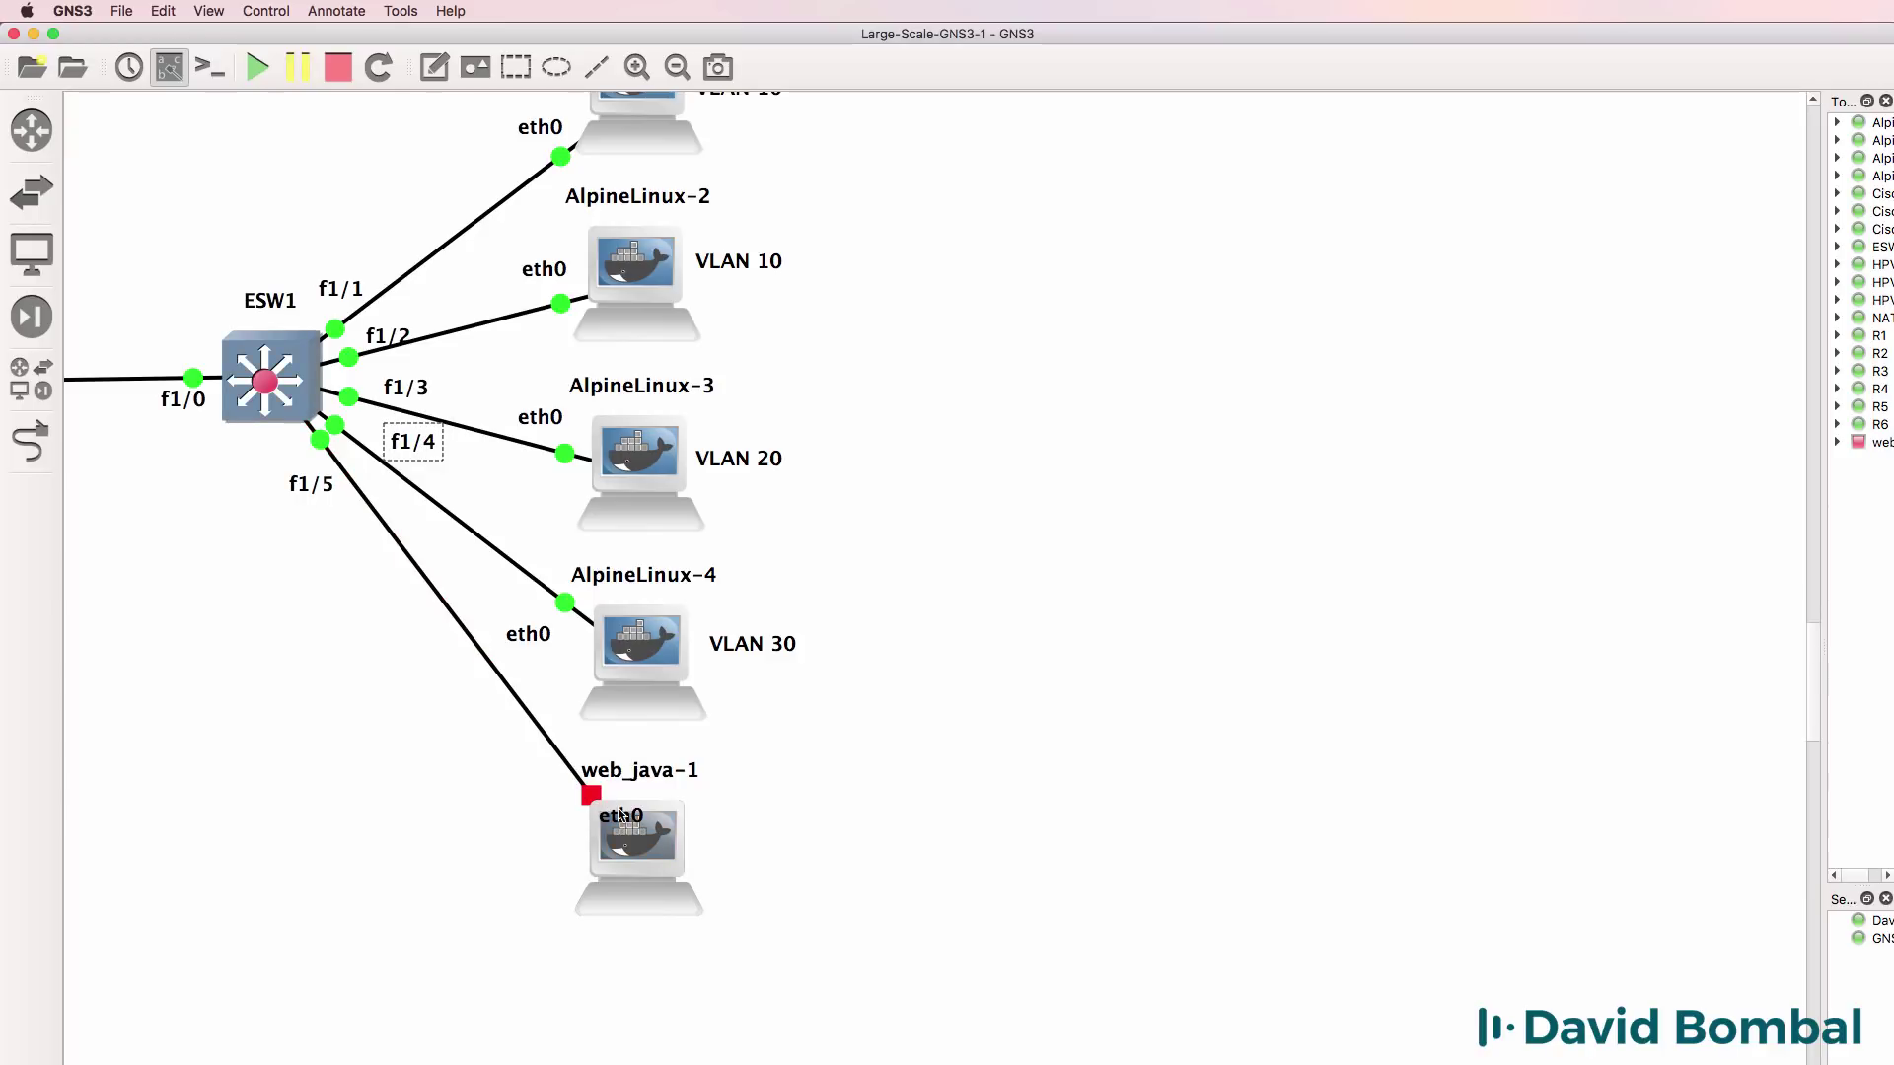
pyautogui.moveTo(620, 809); pyautogui.dragTo(526, 787)
# Step: Duplicate the VLAN 30 label and place the copy beside web_java-1
pyautogui.rightClick(641, 831)
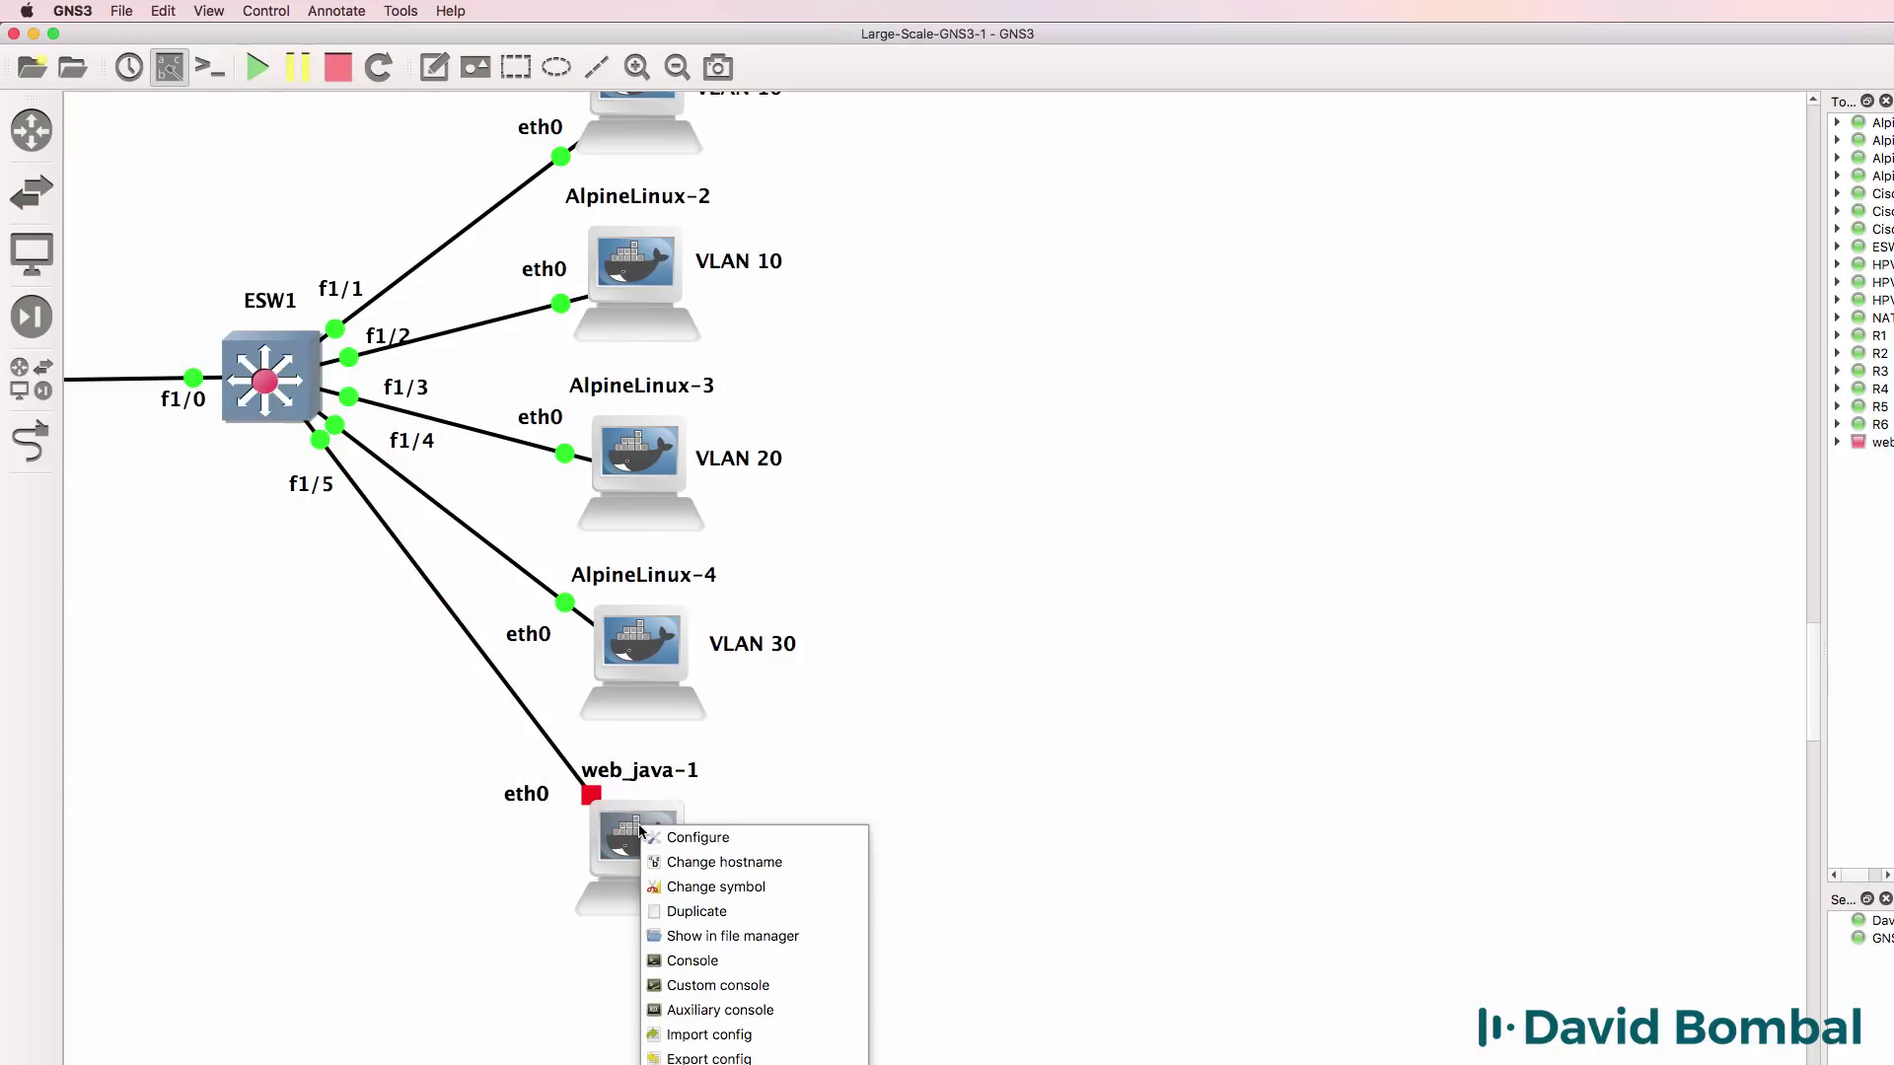
pyautogui.rightClick(257, 405)
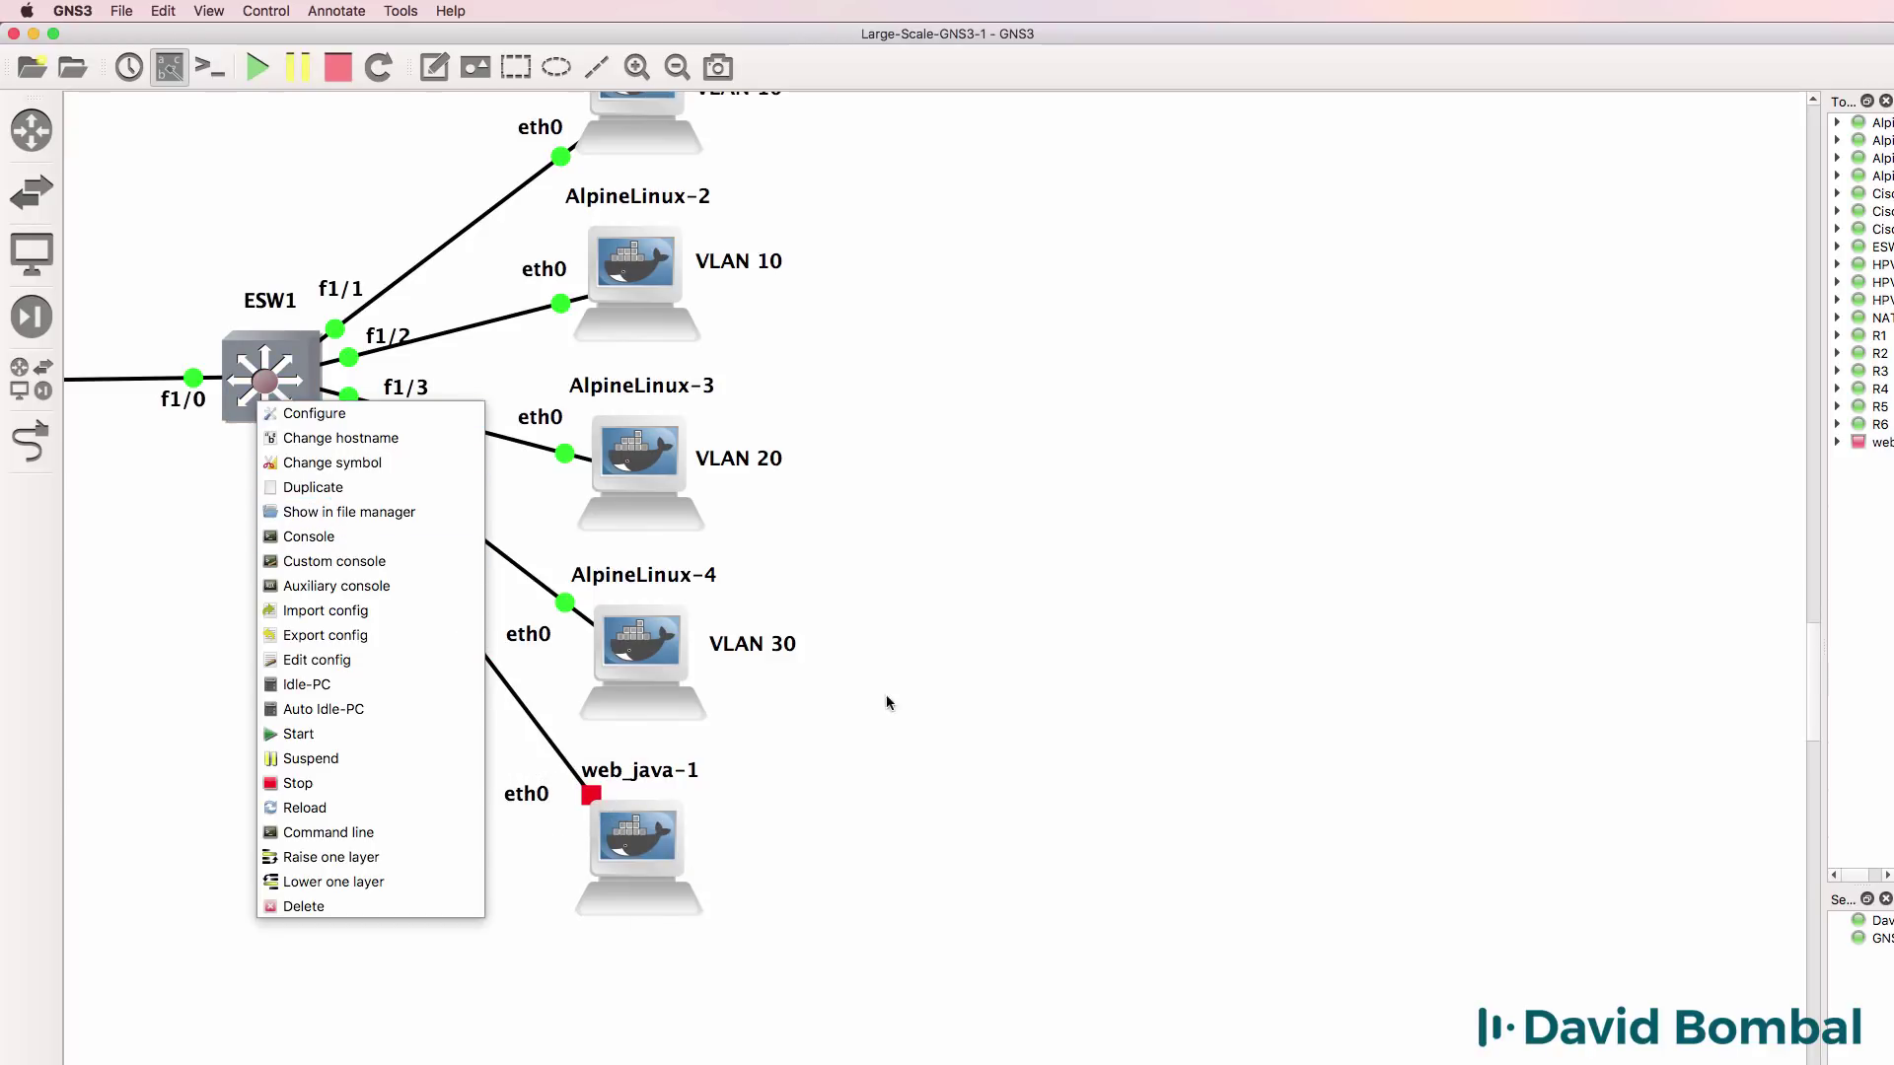
pyautogui.click(794, 659)
pyautogui.rightClick(786, 652)
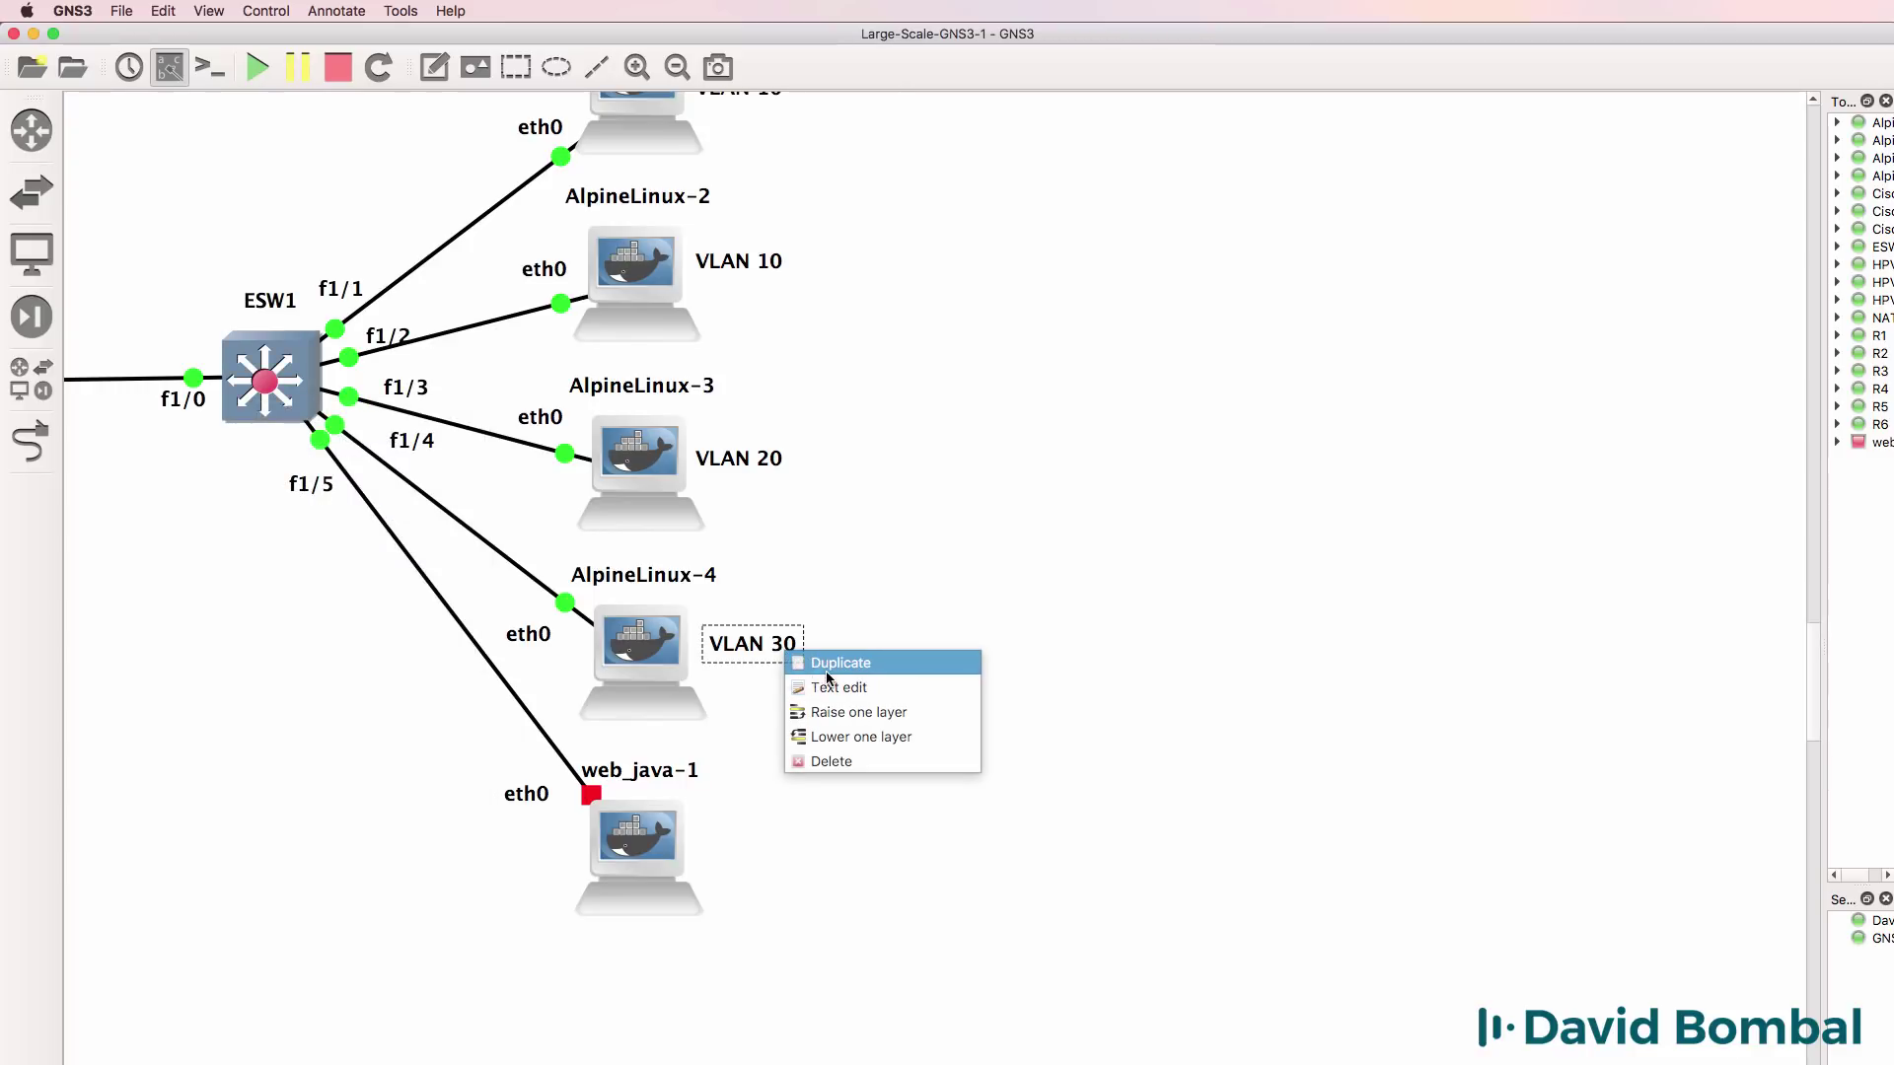
pyautogui.click(827, 665)
pyautogui.moveTo(740, 701); pyautogui.dragTo(750, 849)
pyautogui.rightClick(271, 384)
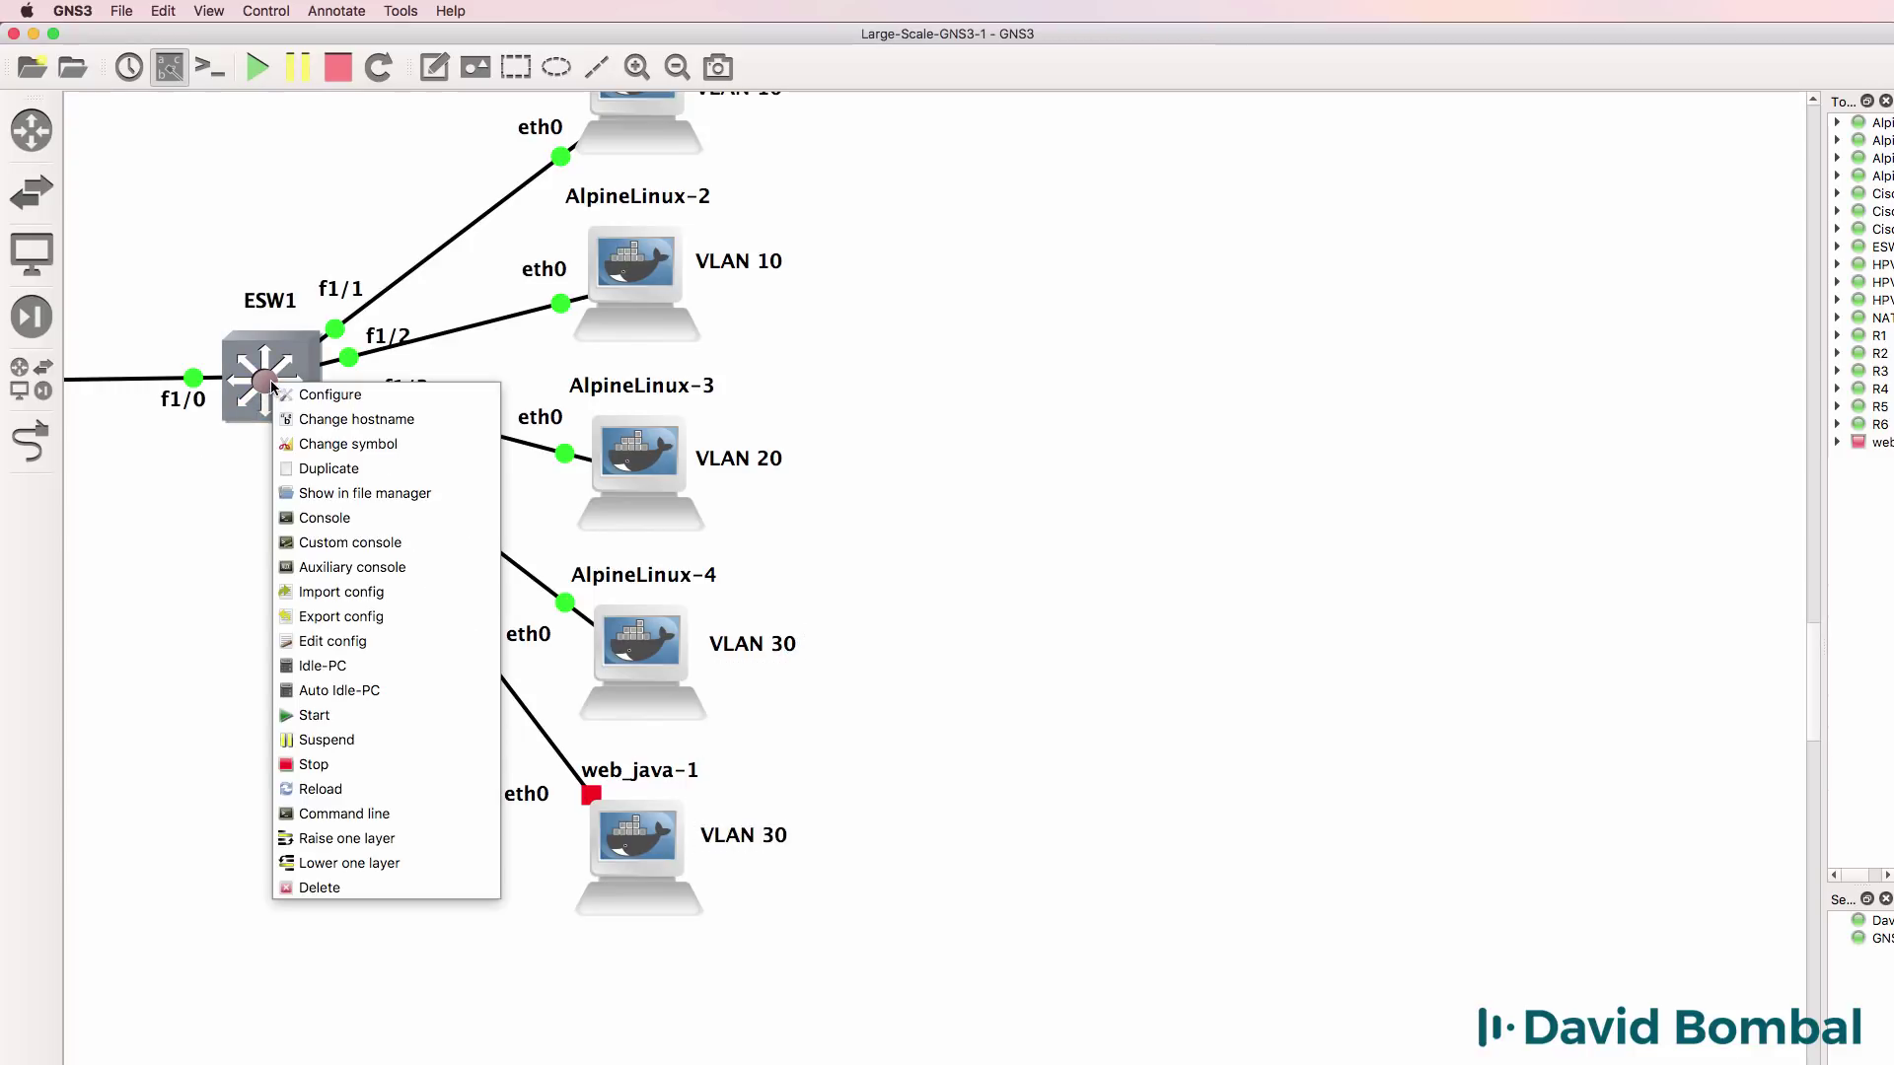
# Step: Open ESW1's console and display the running configuration of interface f1/5
pyautogui.click(364, 517)
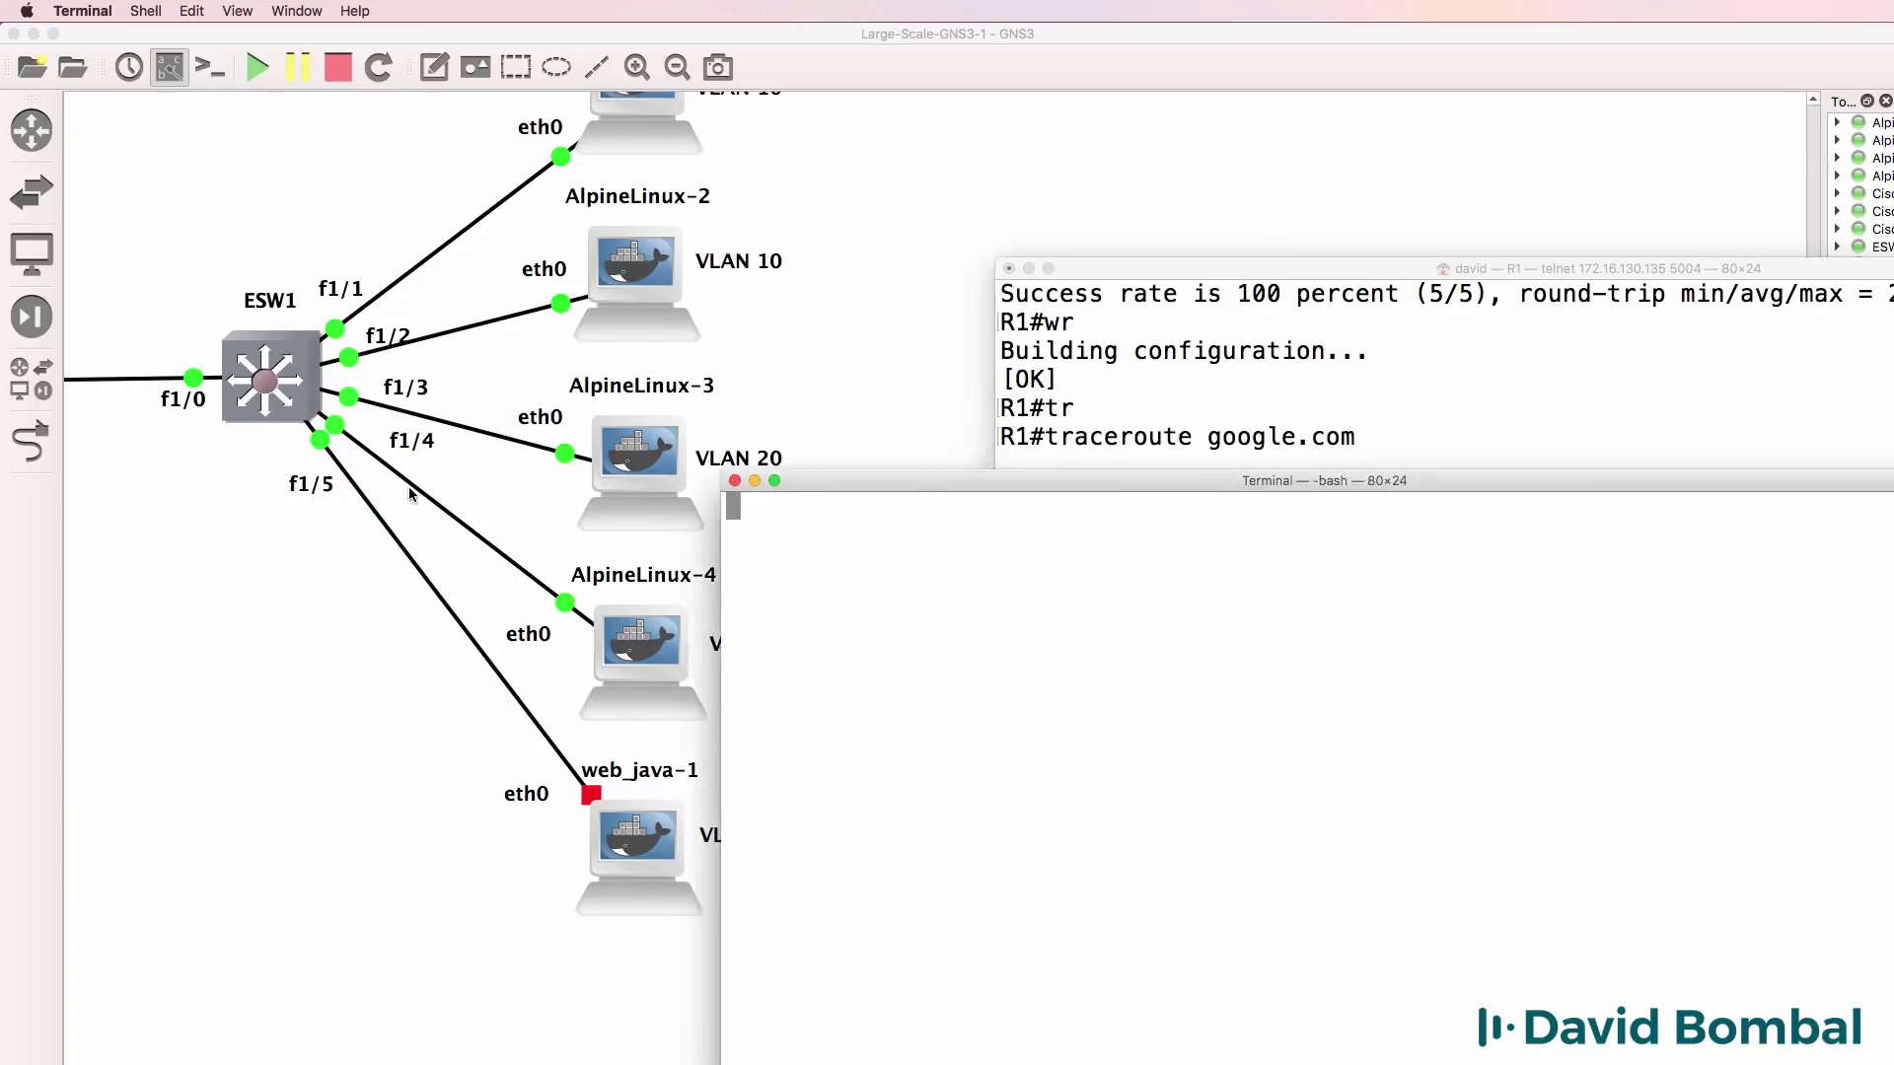
pyautogui.press('Return')
pyautogui.press('Return')
pyautogui.press('Return')
pyautogui.press('Return')
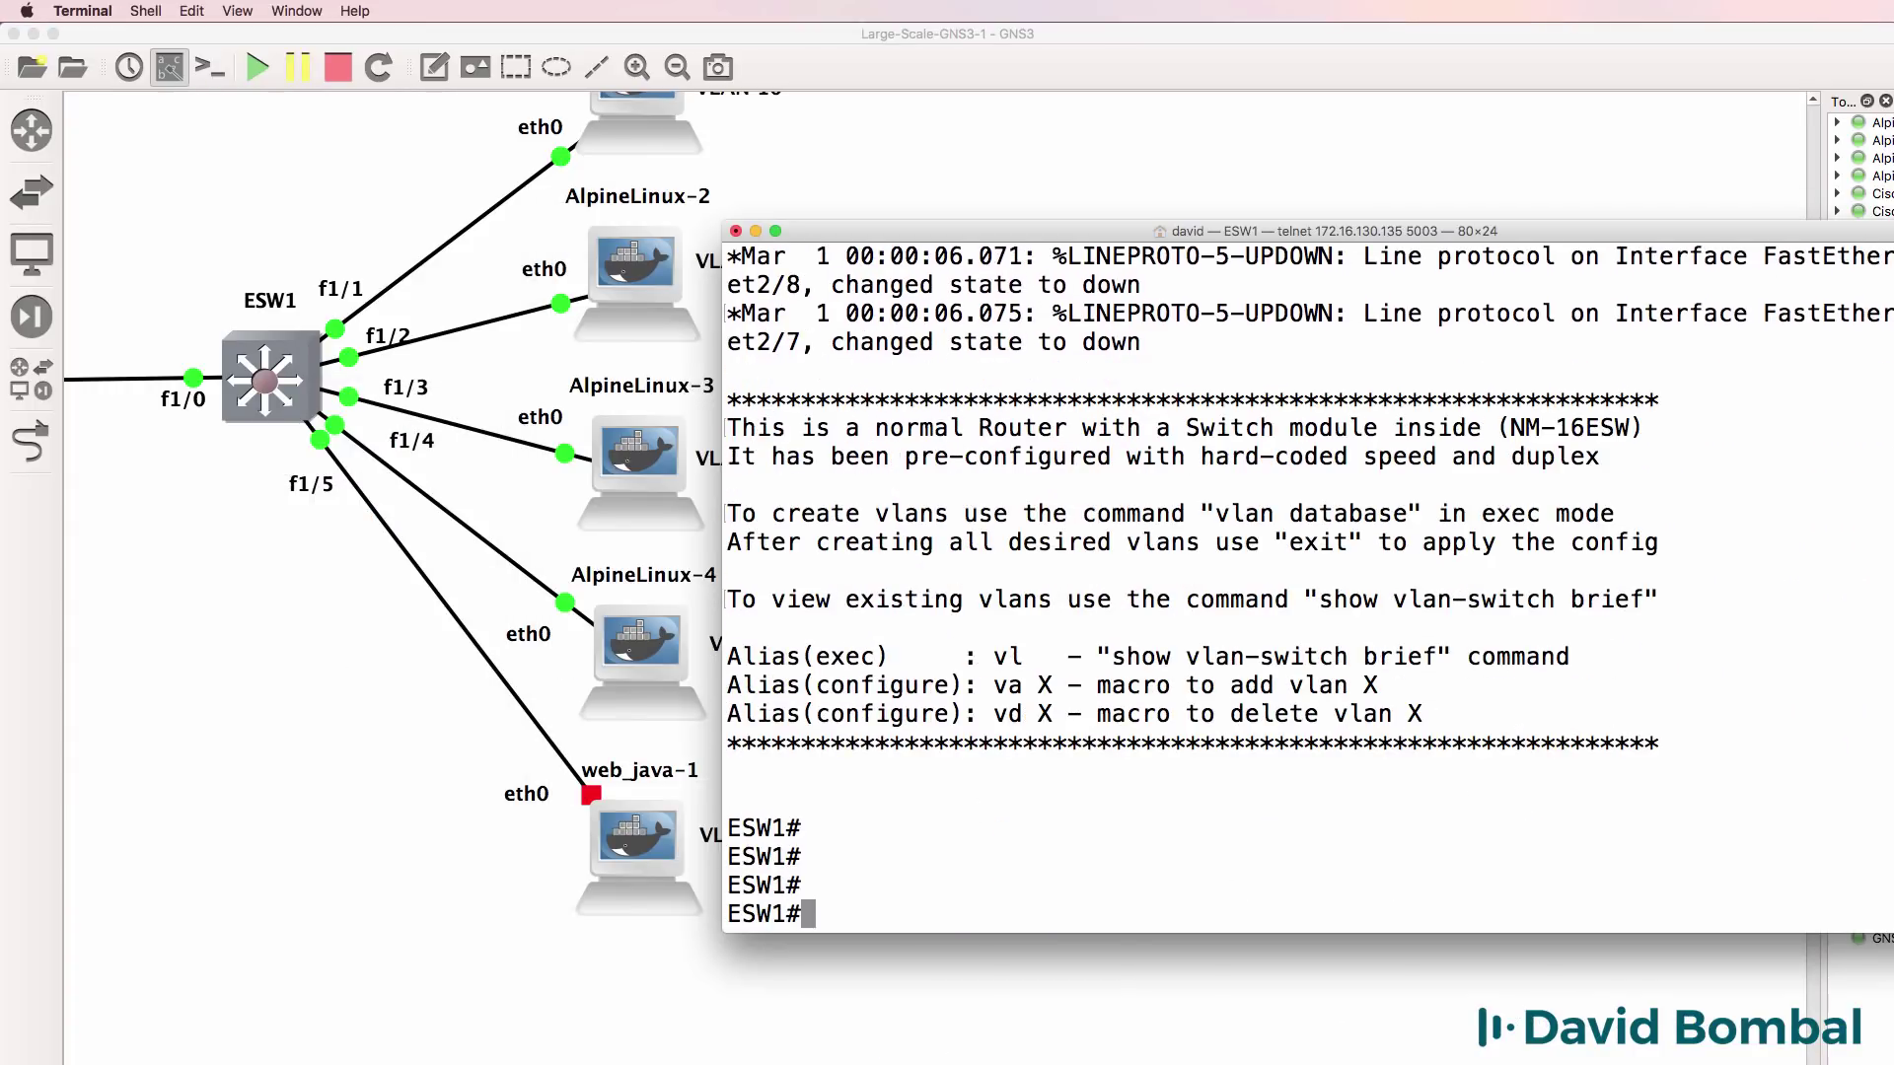
pyautogui.write('sh run int f')
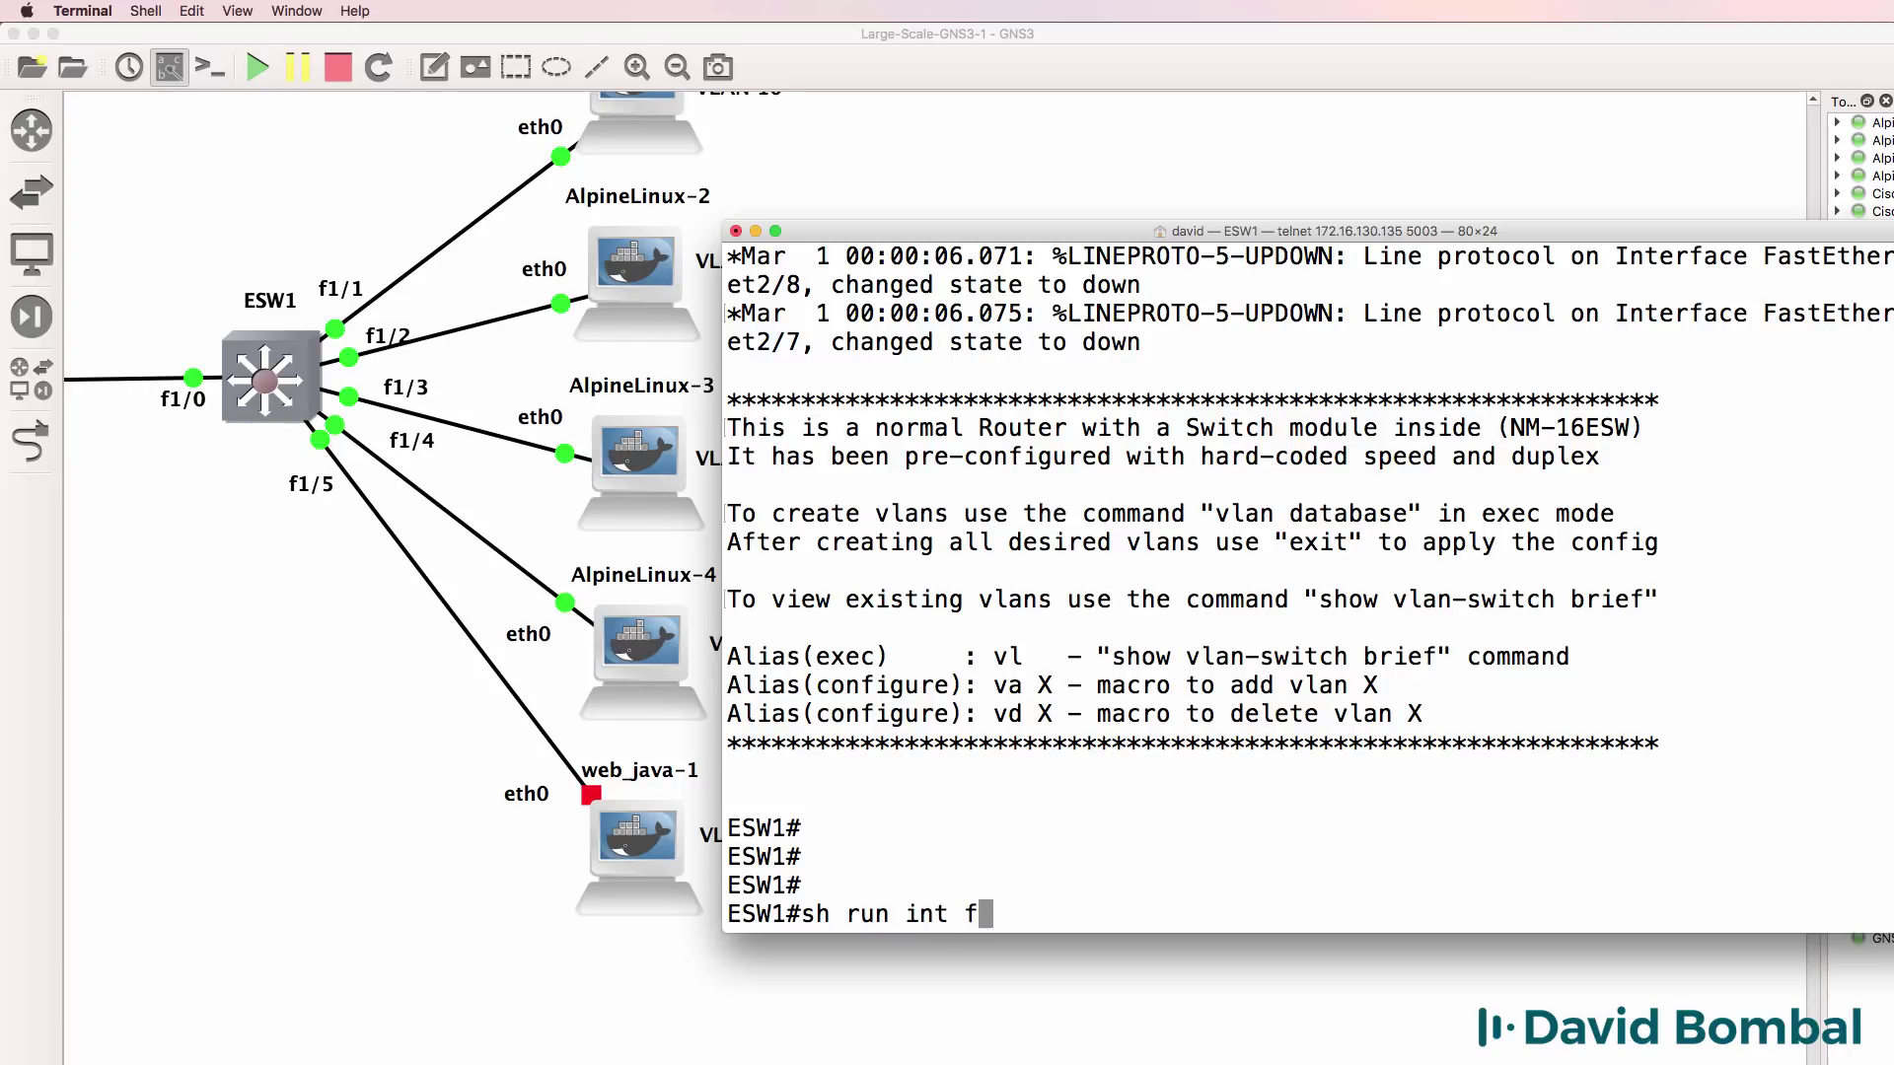
pyautogui.write('1/5')
pyautogui.press('Return')
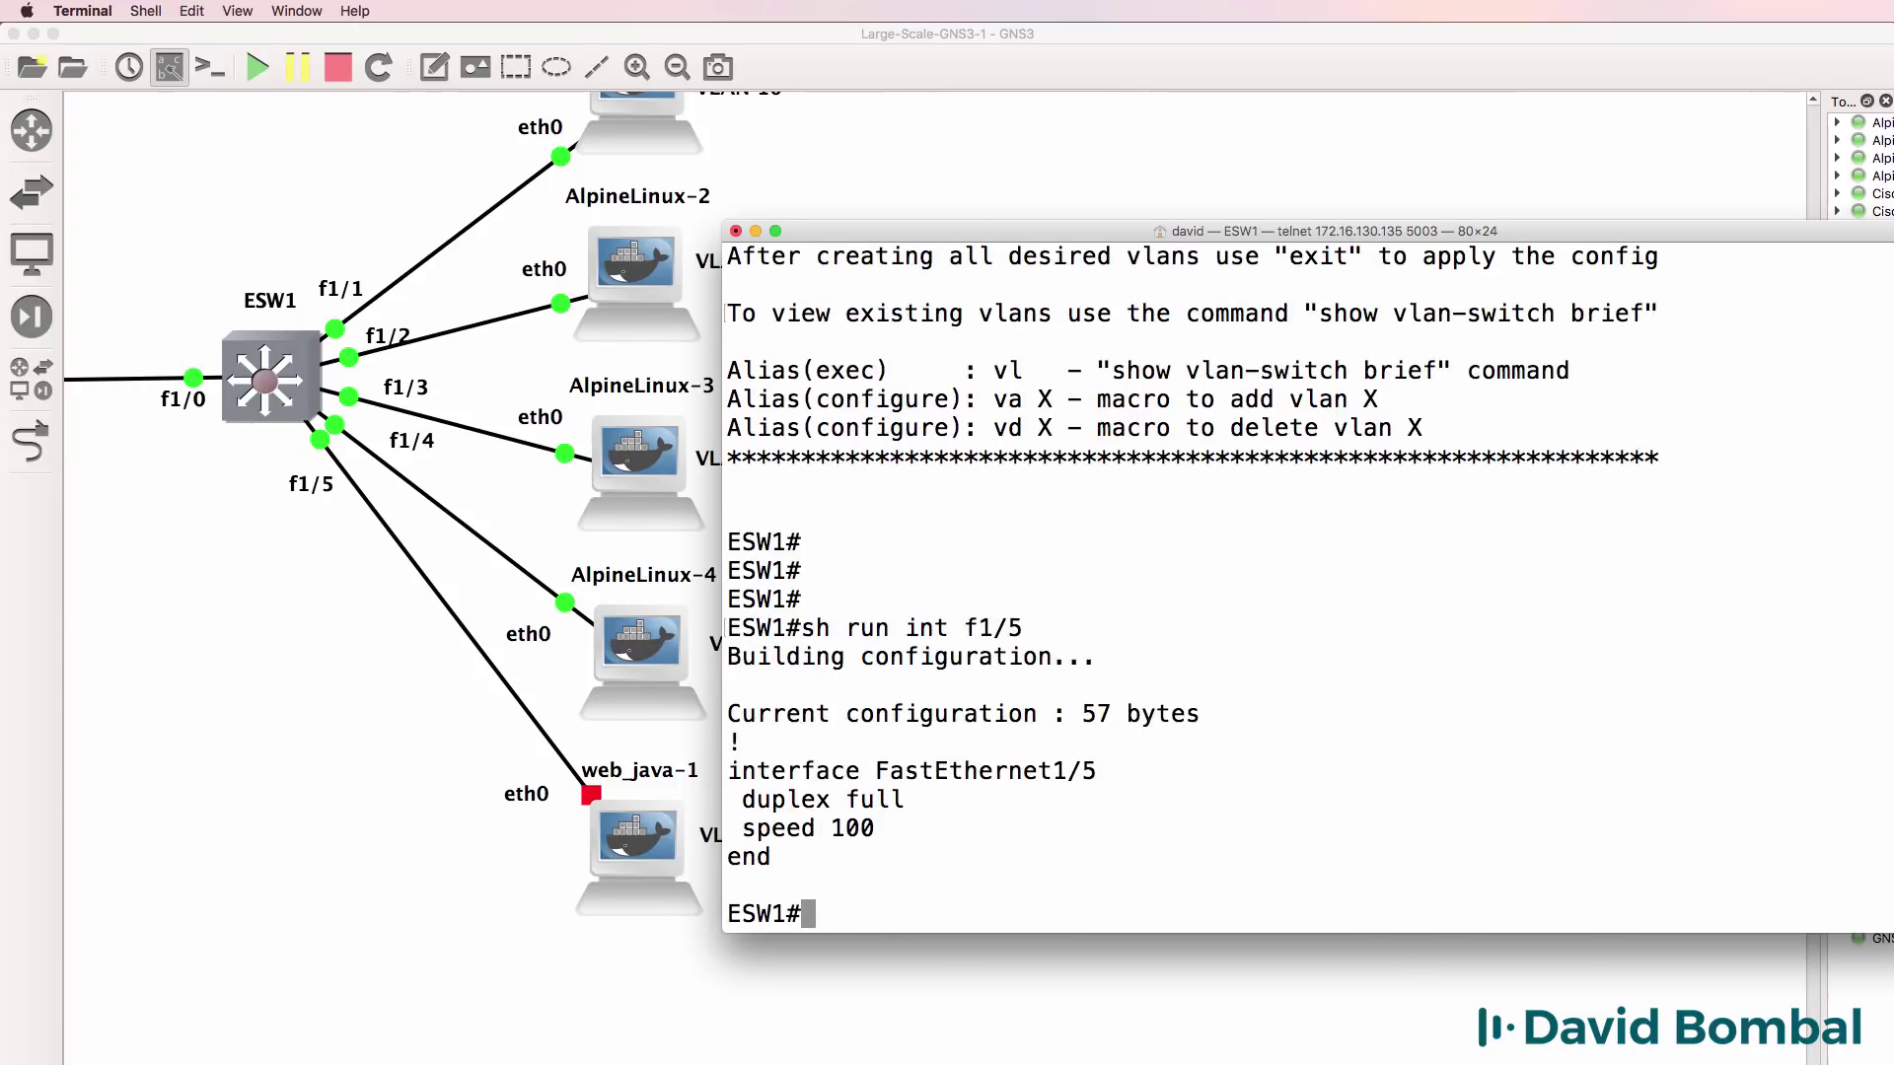
# Step: Make ESW1 port f1/5 an access port in VLAN 30
pyautogui.write('conf t')
pyautogui.press('Return')
pyautogui.write('int ')
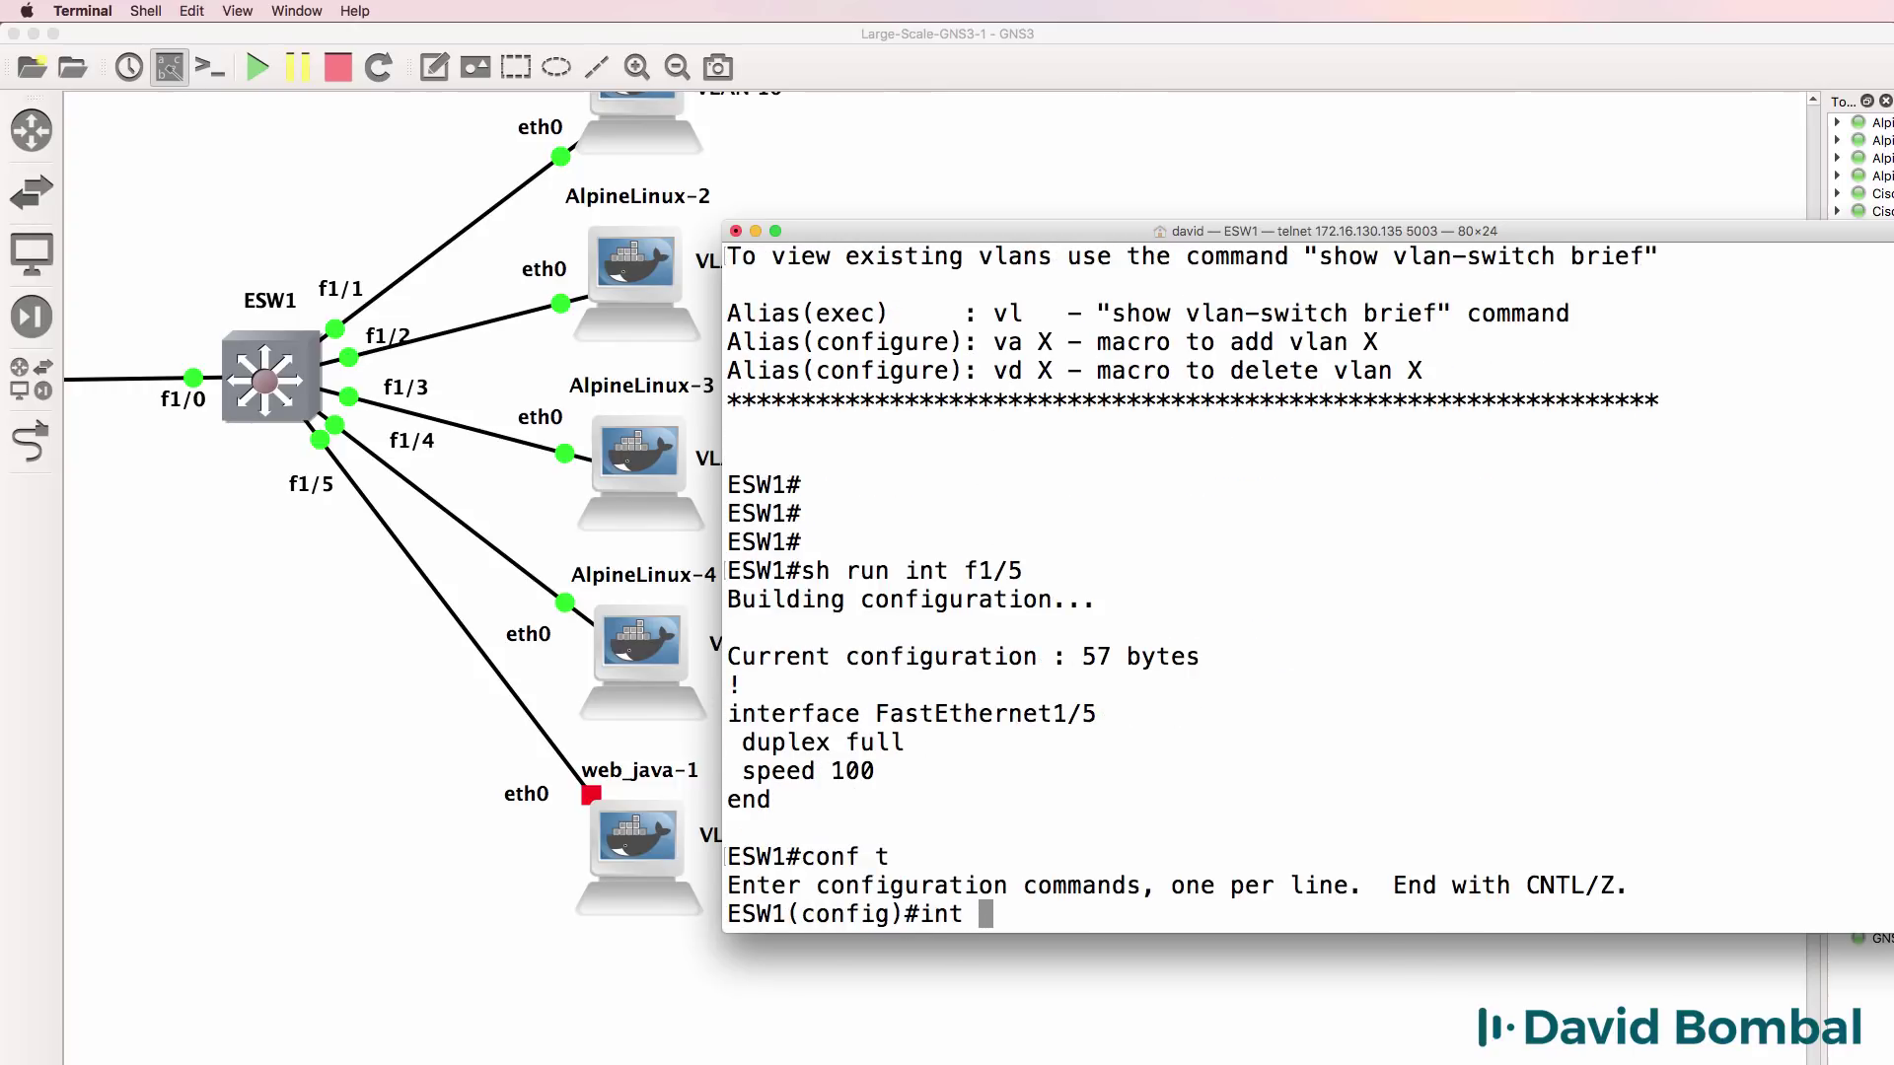
pyautogui.write('f1/4')
pyautogui.press('BackSpace')
pyautogui.write('5')
pyautogui.press('Return')
pyautogui.write('s')
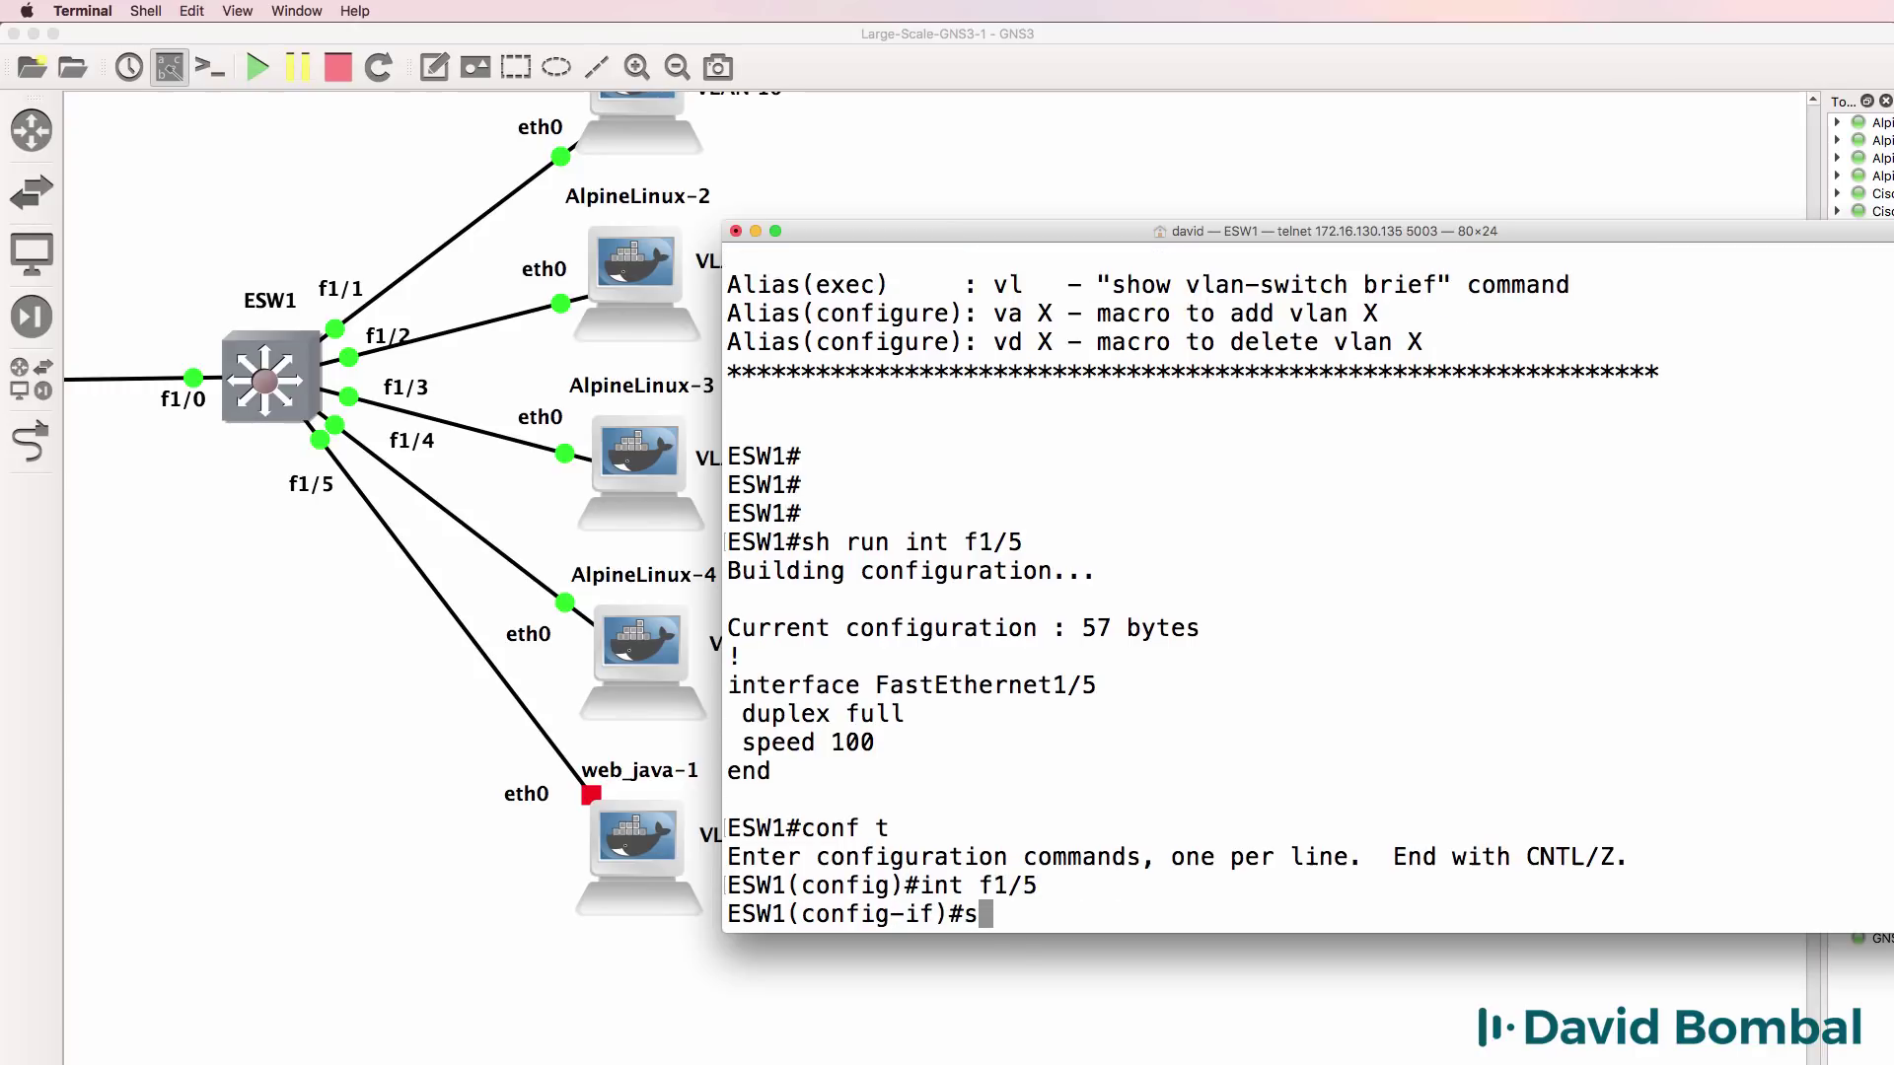
pyautogui.write('w')
pyautogui.press('Tab')
pyautogui.write('ac')
pyautogui.press('Tab')
pyautogui.write('vlan 30')
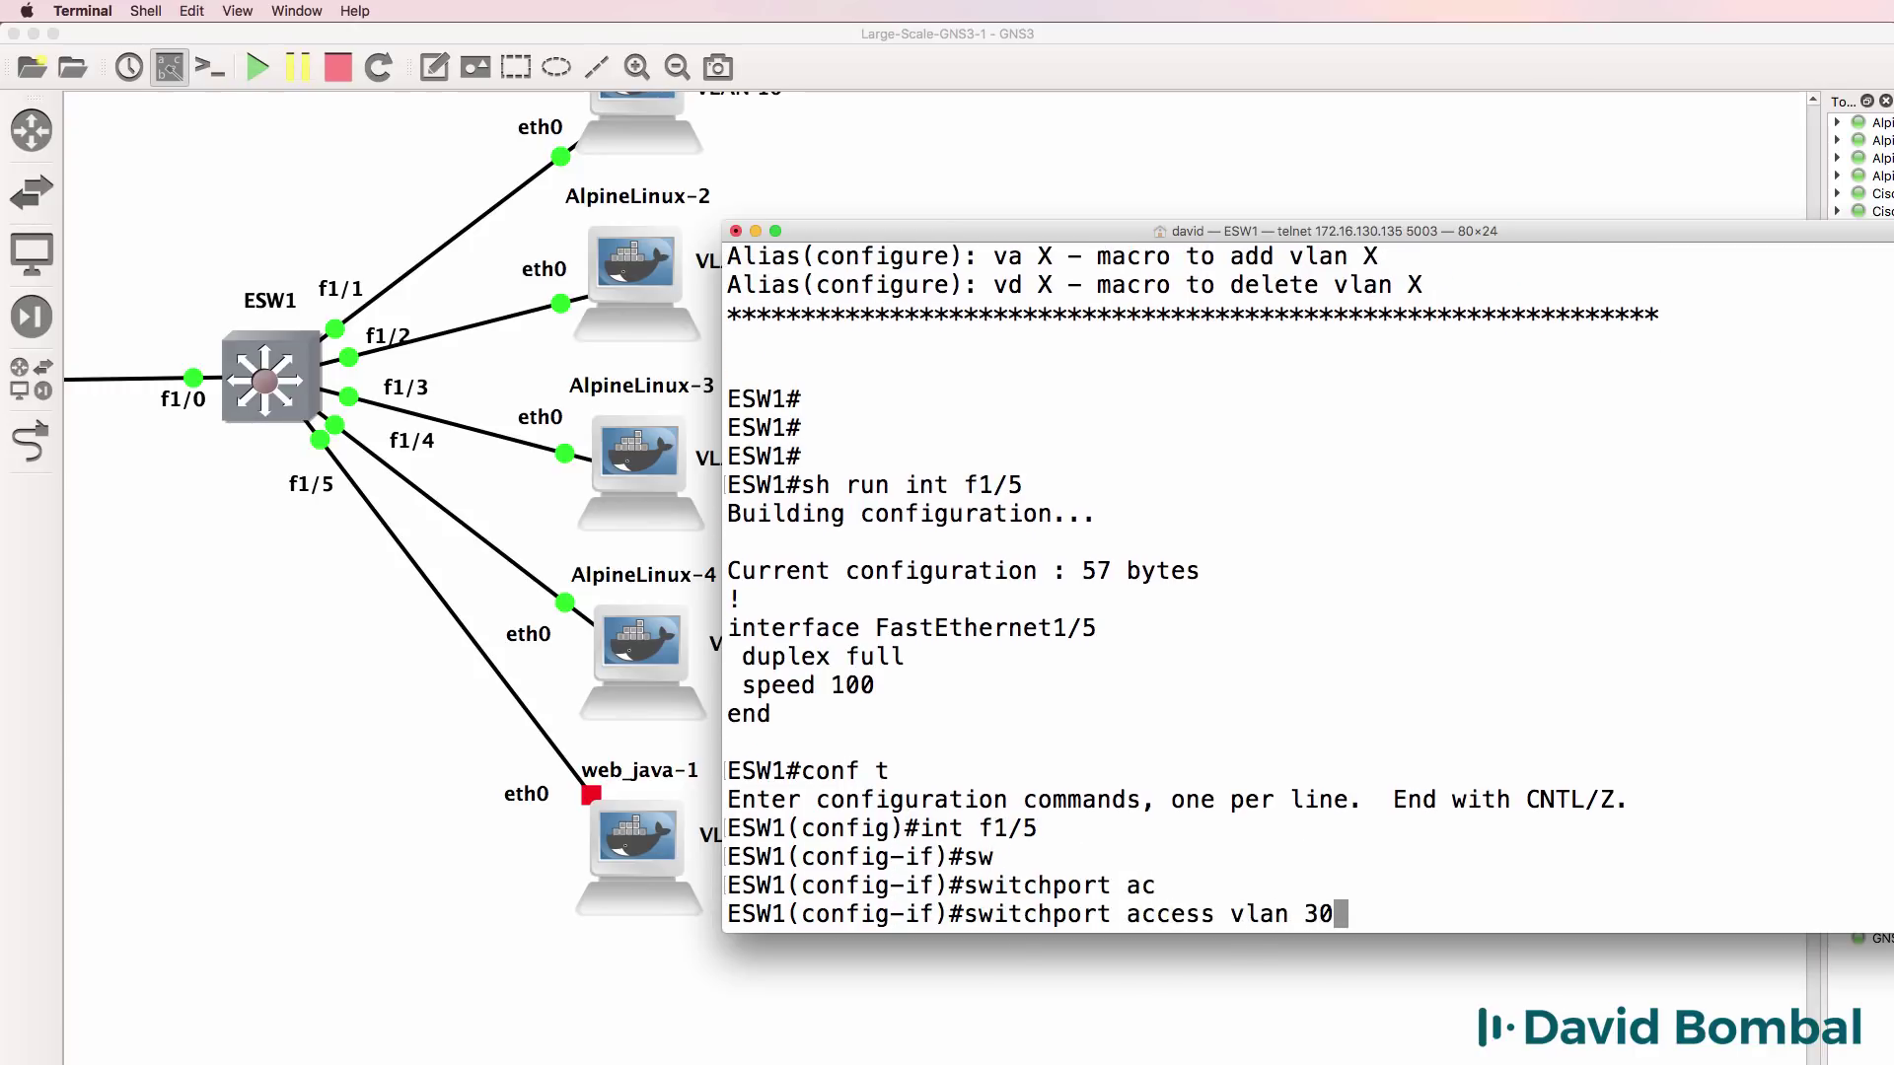
pyautogui.press('Return')
# Step: Leave configuration mode and save the ESW1 configuration with wr
pyautogui.write('end')
pyautogui.press('Return')
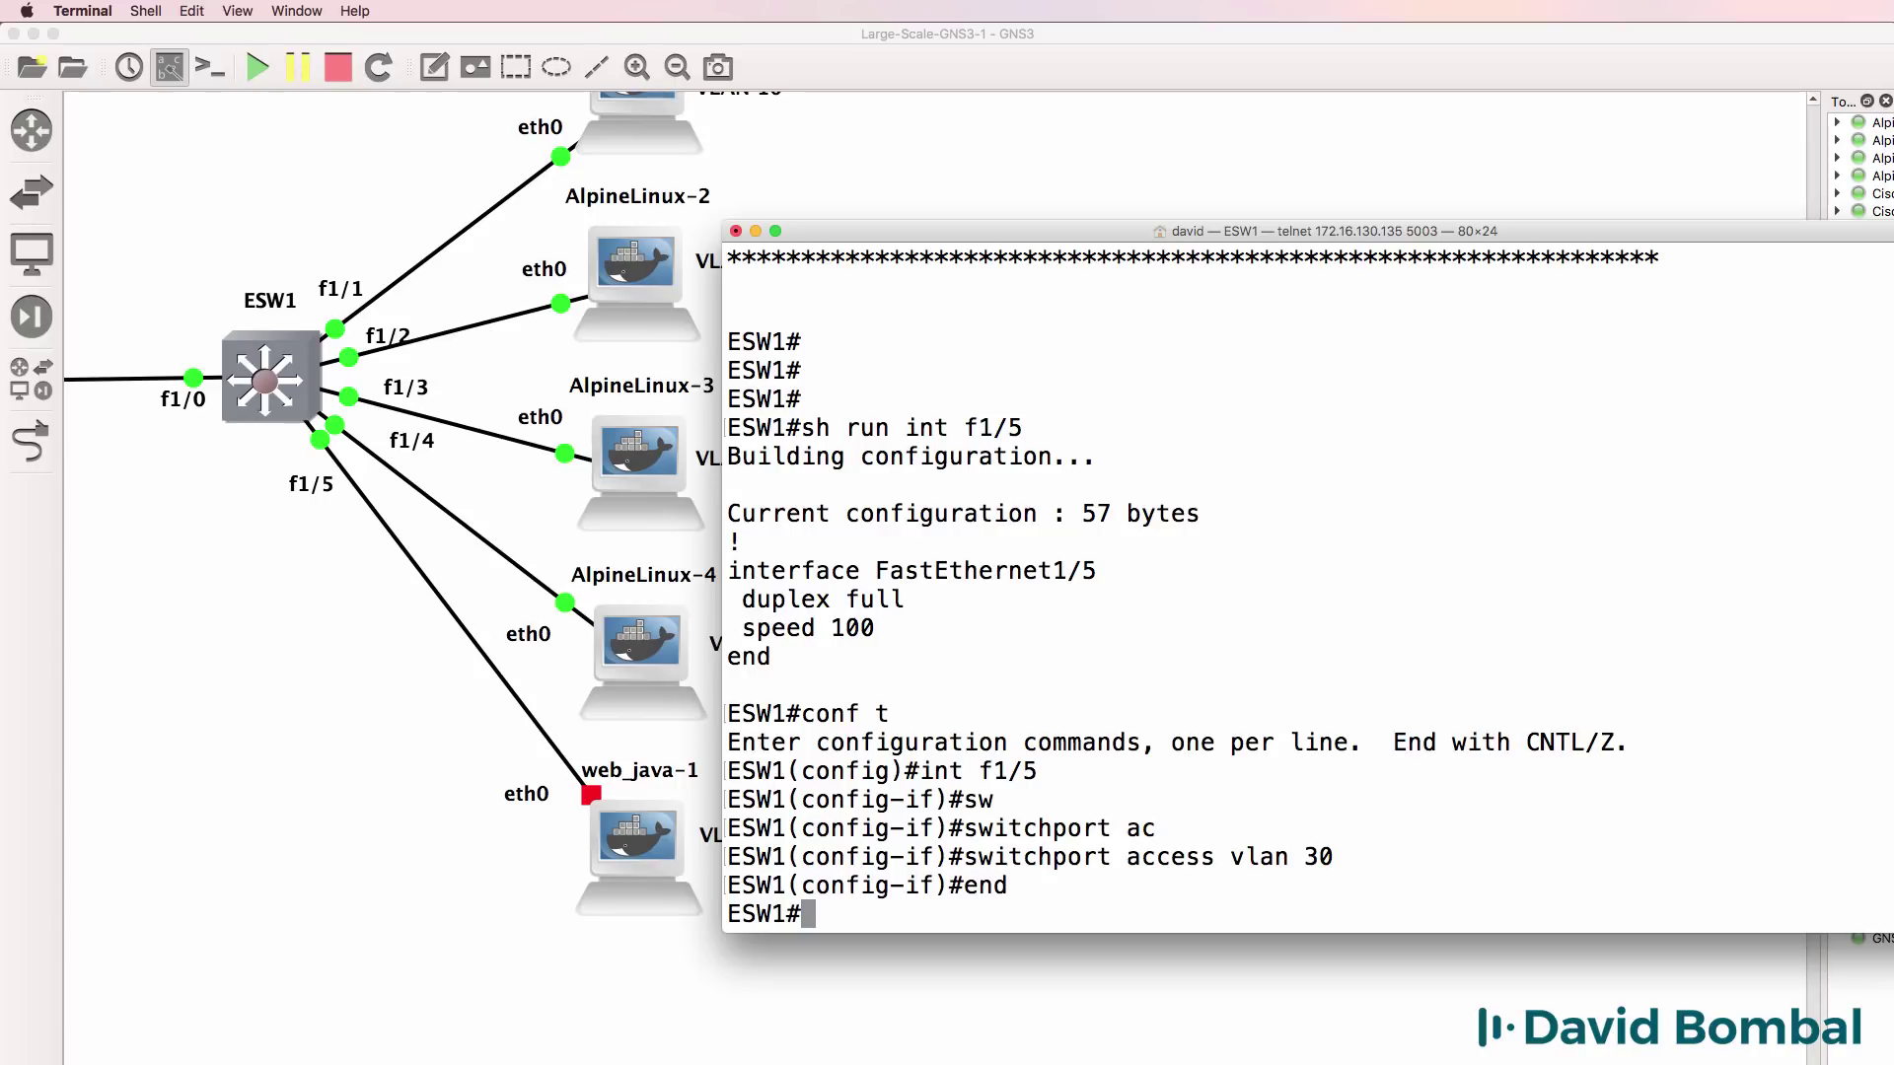
pyautogui.write('wr')
pyautogui.press('Return')
# Step: Start the web_java-1 node and open its console desktop
pyautogui.click(1084, 68)
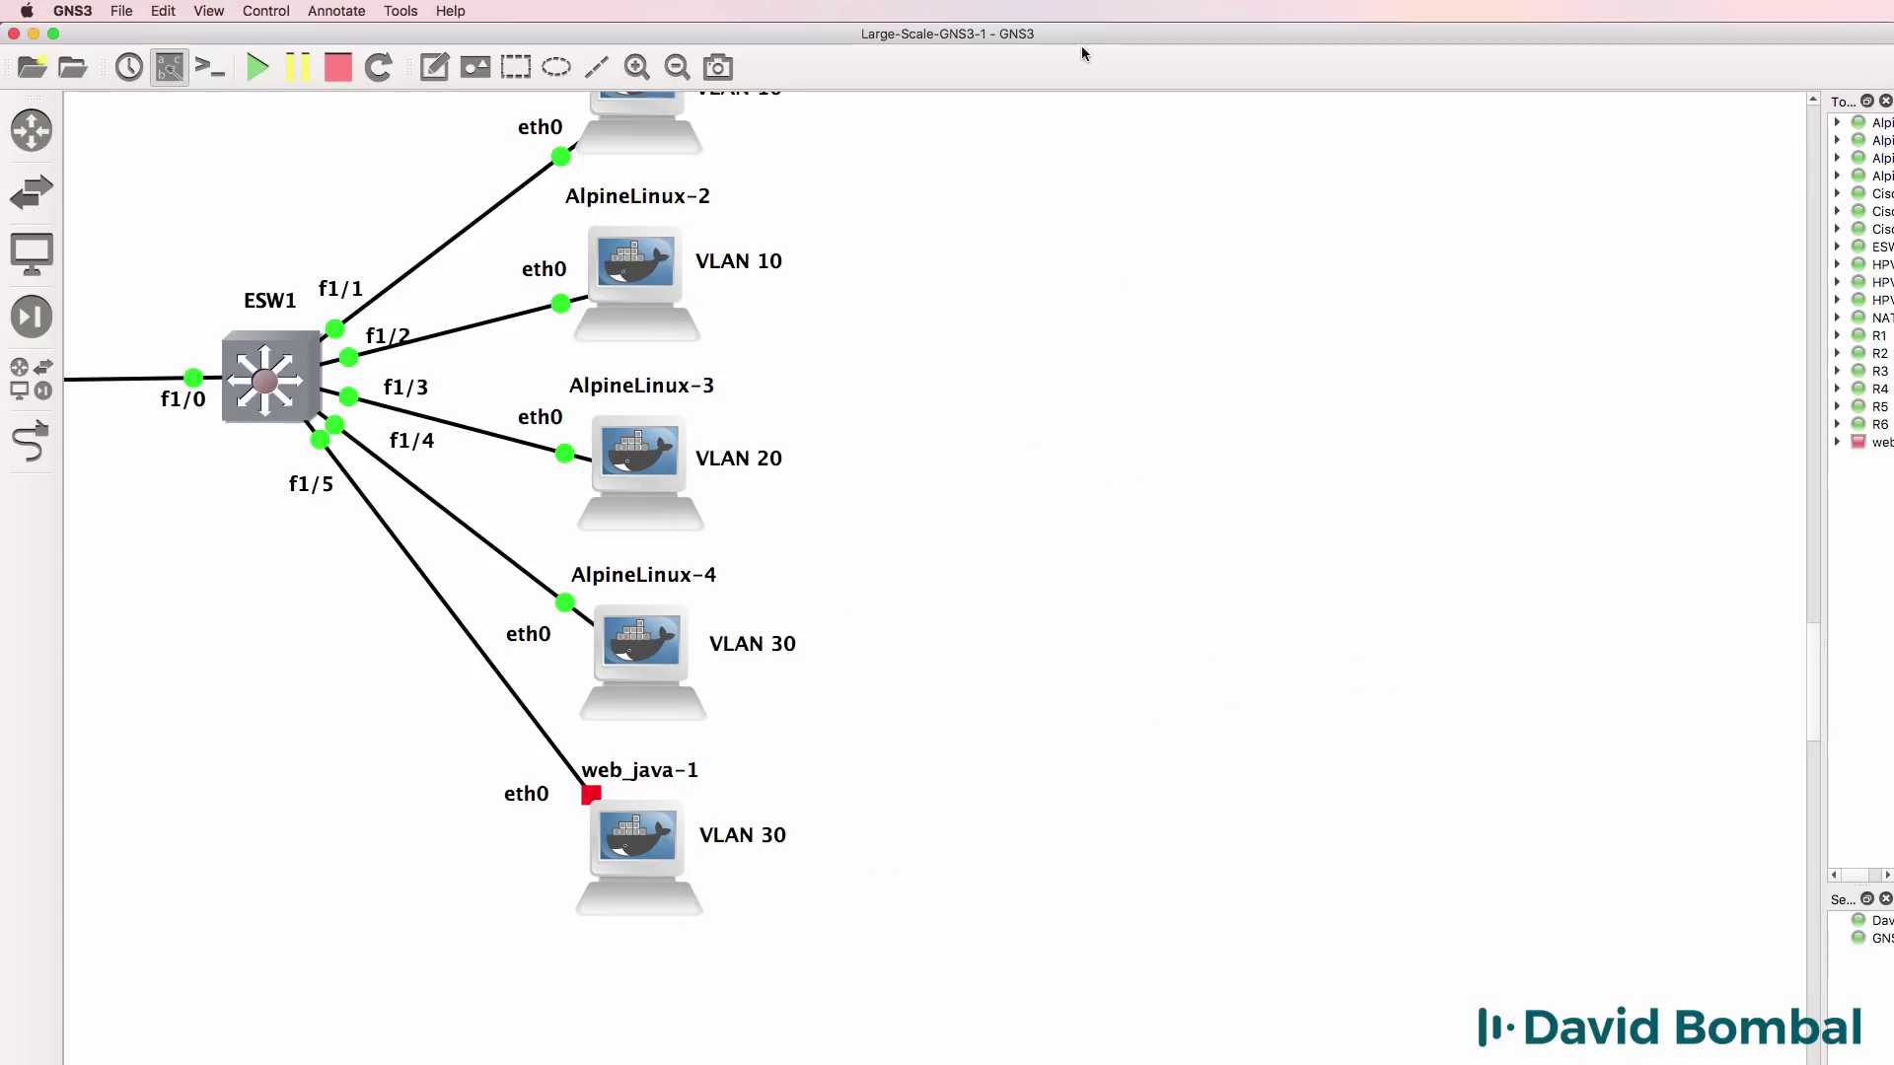
pyautogui.rightClick(651, 824)
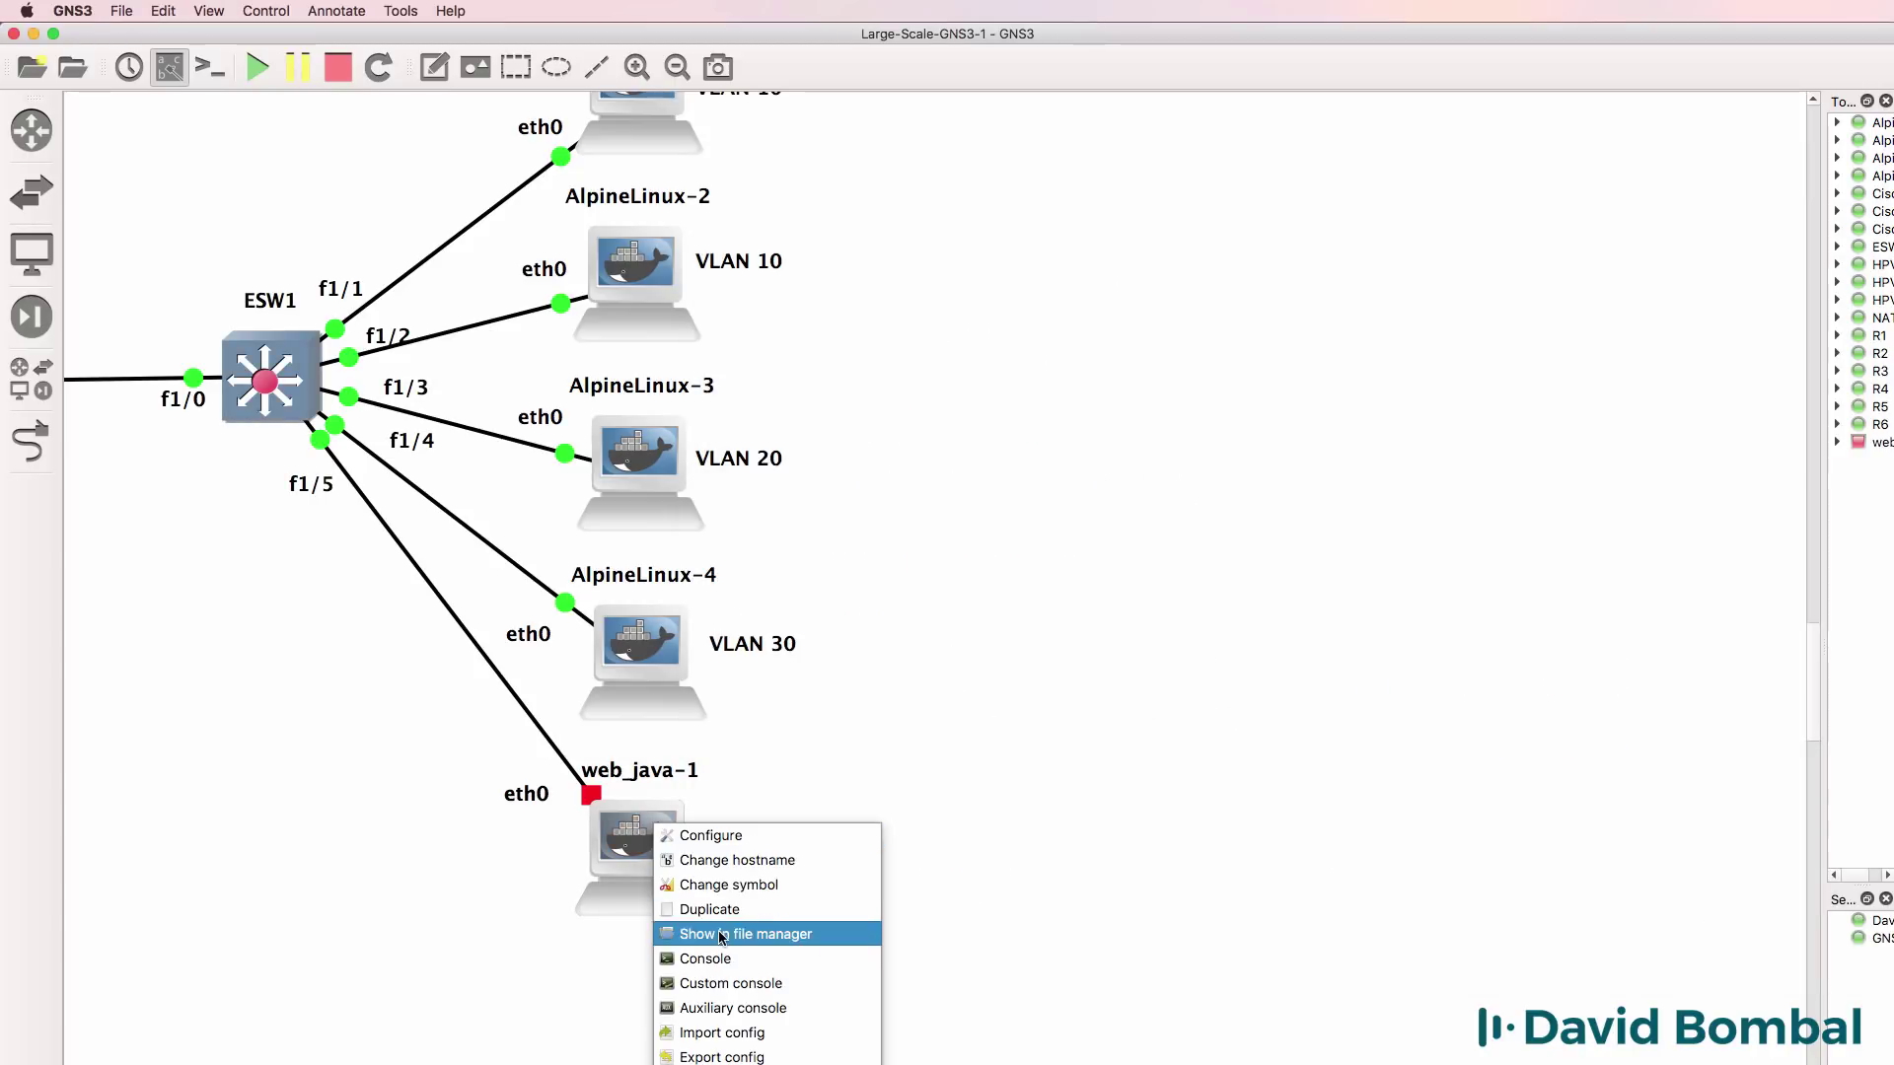
pyautogui.click(710, 1063)
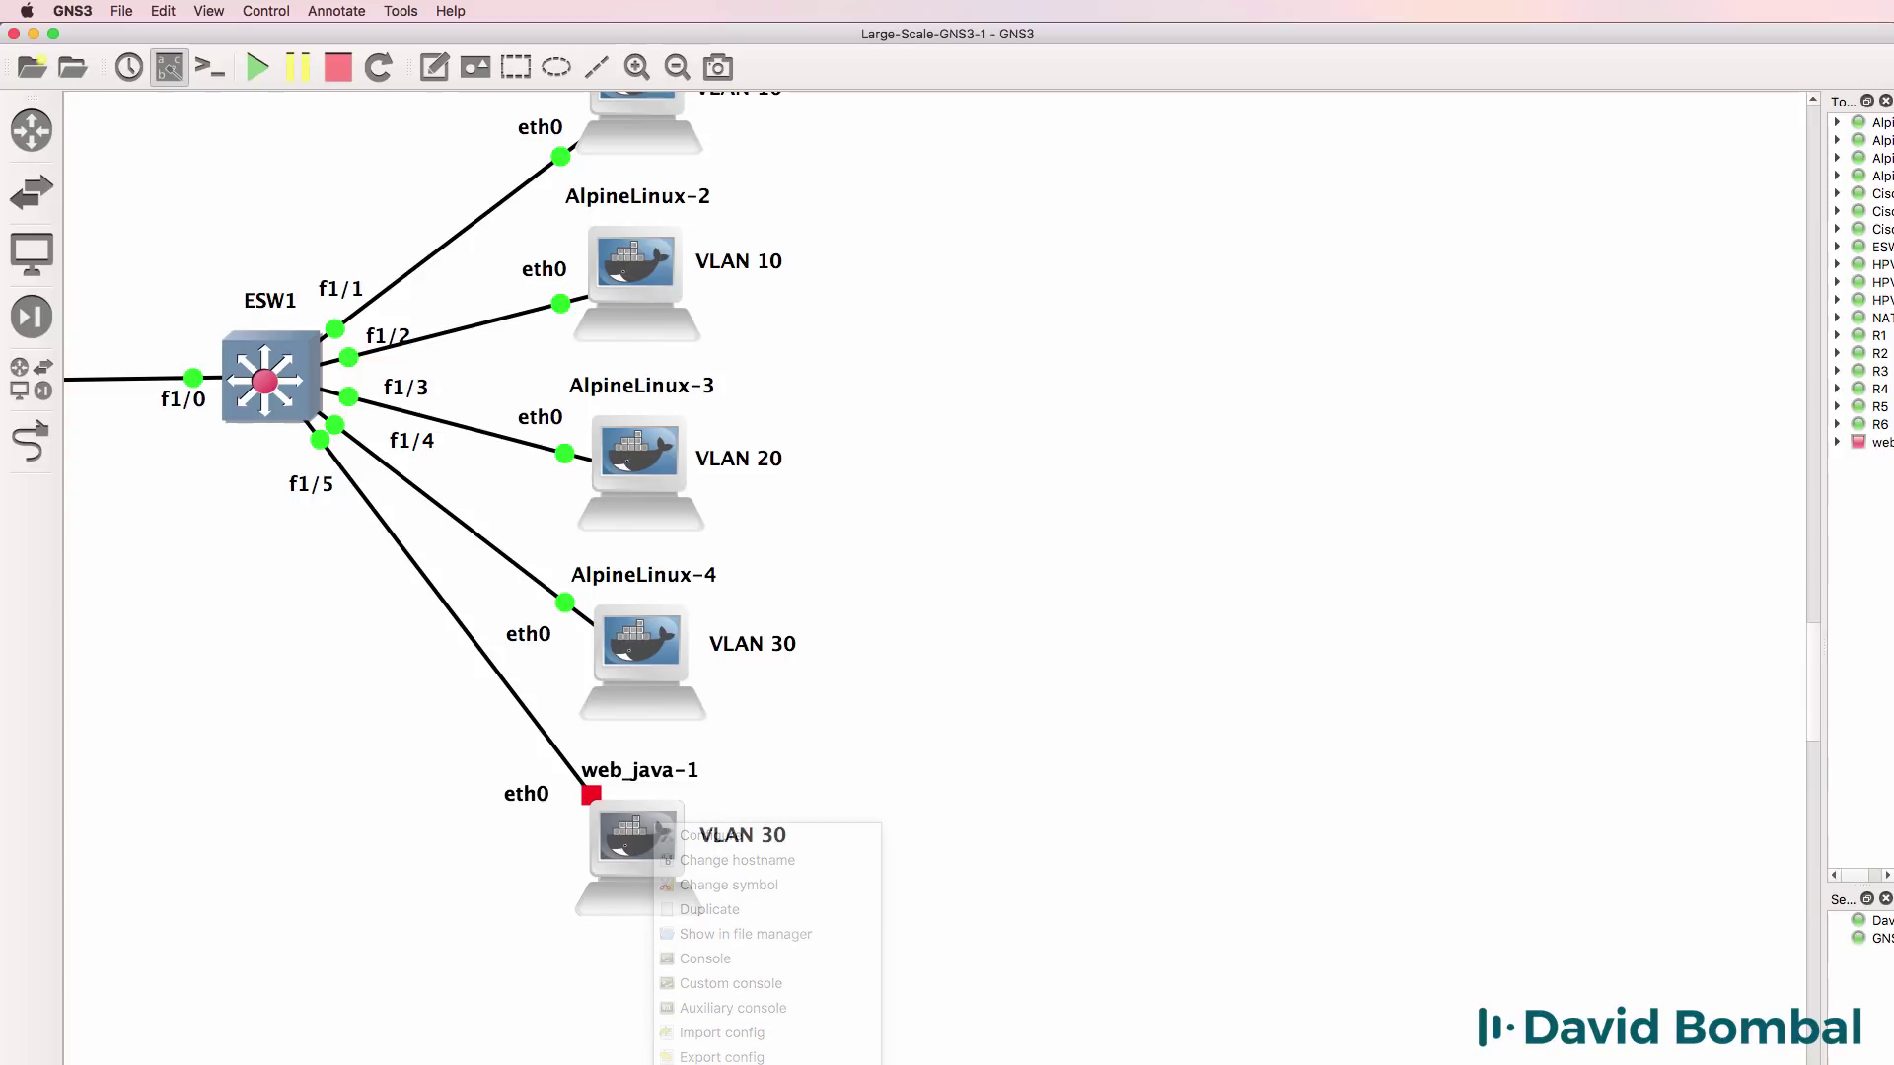
pyautogui.rightClick(628, 830)
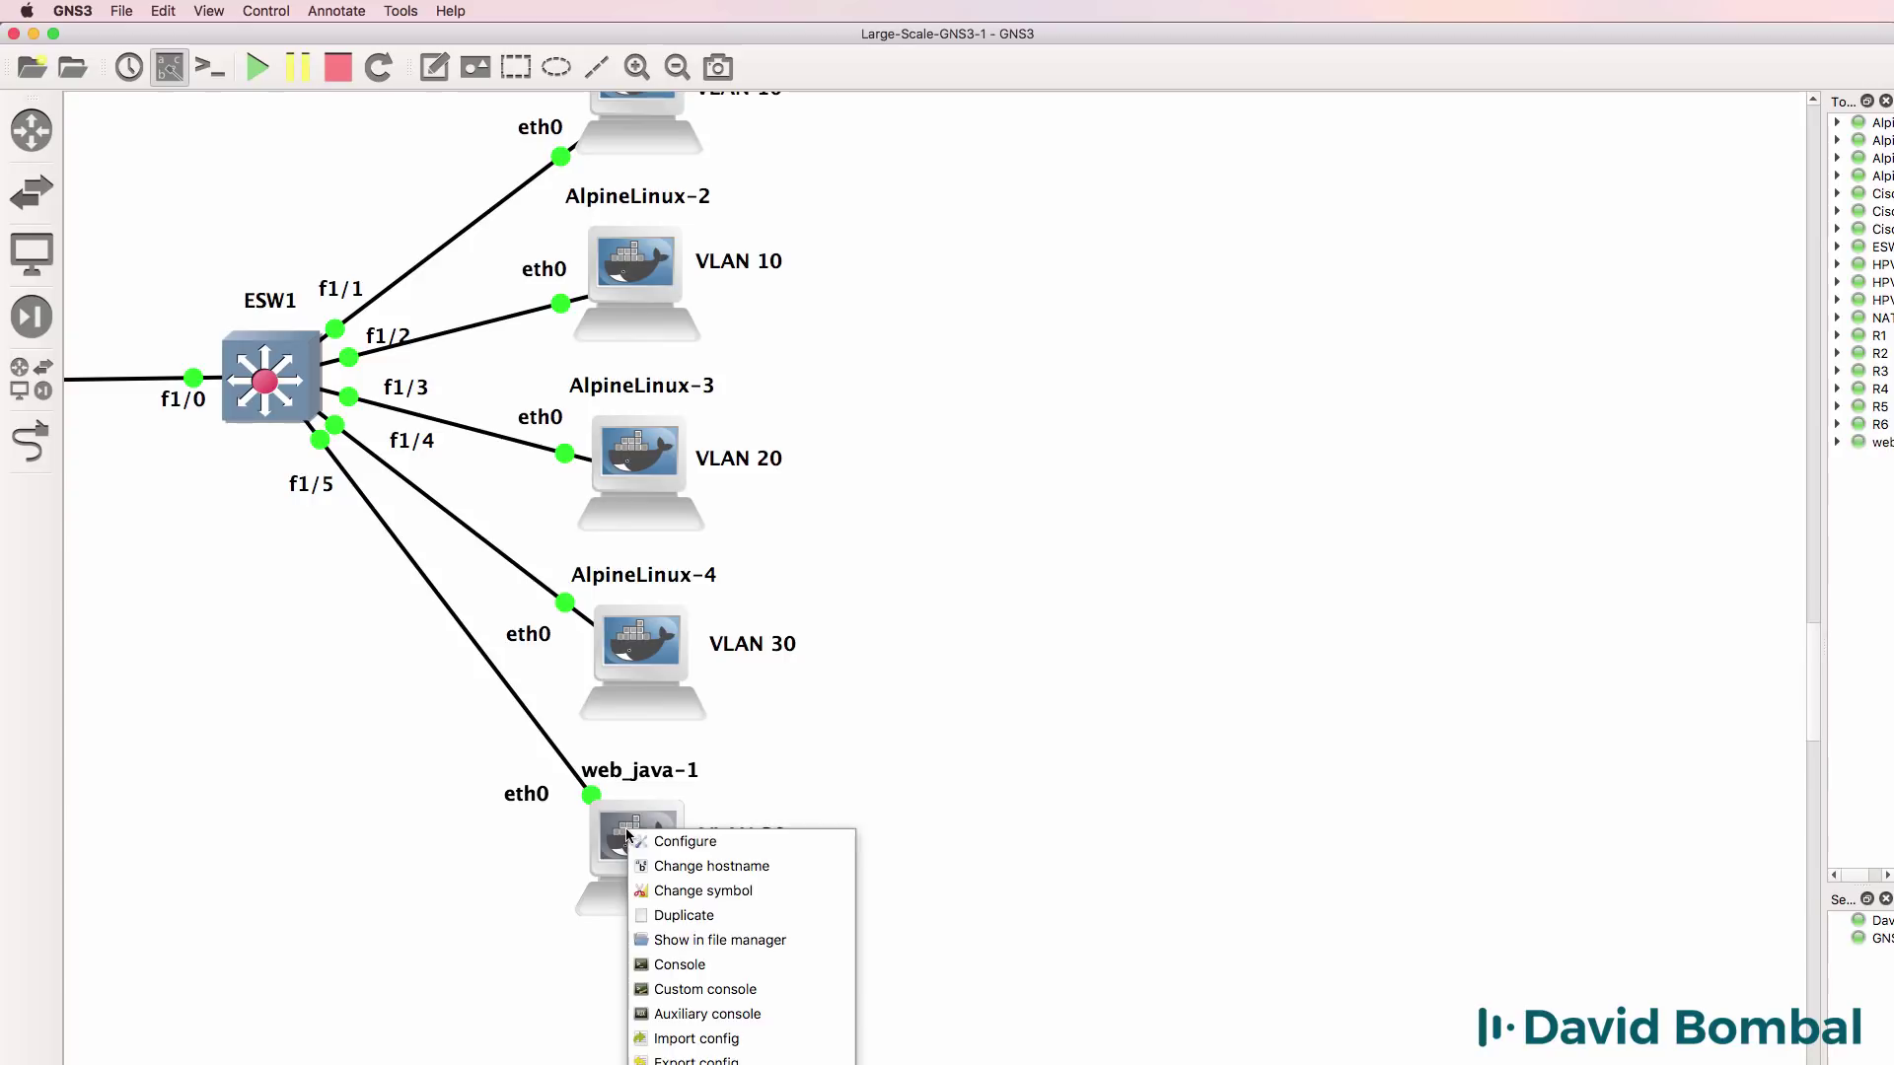
pyautogui.click(695, 965)
pyautogui.moveTo(603, 279); pyautogui.dragTo(1415, 266)
# Step: Browse to google.com in Firefox, which reports Server not found, then open a terminal
pyautogui.click(857, 998)
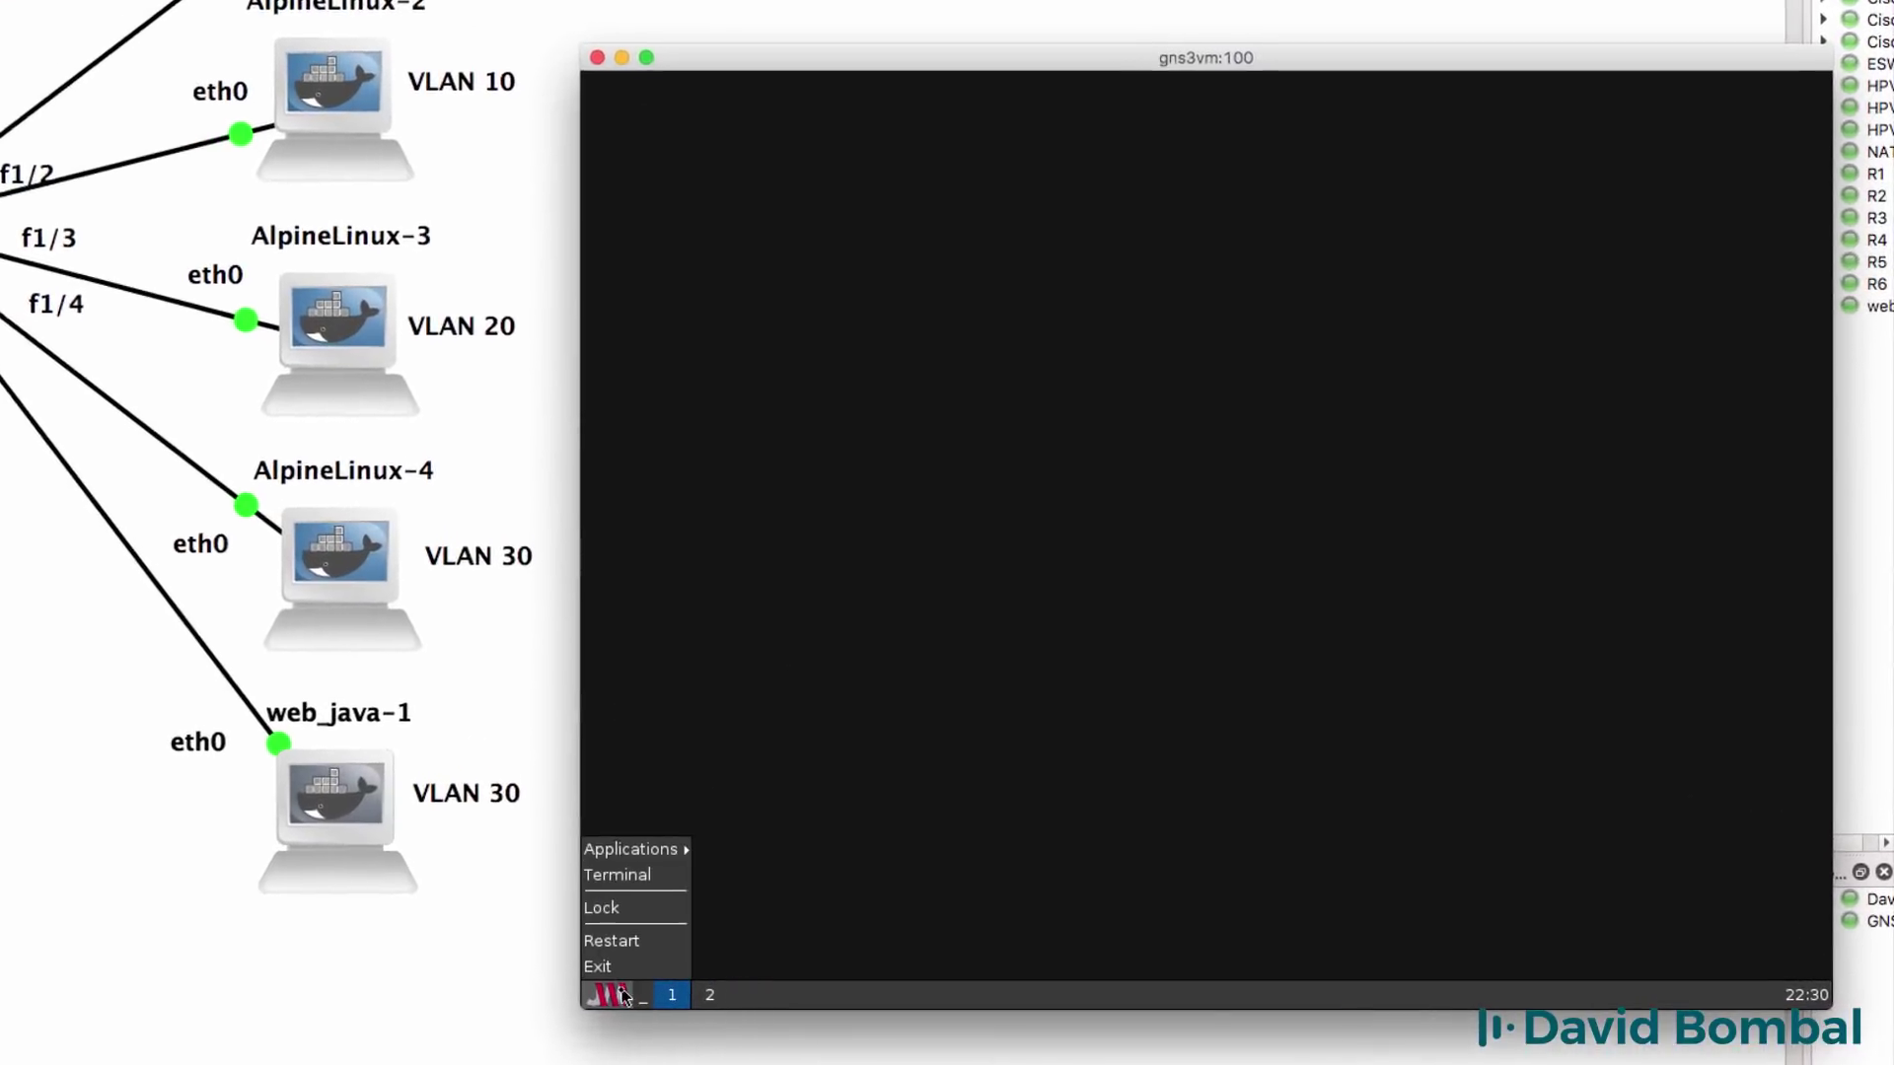
pyautogui.moveTo(887, 890)
pyautogui.click(688, 871)
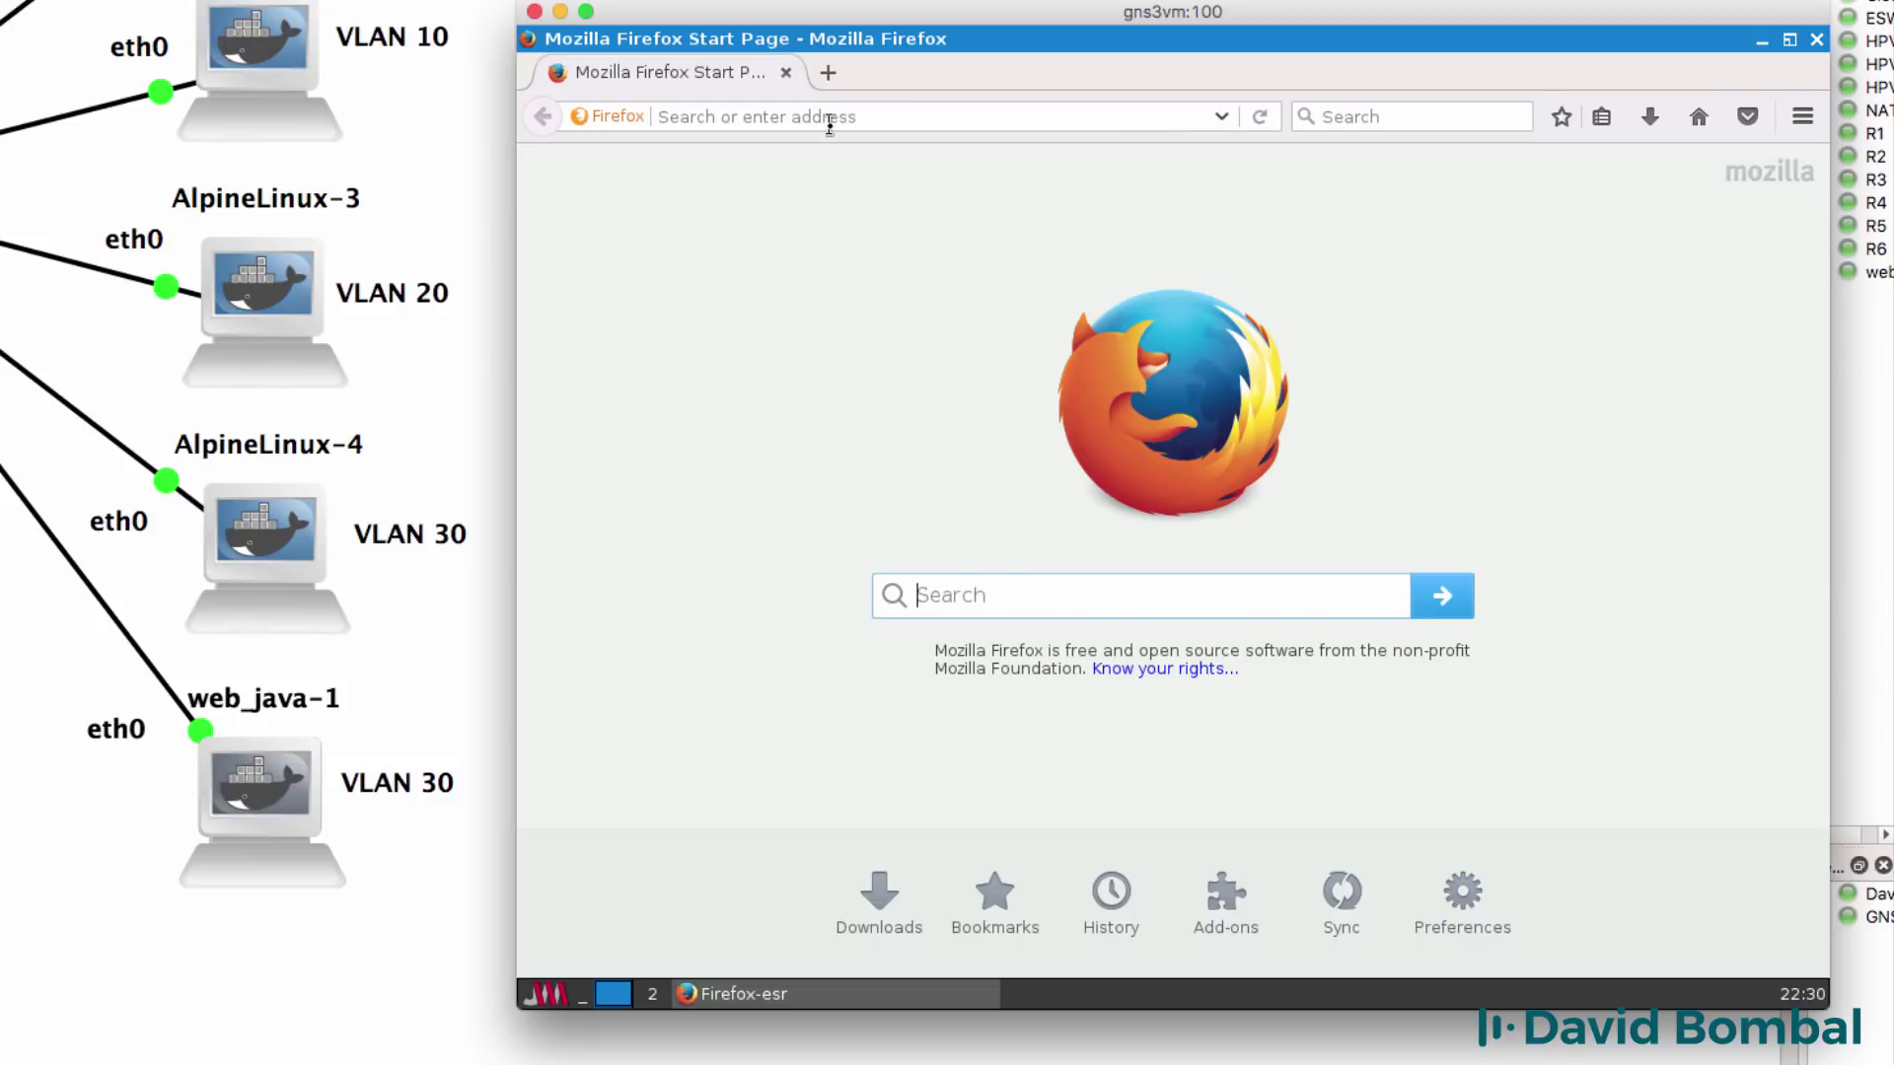
pyautogui.click(830, 118)
pyautogui.write('google.com')
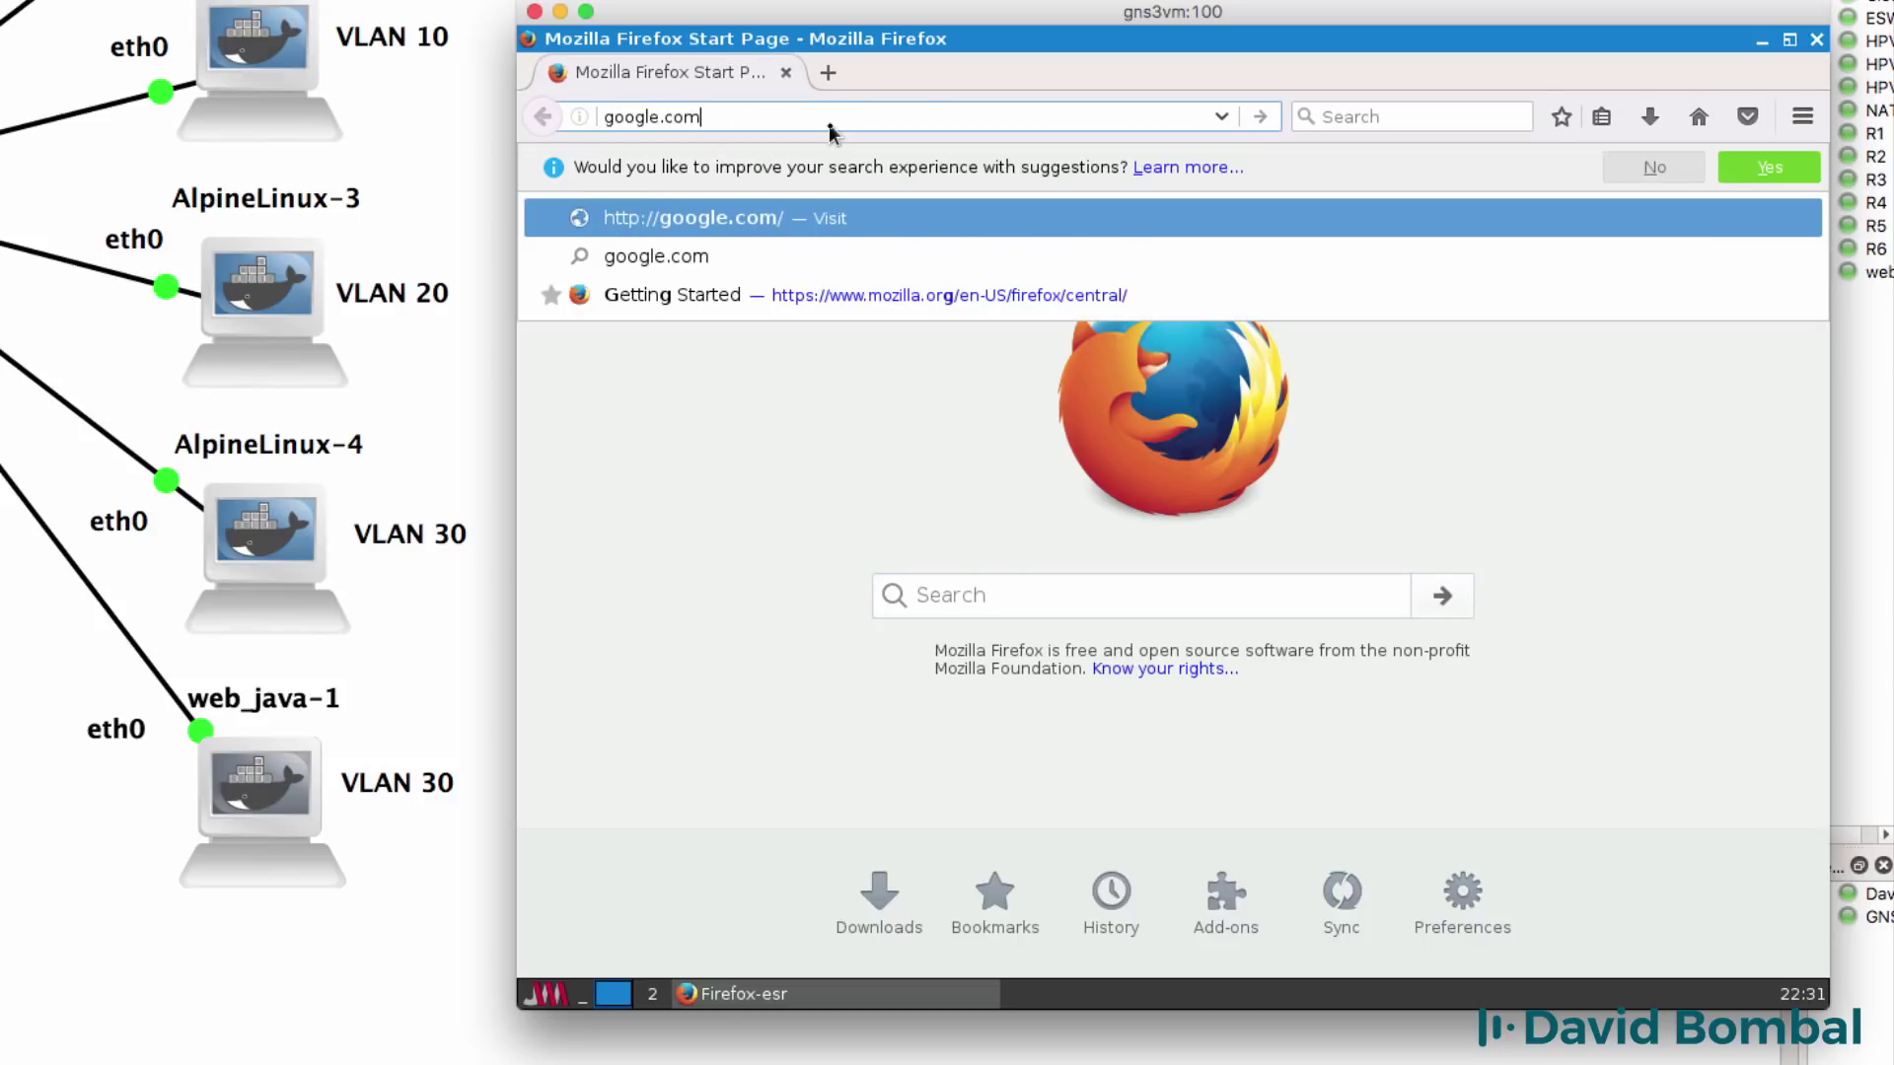
pyautogui.press('Return')
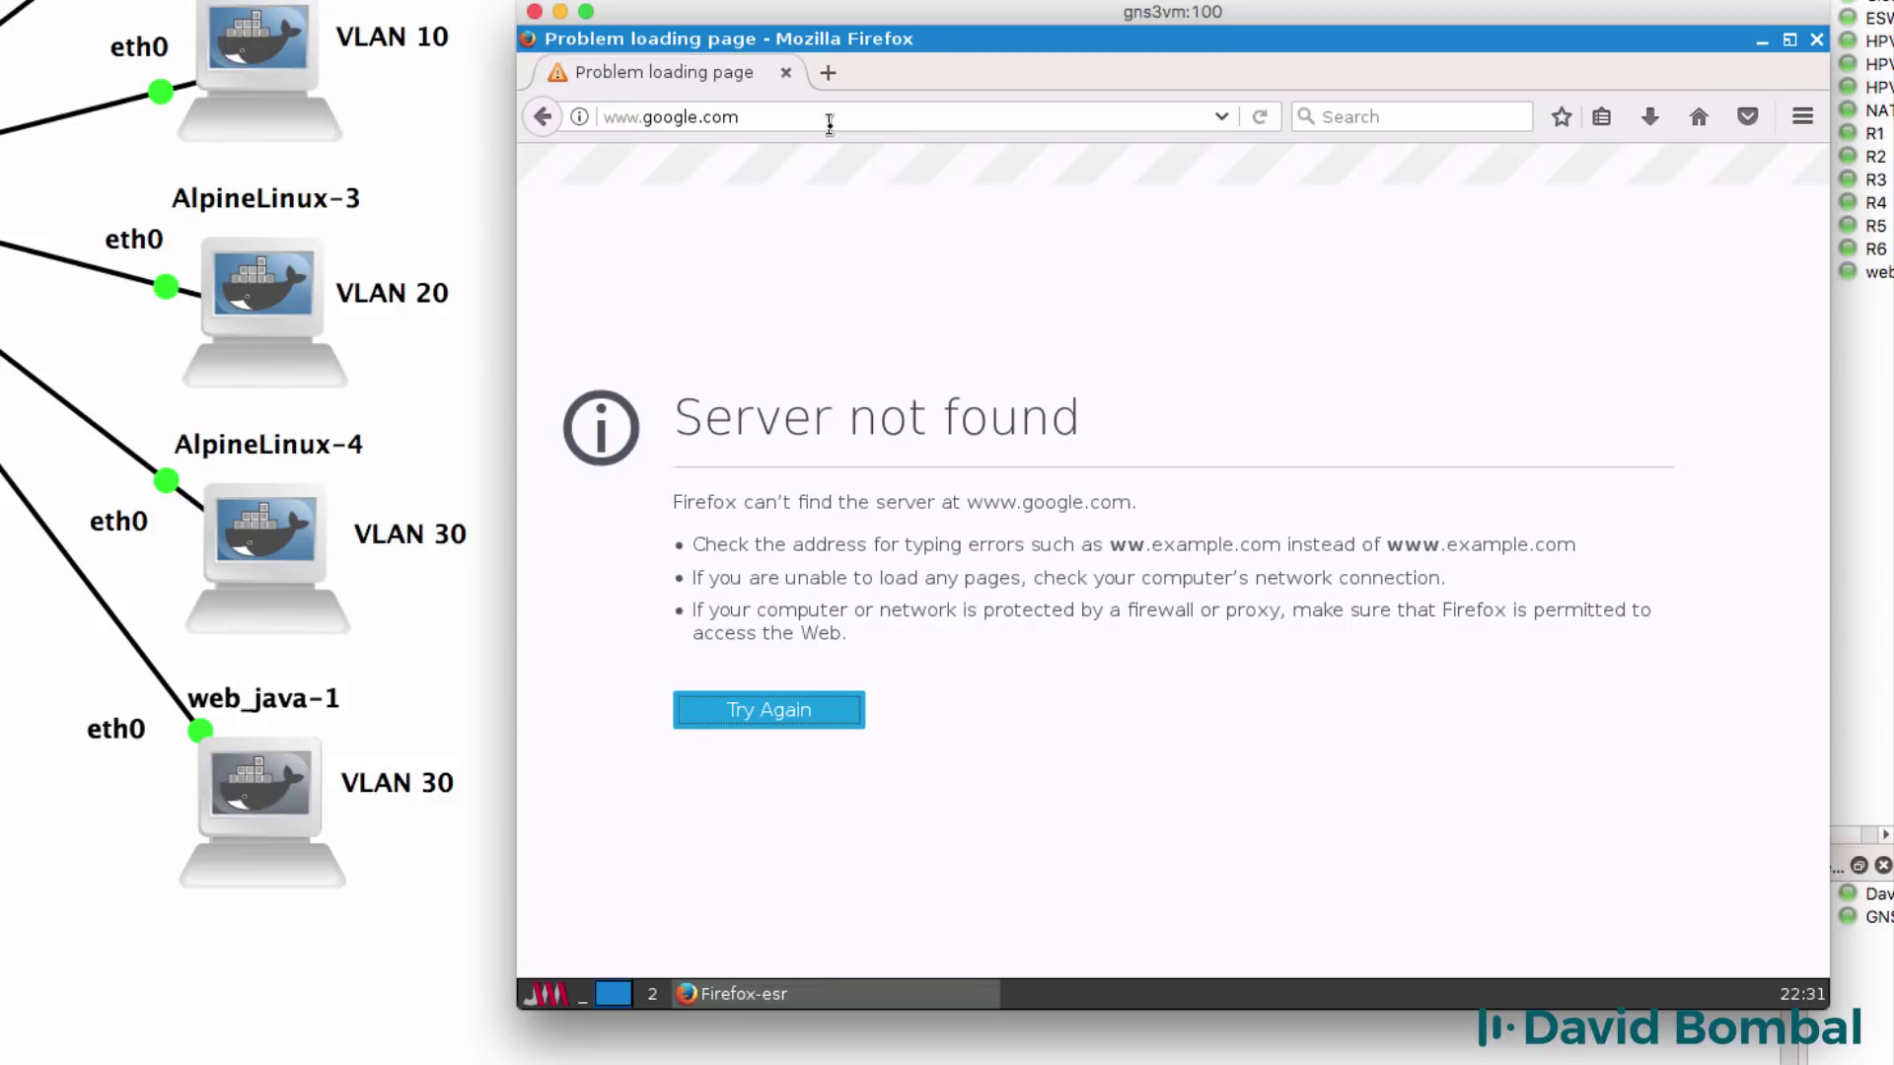
pyautogui.click(549, 997)
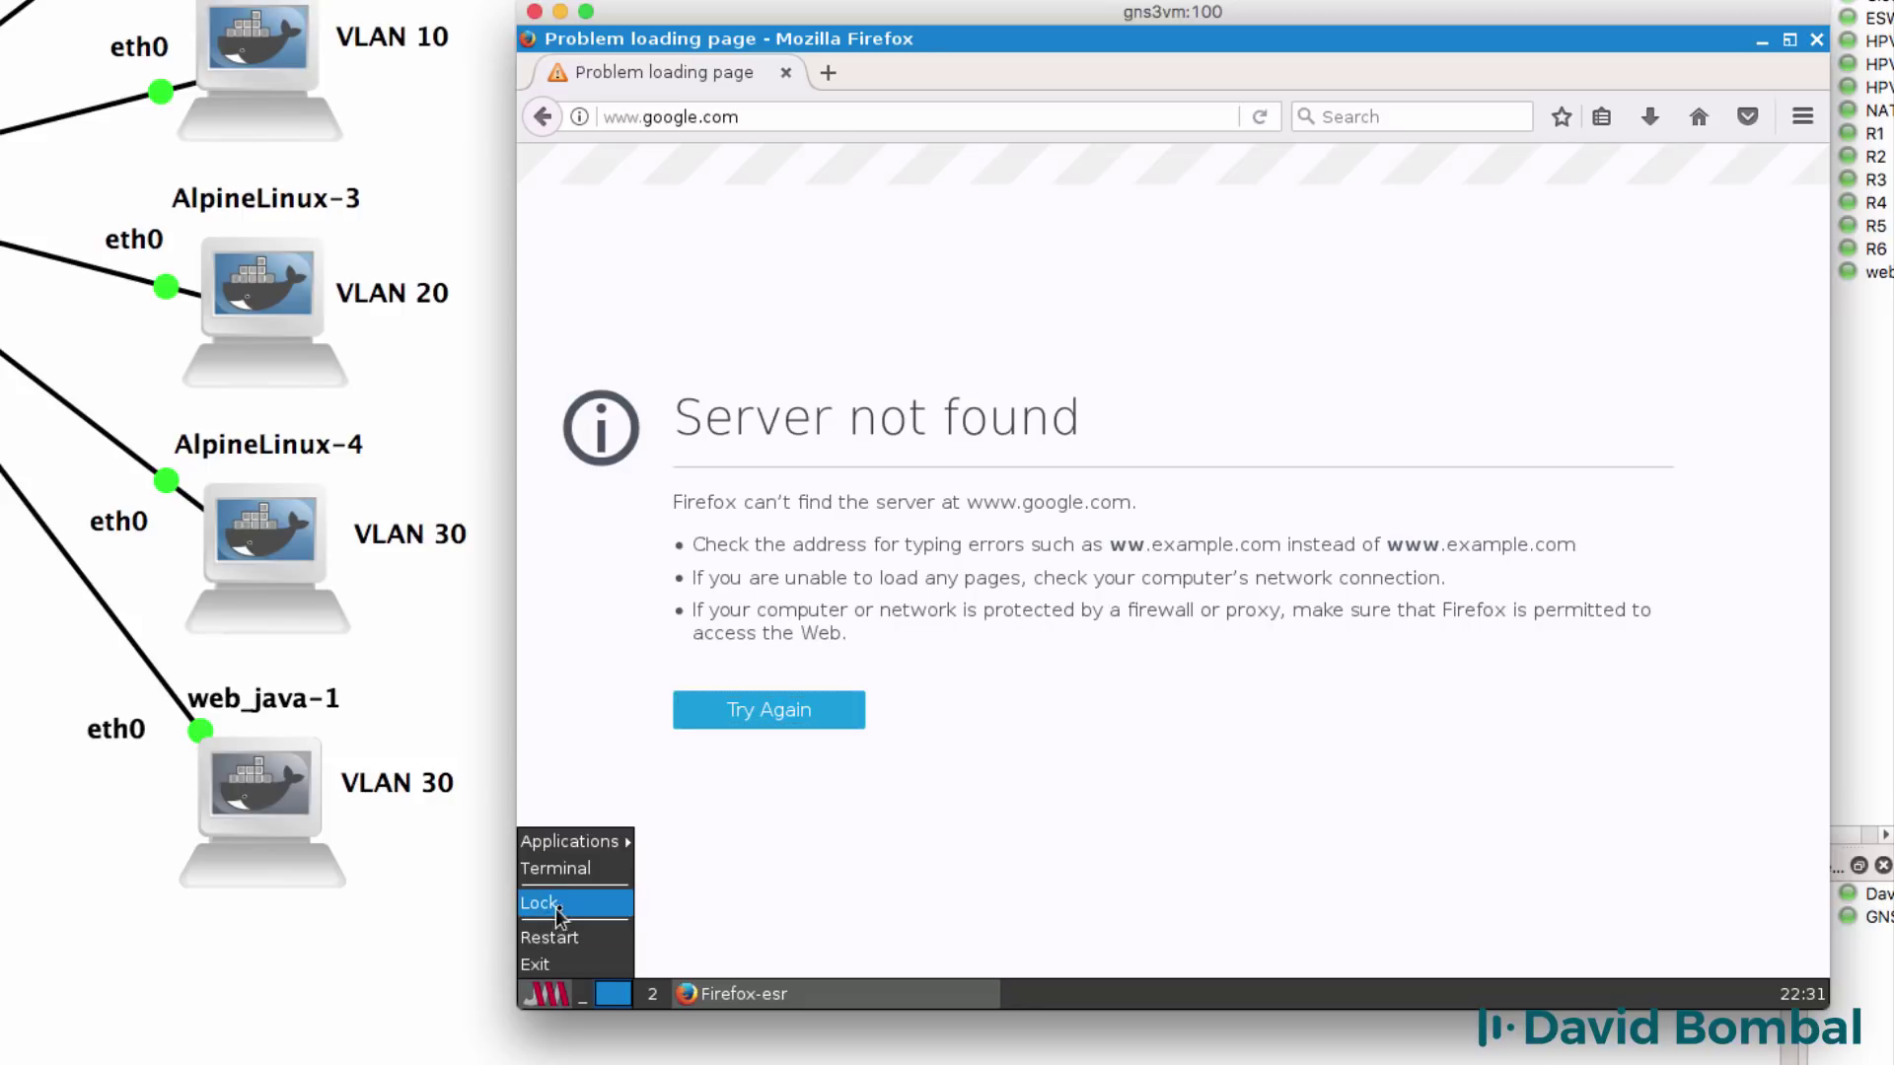
pyautogui.click(557, 868)
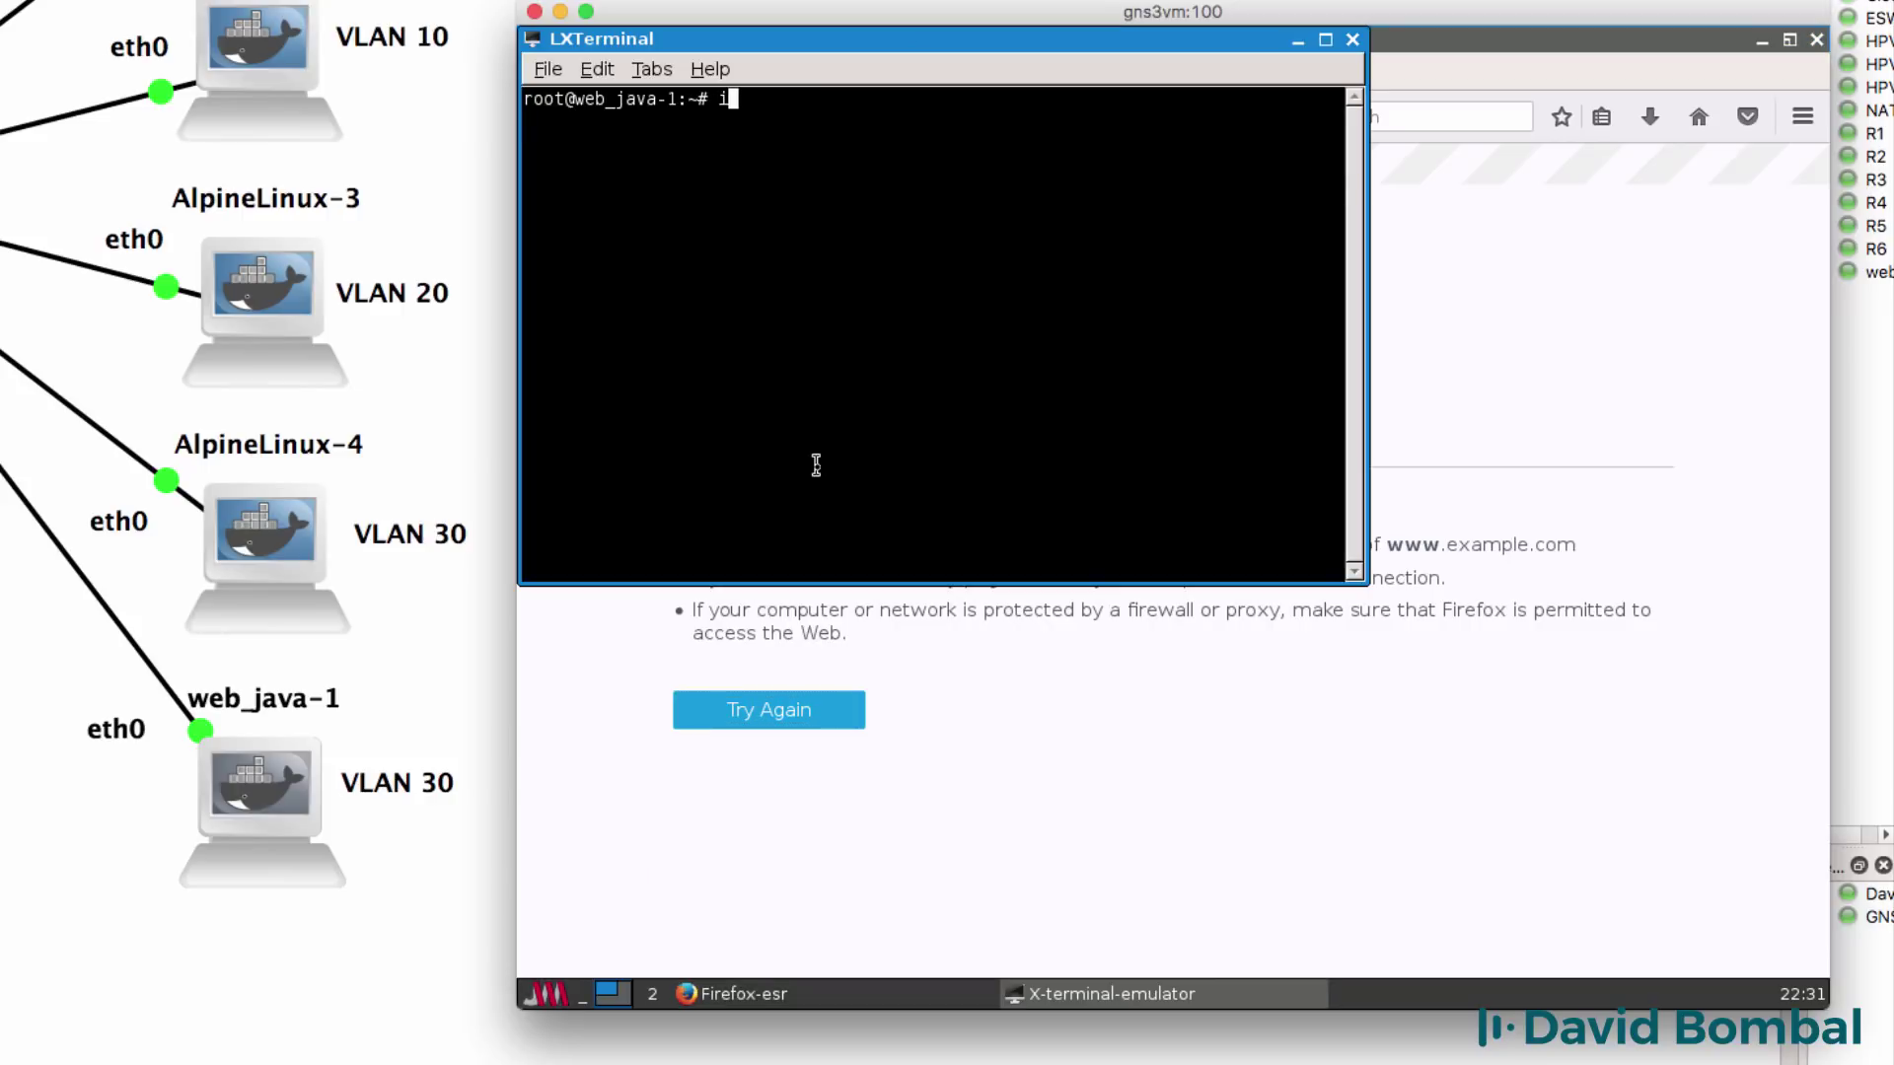
# Step: Check eth0 with ifconfig and open /etc/network/interfaces in nano
pyautogui.write('ifconfig')
pyautogui.press('Return')
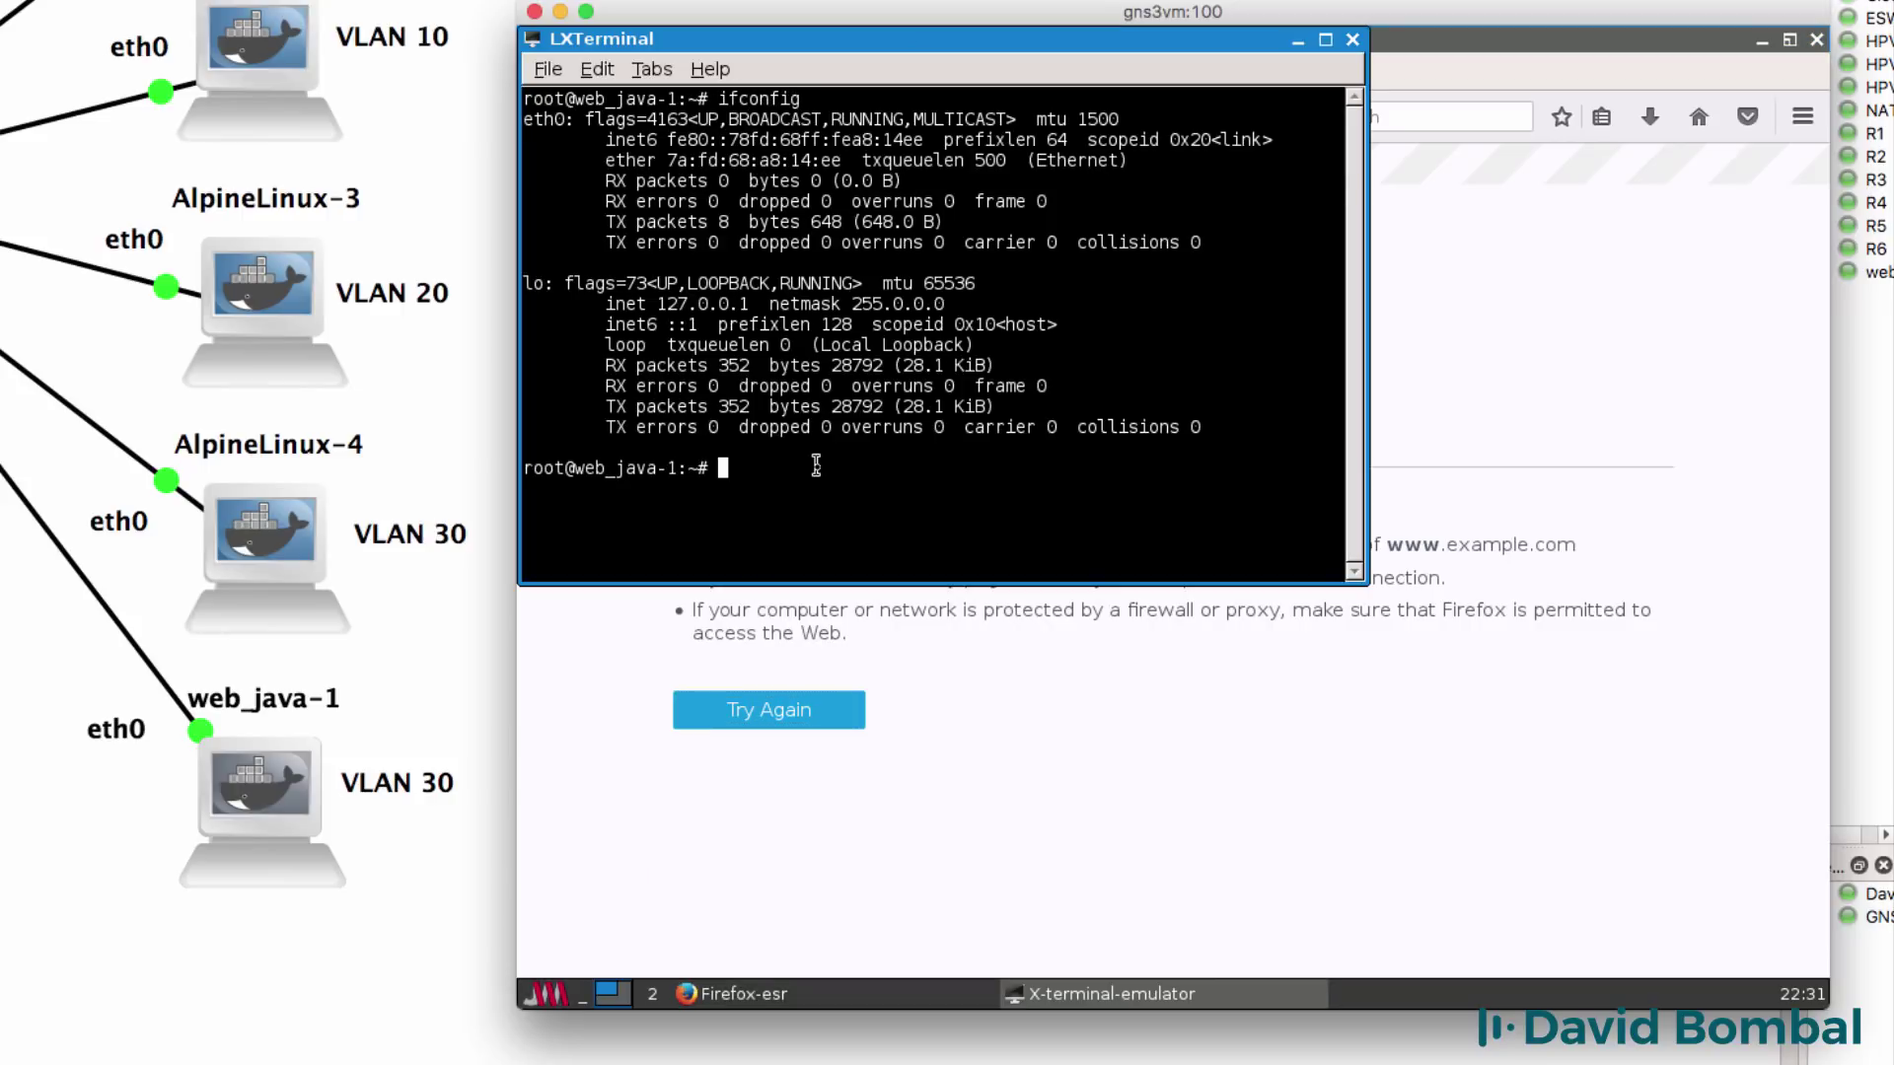
pyautogui.write('nano /etc/network/')
pyautogui.press('Tab')
pyautogui.press('Return')
# Step: Uncomment the auto eth0 and iface eth0 inet dhcp lines and save the file
pyautogui.press('Down')
pyautogui.press('Down')
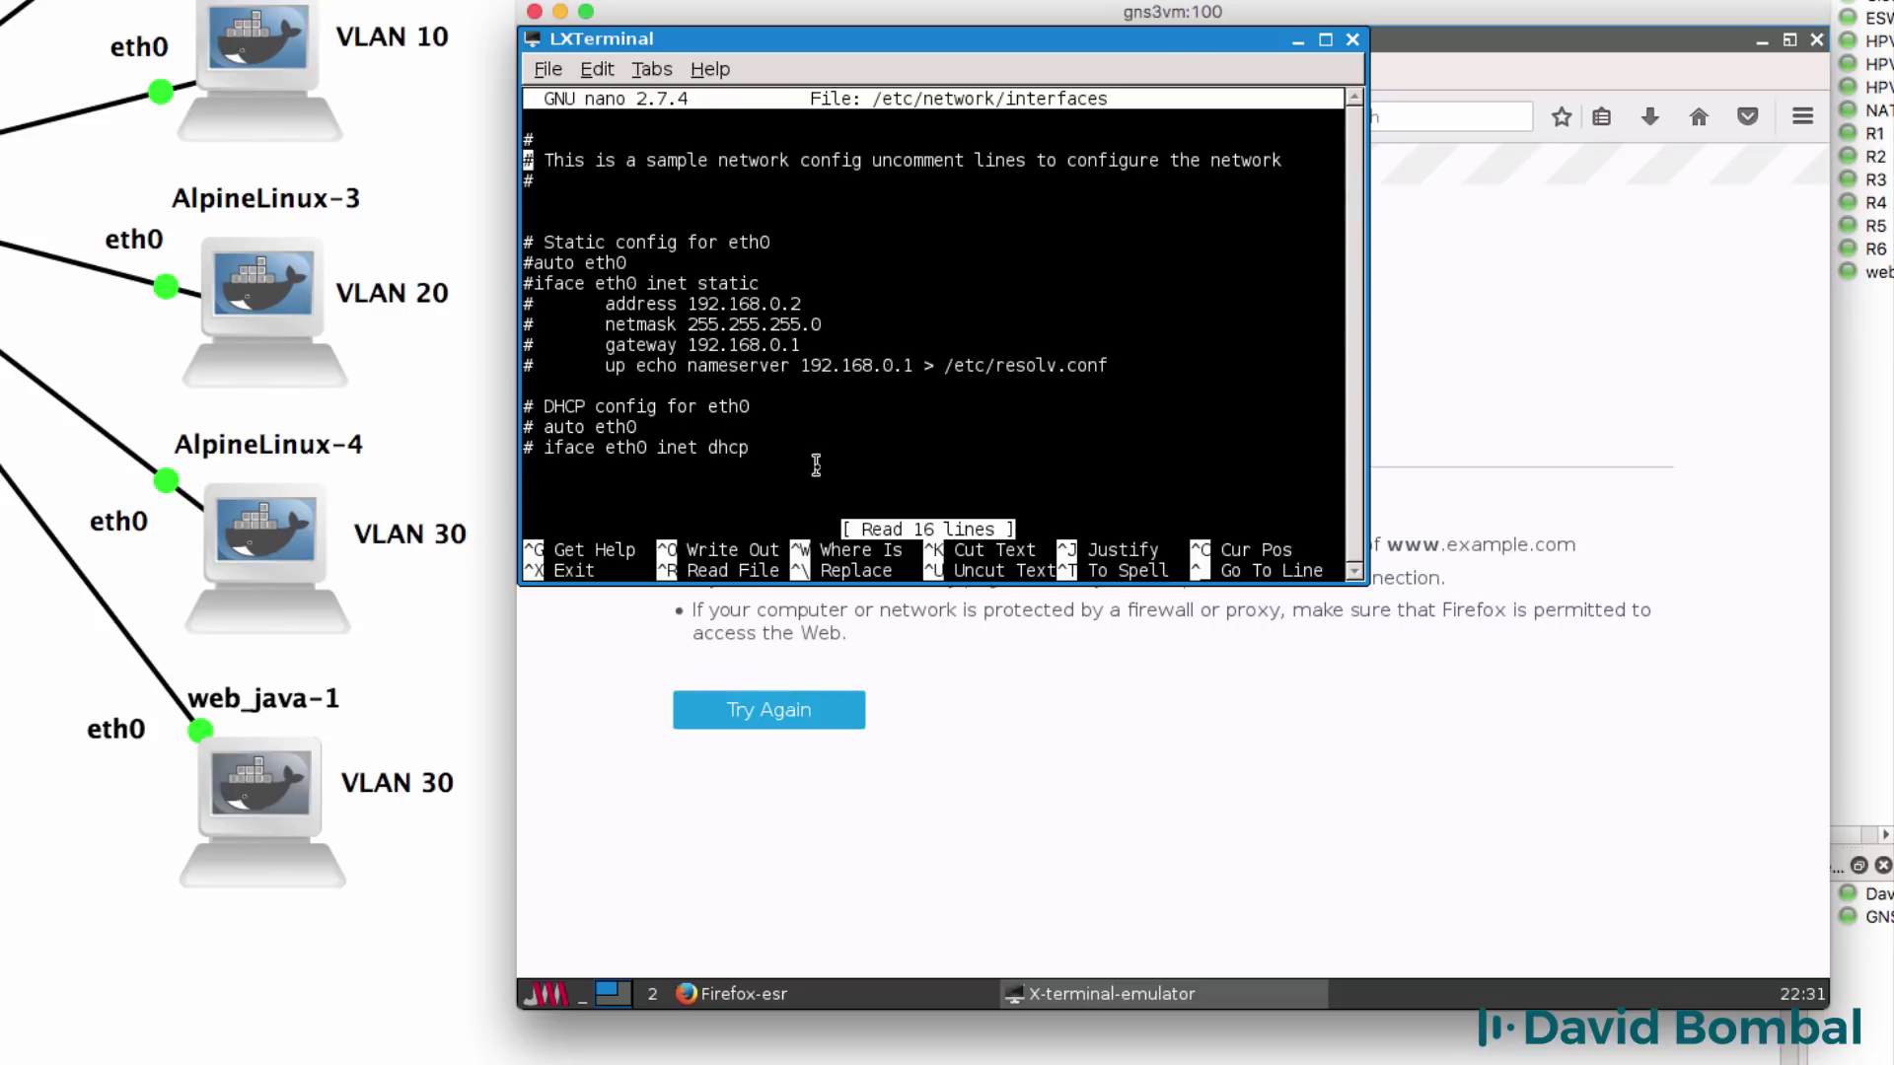
pyautogui.press('Down')
pyautogui.press('Down')
pyautogui.press('Down')
pyautogui.press('Down')
pyautogui.press('Down')
pyautogui.press('Down')
pyautogui.press('Down')
pyautogui.press('Down')
pyautogui.press('Down')
pyautogui.press('Down')
pyautogui.press('Down')
pyautogui.press('Down')
pyautogui.press('Delete')
pyautogui.press('Down')
pyautogui.press('Delete')
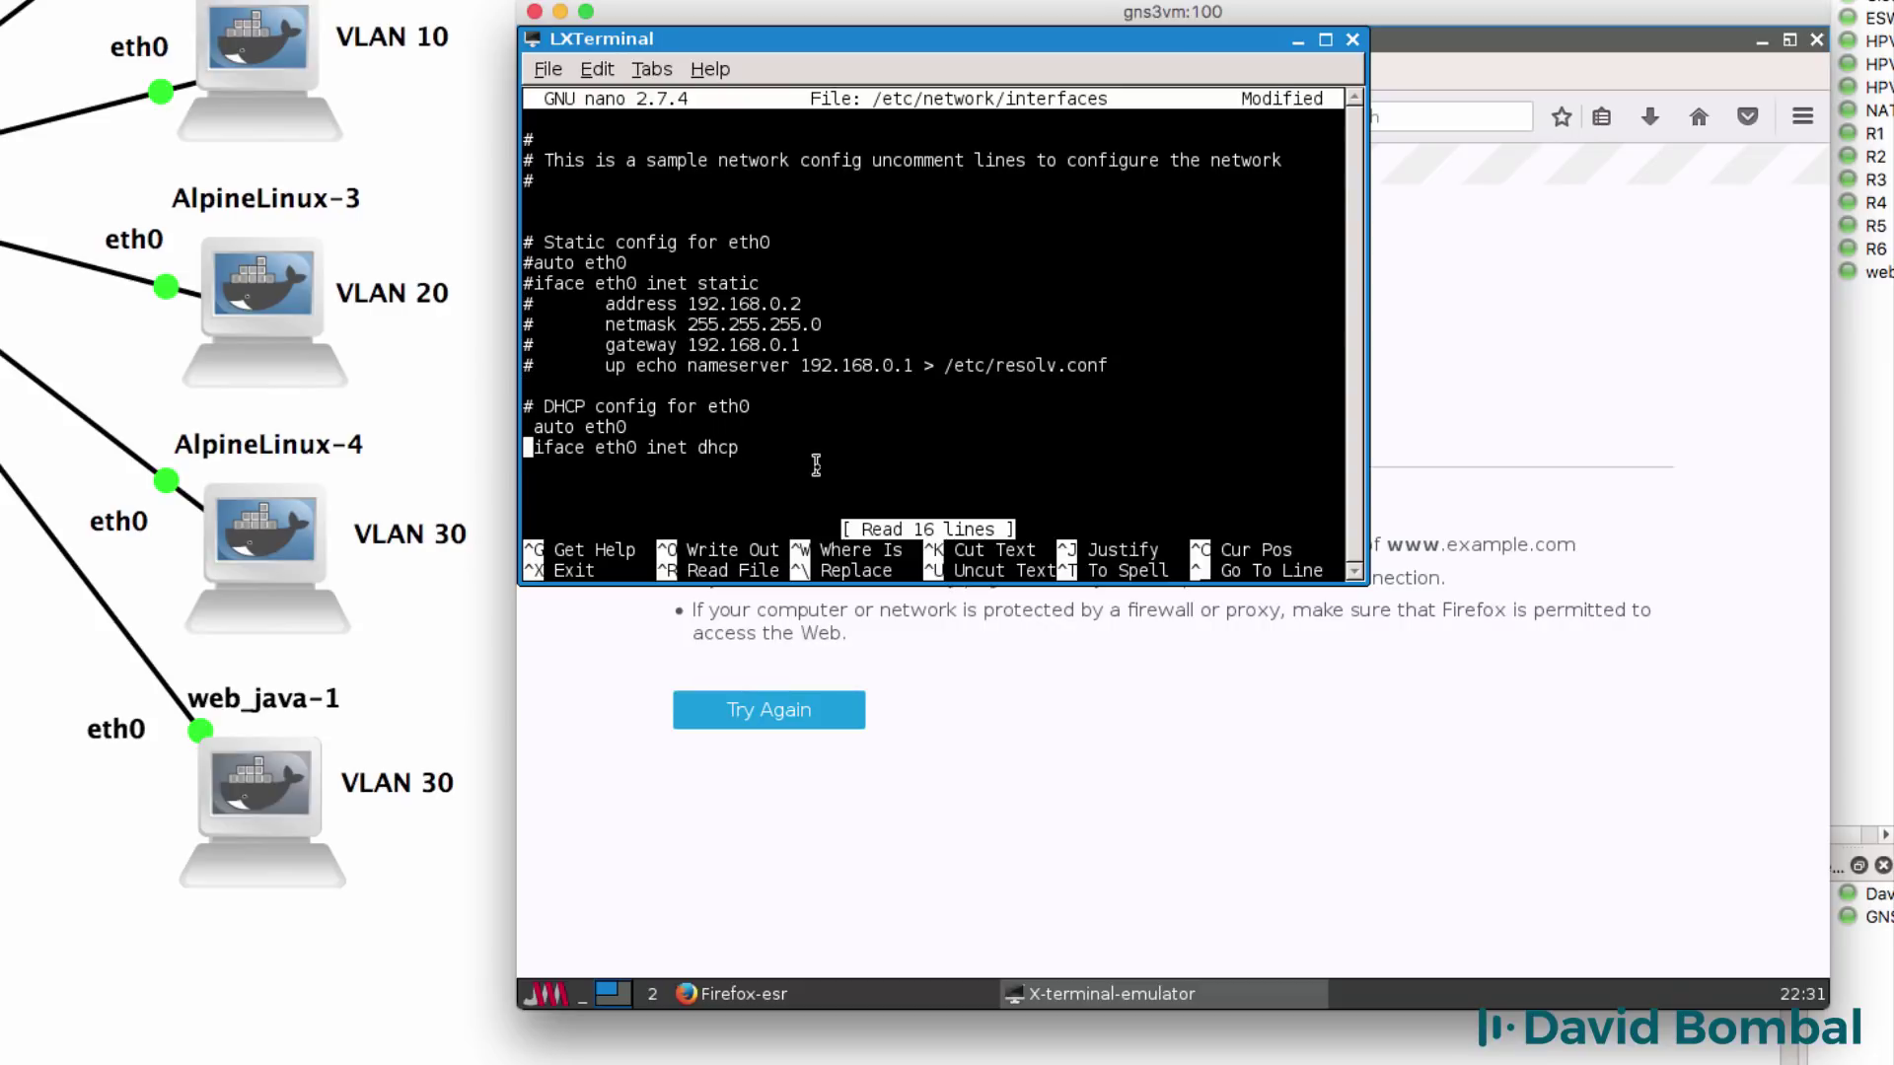
pyautogui.hotkey('ctrl', 'x')
pyautogui.press('y')
pyautogui.press('Return')
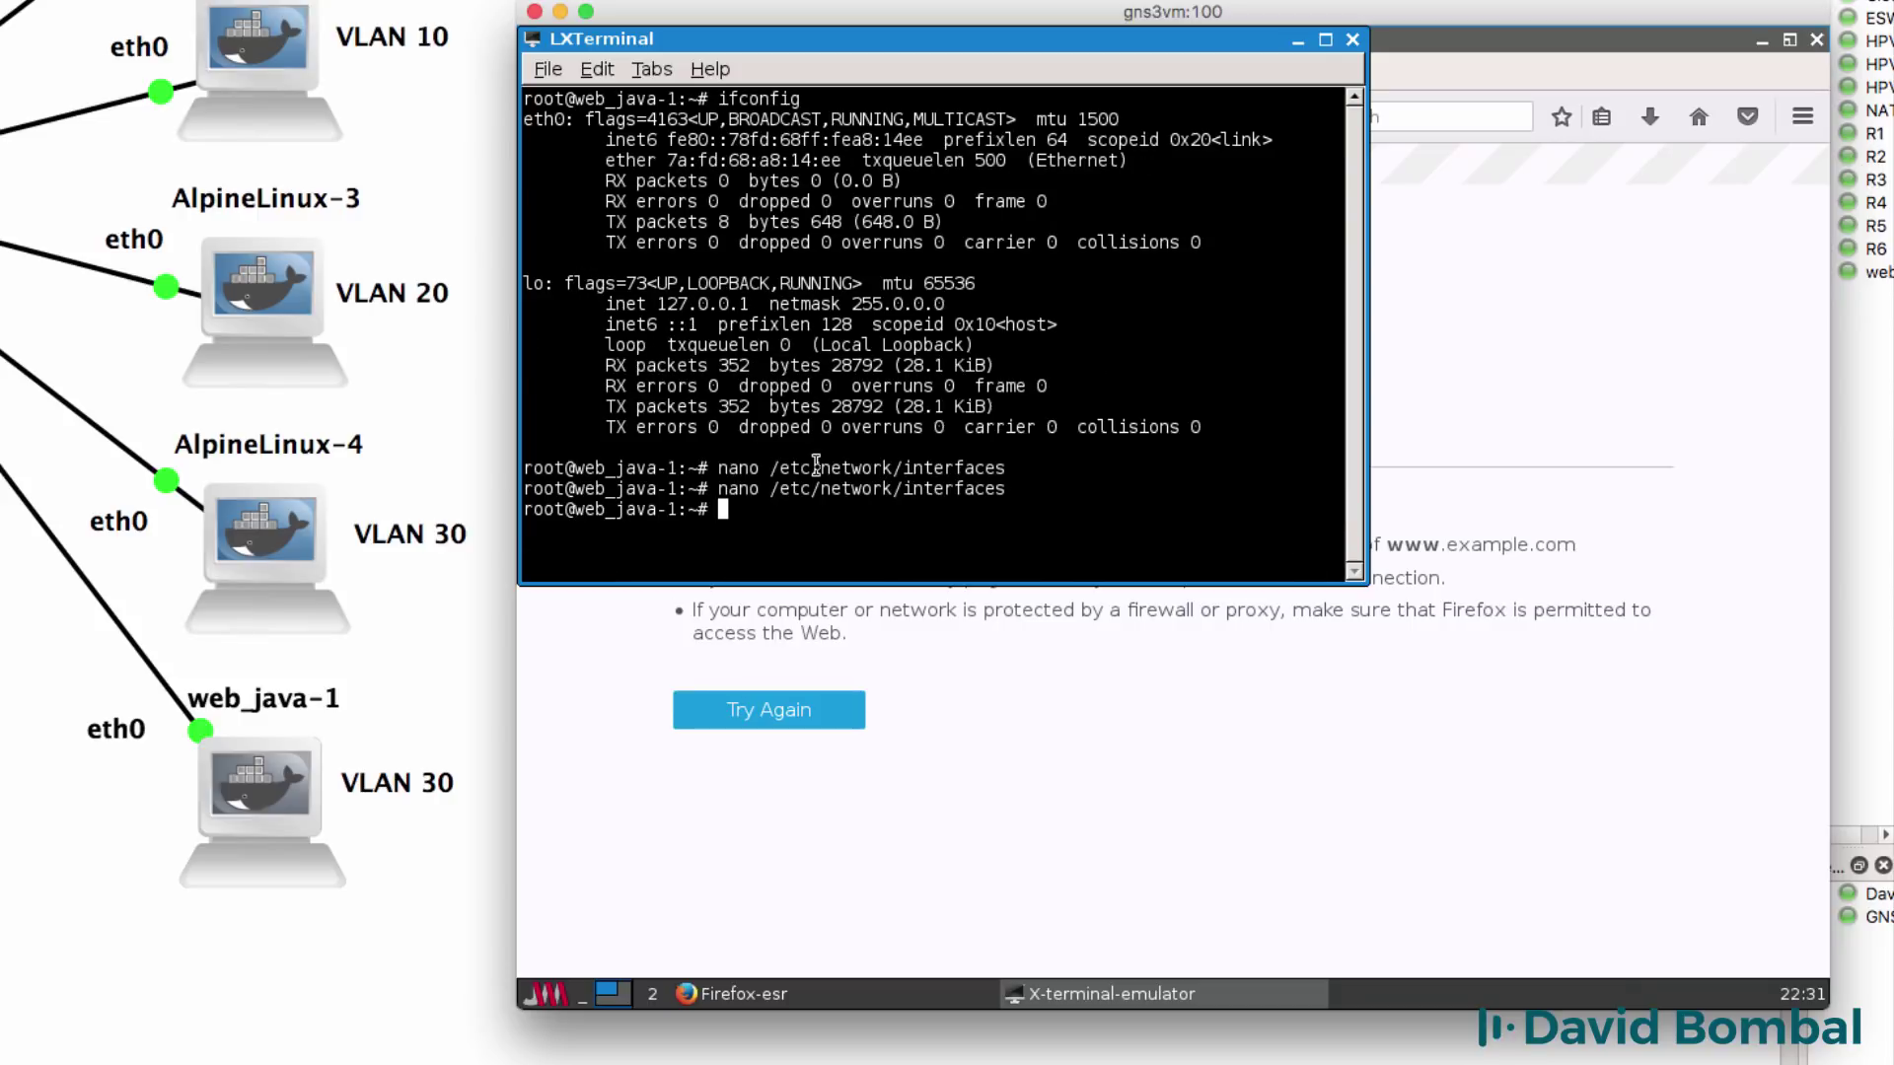
# Step: Restart networking with service networking restart to request a DHCP address
pyautogui.write('servi')
pyautogui.write('ce ')
pyautogui.write('netwok')
pyautogui.write('king restea')
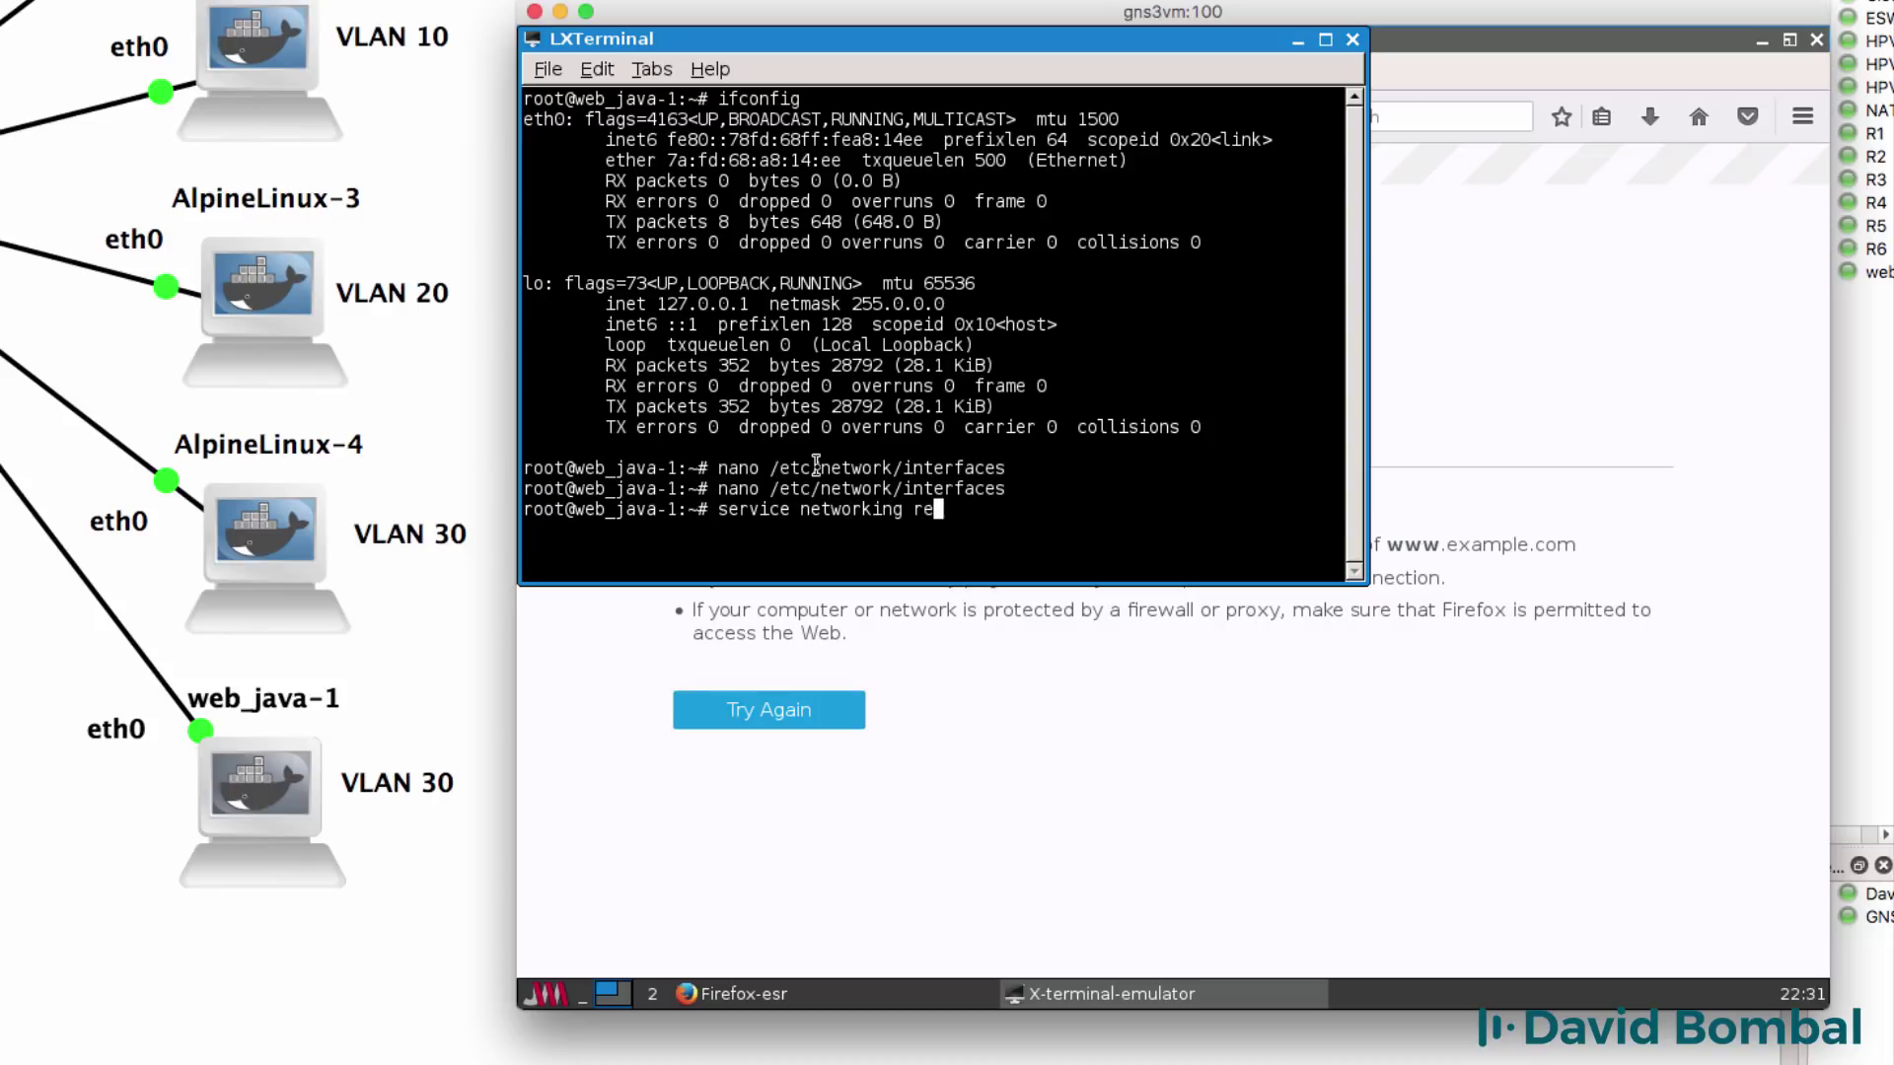
pyautogui.write('tar')
pyautogui.press('Return')
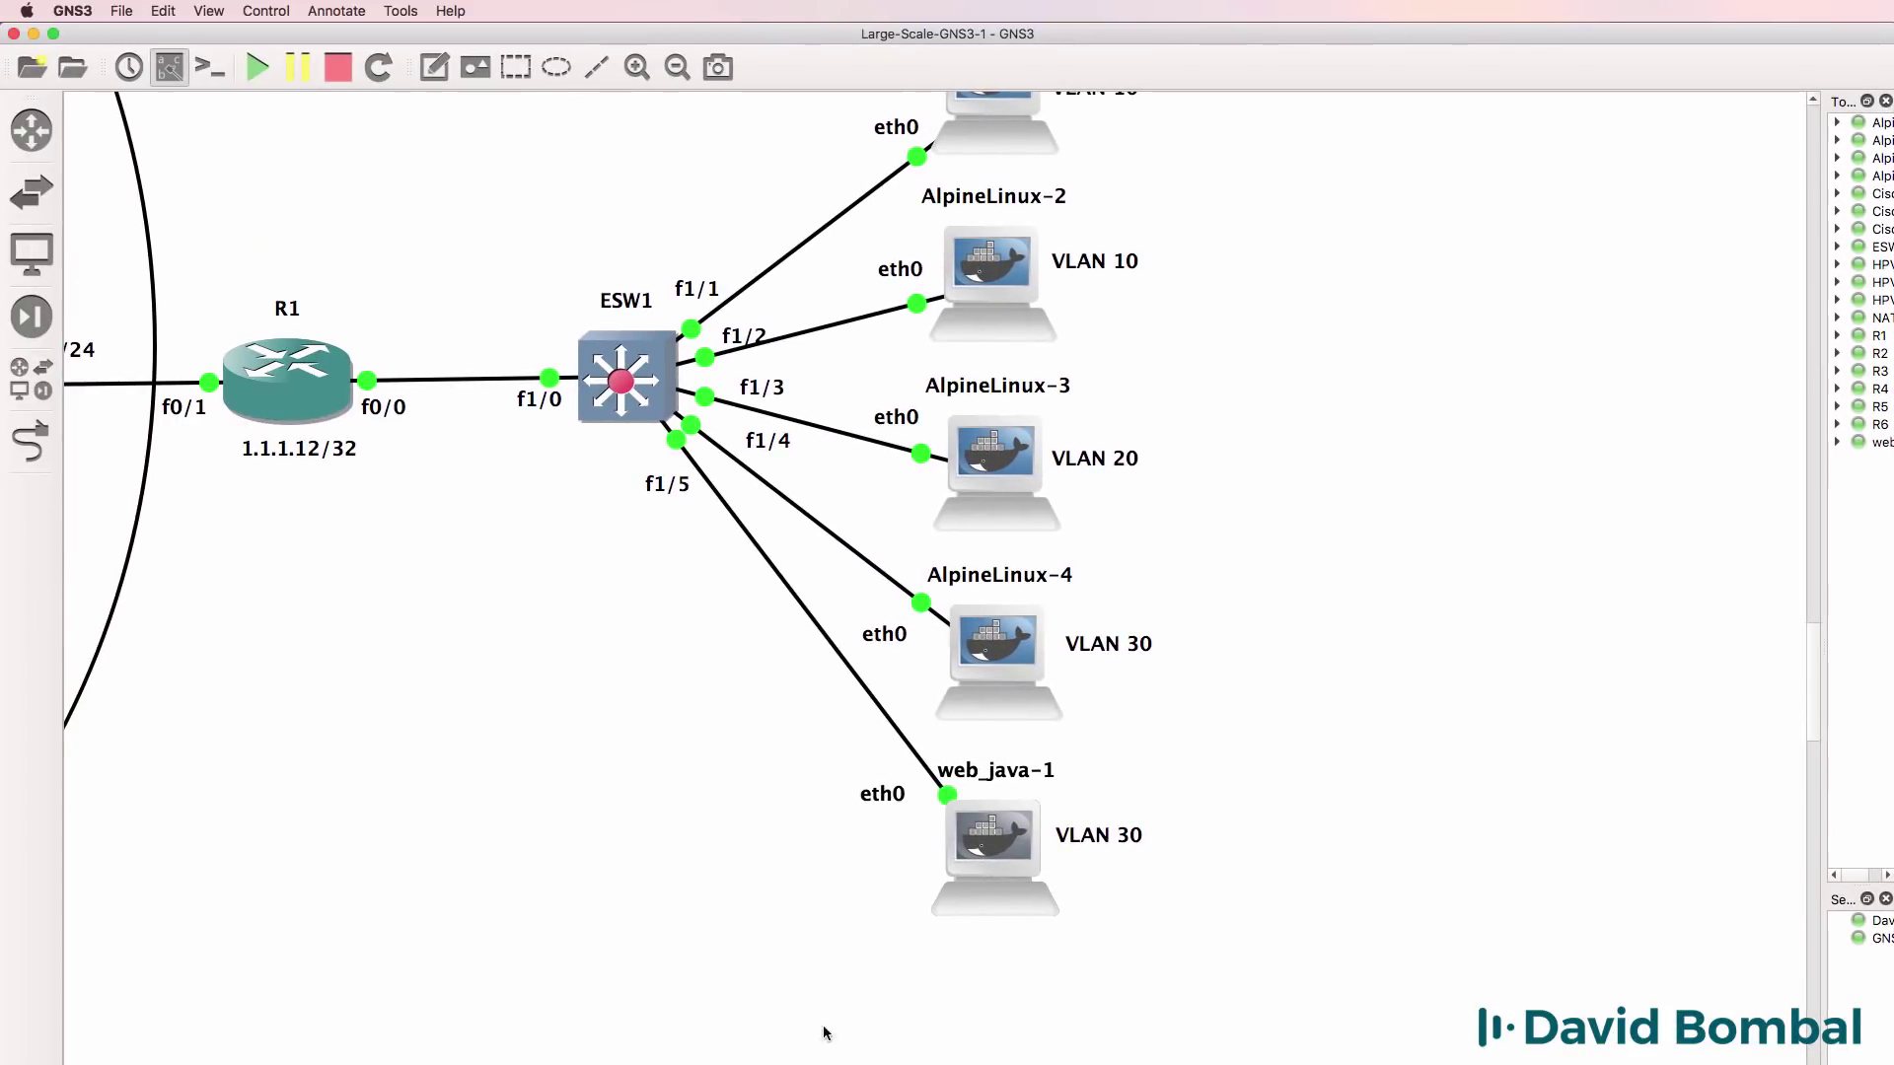
pyautogui.rightClick(236, 361)
pyautogui.click(277, 471)
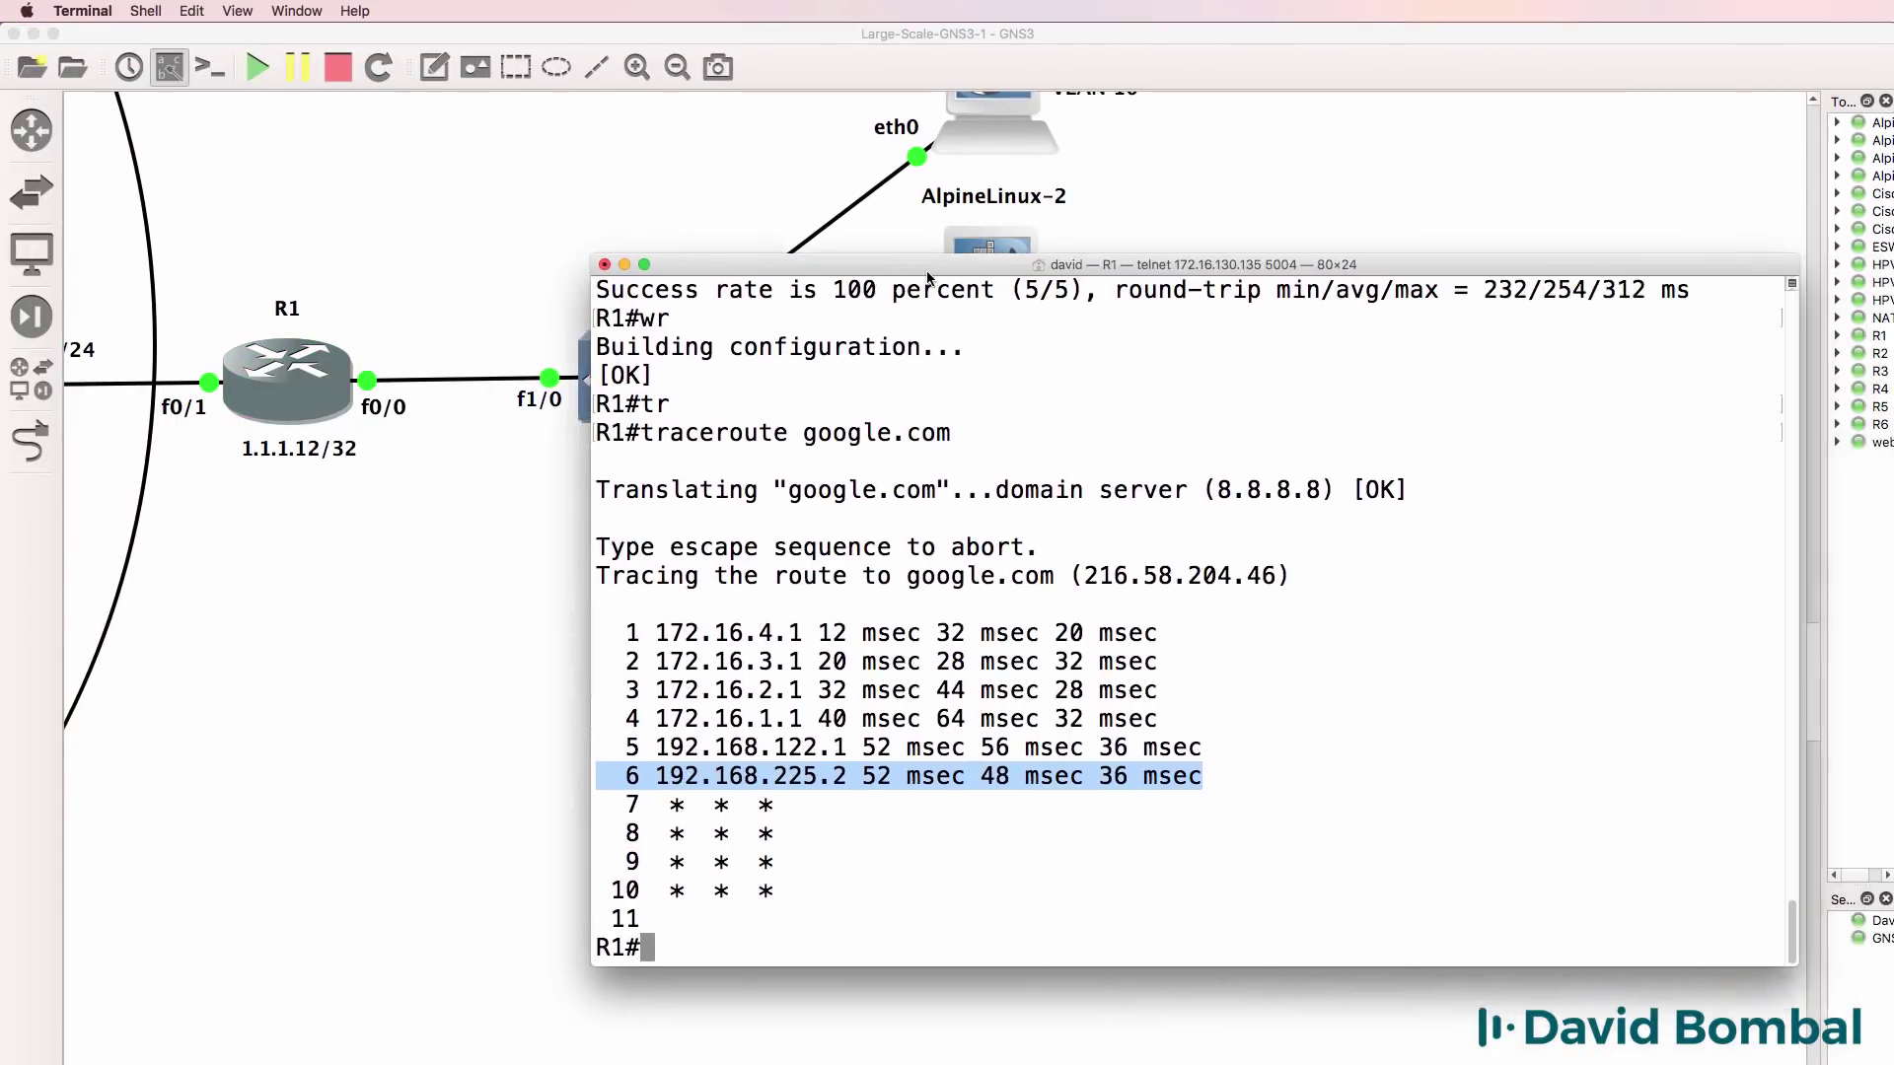
pyautogui.moveTo(927, 279); pyautogui.dragTo(961, 276)
pyautogui.write('sh run')
pyautogui.press('Return')
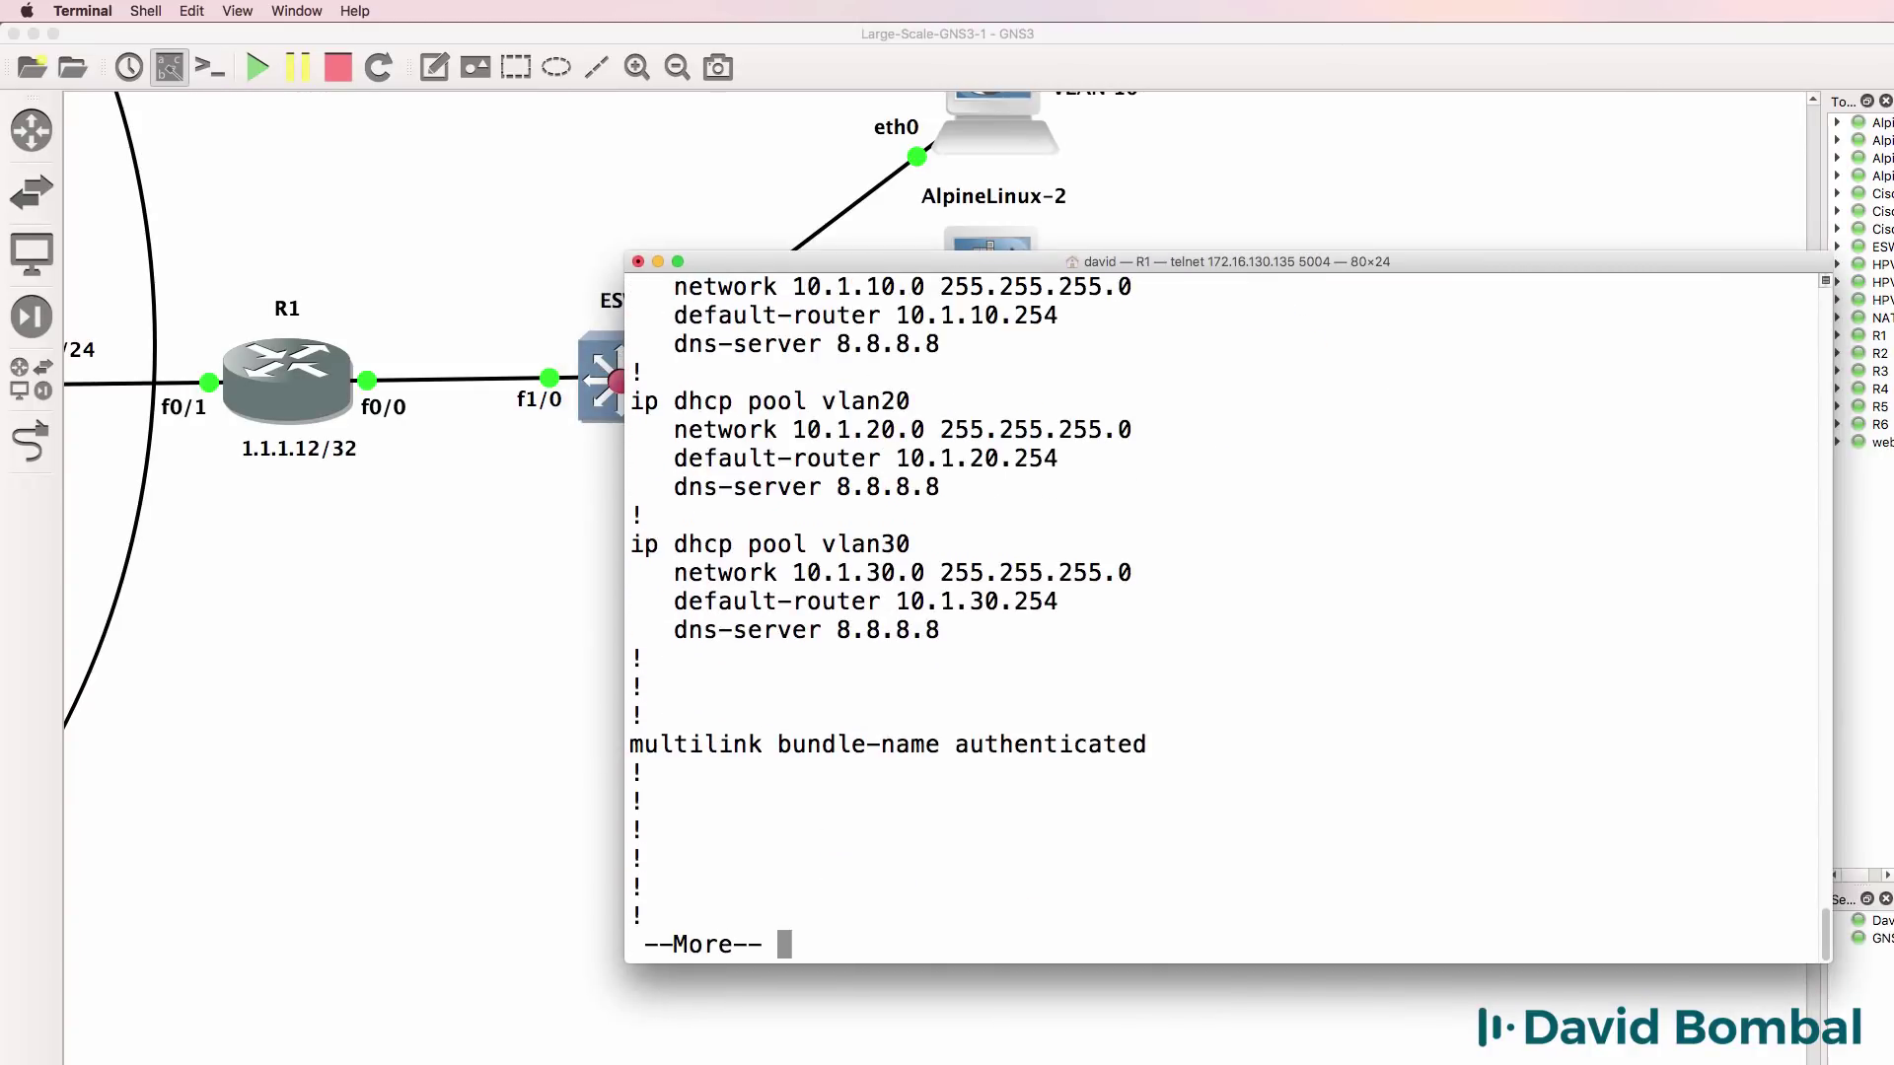
pyautogui.moveTo(982, 638); pyautogui.dragTo(628, 532)
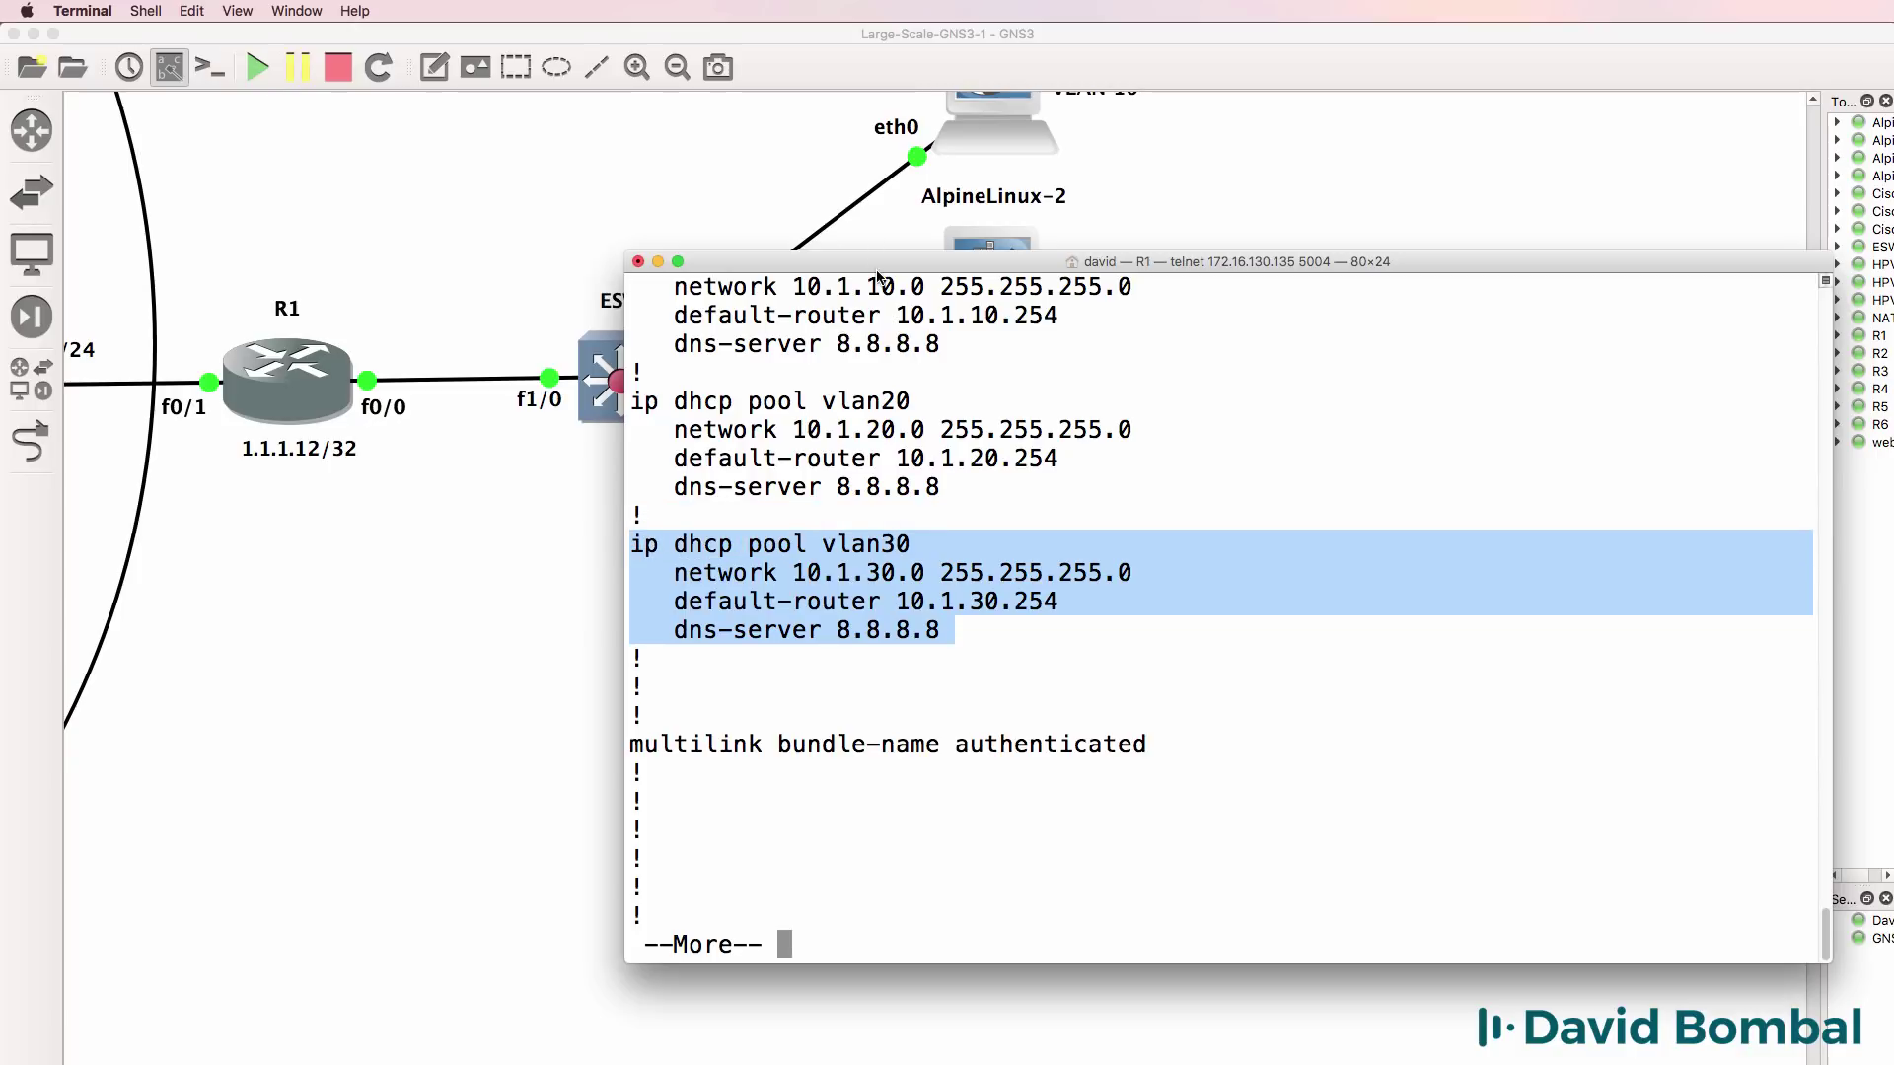
pyautogui.click(799, 81)
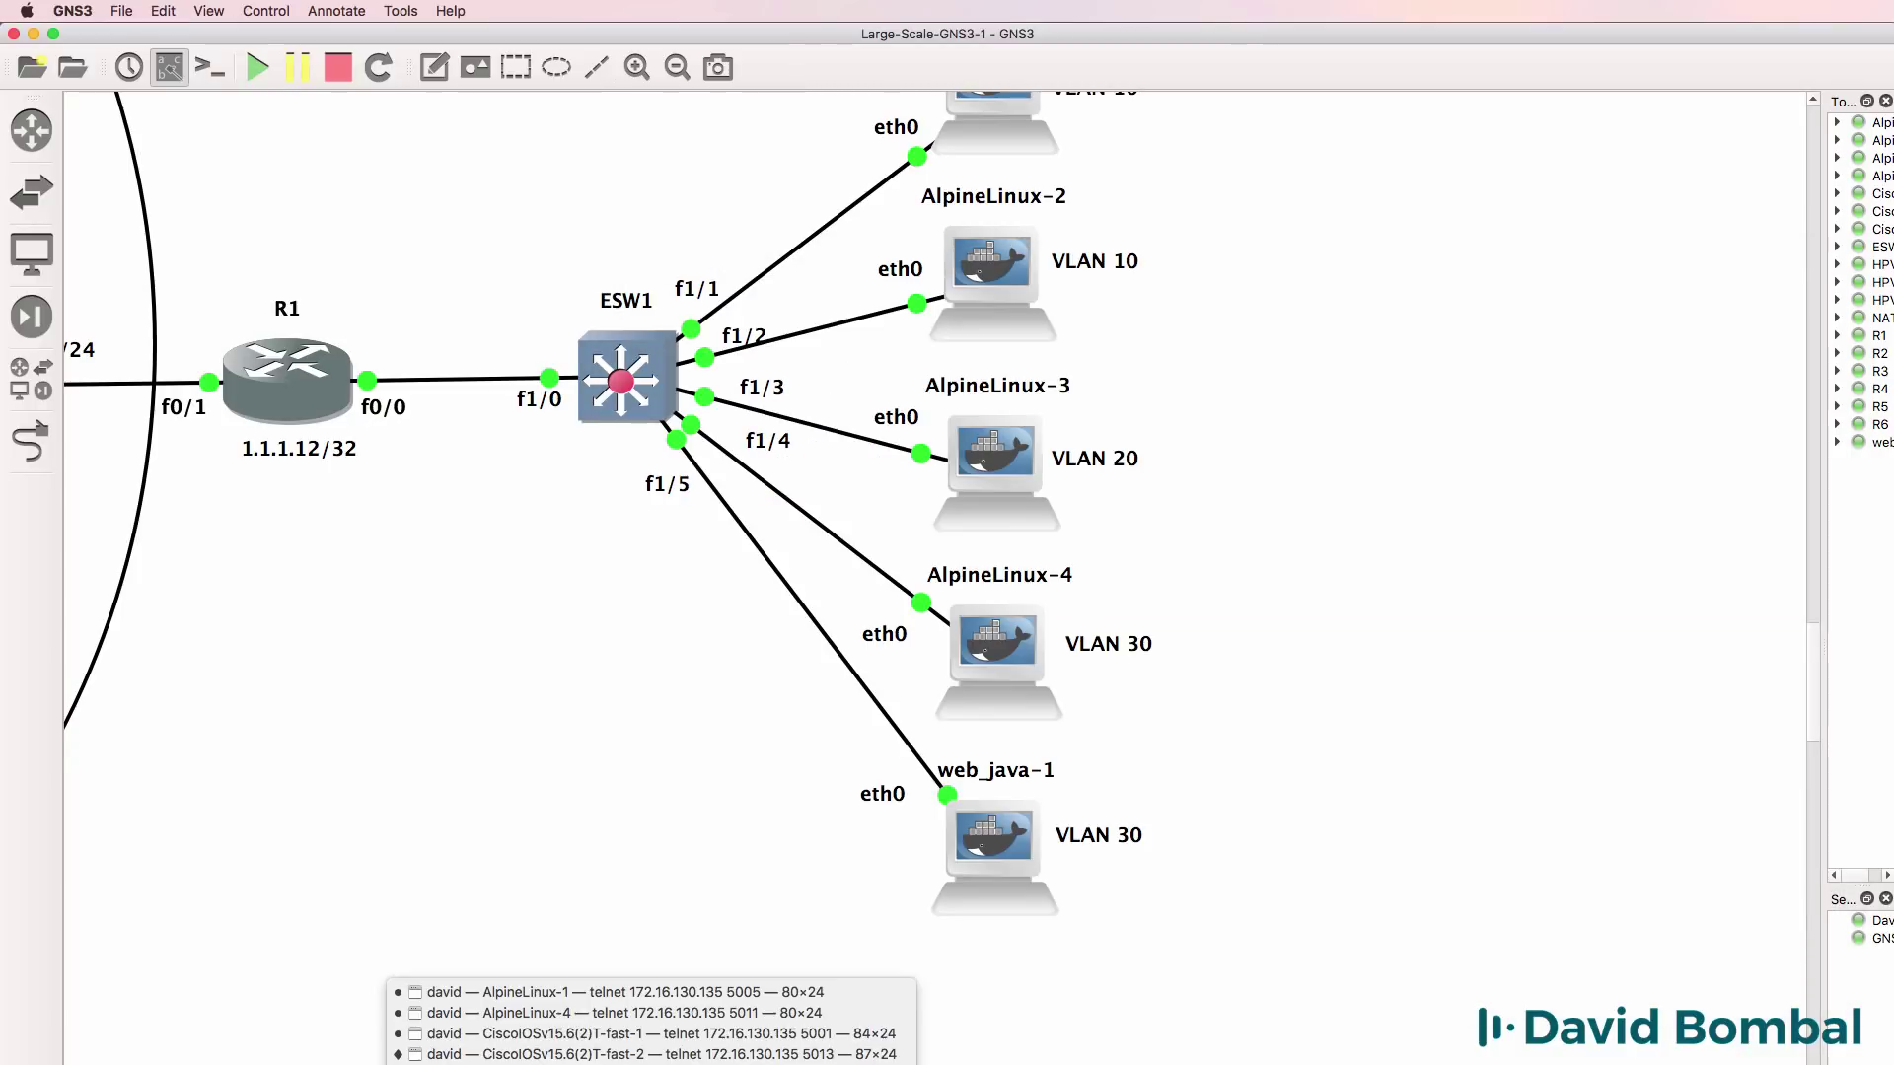
# Step: Return to ESW1's console and show the running configuration of f1/5
pyautogui.press('Down')
pyautogui.press('Down')
pyautogui.press('Down')
pyautogui.press('Down')
pyautogui.press('Down')
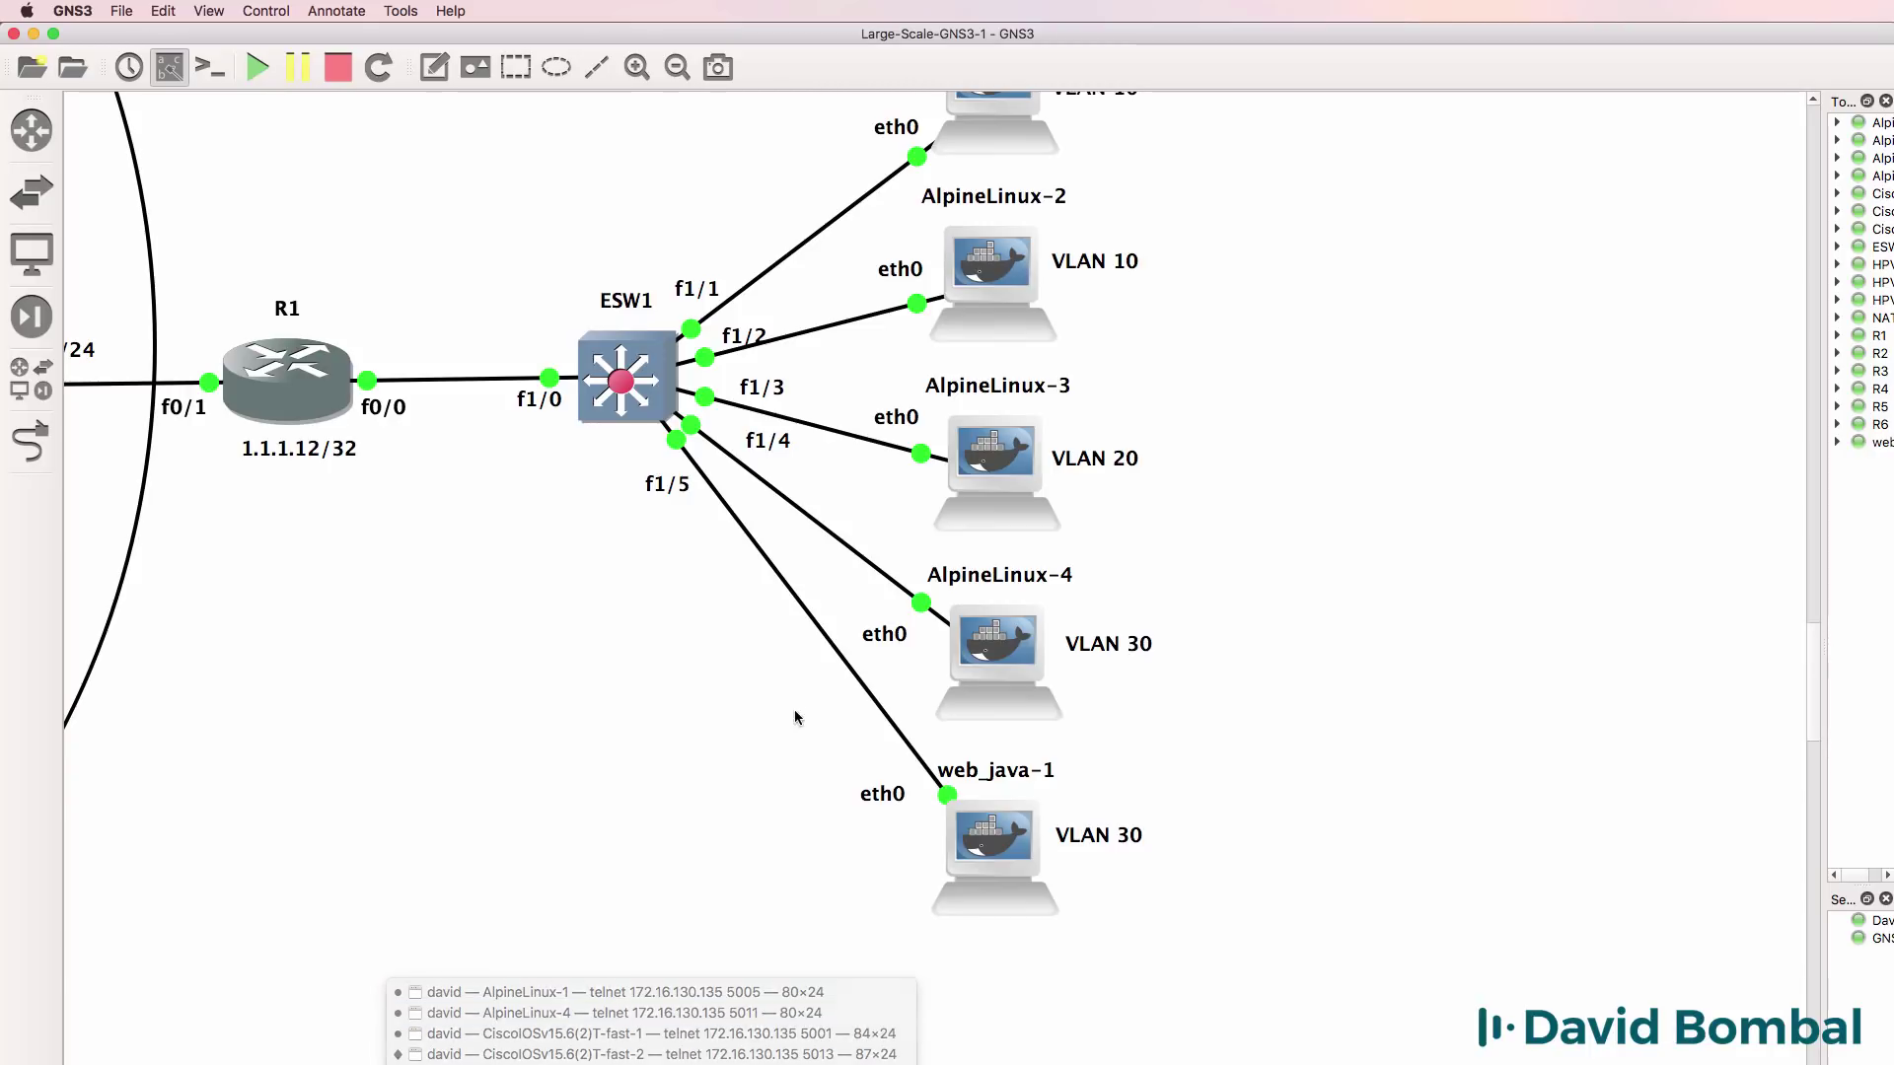
pyautogui.press('Return')
pyautogui.write('sh ru')
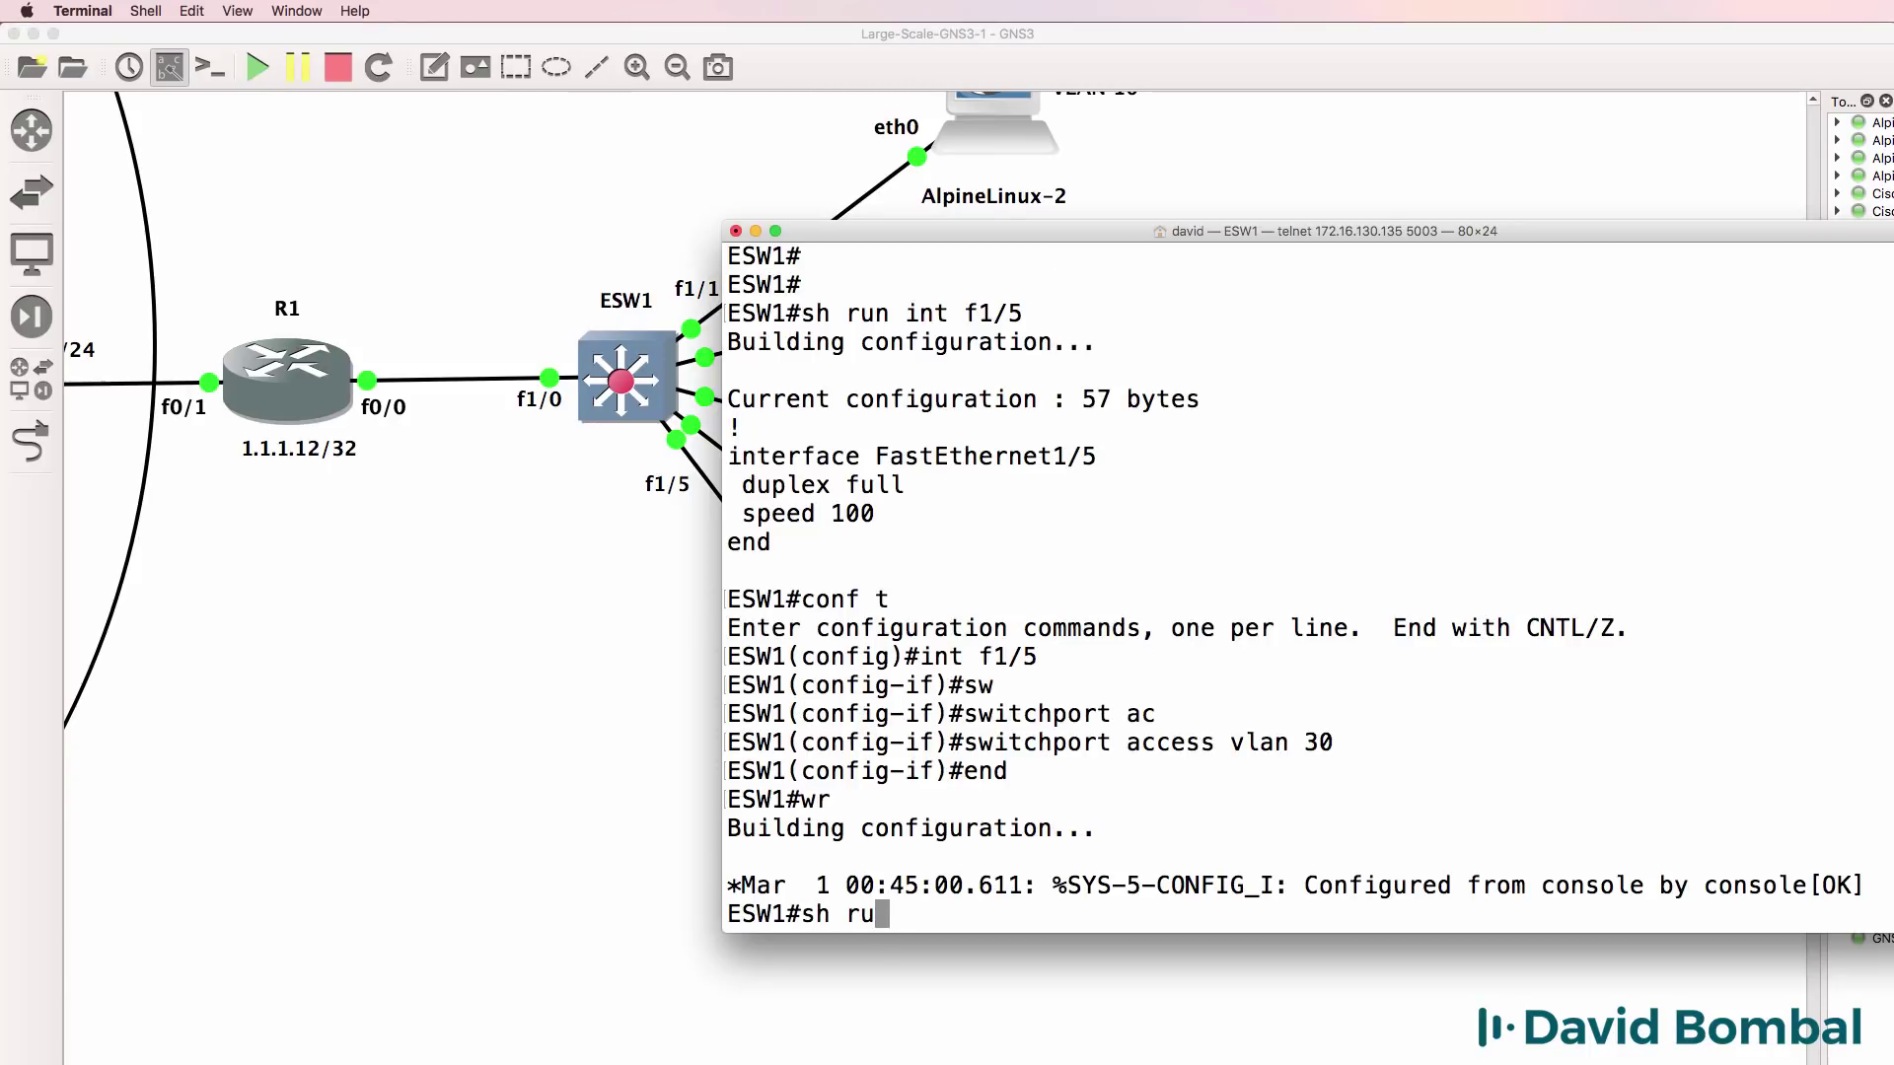
pyautogui.write('n int f1/5')
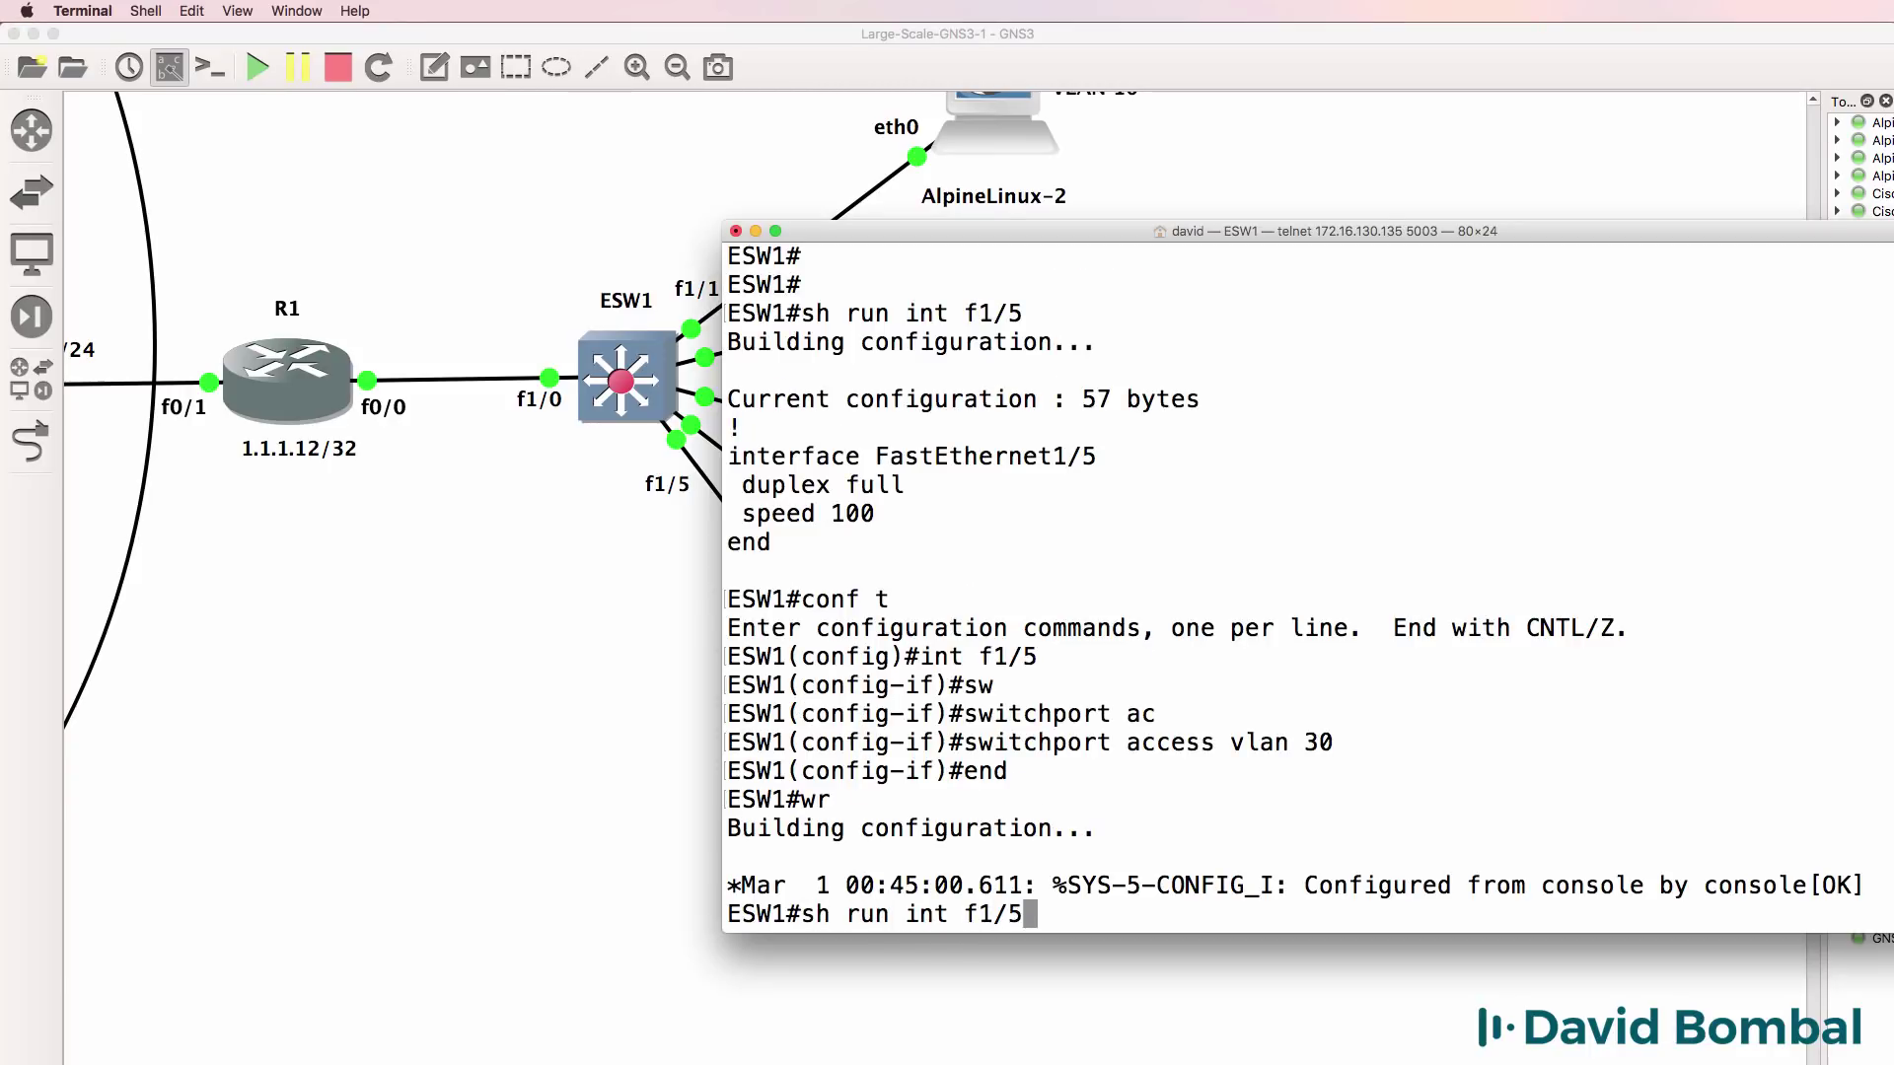
pyautogui.press('Return')
# Step: Bounce interface f1/5 on ESW1 with shut and no shut
pyautogui.write('conf t')
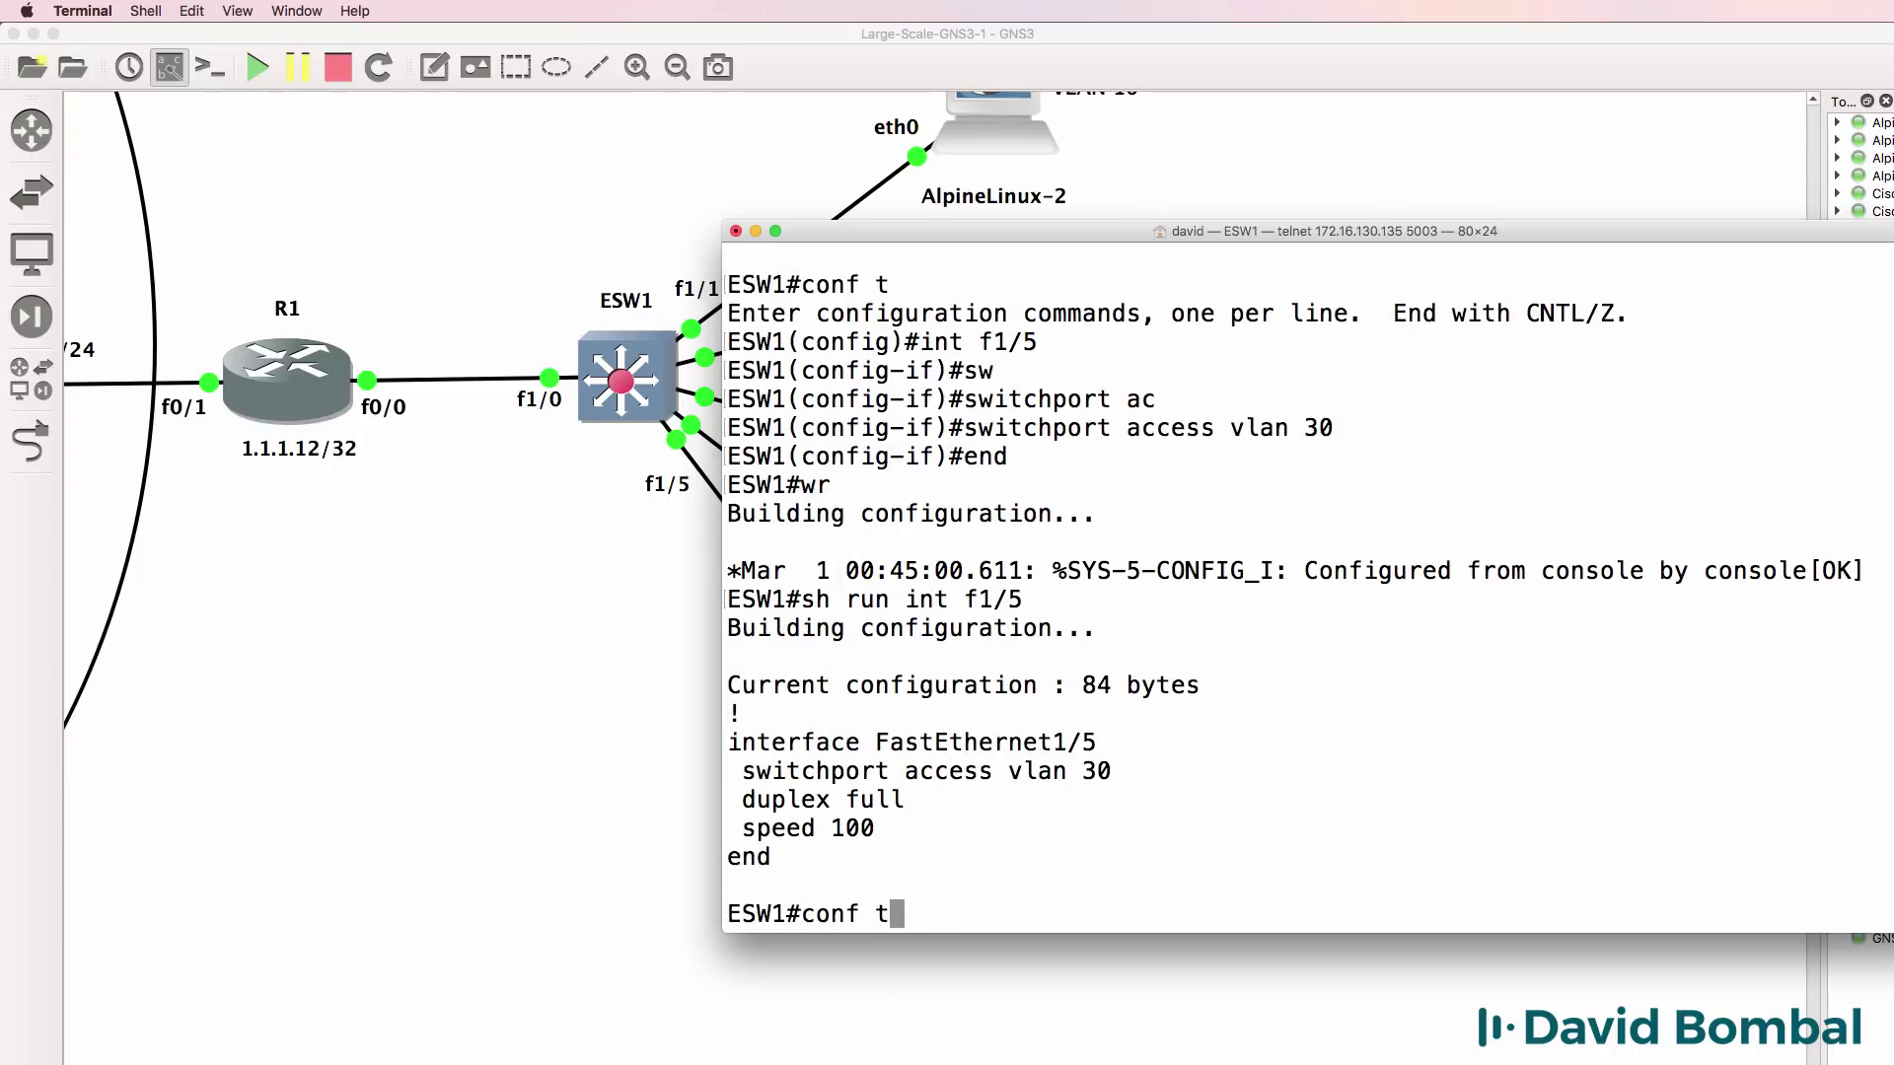
pyautogui.press('Return')
pyautogui.write('int f')
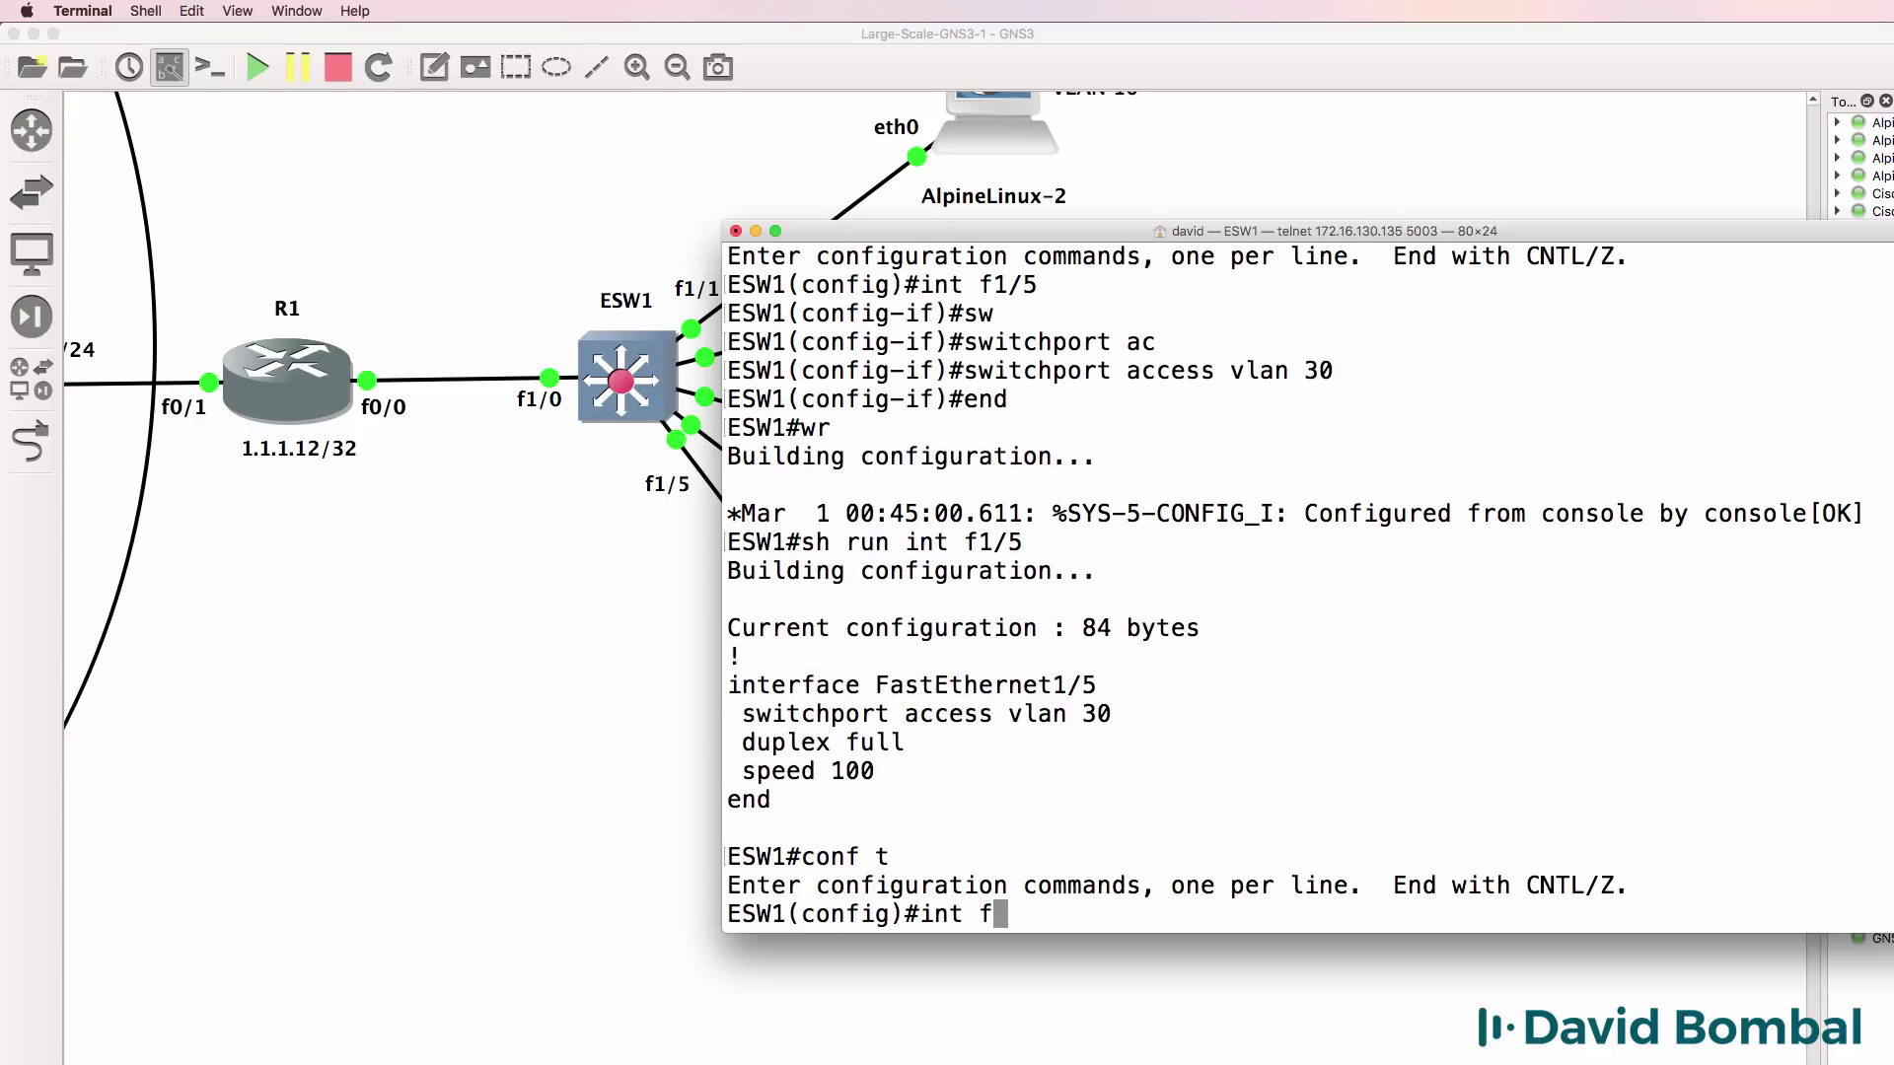
pyautogui.write('1/5')
pyautogui.press('Return')
pyautogui.write('shut')
pyautogui.press('Return')
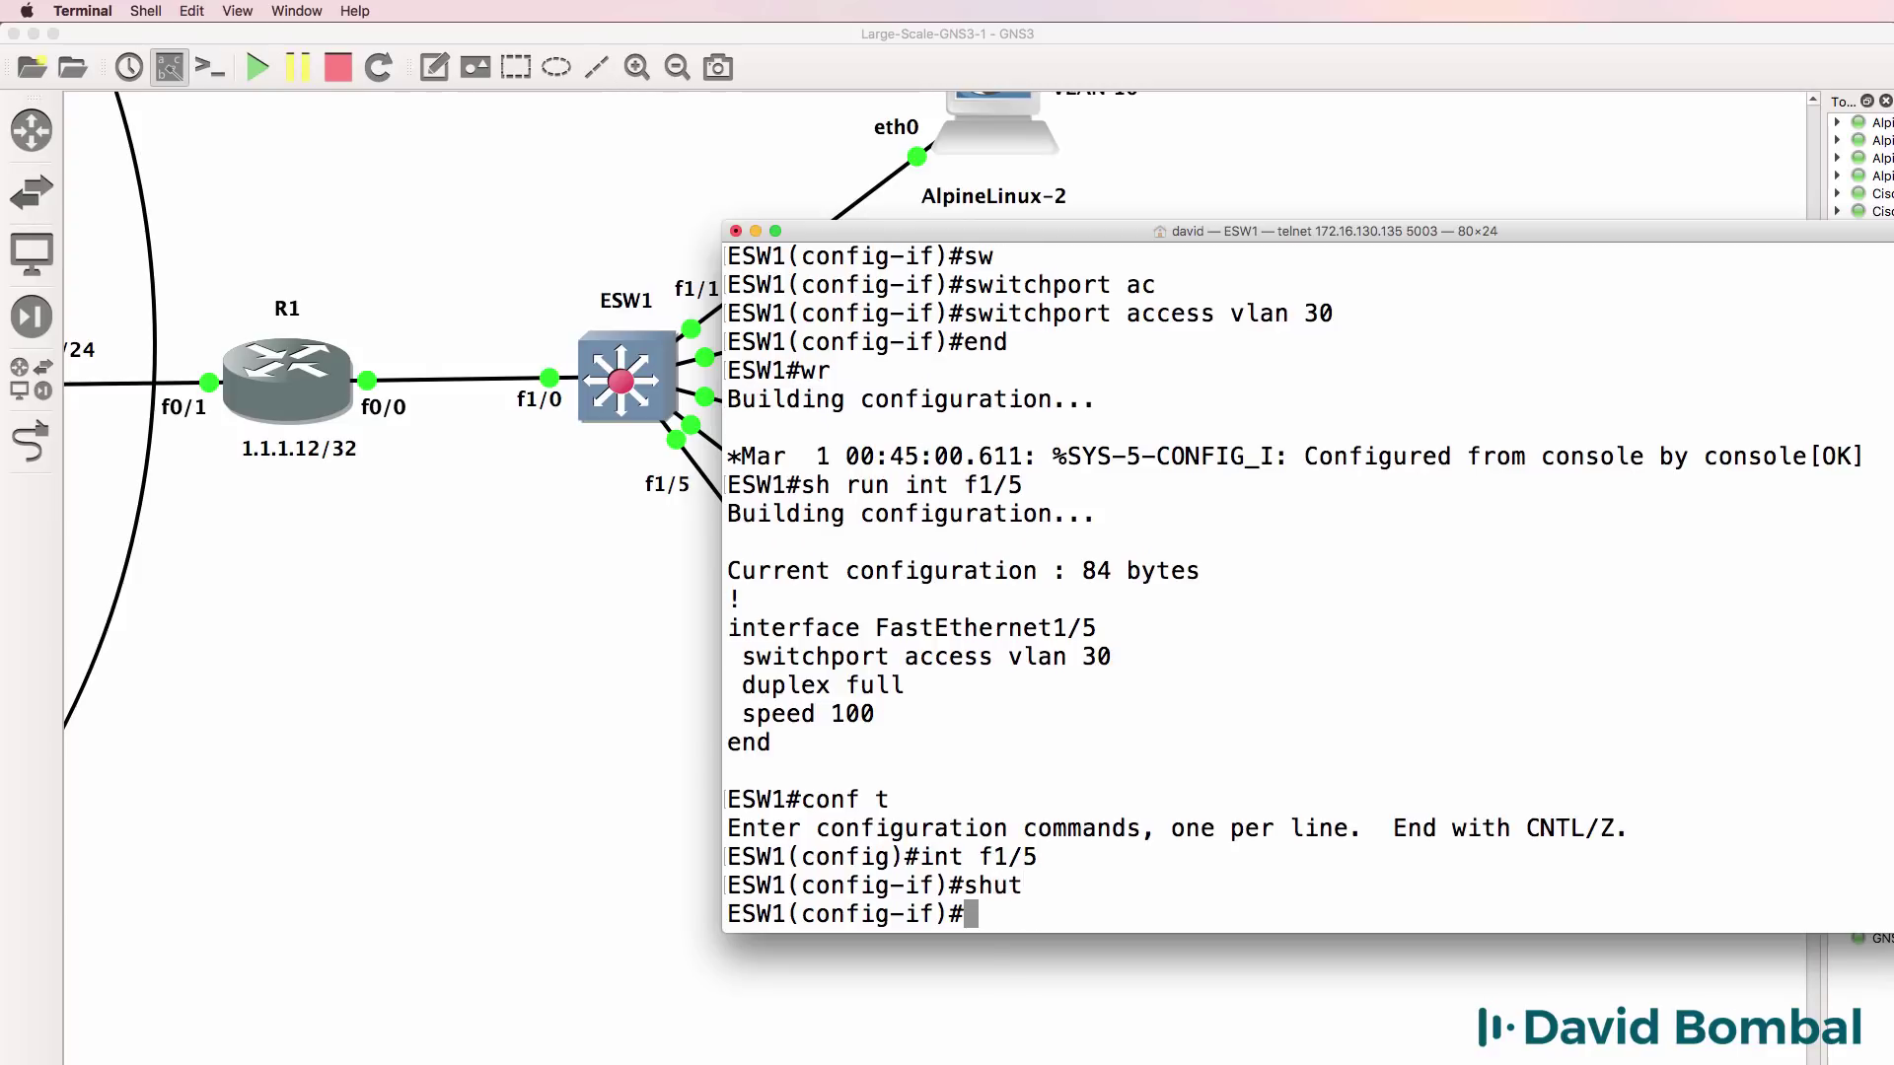
pyautogui.write('no shut')
pyautogui.press('Return')
# Step: Exit configuration mode, save with wr, and bring web_java-1's desktop forward
pyautogui.write('end')
pyautogui.press('Return')
pyautogui.write('wr')
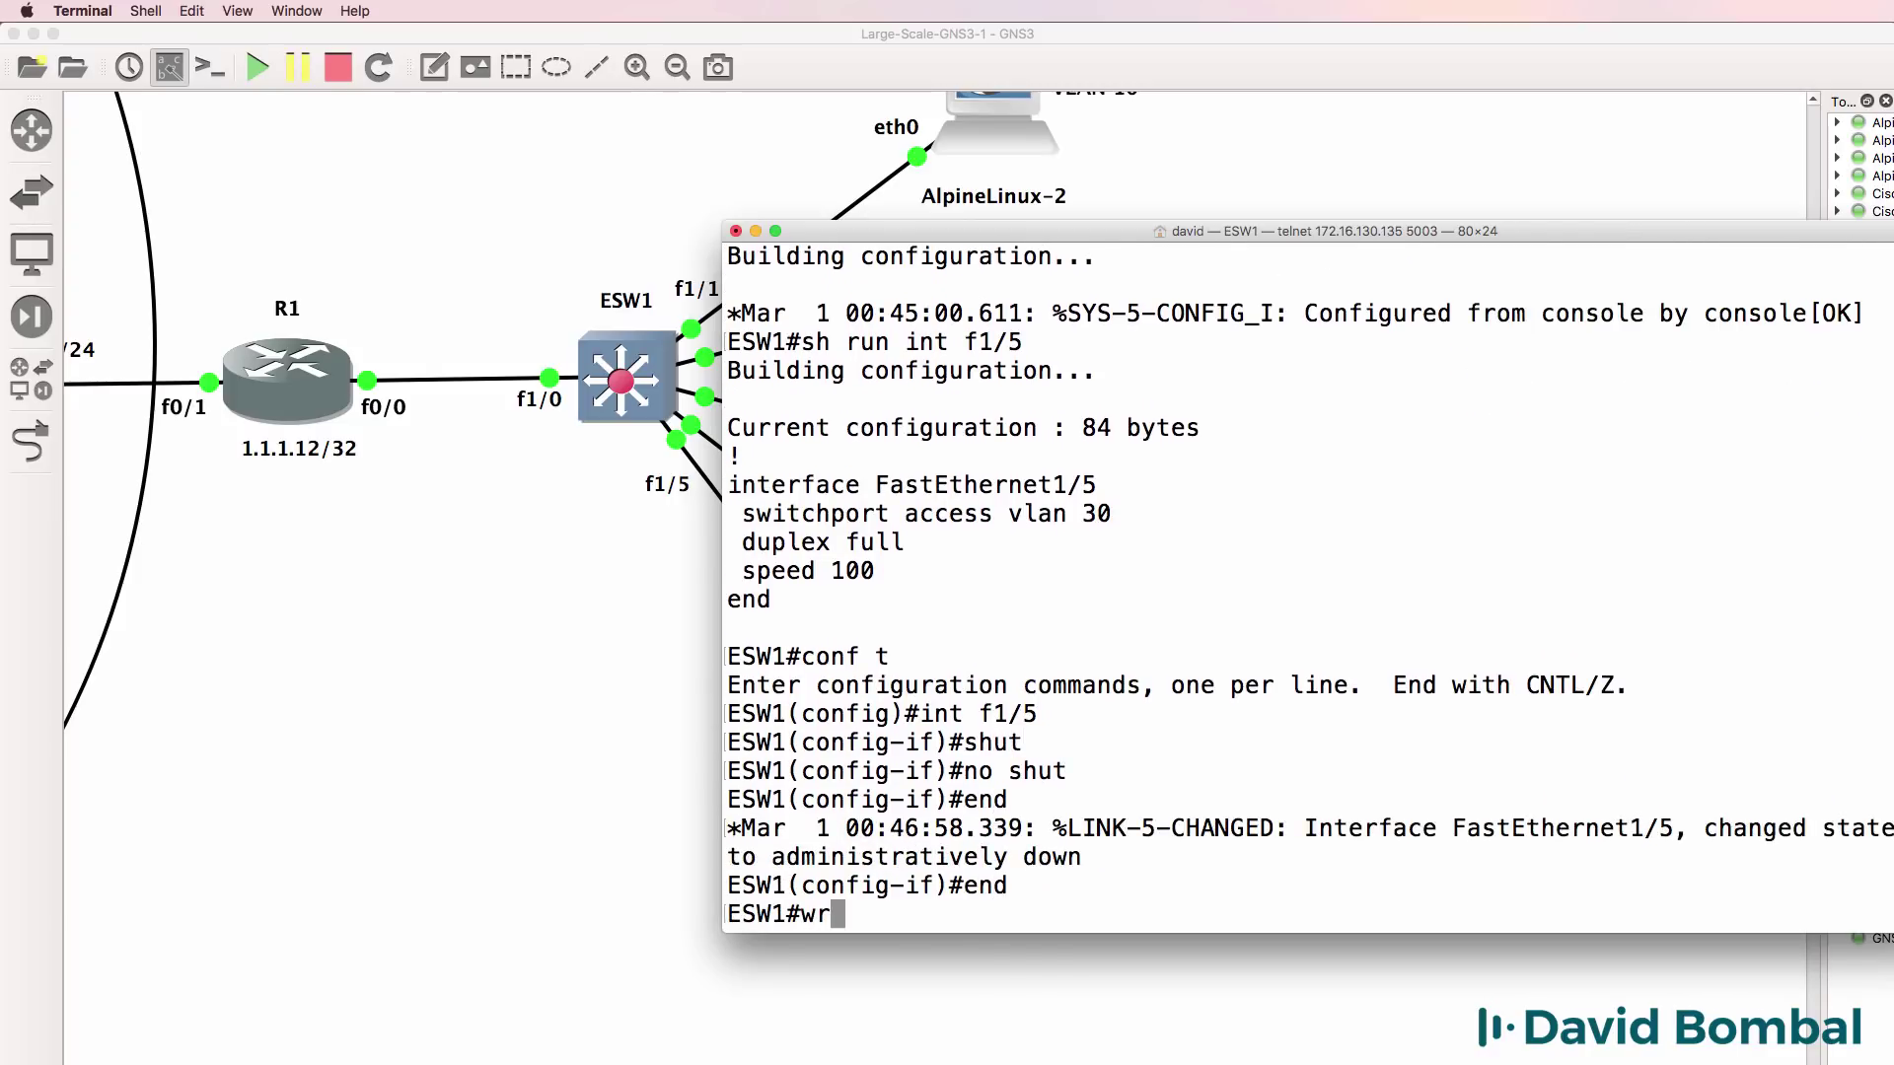
pyautogui.press('Return')
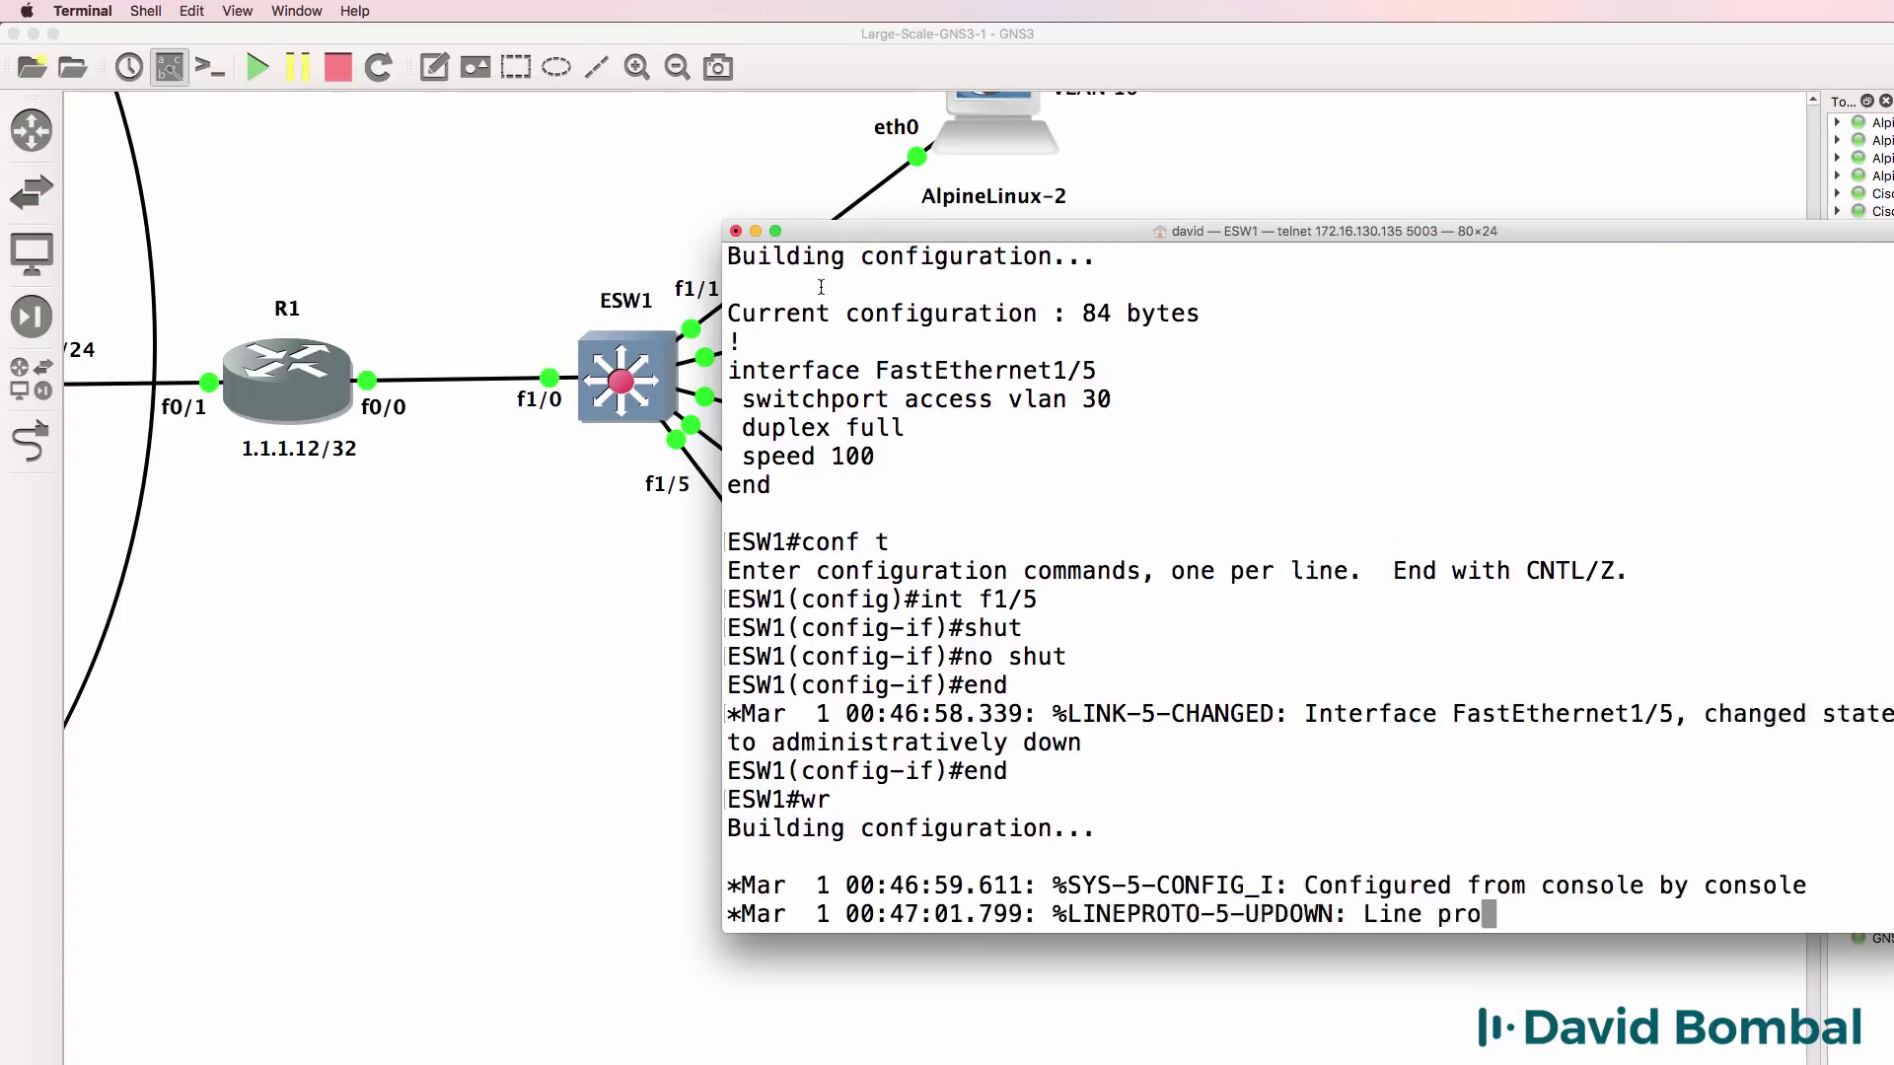
pyautogui.moveTo(1210, 231); pyautogui.dragTo(1169, 299)
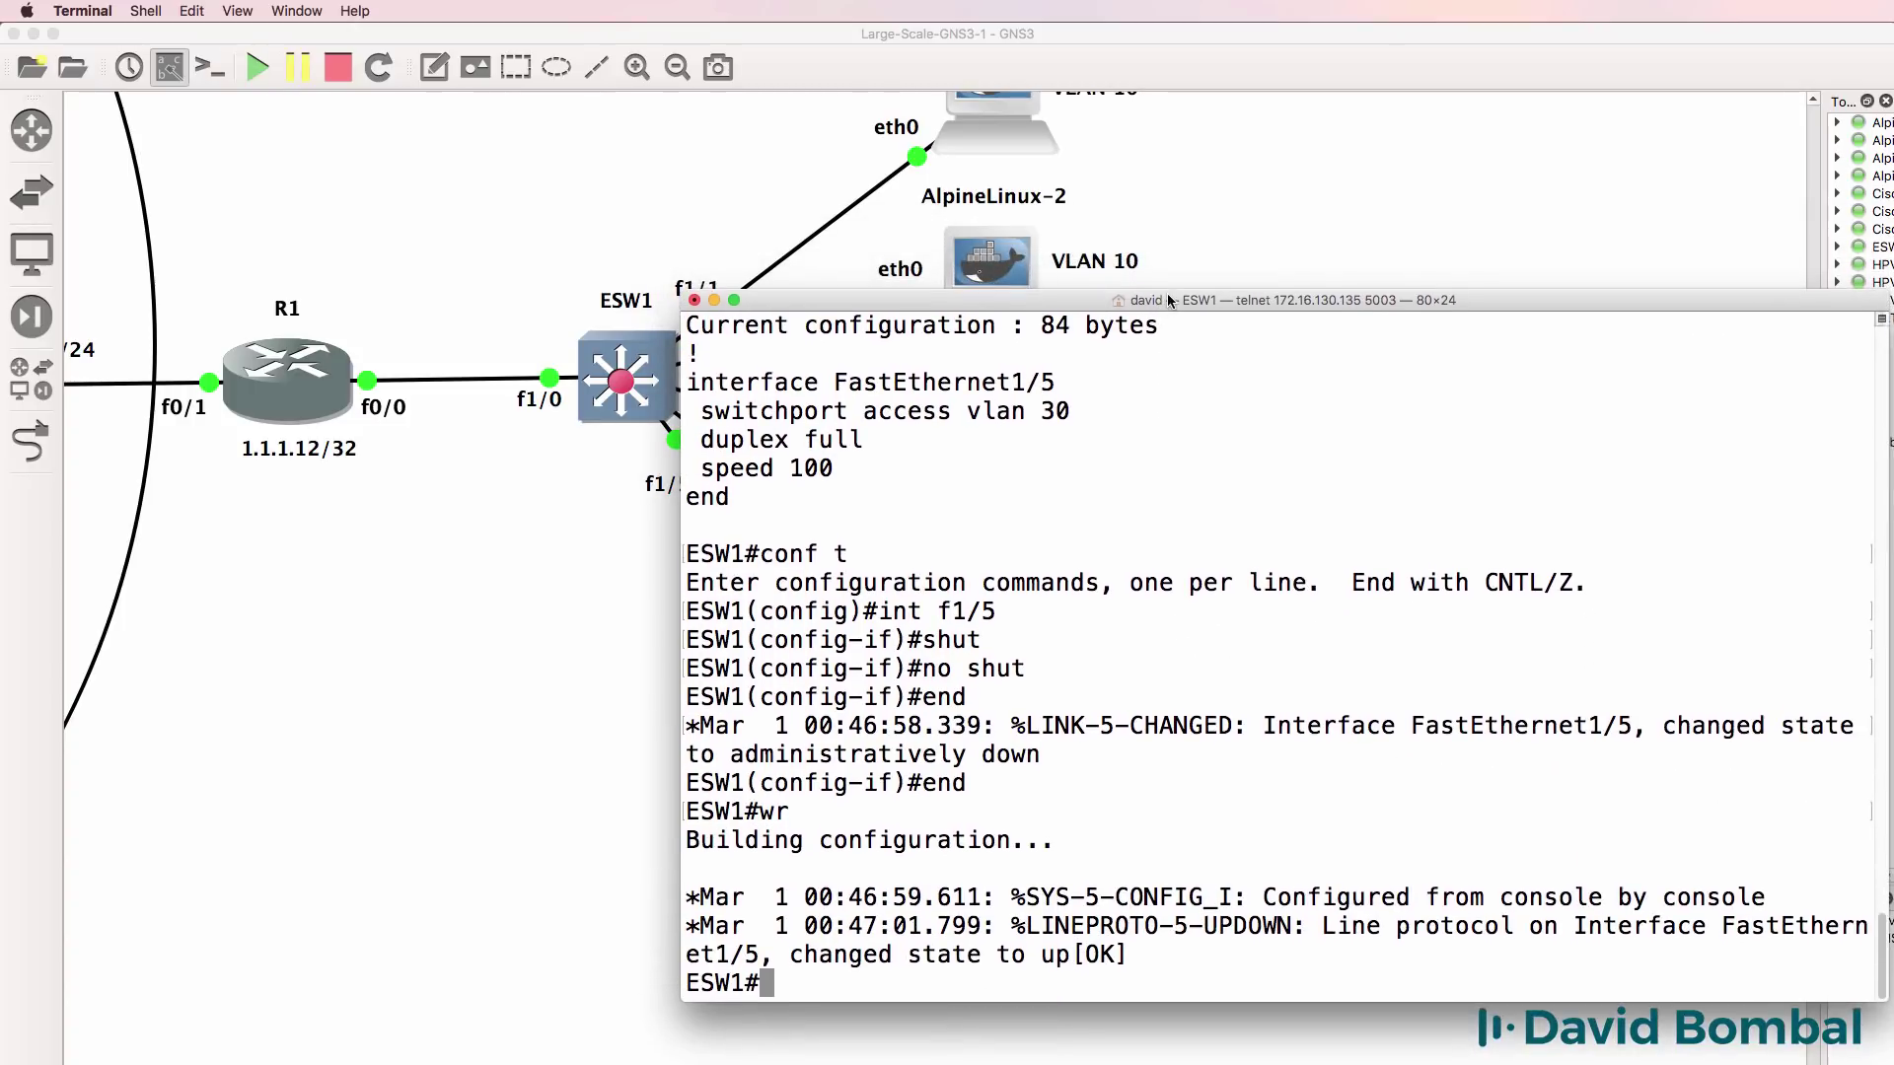
pyautogui.press('super+Tab')
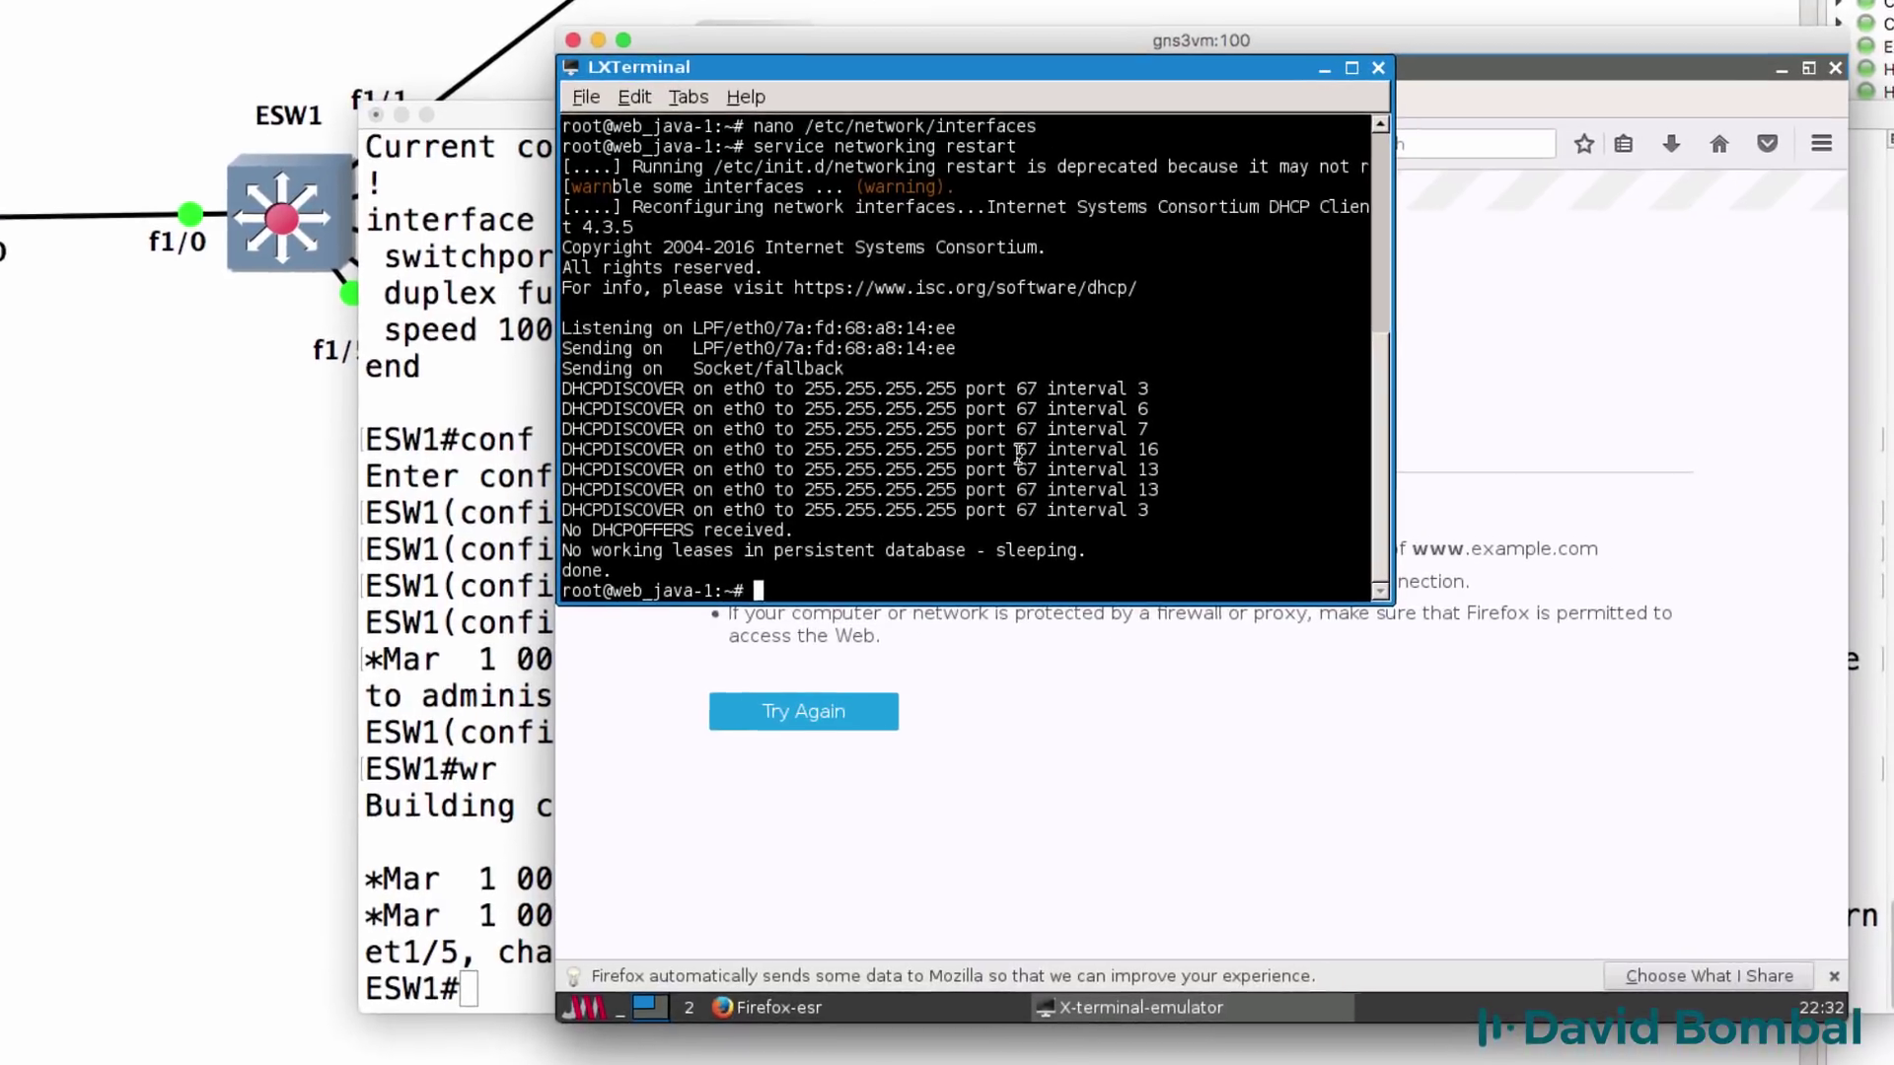
# Step: Rerun the networking restart so web_java-1 obtains DHCP lease 10.1.30.2 from 10.1.30.254
pyautogui.press('Up')
pyautogui.press('Return')
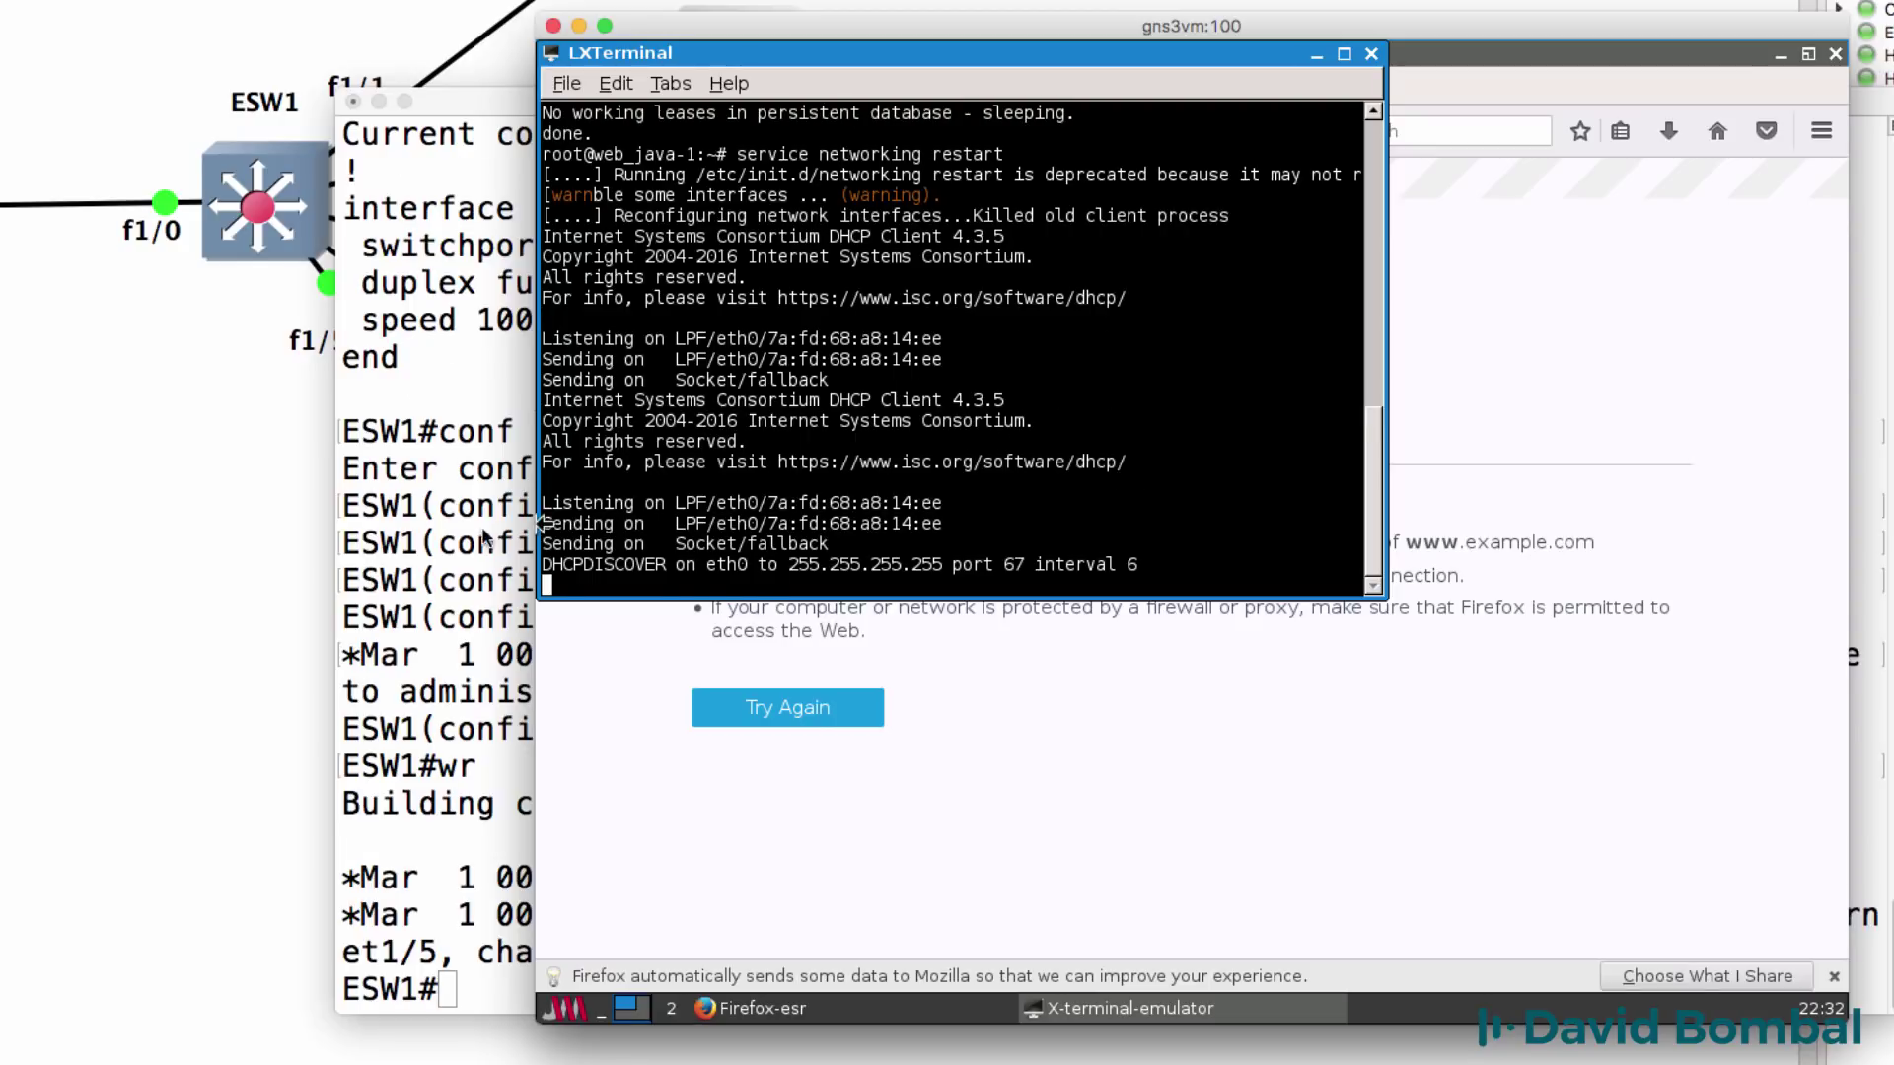
pyautogui.moveTo(962, 505); pyautogui.dragTo(534, 495)
# Step: Confirm the new address with ifconfig and start pinging google.com from the client terminal
pyautogui.click(539, 730)
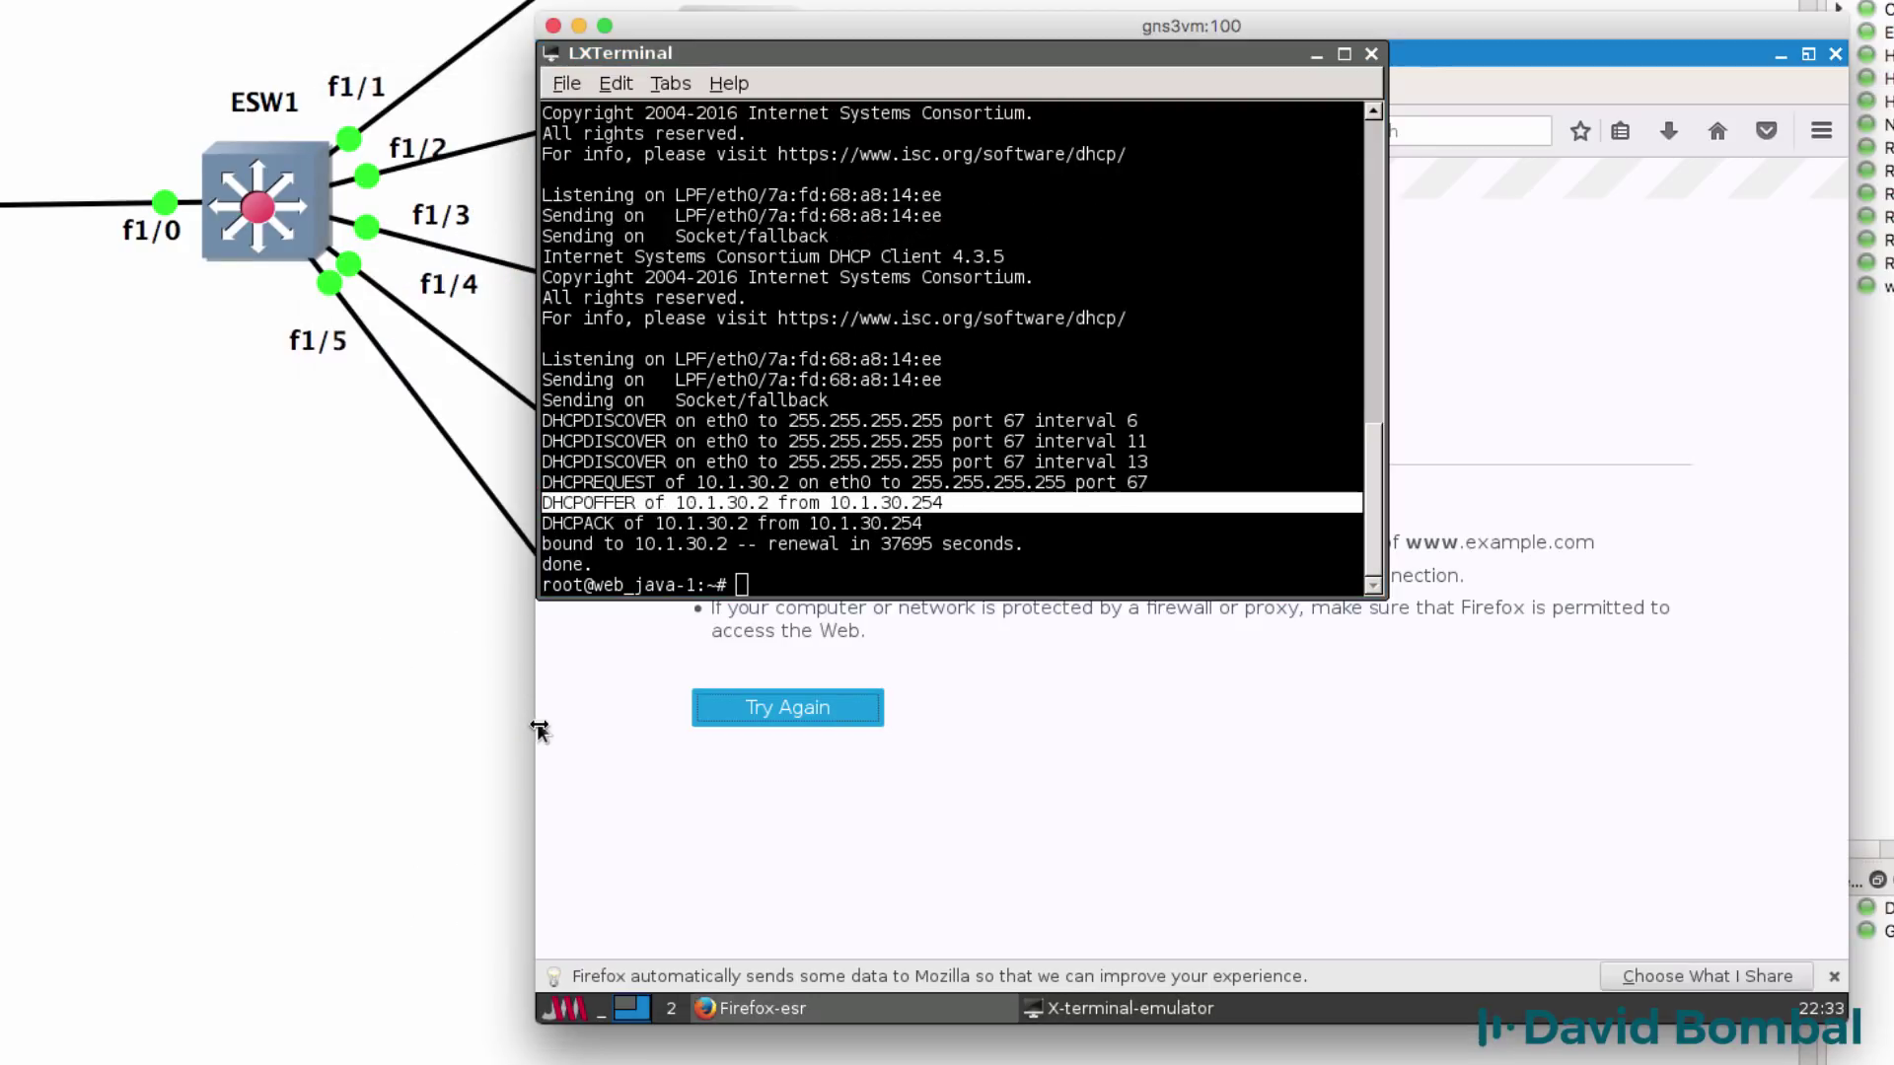
pyautogui.click(1065, 331)
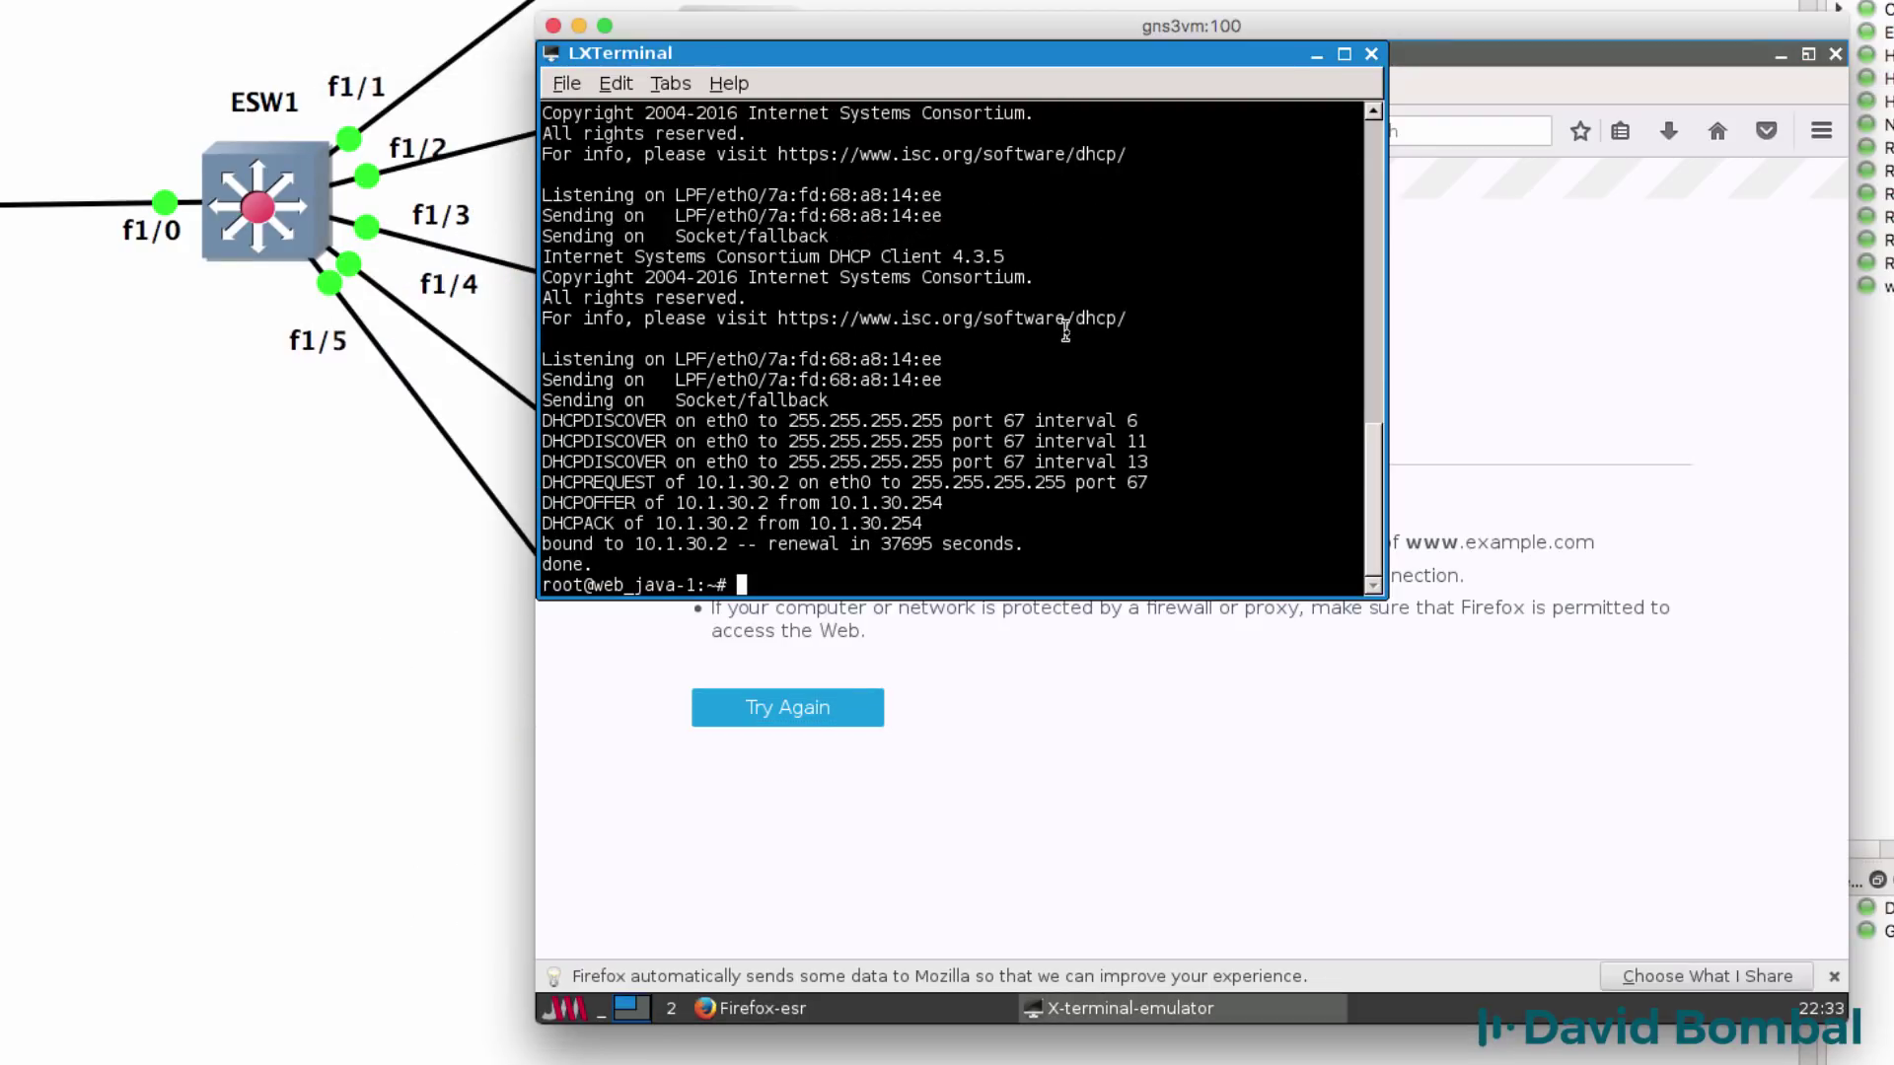
pyautogui.write('ifconfig')
pyautogui.press('Return')
pyautogui.write('ping ')
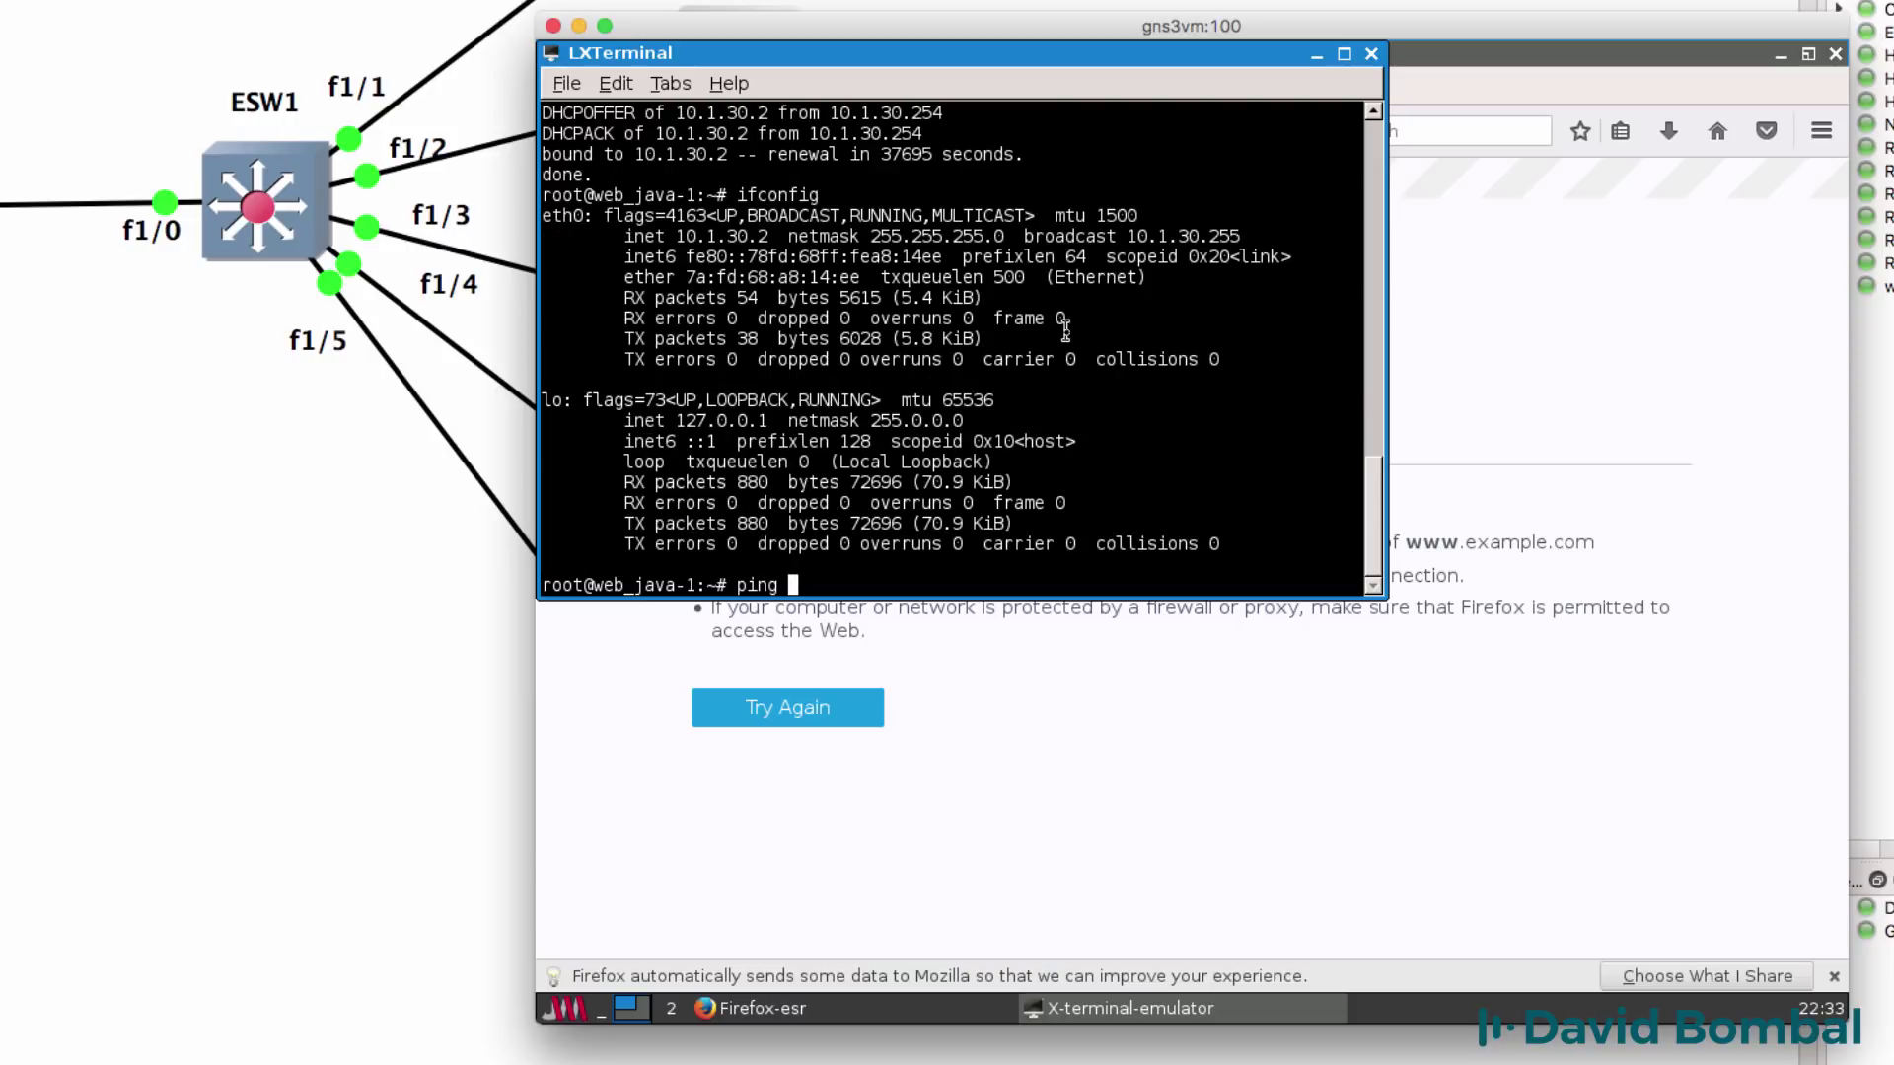
pyautogui.write('google.com')
pyautogui.press('Return')
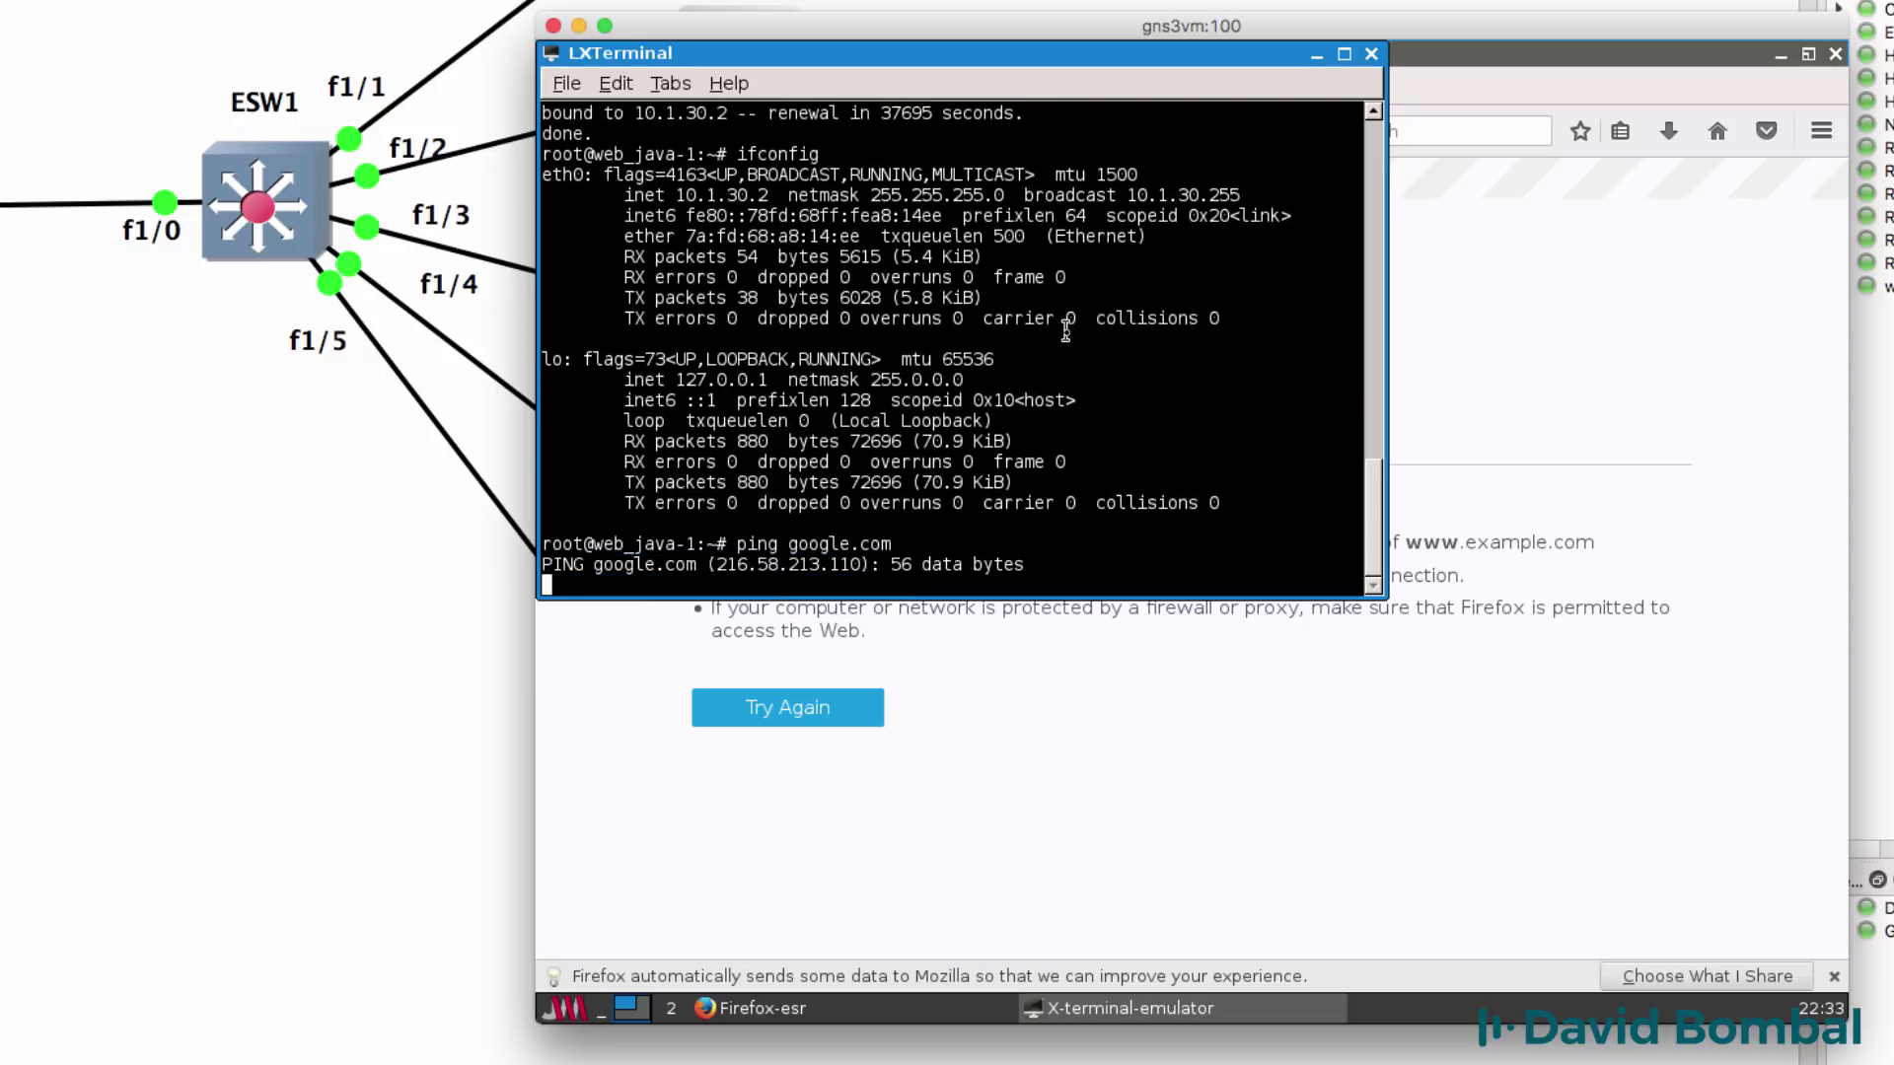
pyautogui.click(1429, 49)
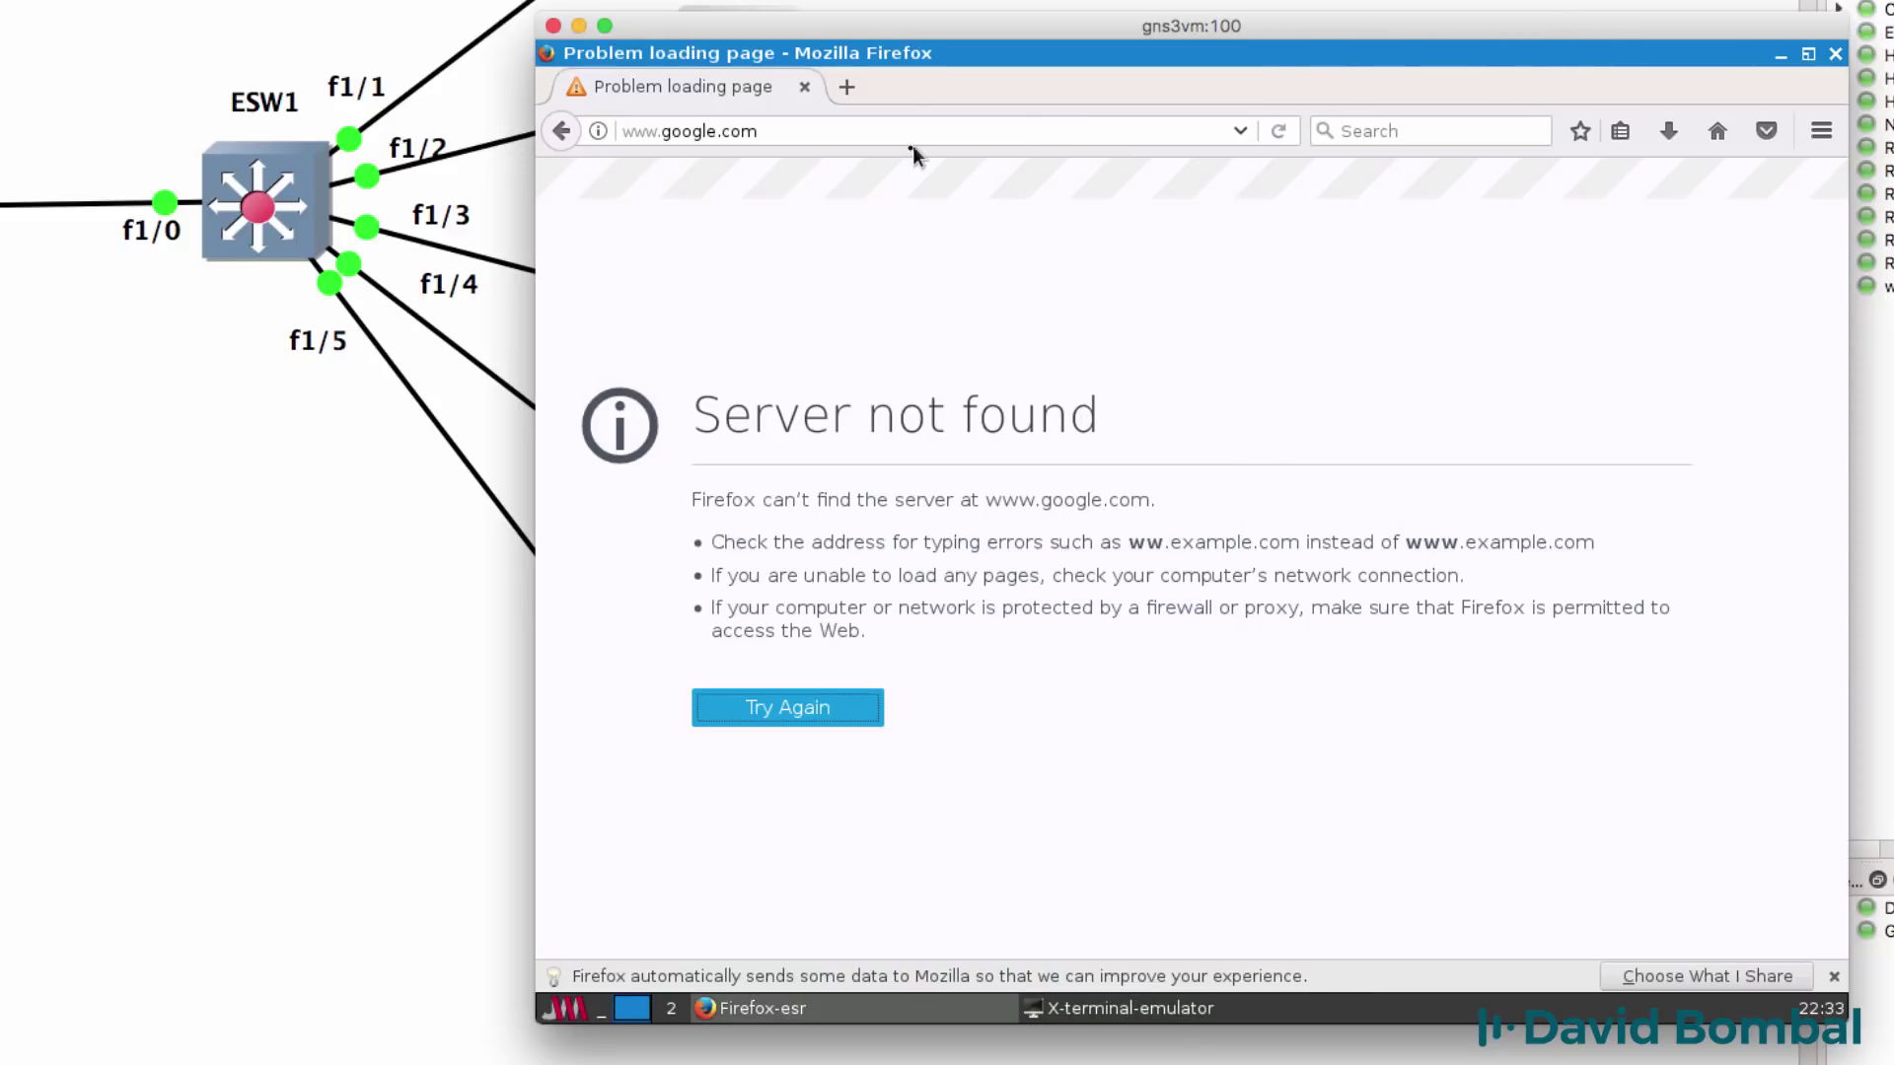
pyautogui.click(900, 130)
pyautogui.press('Return')
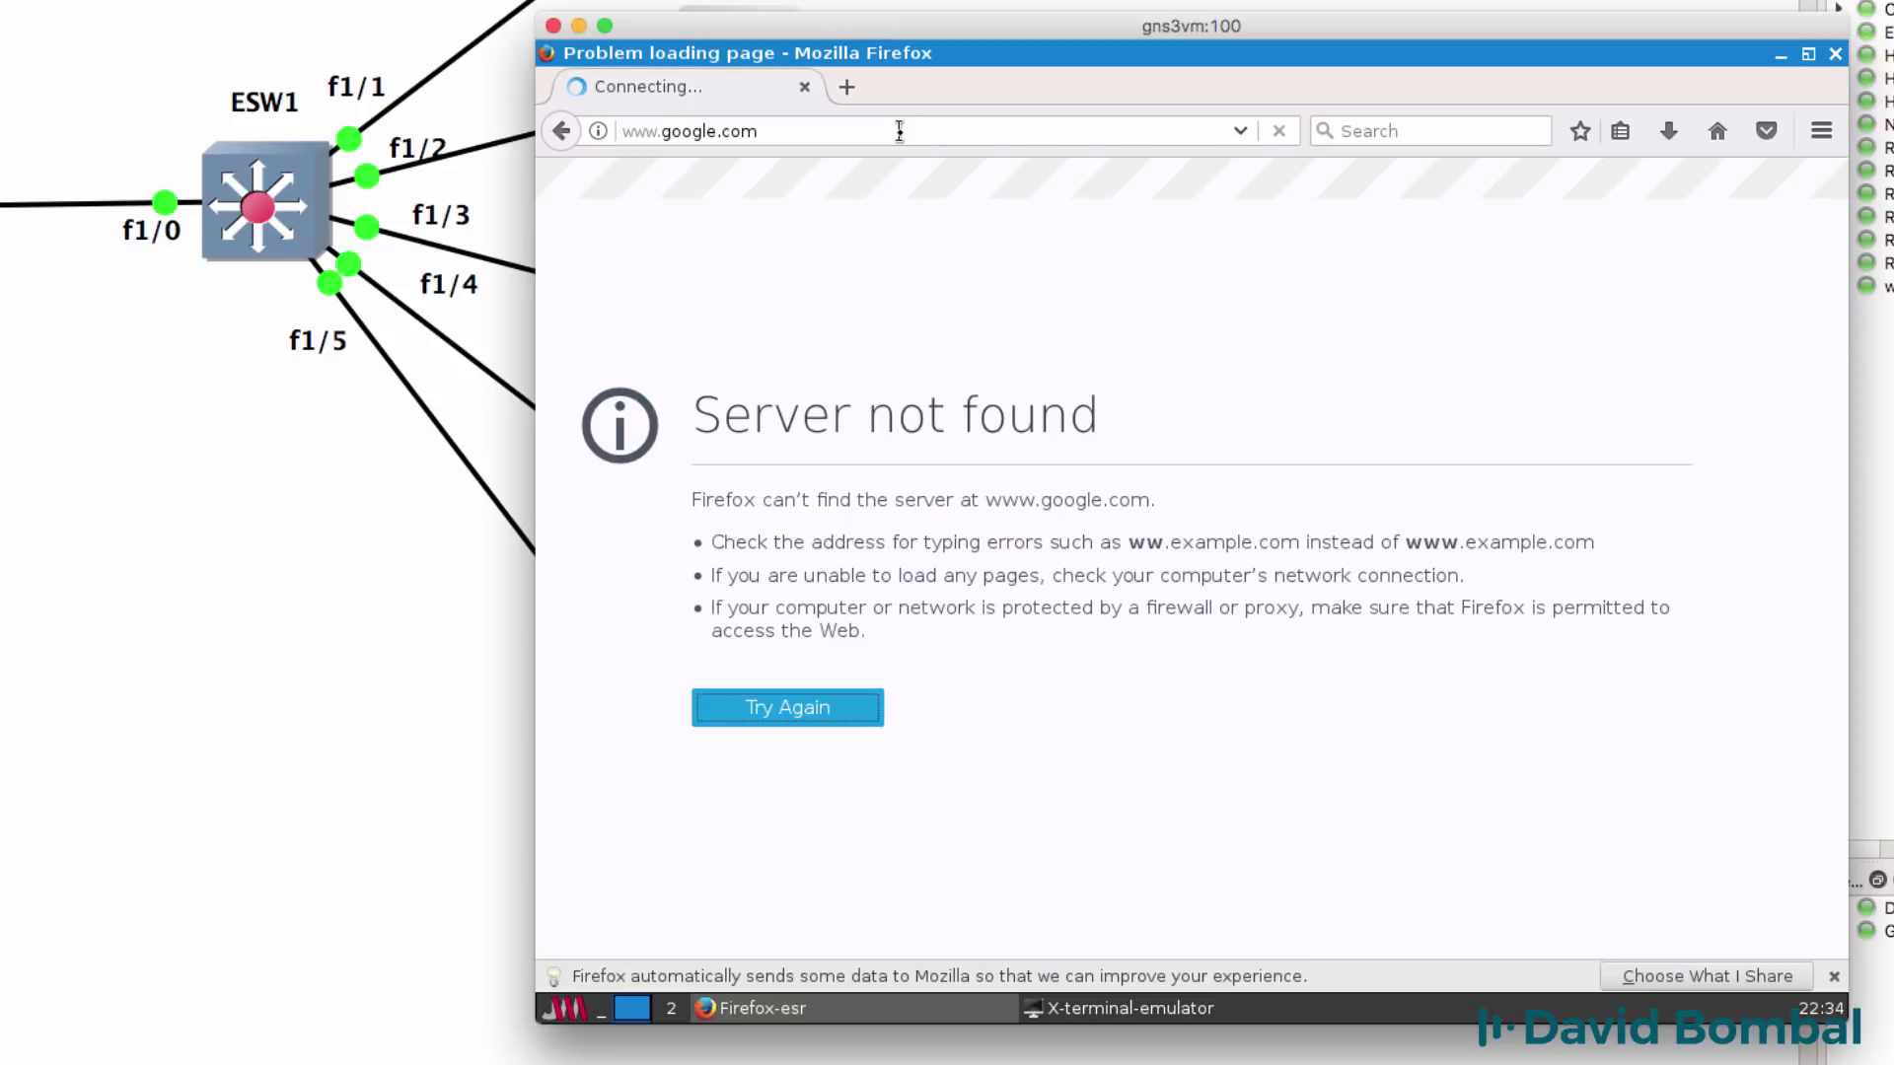
# Step: Load gns3.com in a second browser tab alongside Google
pyautogui.click(847, 90)
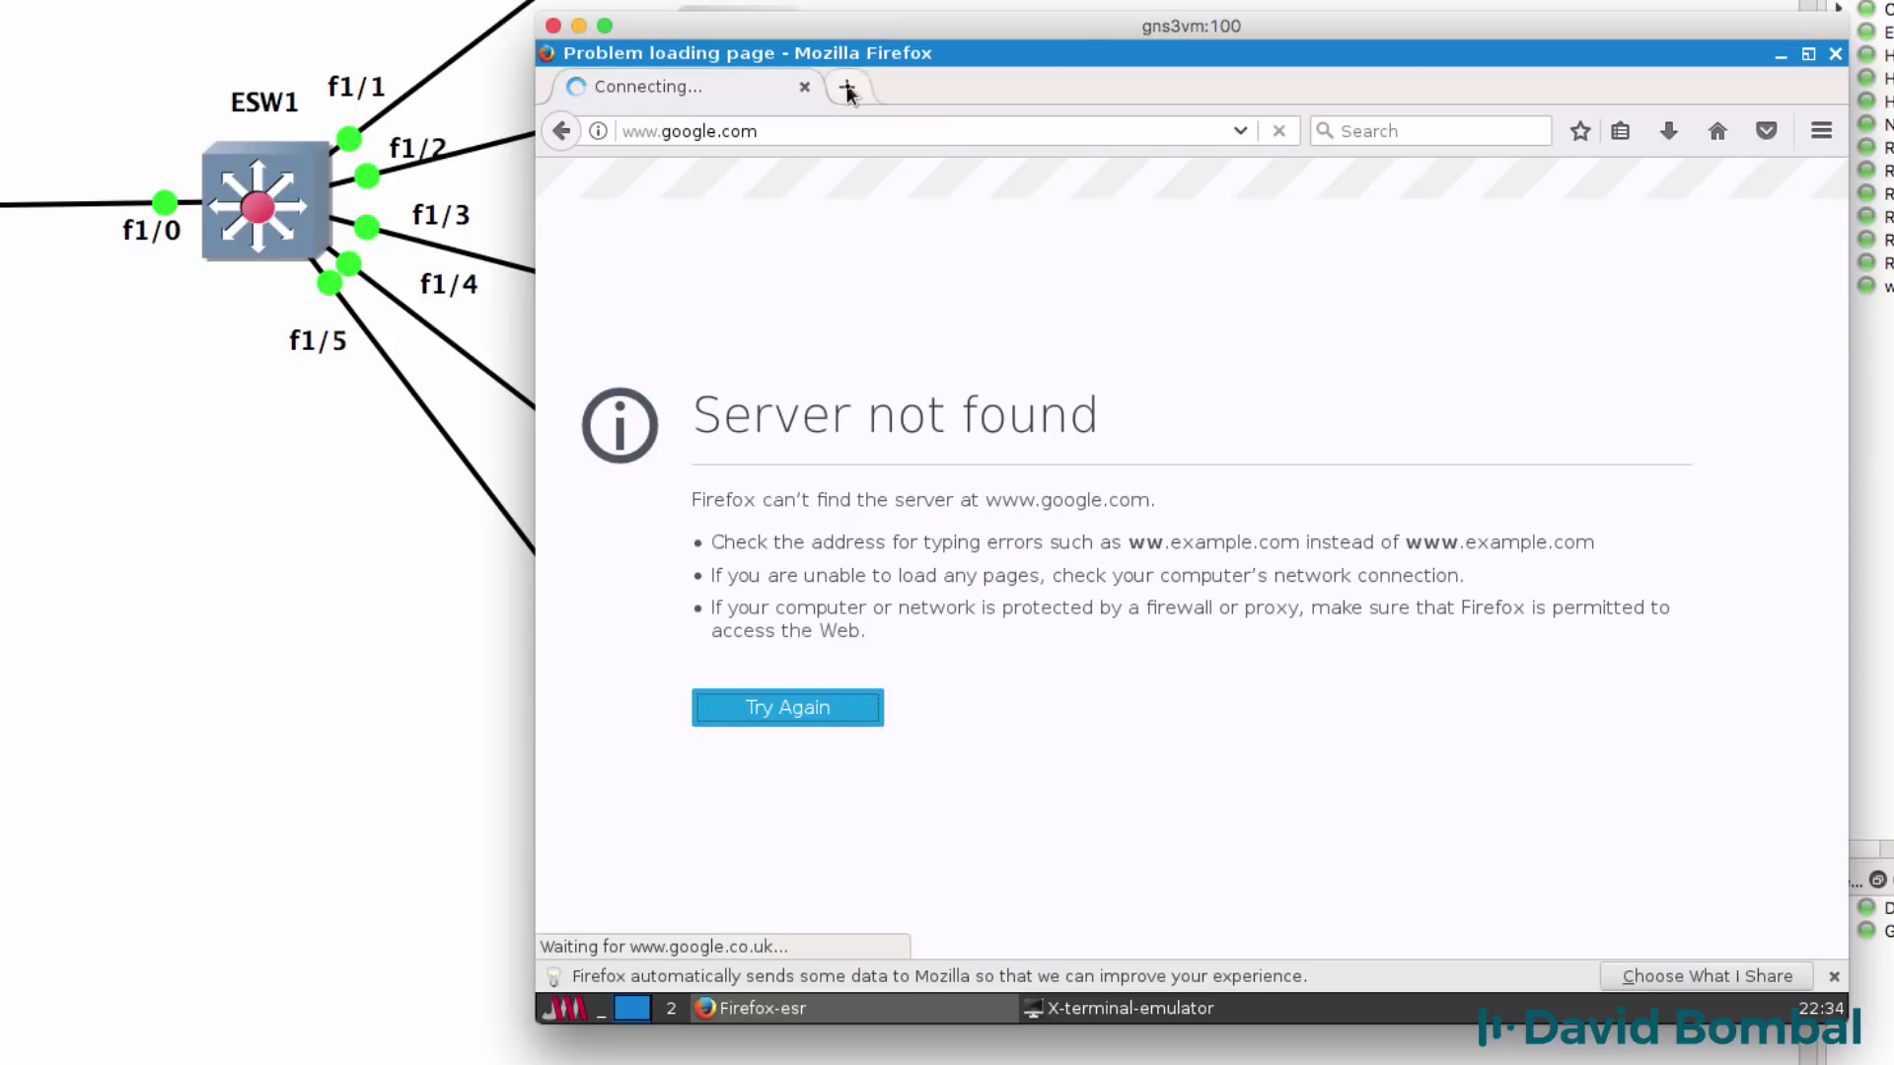
pyautogui.write('gns3.com')
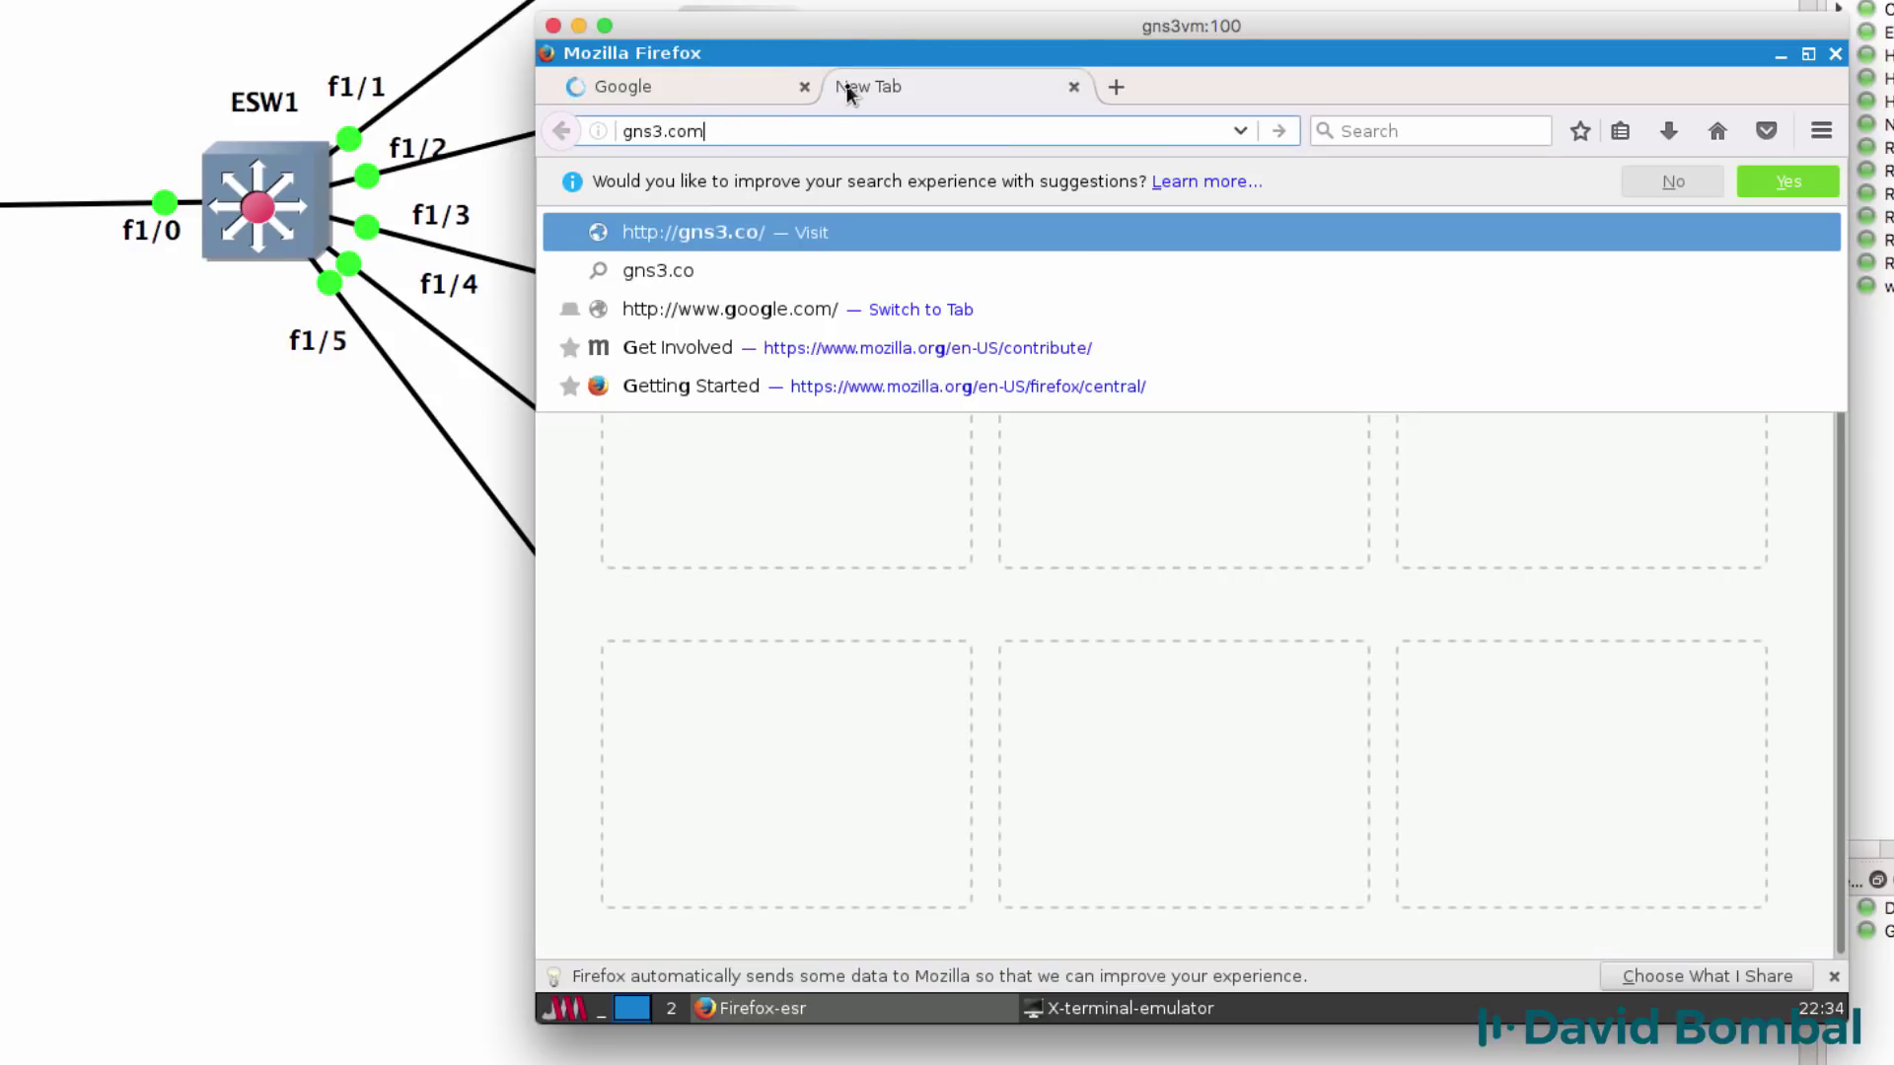
pyautogui.press('Return')
pyautogui.click(692, 86)
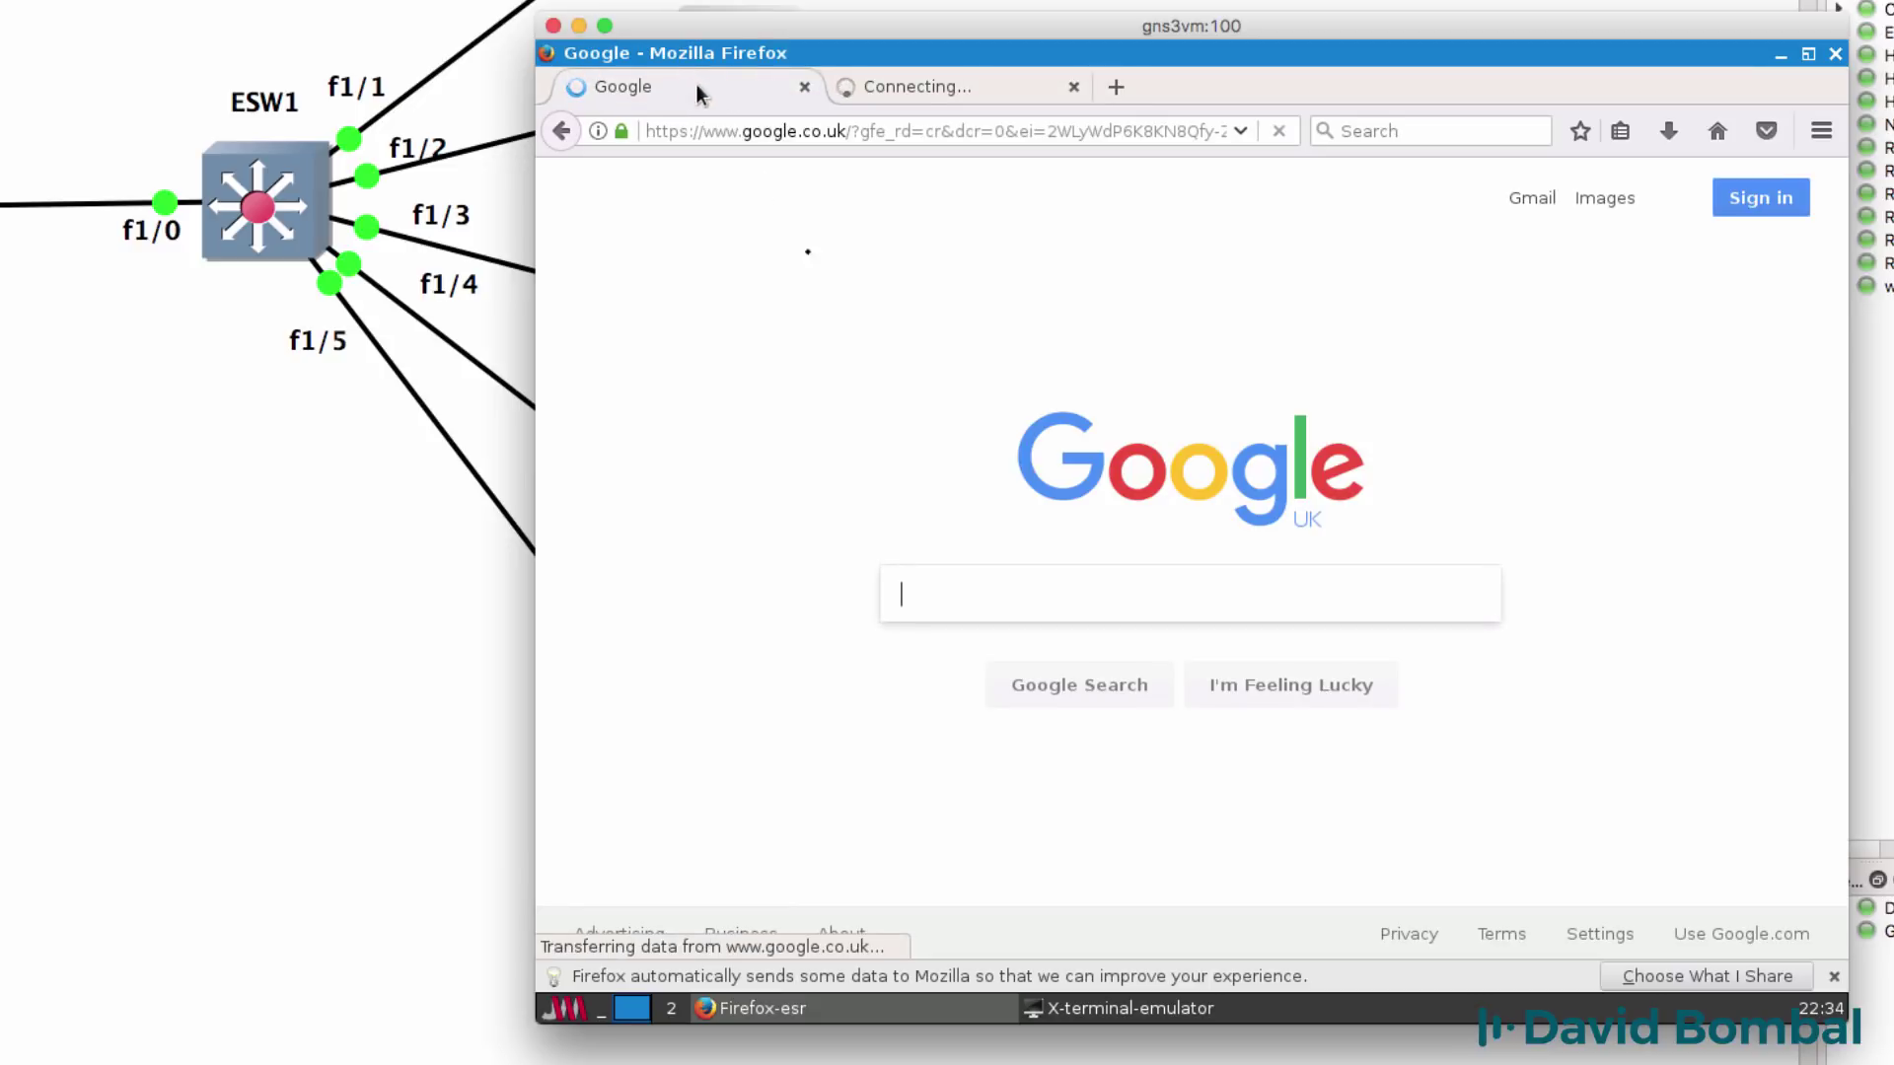
pyautogui.click(903, 88)
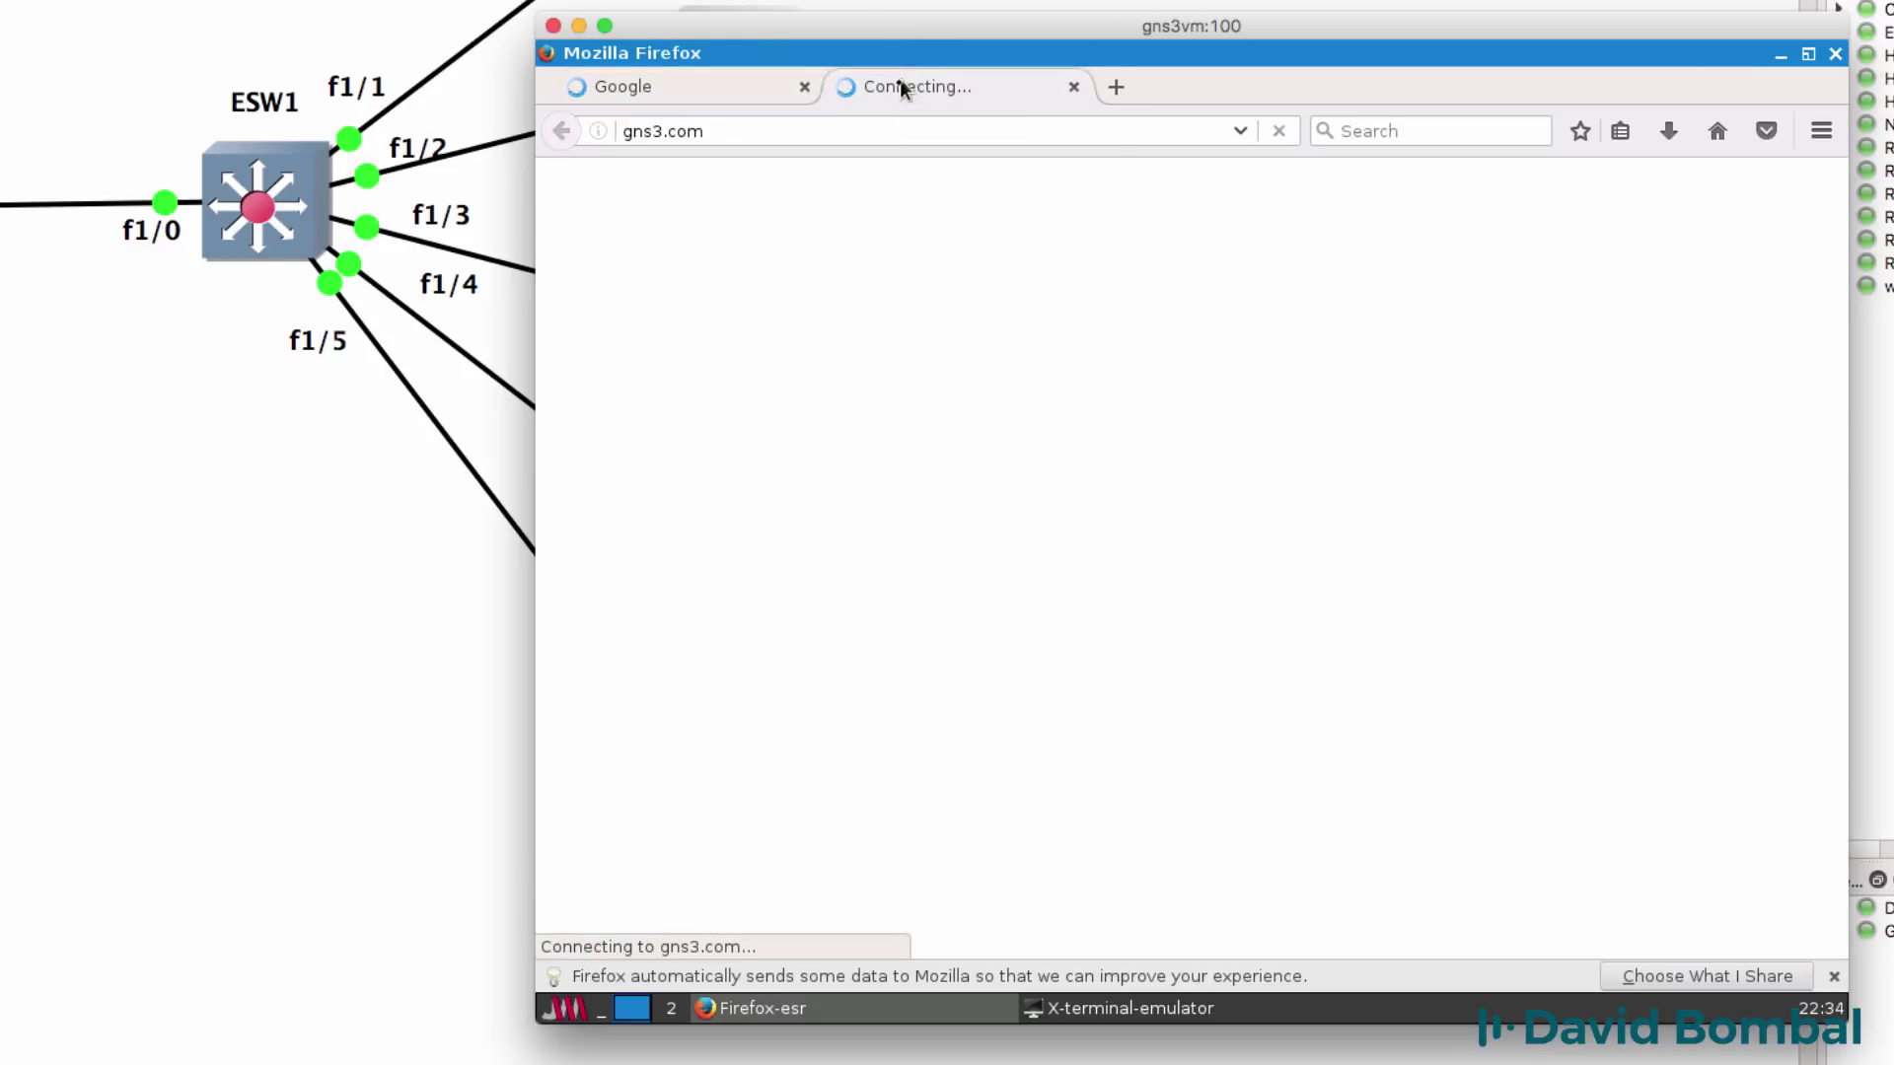
pyautogui.click(712, 91)
# Step: Search Google for 'cisco bgp' while gns3.com keeps loading in the other tab
pyautogui.click(1076, 582)
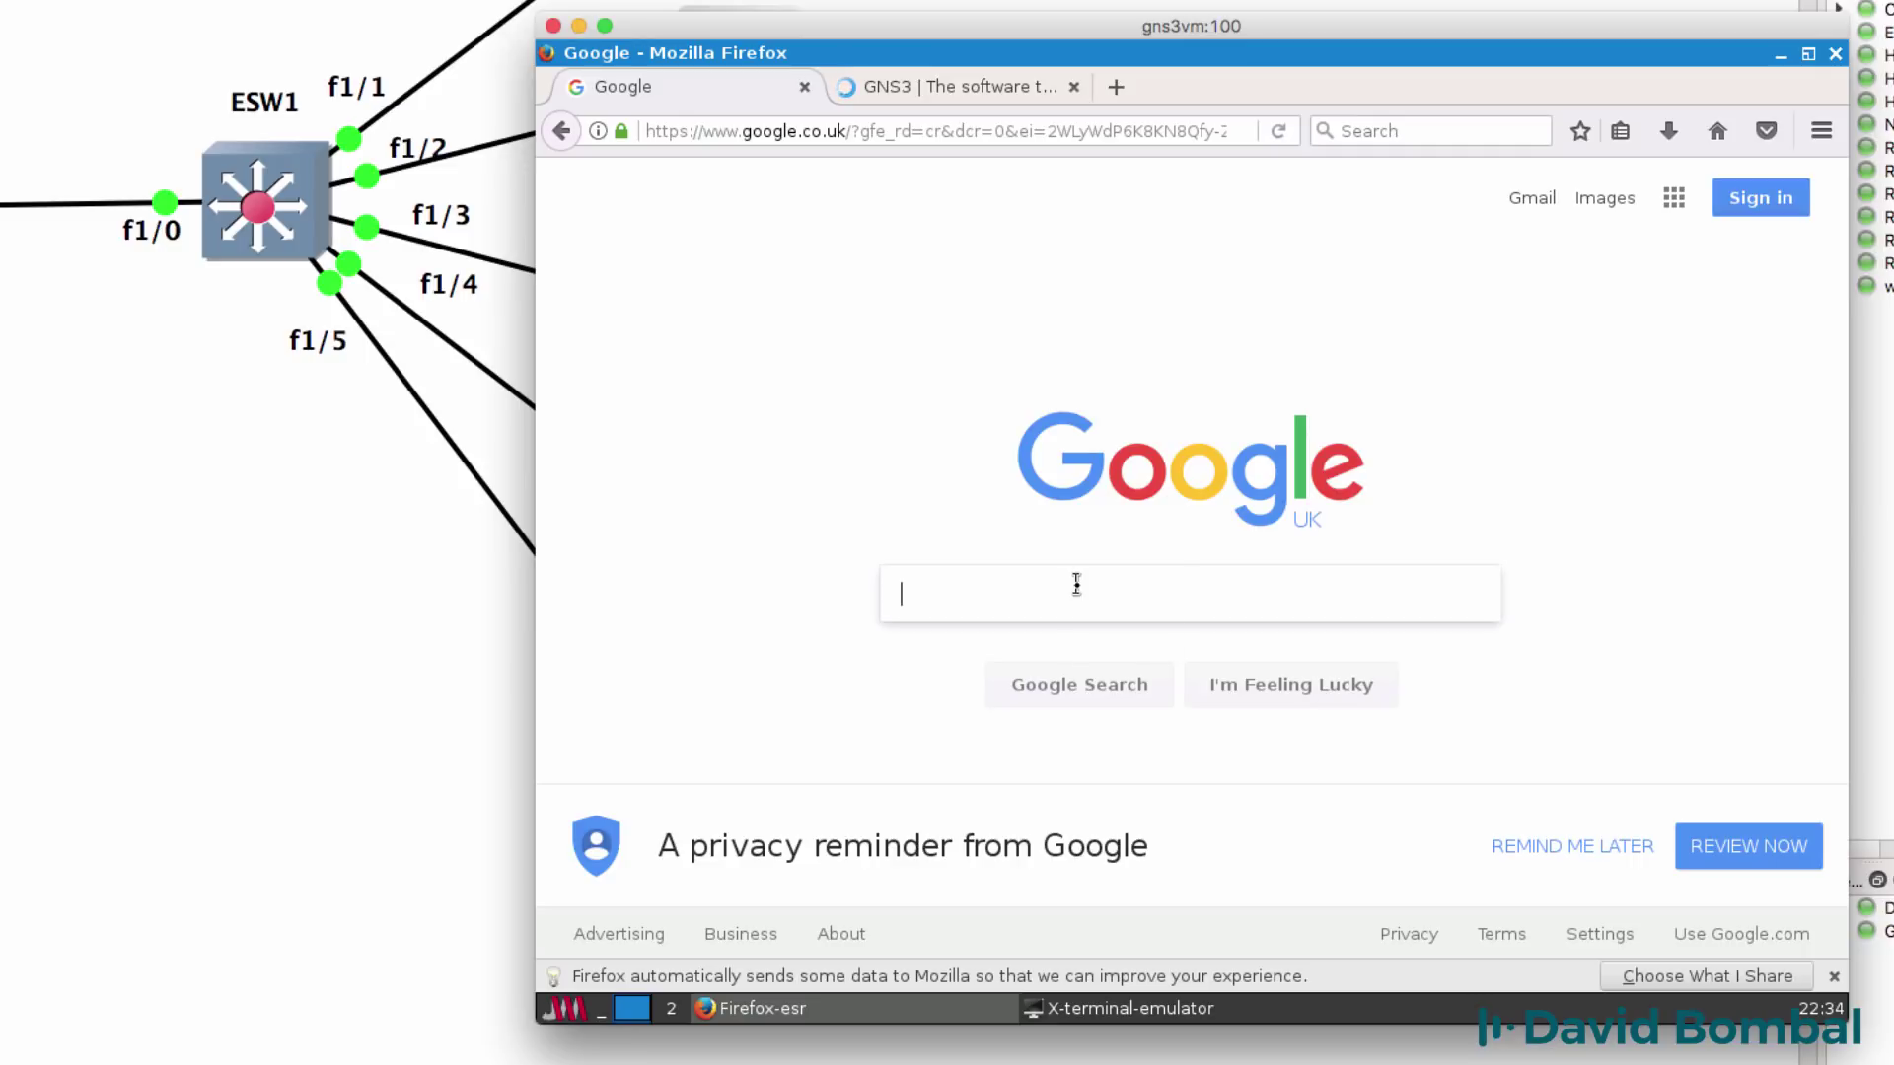
pyautogui.write('c')
pyautogui.press('BackSpace')
pyautogui.write('cisco bgp')
pyautogui.press('Return')
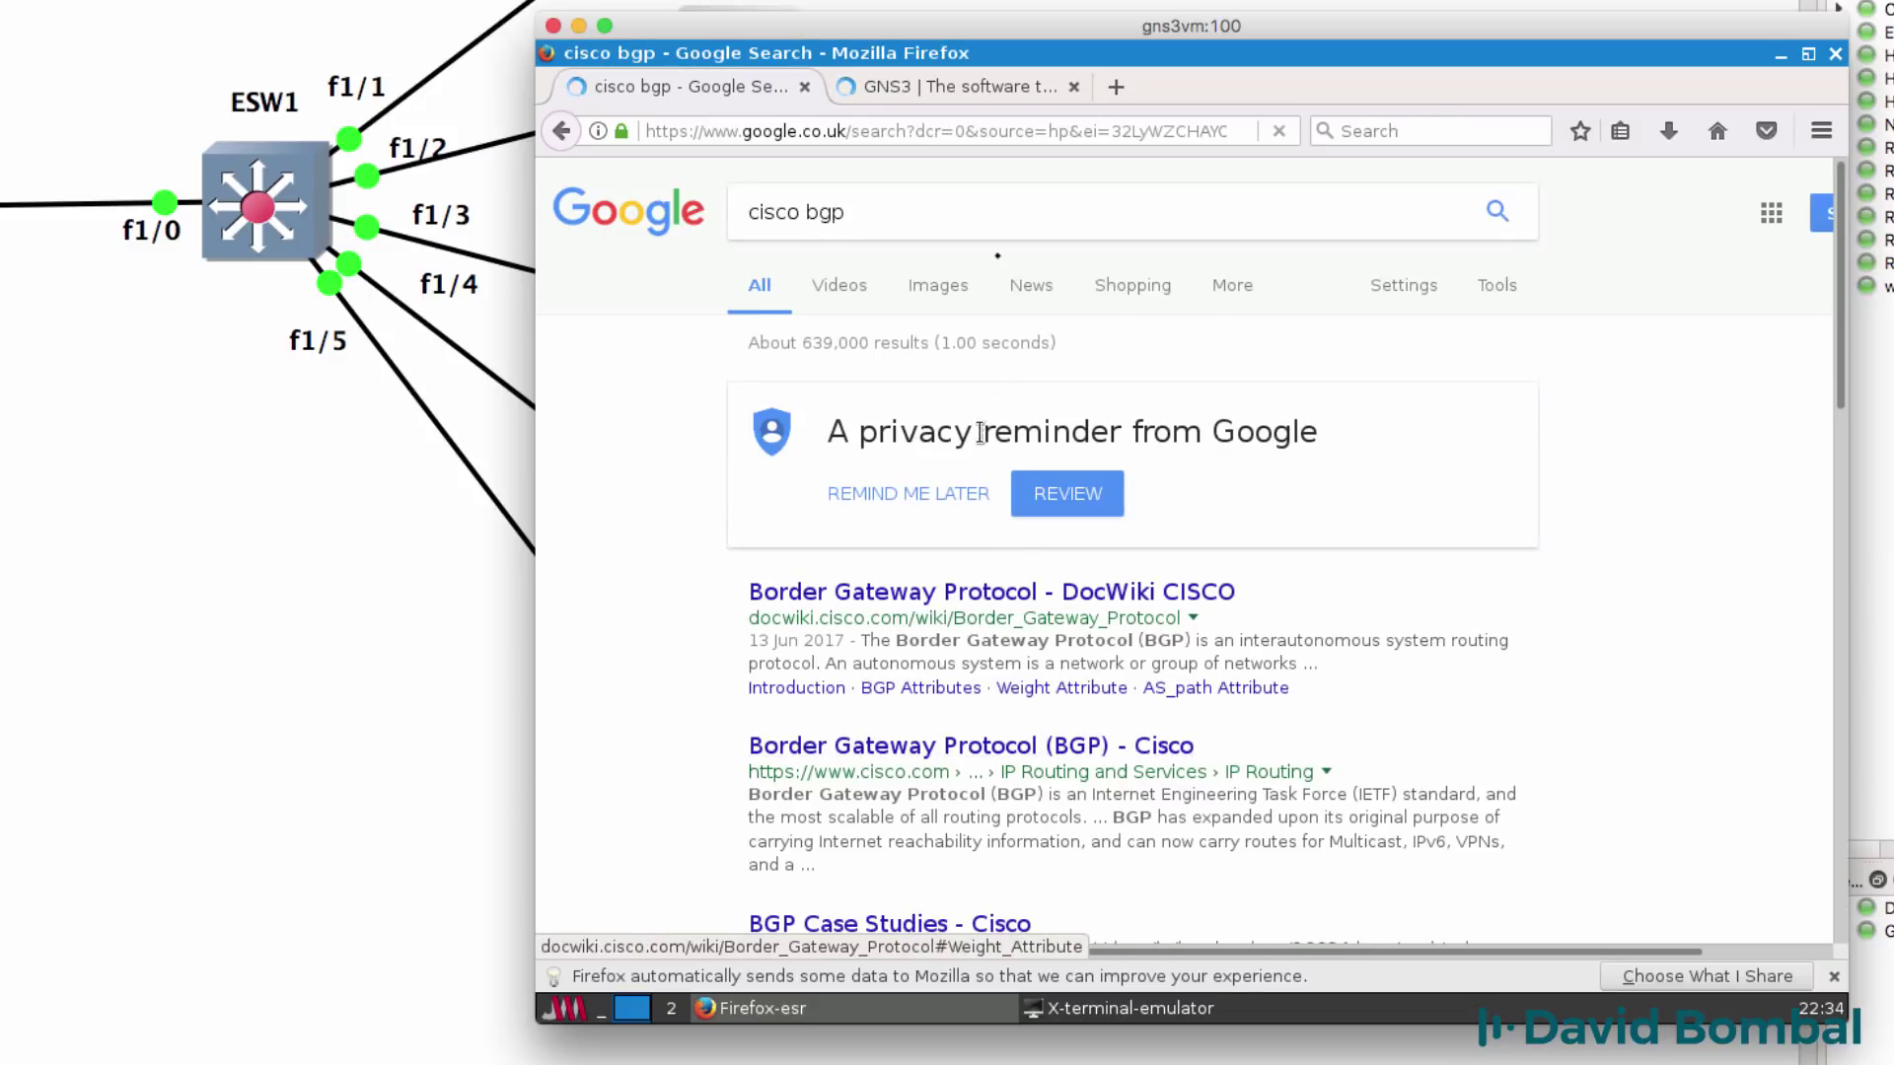
pyautogui.click(951, 85)
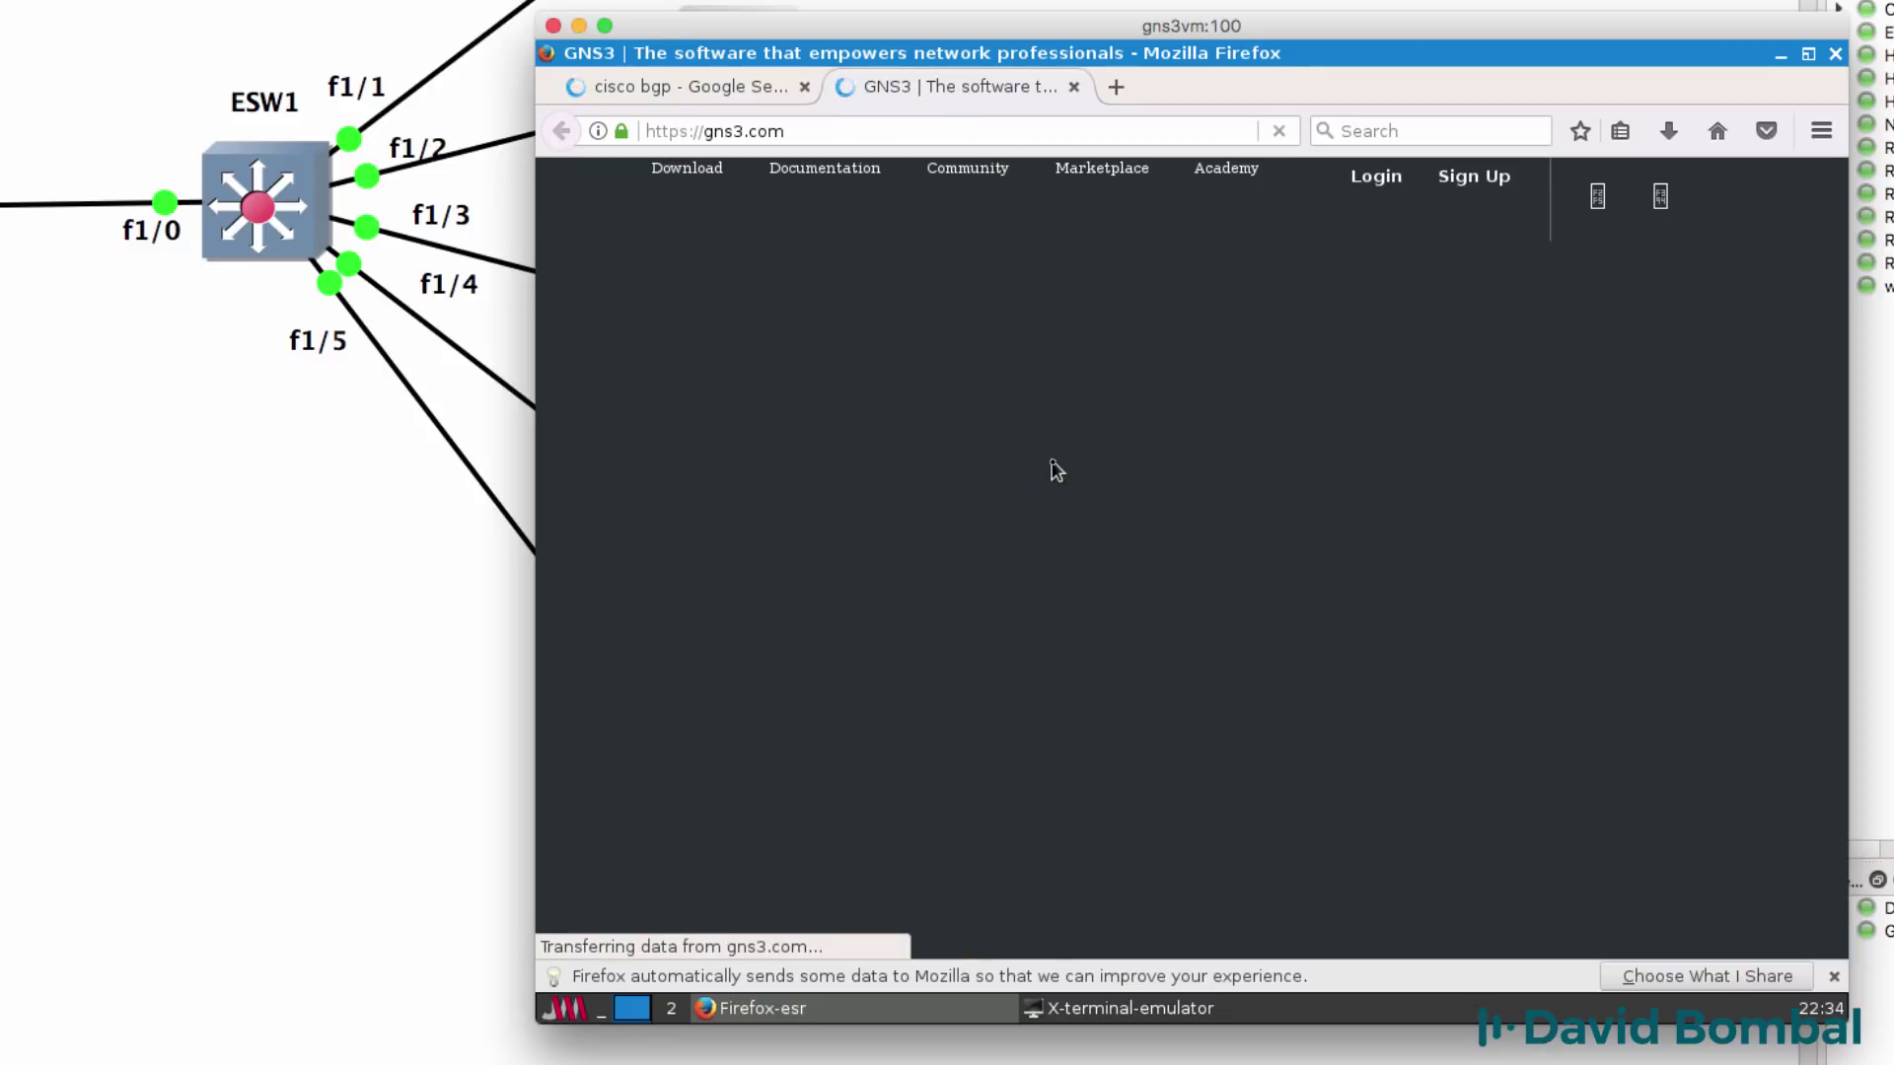
pyautogui.click(710, 86)
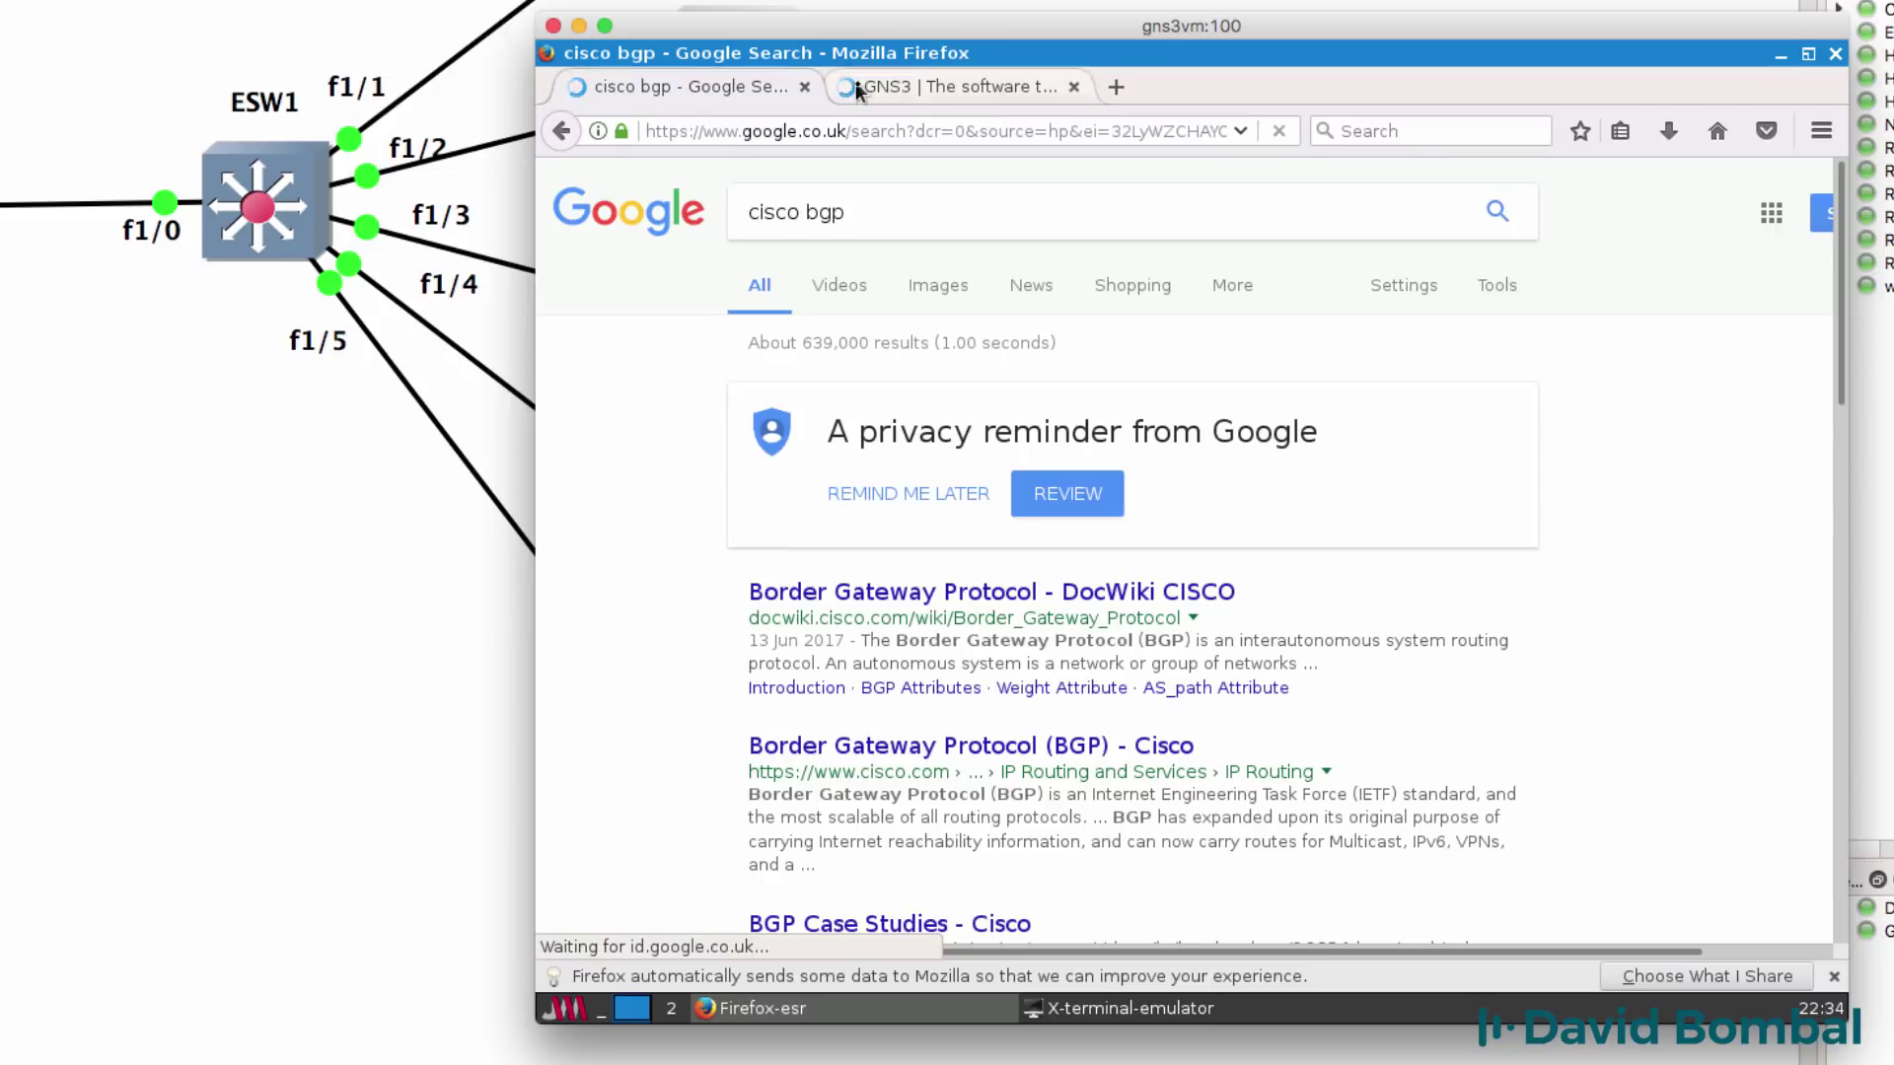
pyautogui.click(932, 86)
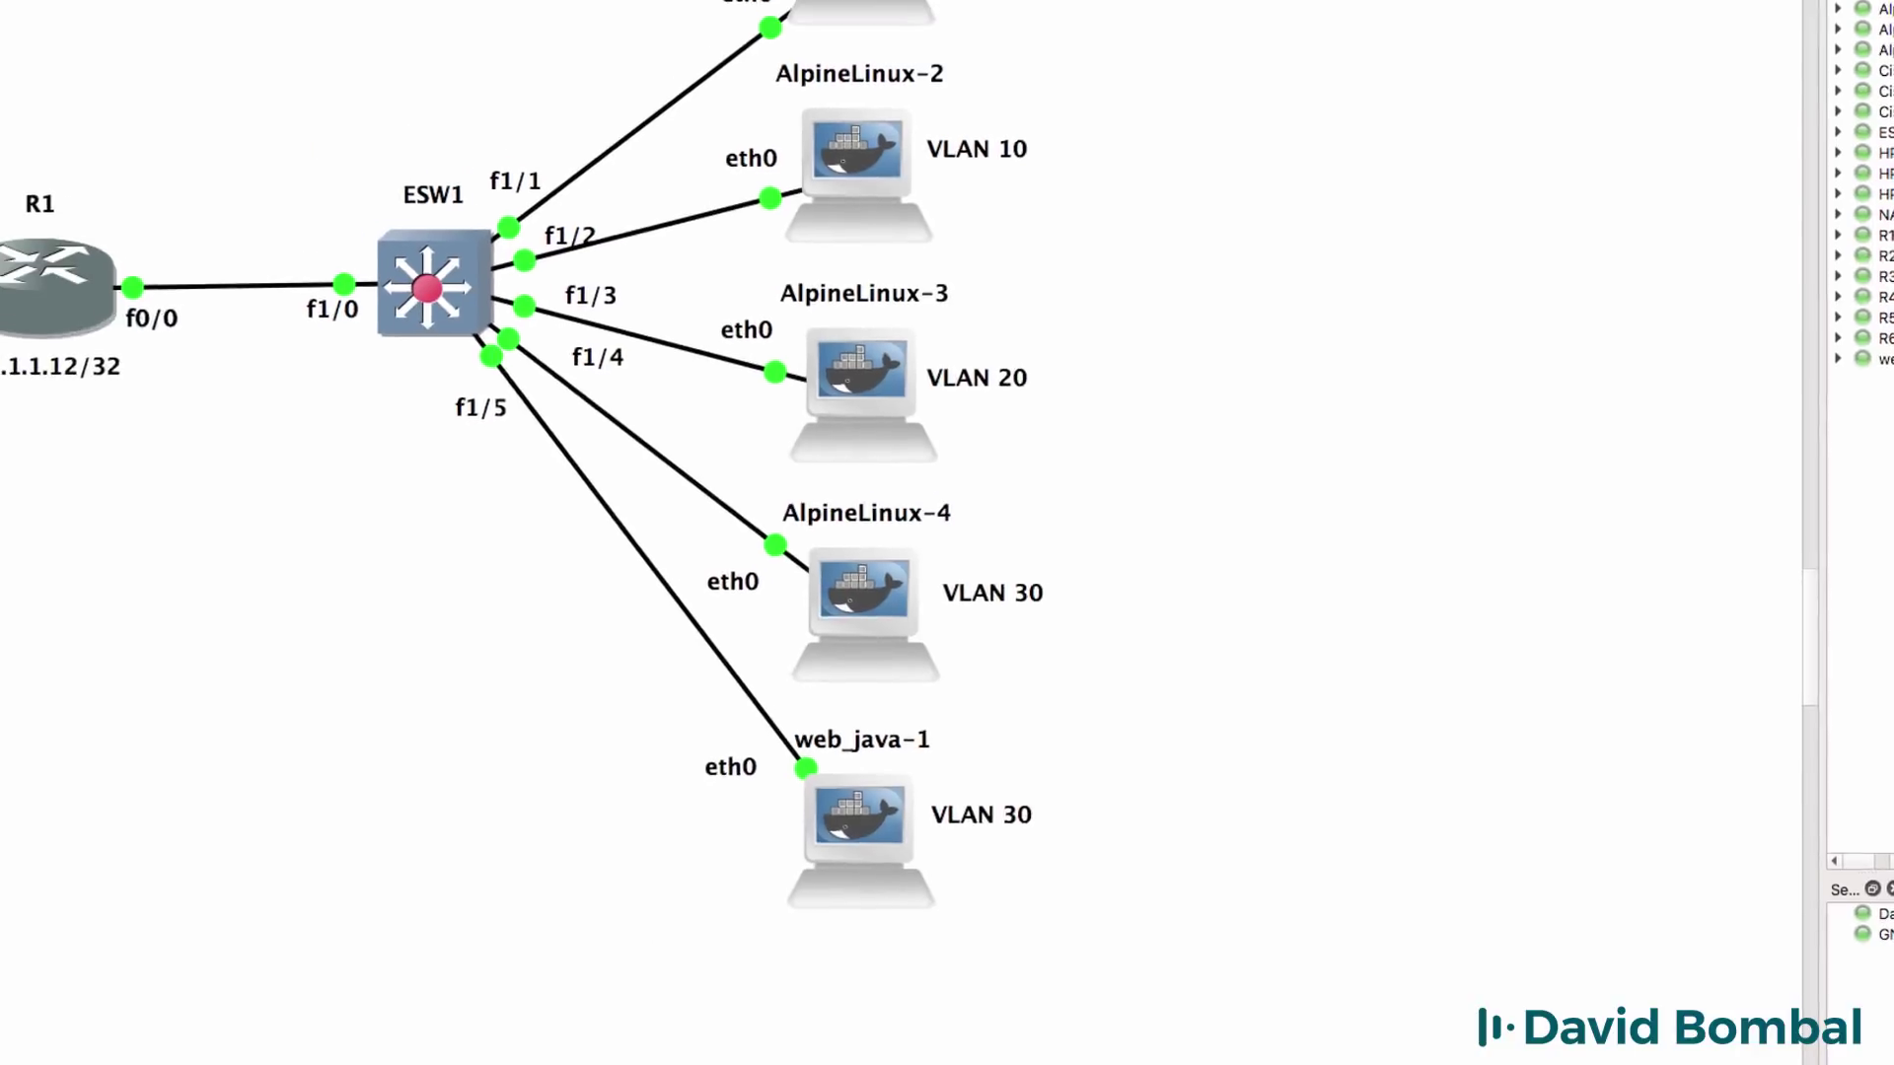
# Step: Draw an ellipse enclosing R1, ESW1 and its hosts, lowered one layer behind the devices
pyautogui.scroll(-5, 741, 273)
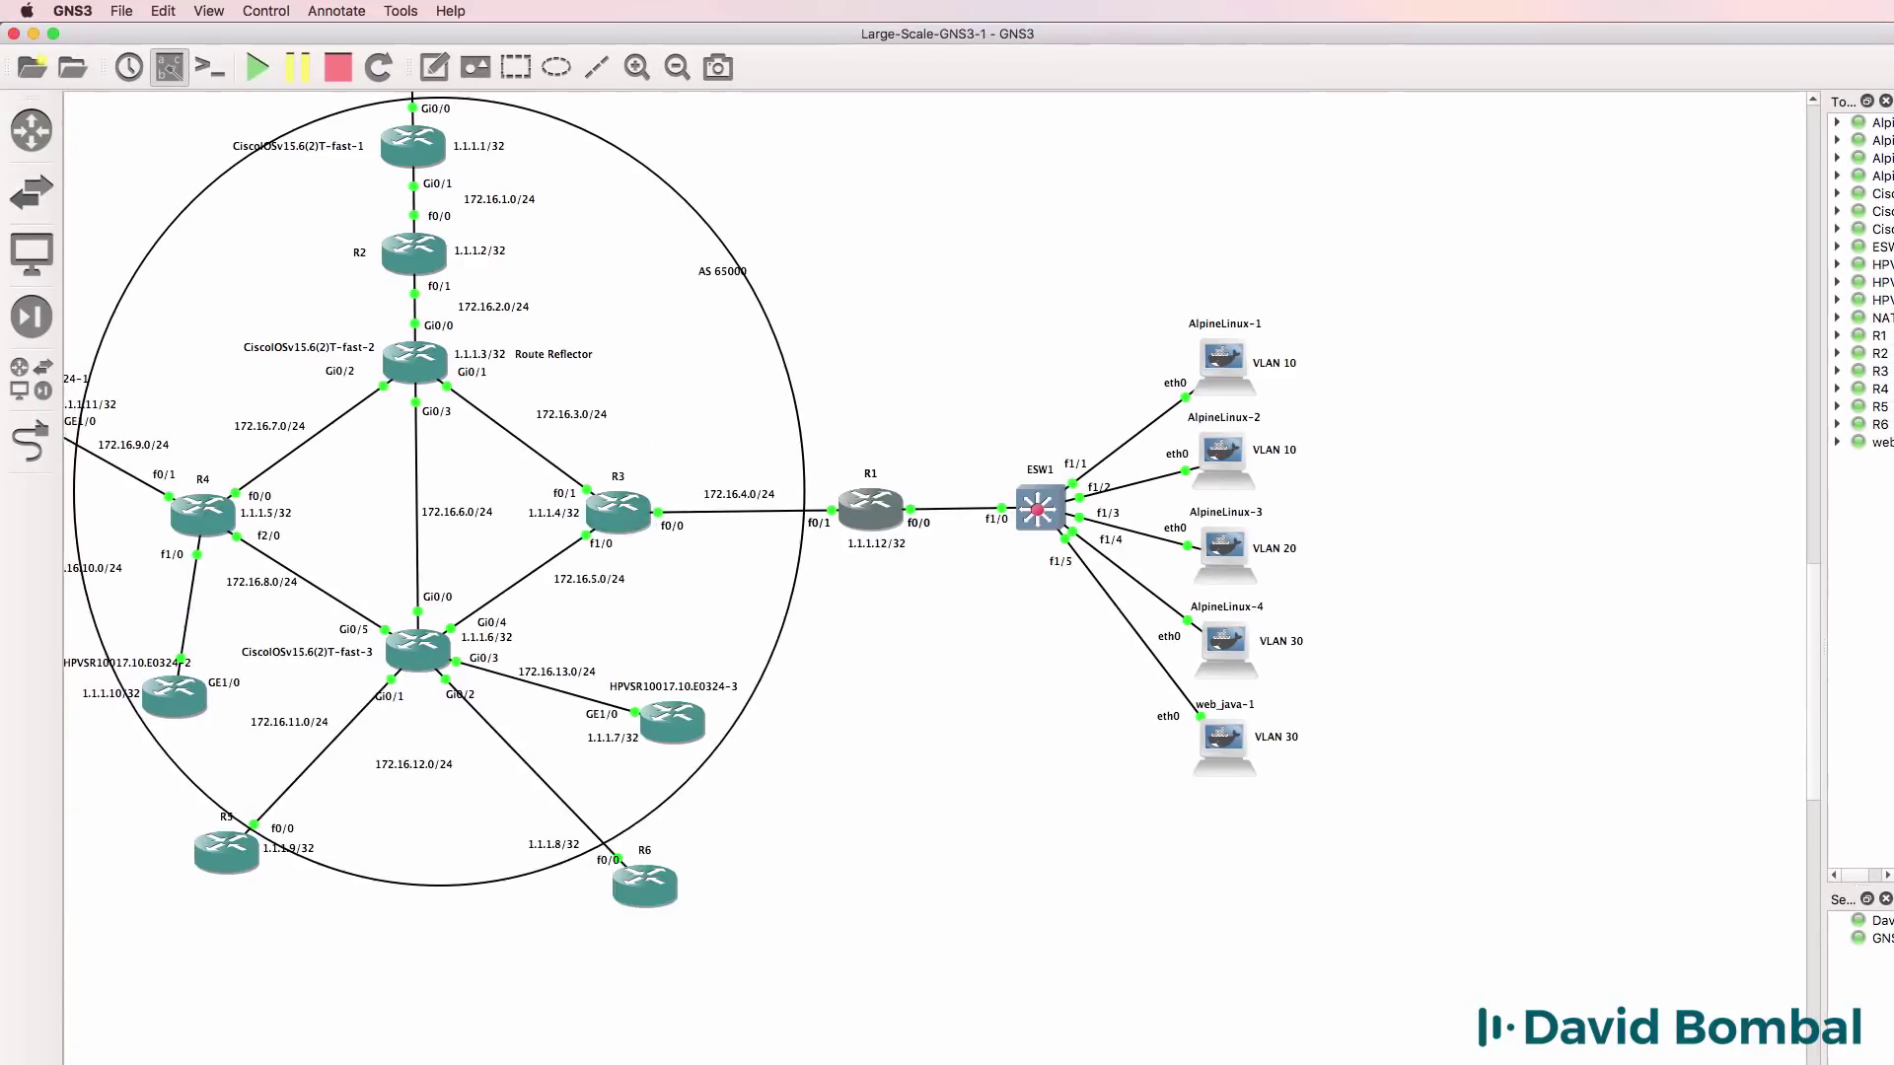
pyautogui.click(557, 66)
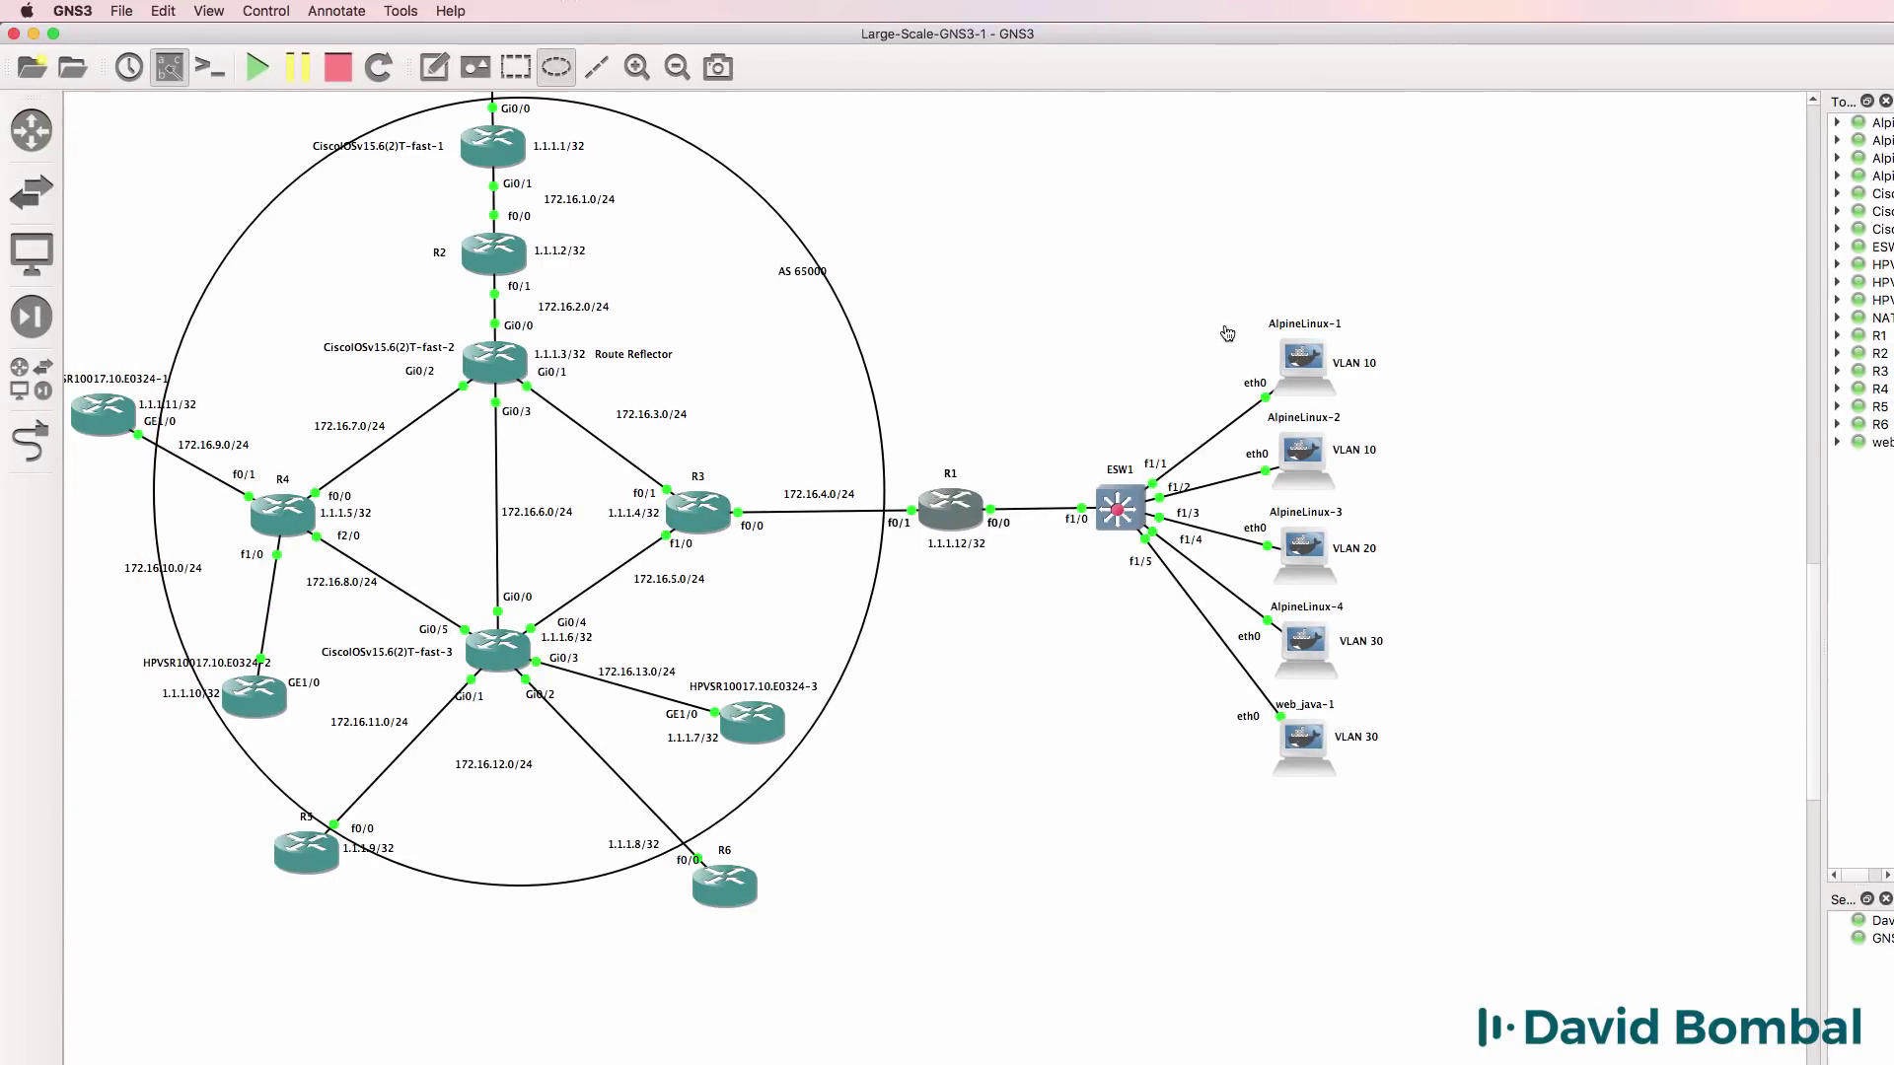
pyautogui.click(1041, 313)
pyautogui.moveTo(1164, 393); pyautogui.dragTo(1420, 363)
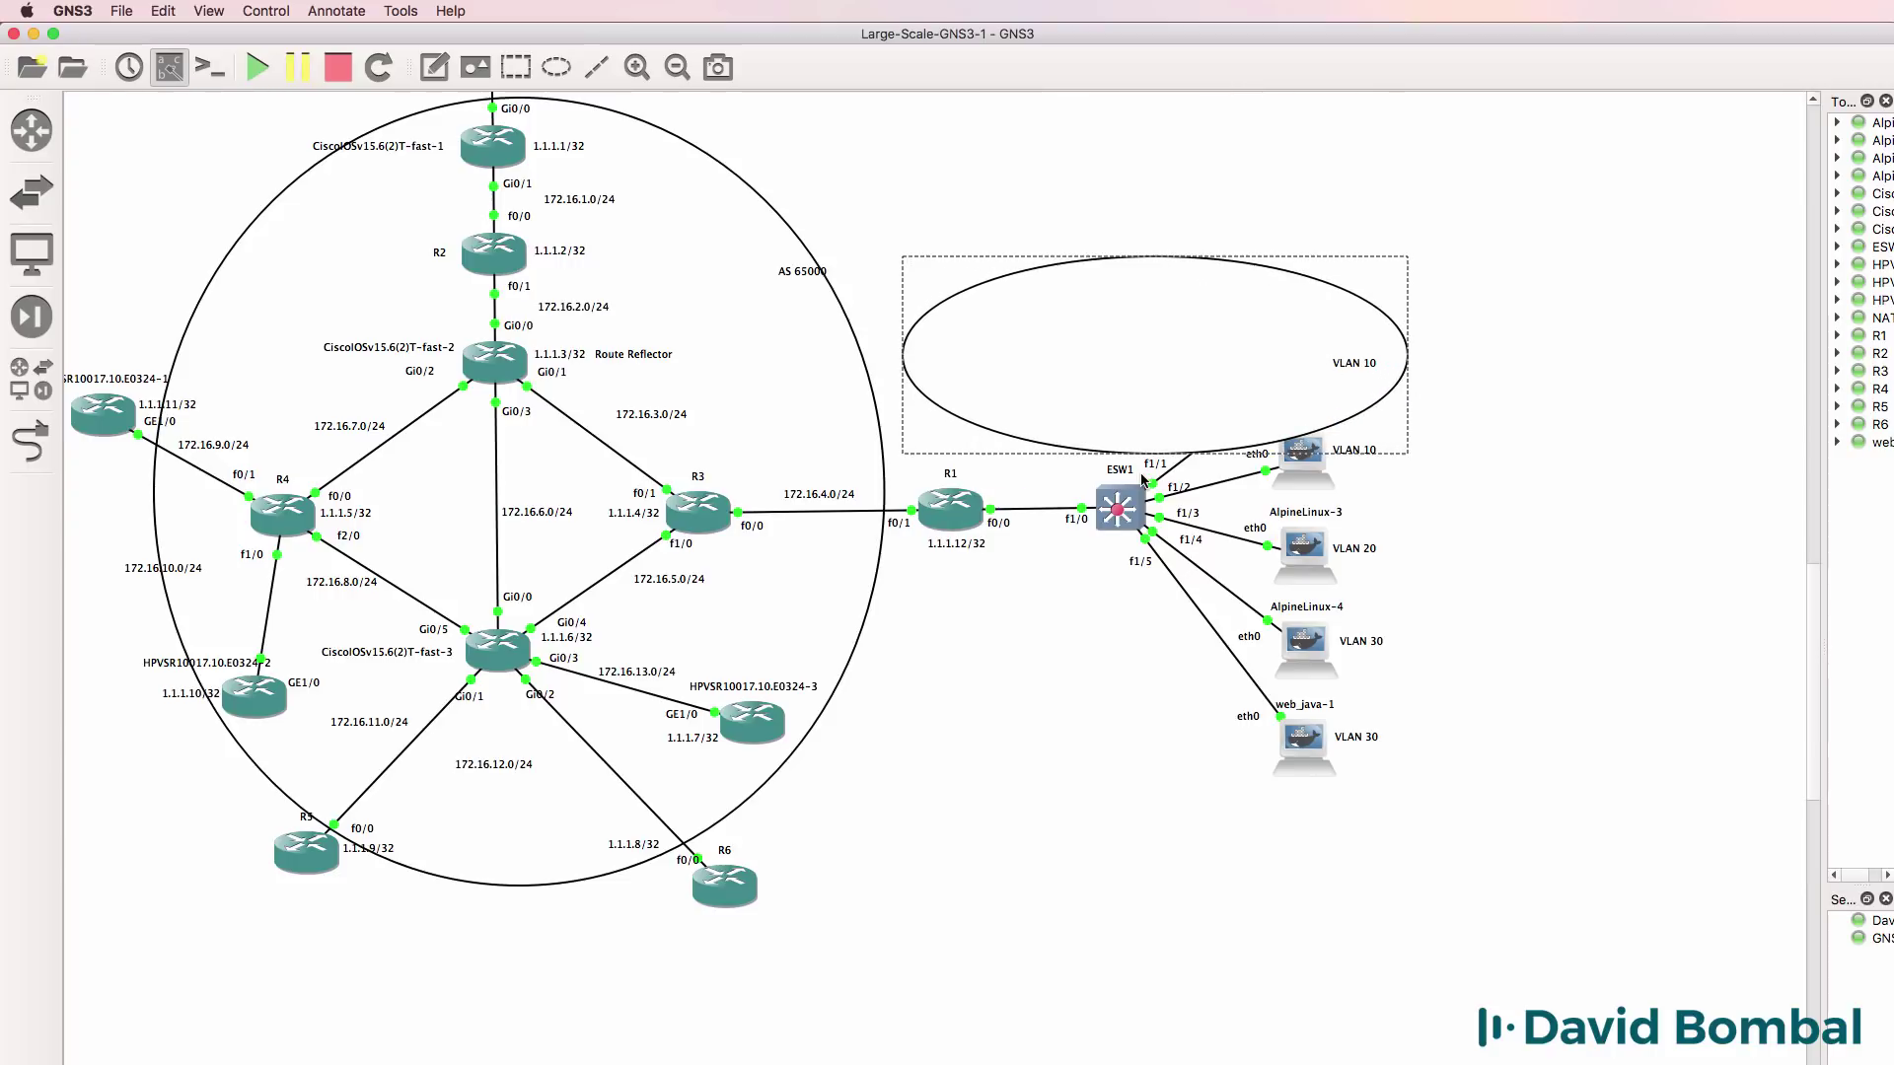
pyautogui.moveTo(1144, 455); pyautogui.dragTo(1174, 813)
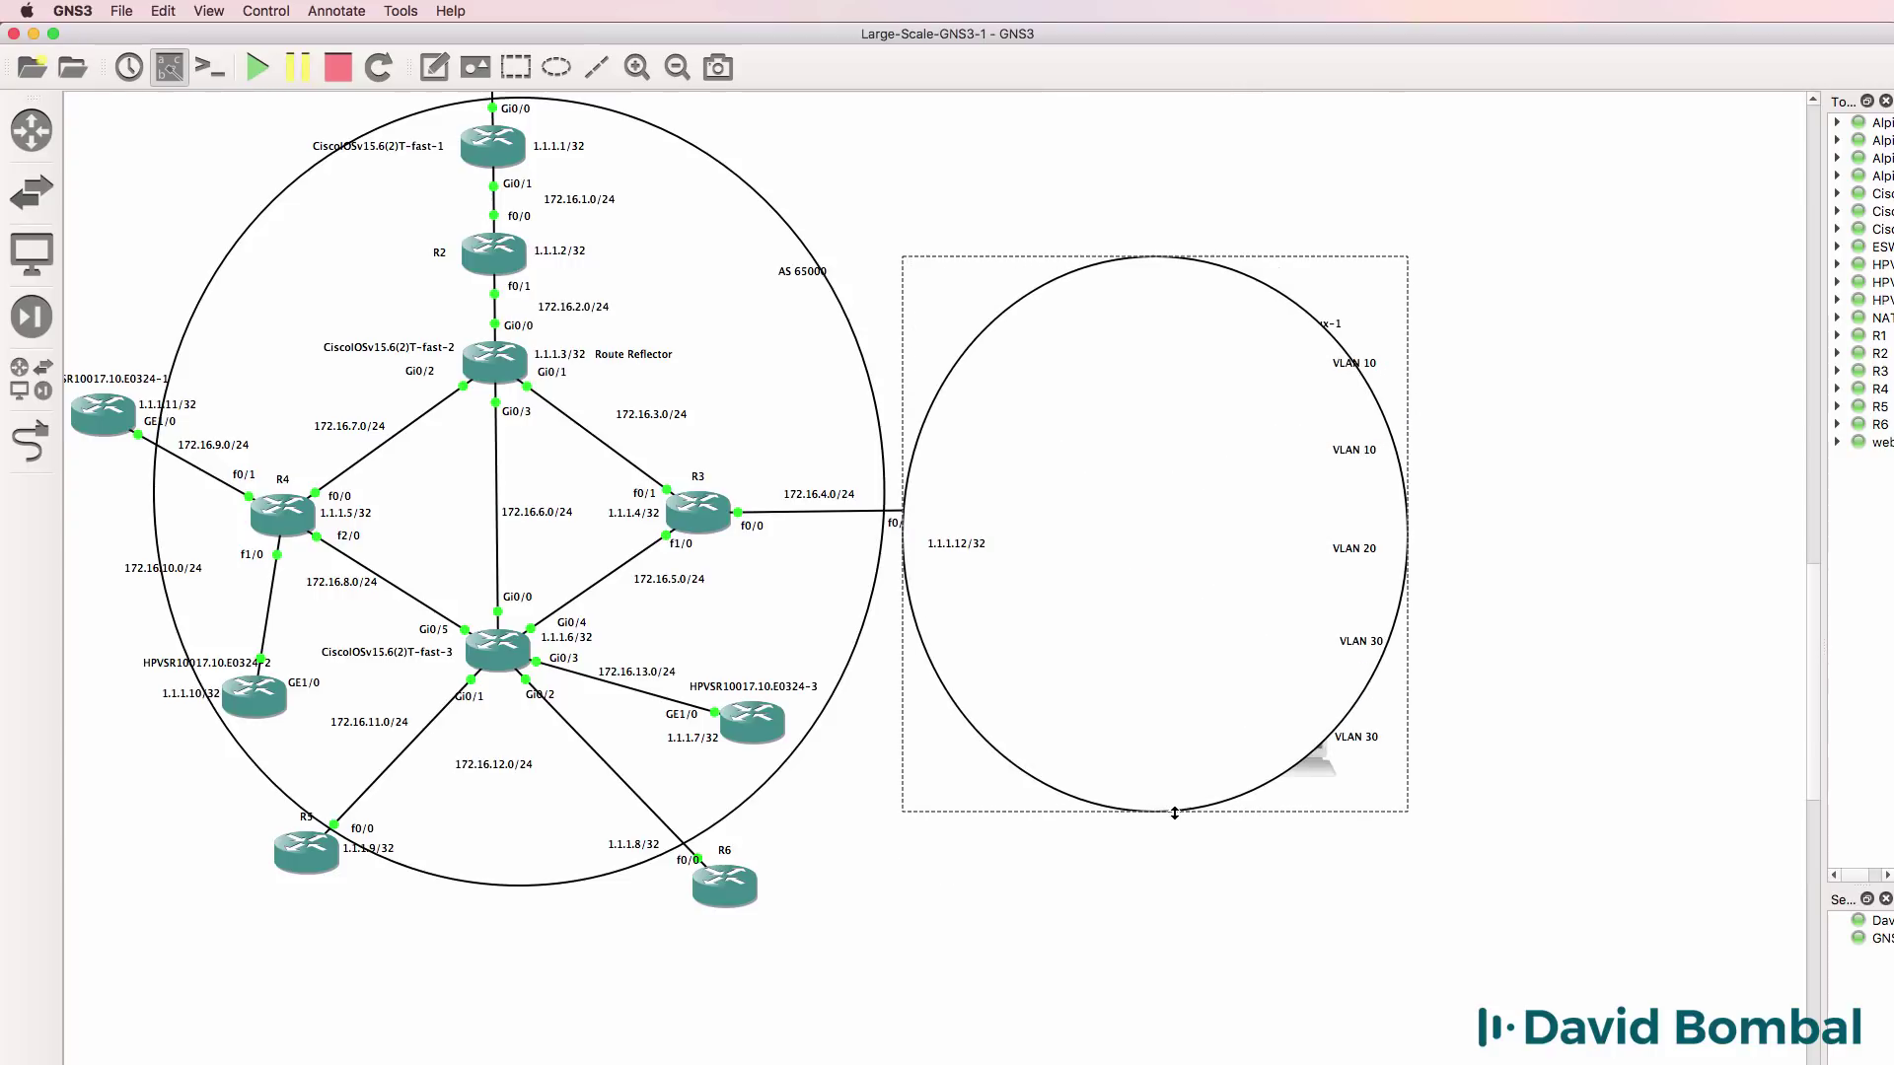
pyautogui.rightClick(1145, 521)
pyautogui.click(1256, 614)
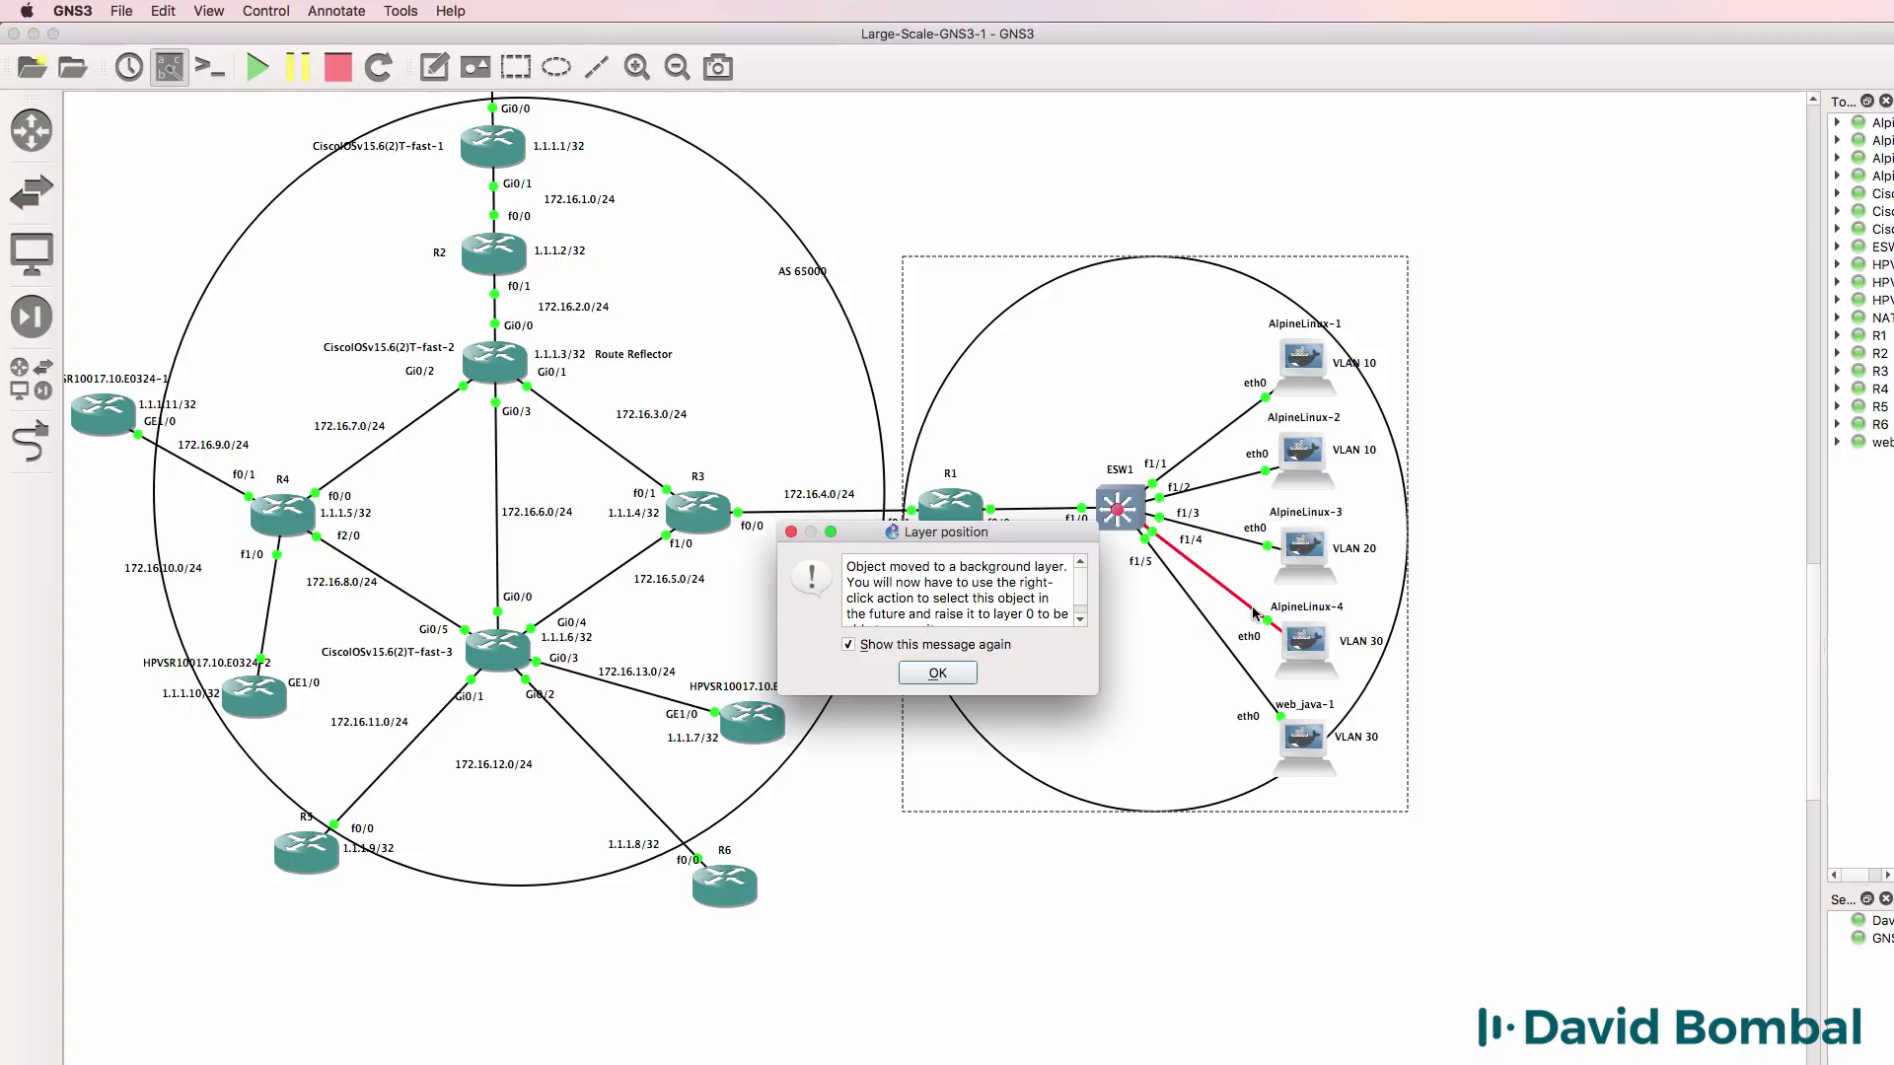
pyautogui.click(969, 678)
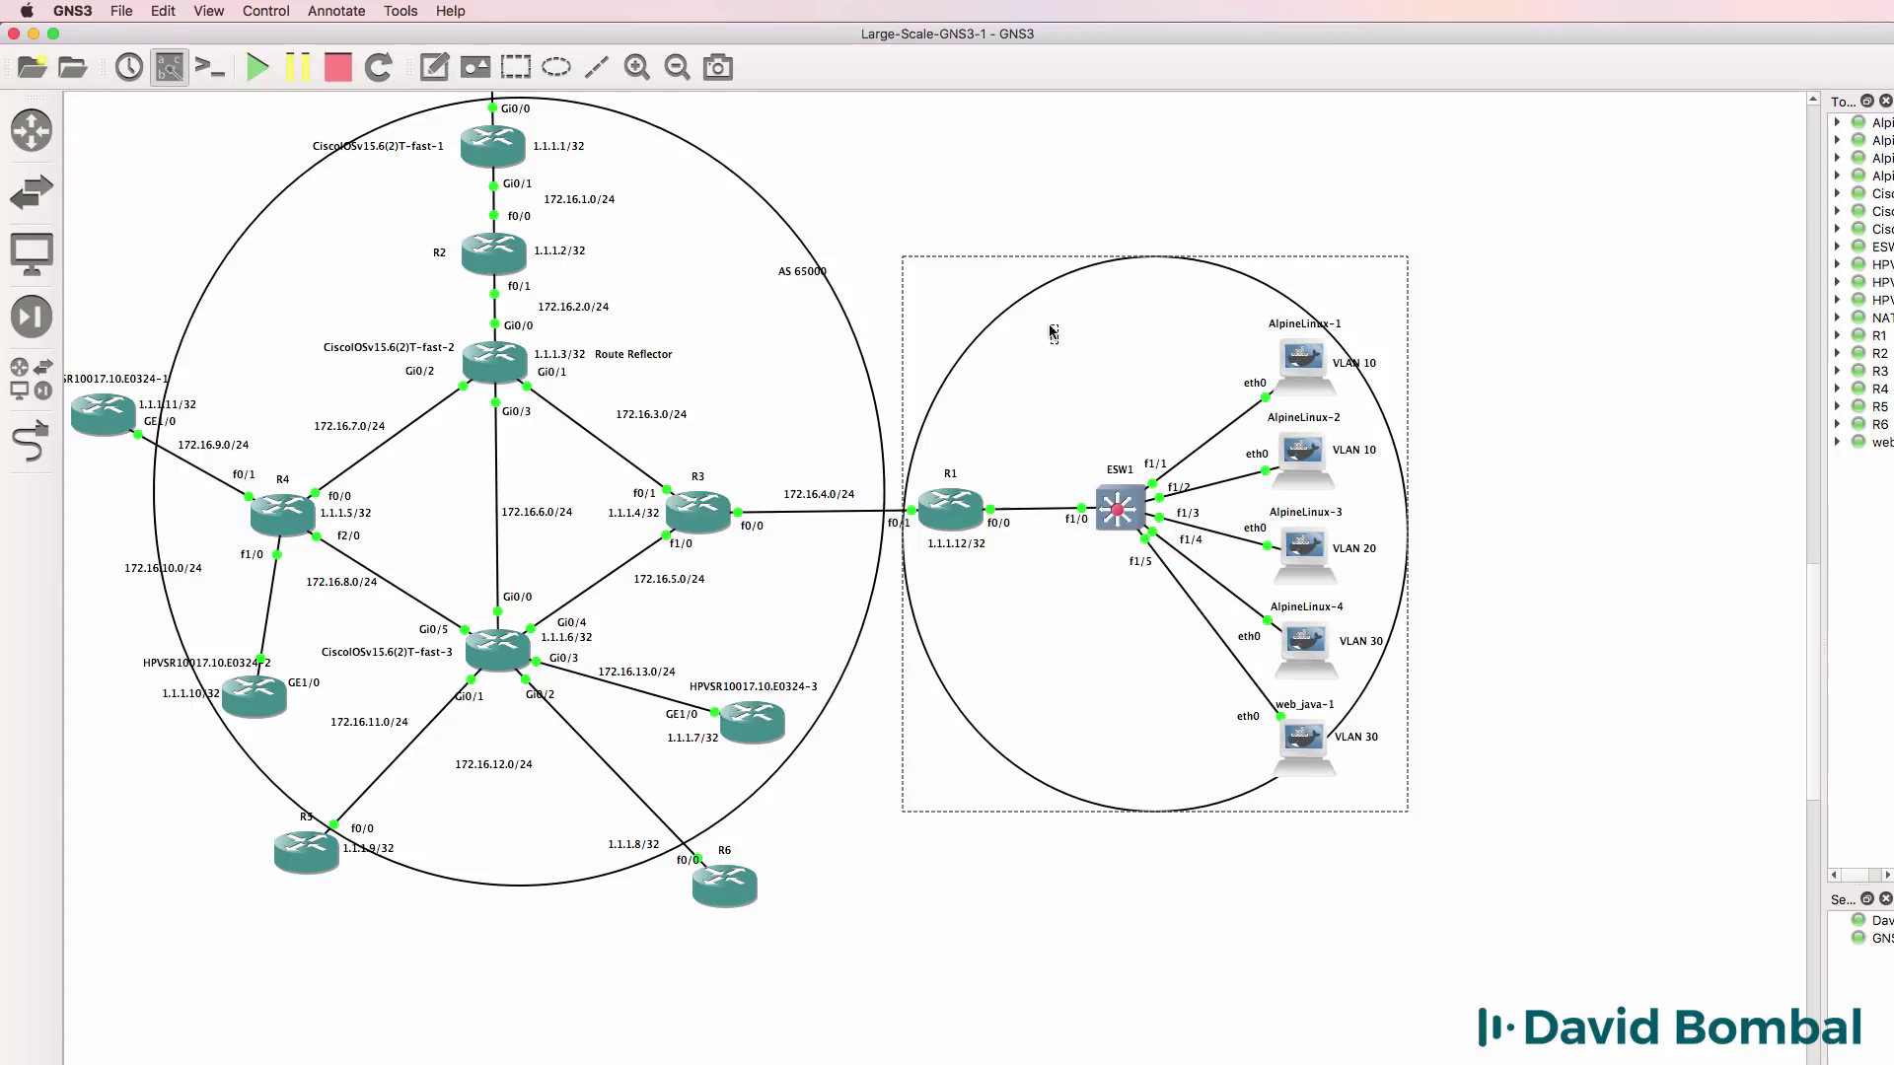
# Step: Position the SMB1 label inside the top of the circle
pyautogui.click(742, 262)
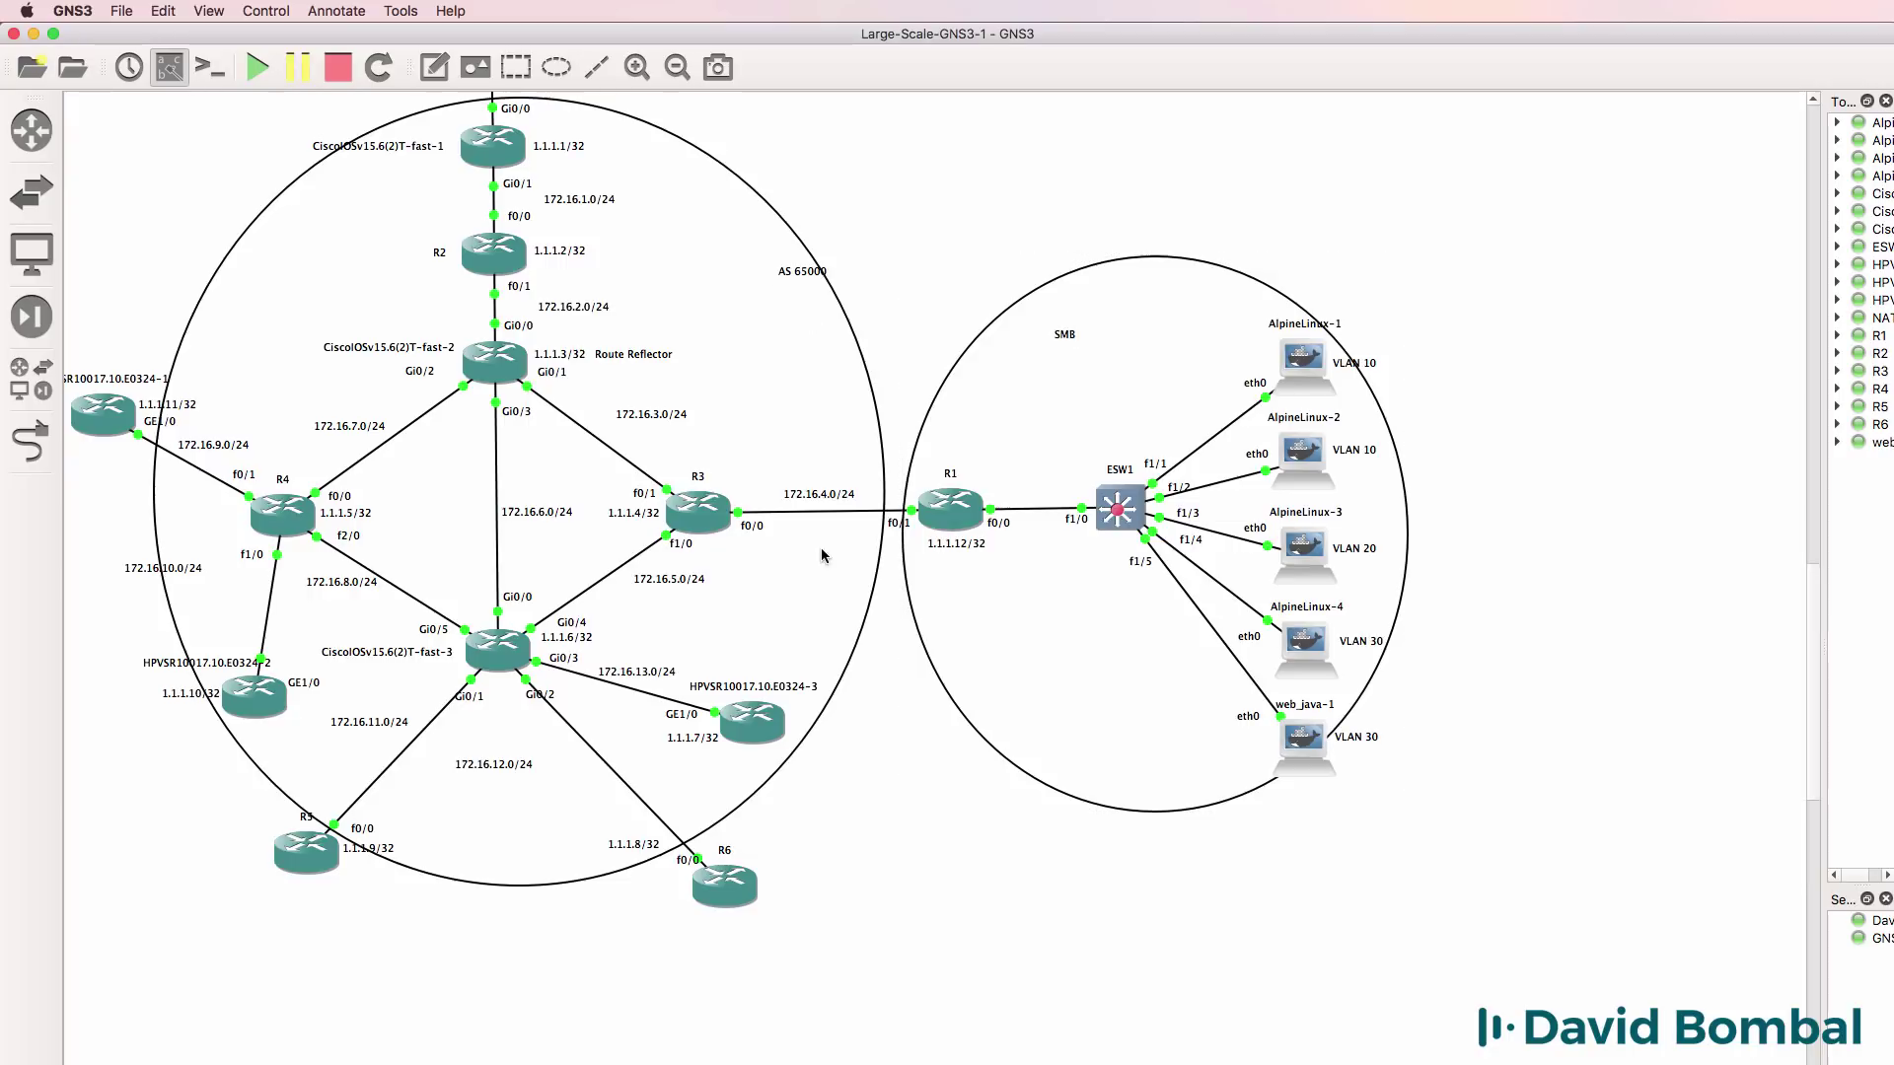
pyautogui.hscroll(-3, 797, 501)
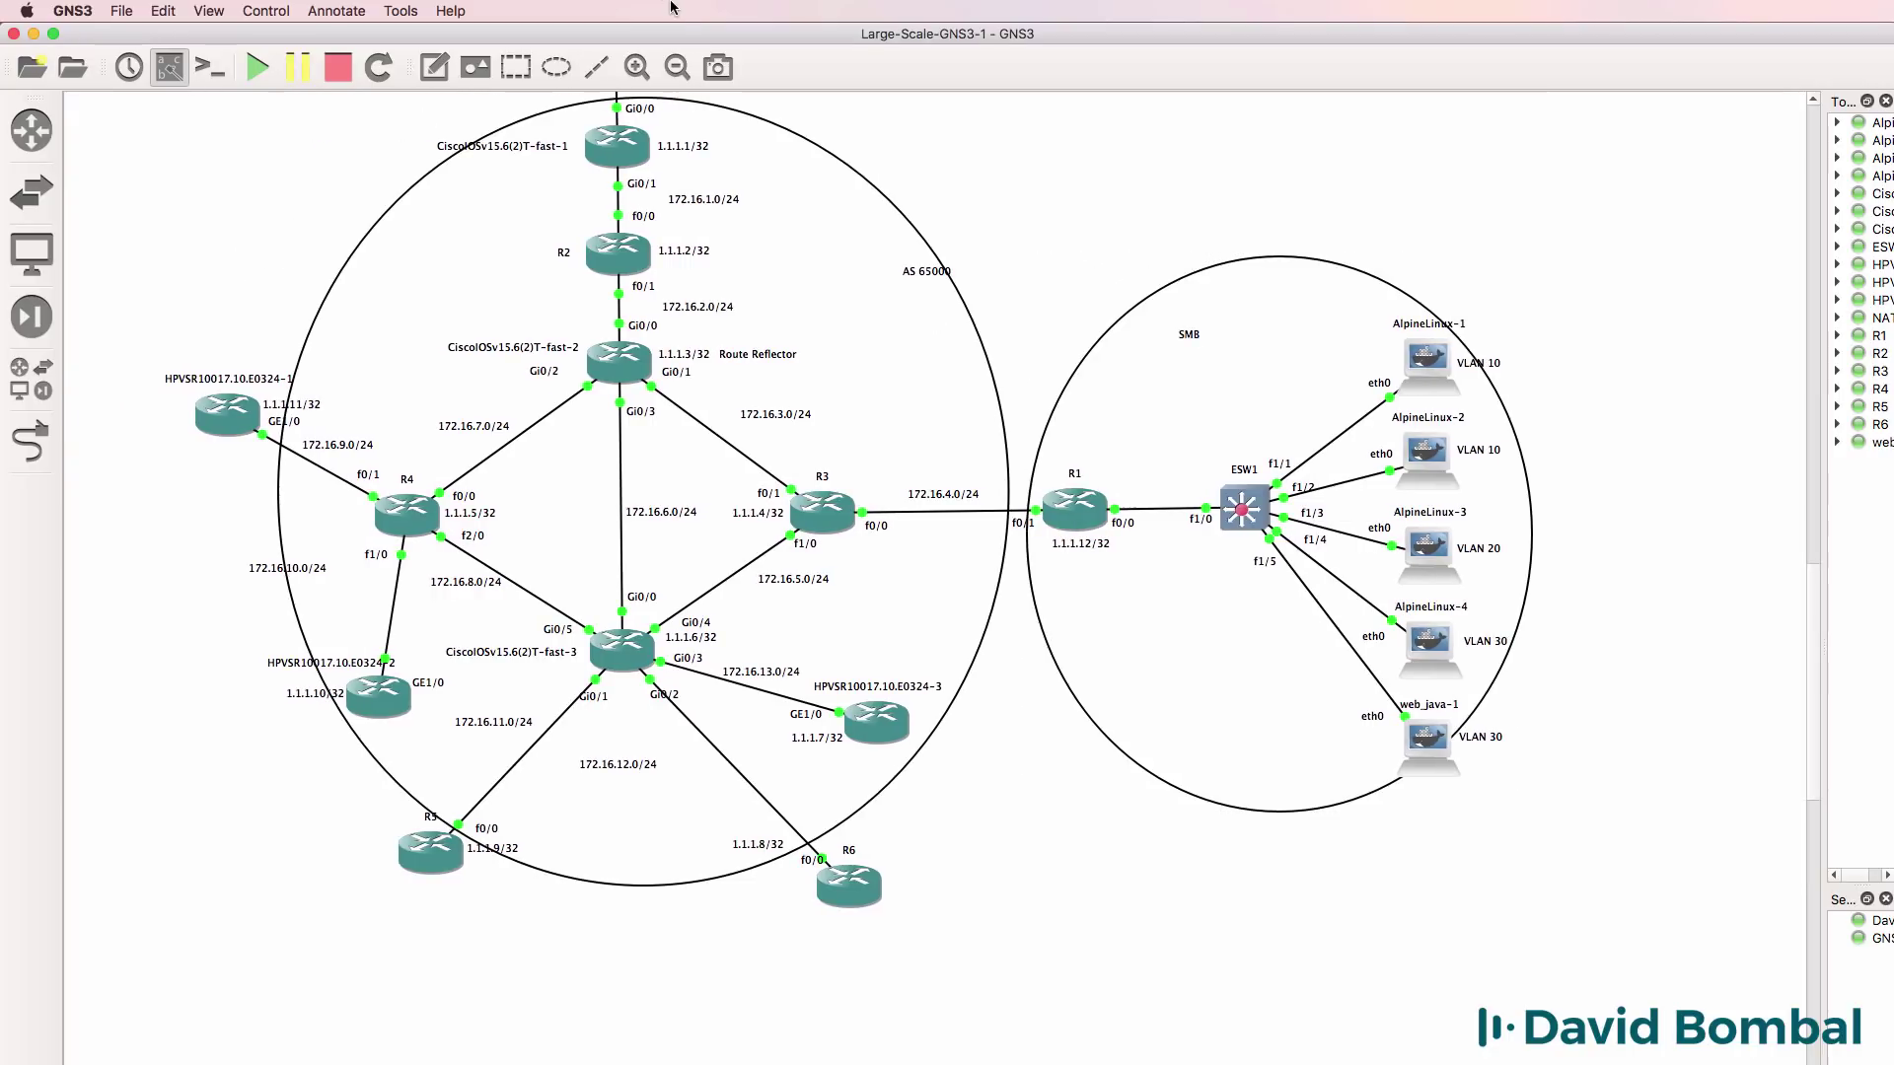
pyautogui.click(636, 67)
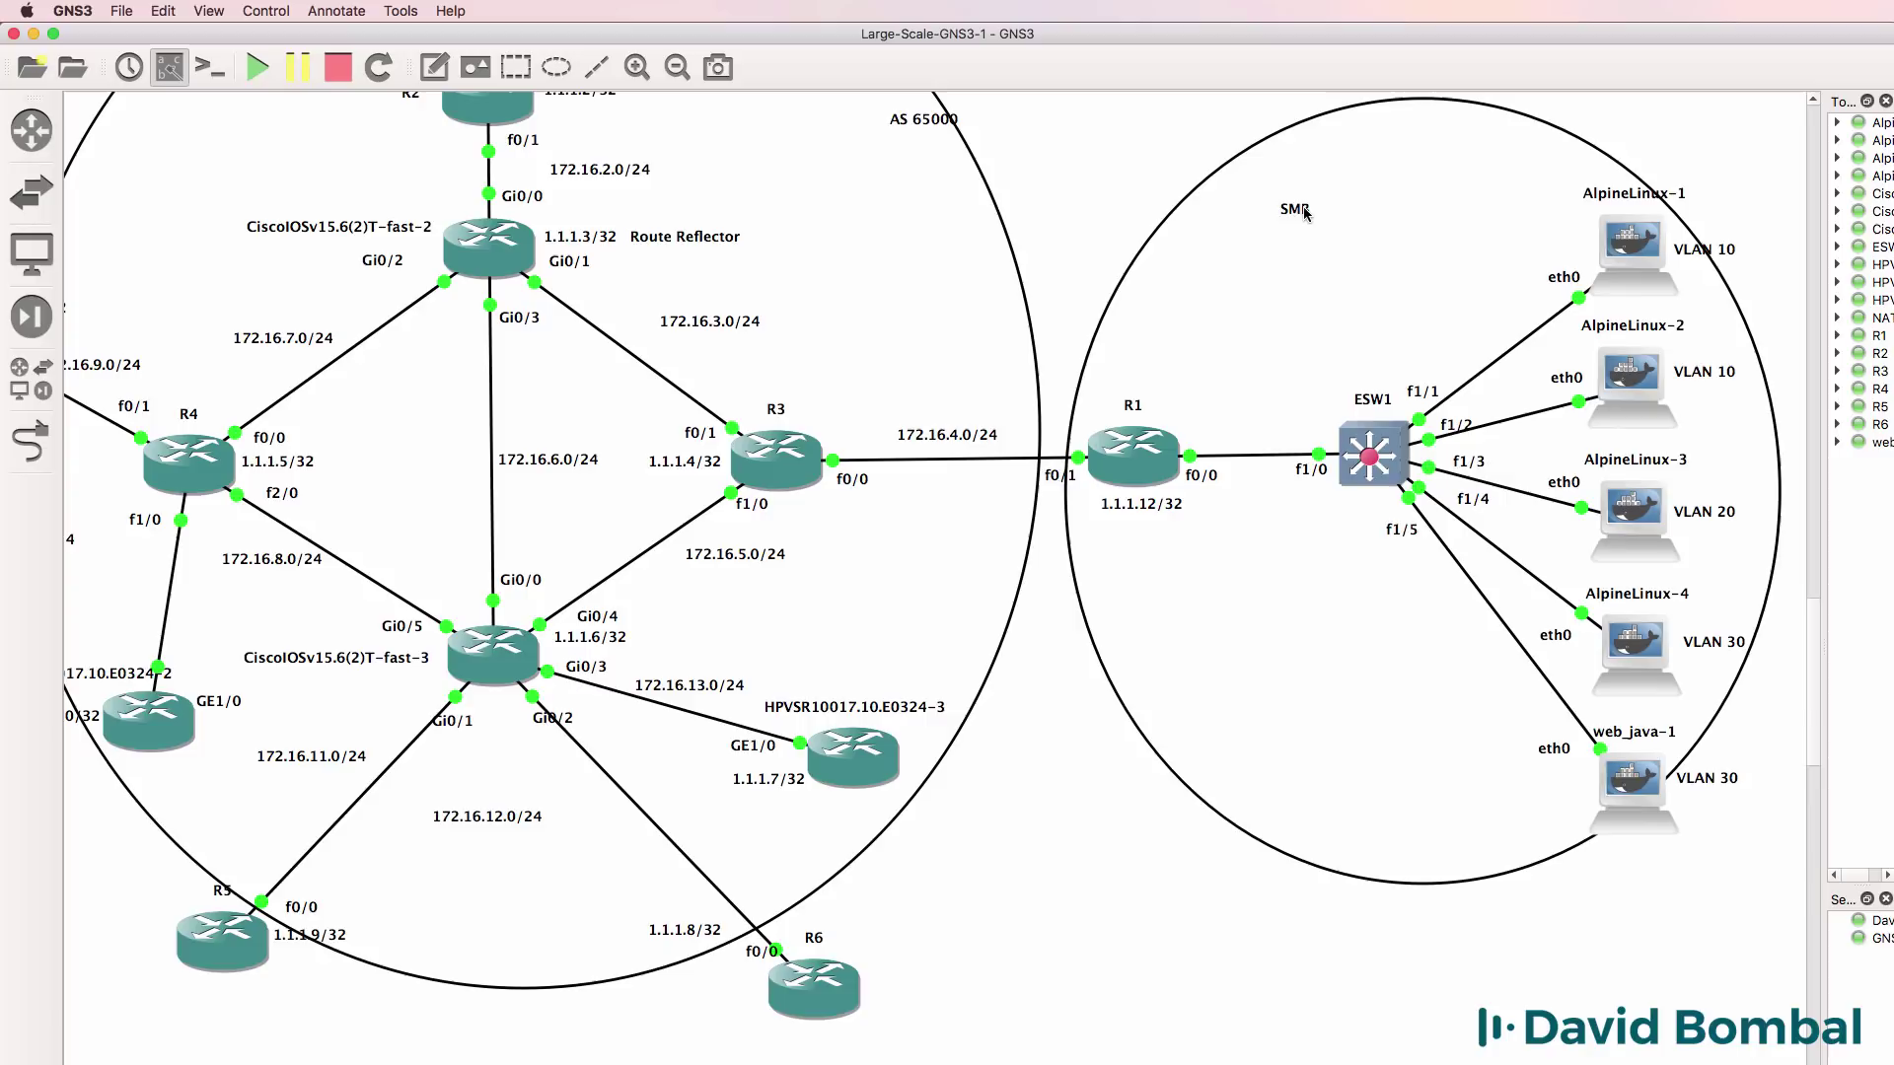
pyautogui.moveTo(1306, 213); pyautogui.dragTo(1269, 218)
pyautogui.click(1146, 209)
pyautogui.moveTo(1142, 453)
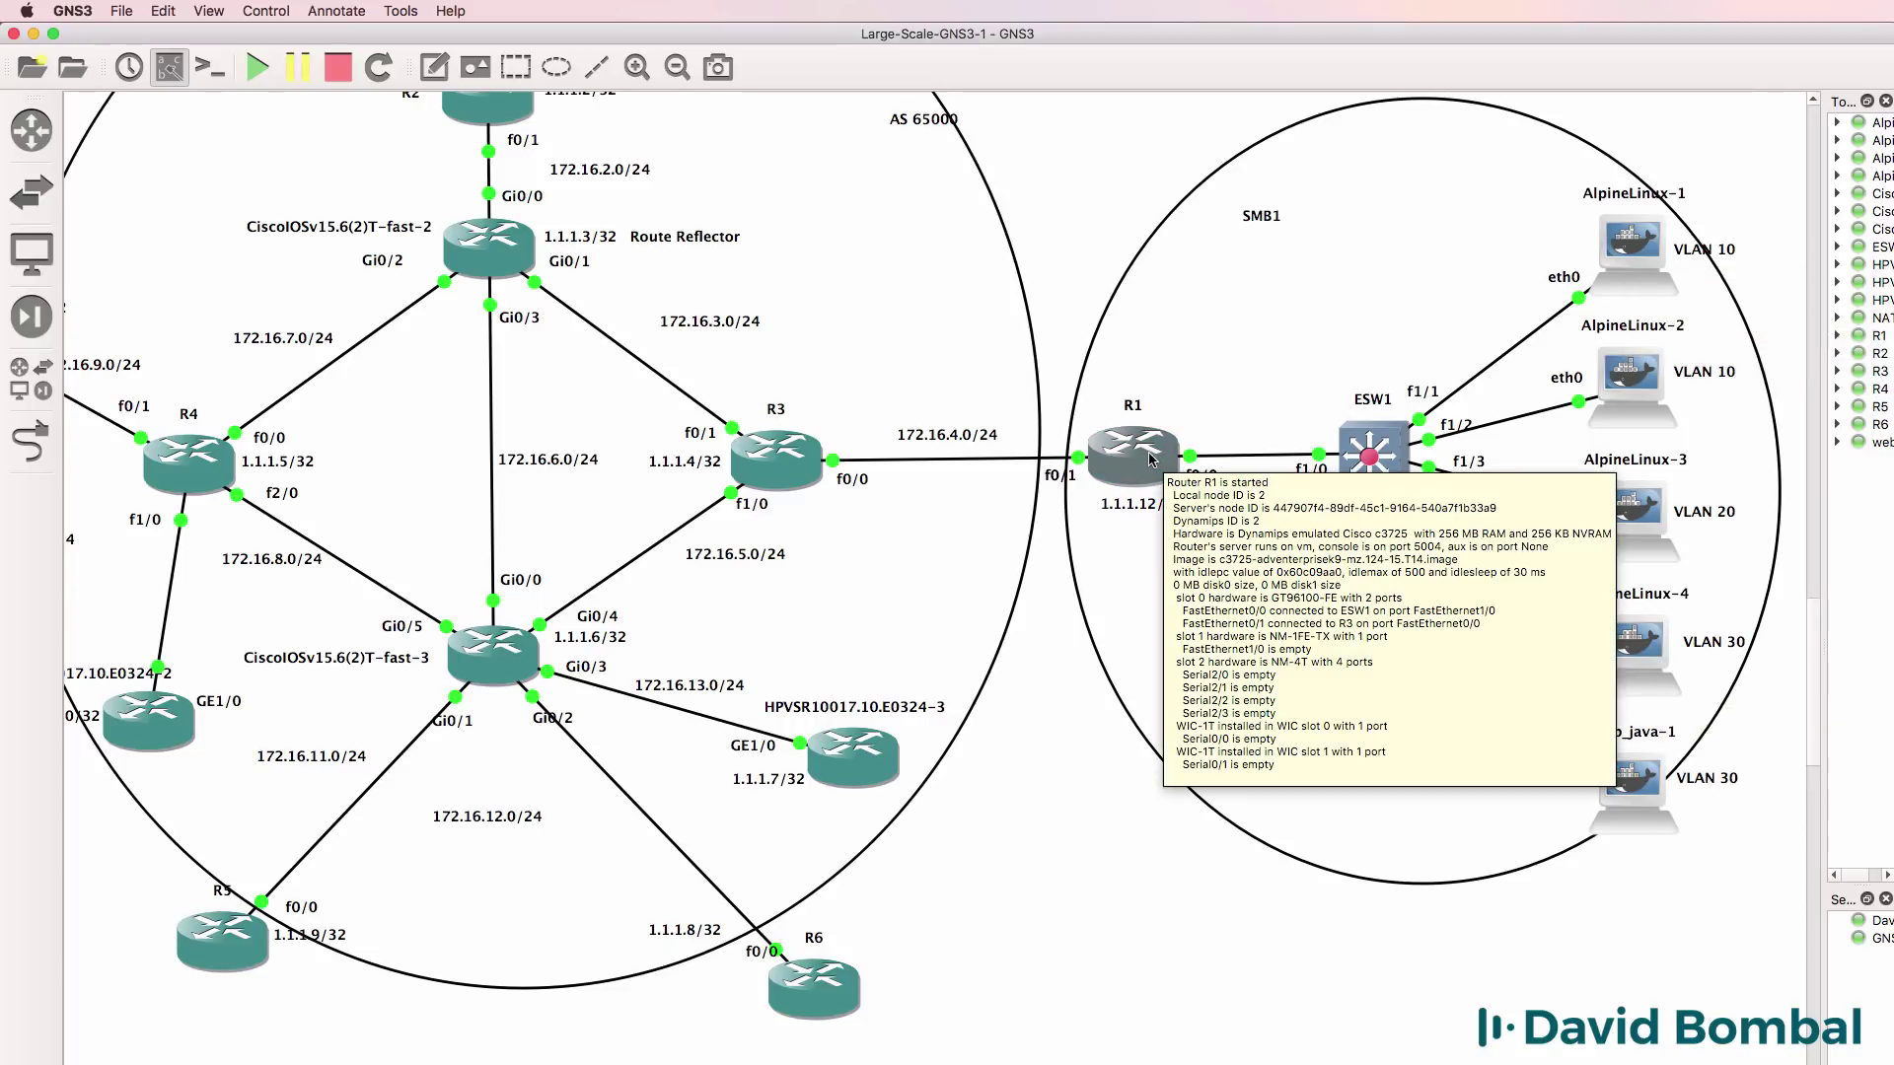
pyautogui.moveTo(758, 464)
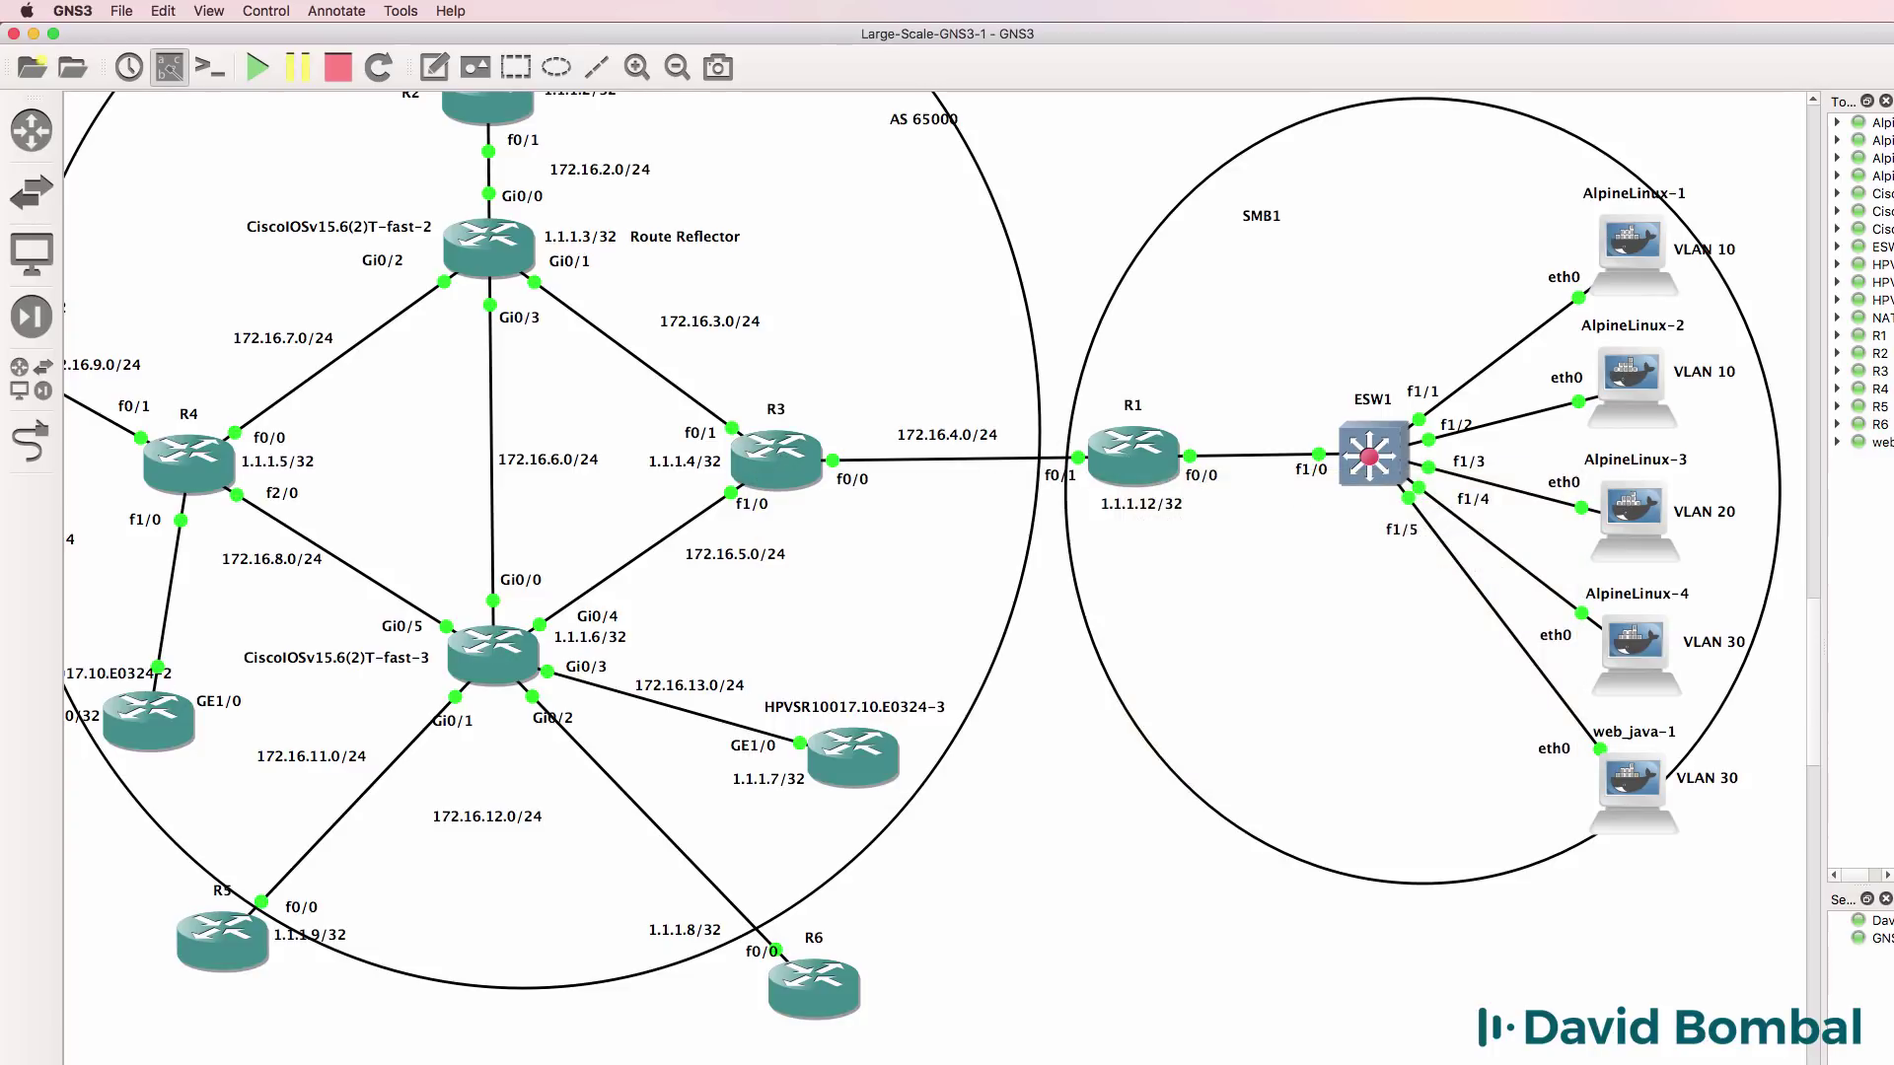
pyautogui.hscroll(-5, 929, 557)
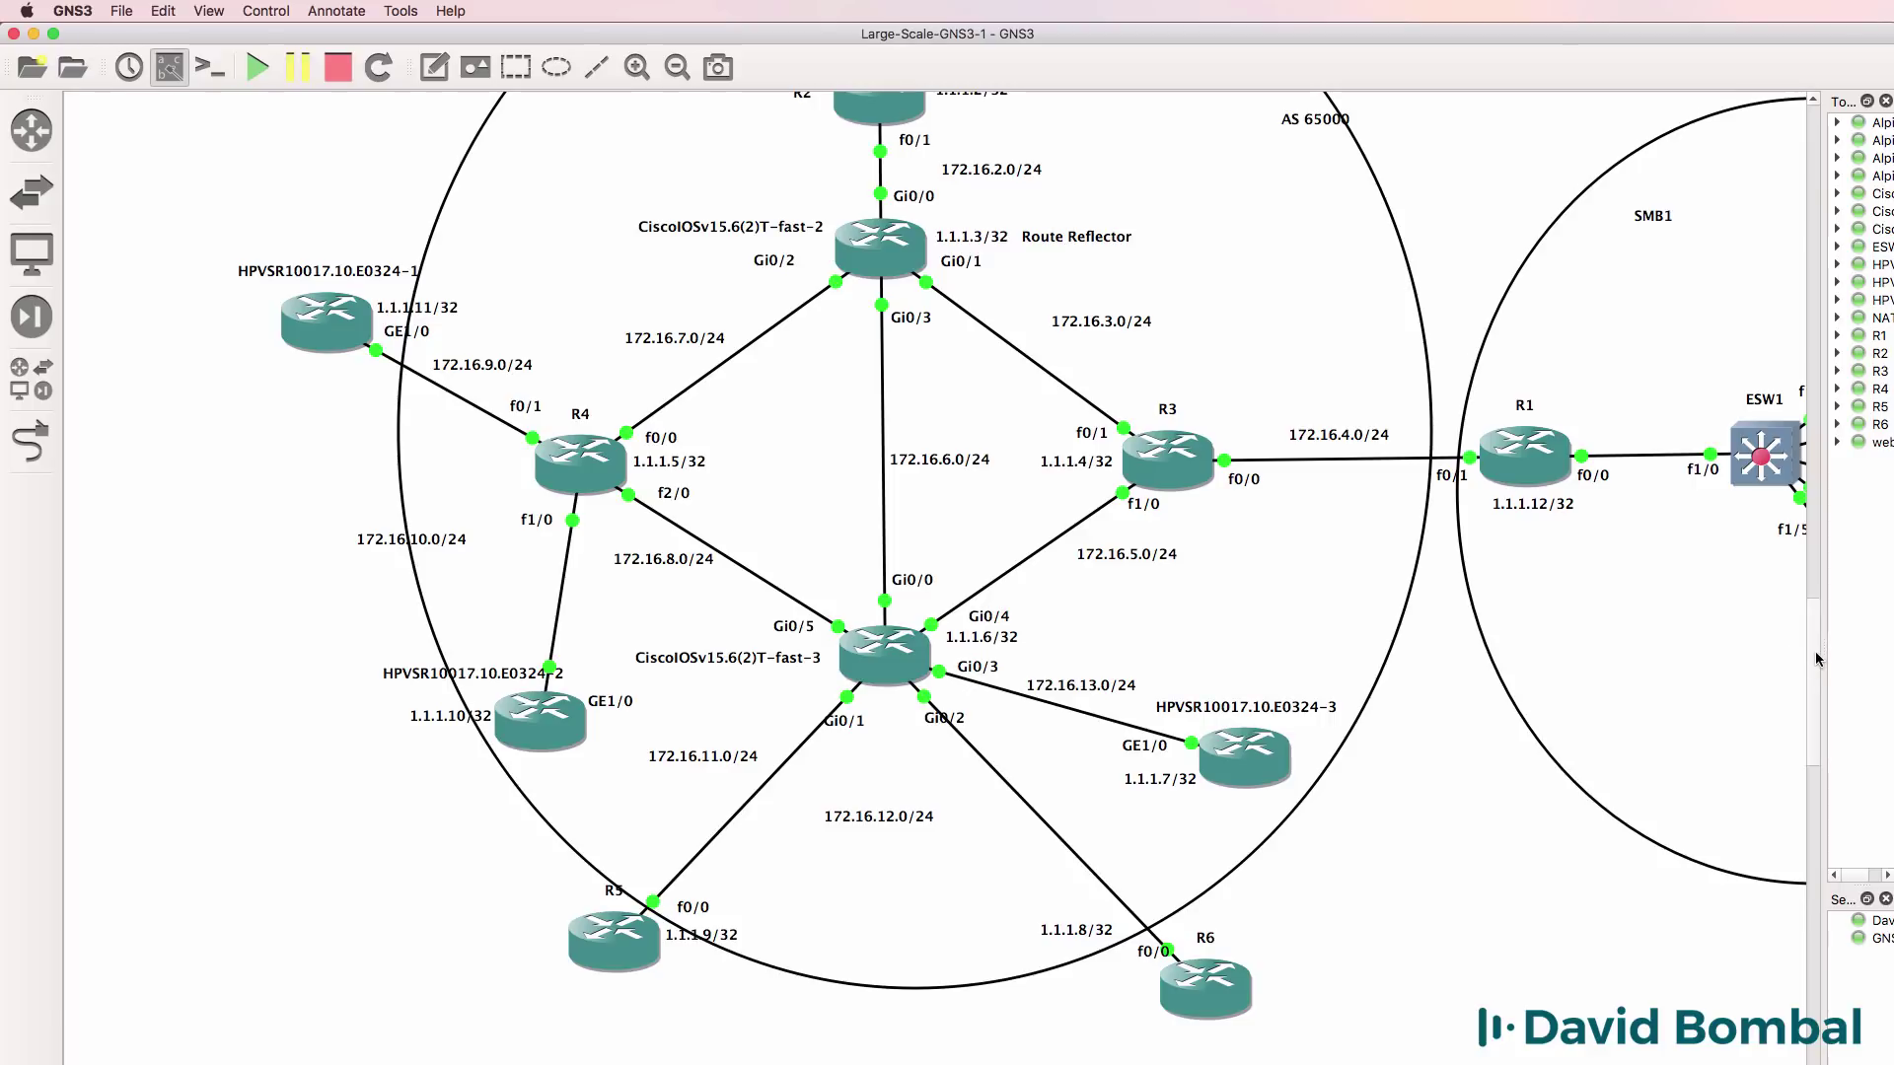
pyautogui.scroll(5, 1818, 658)
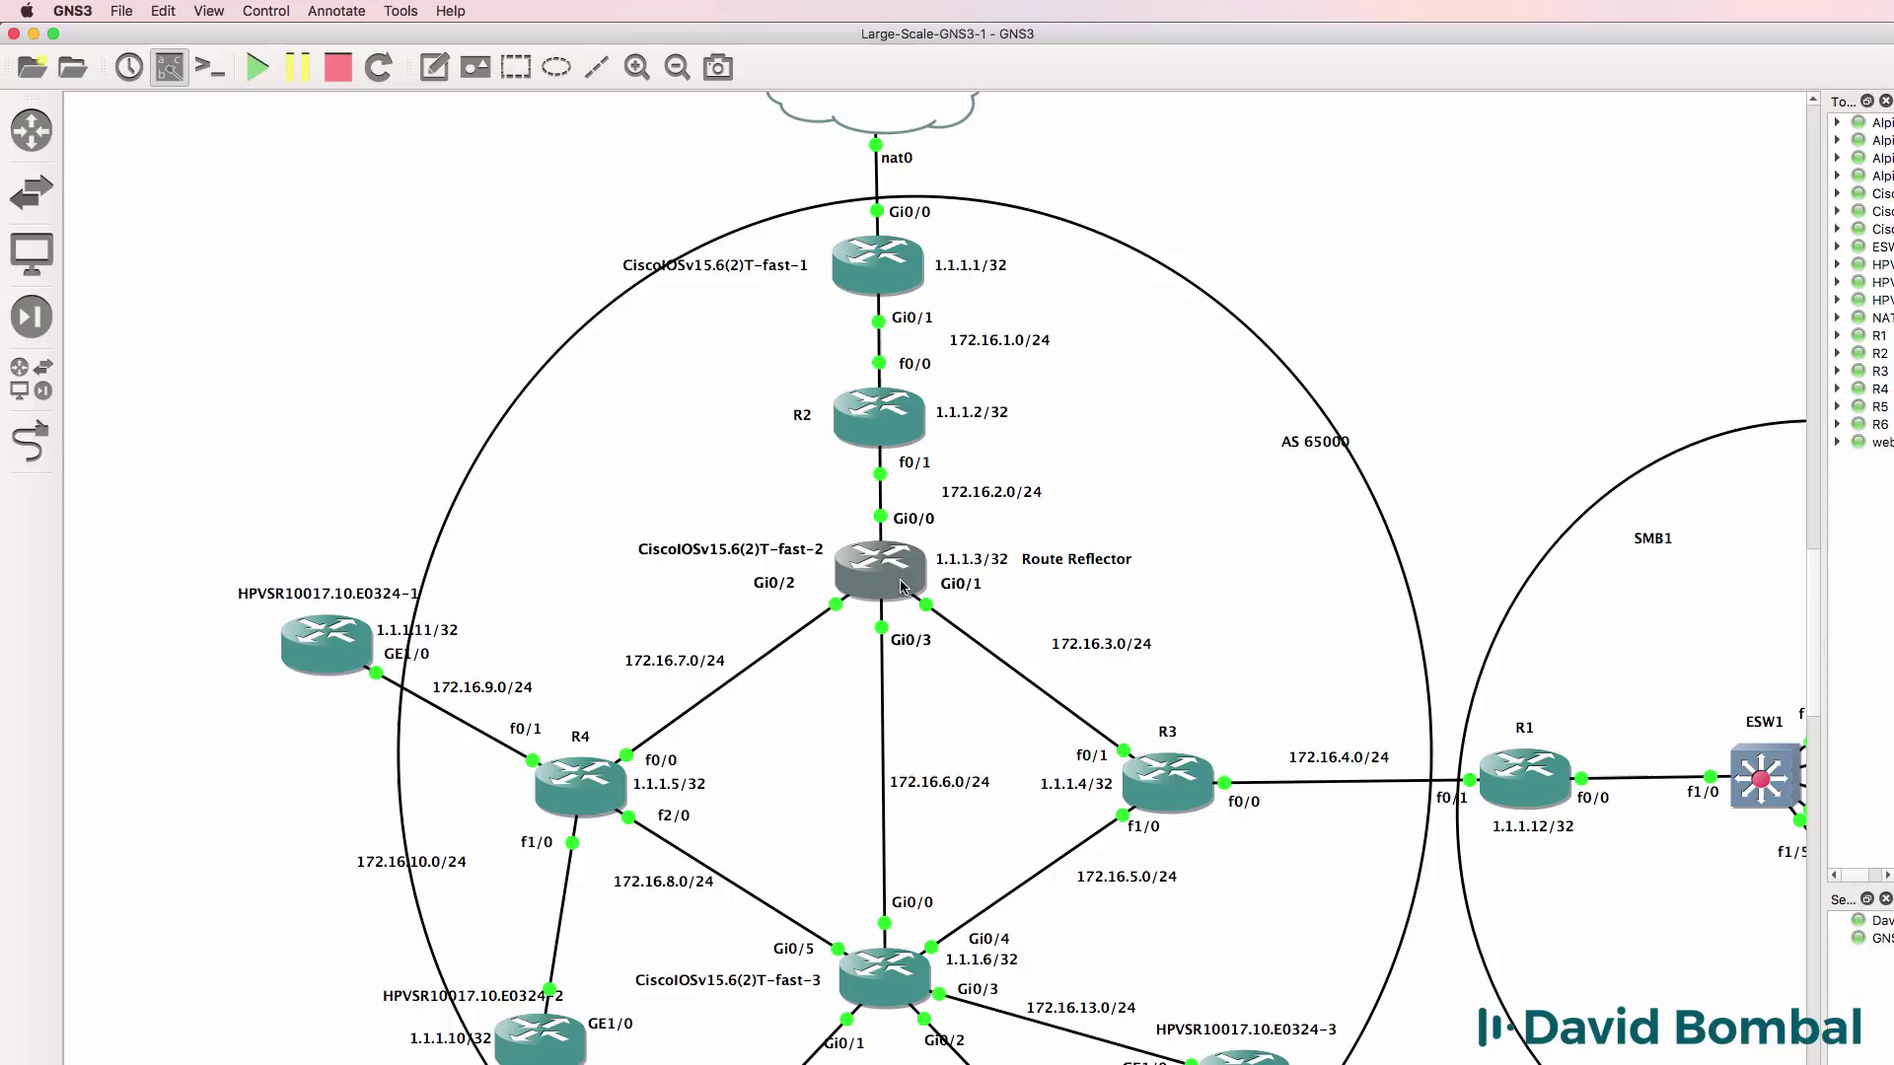
pyautogui.moveTo(901, 586)
pyautogui.moveTo(917, 266)
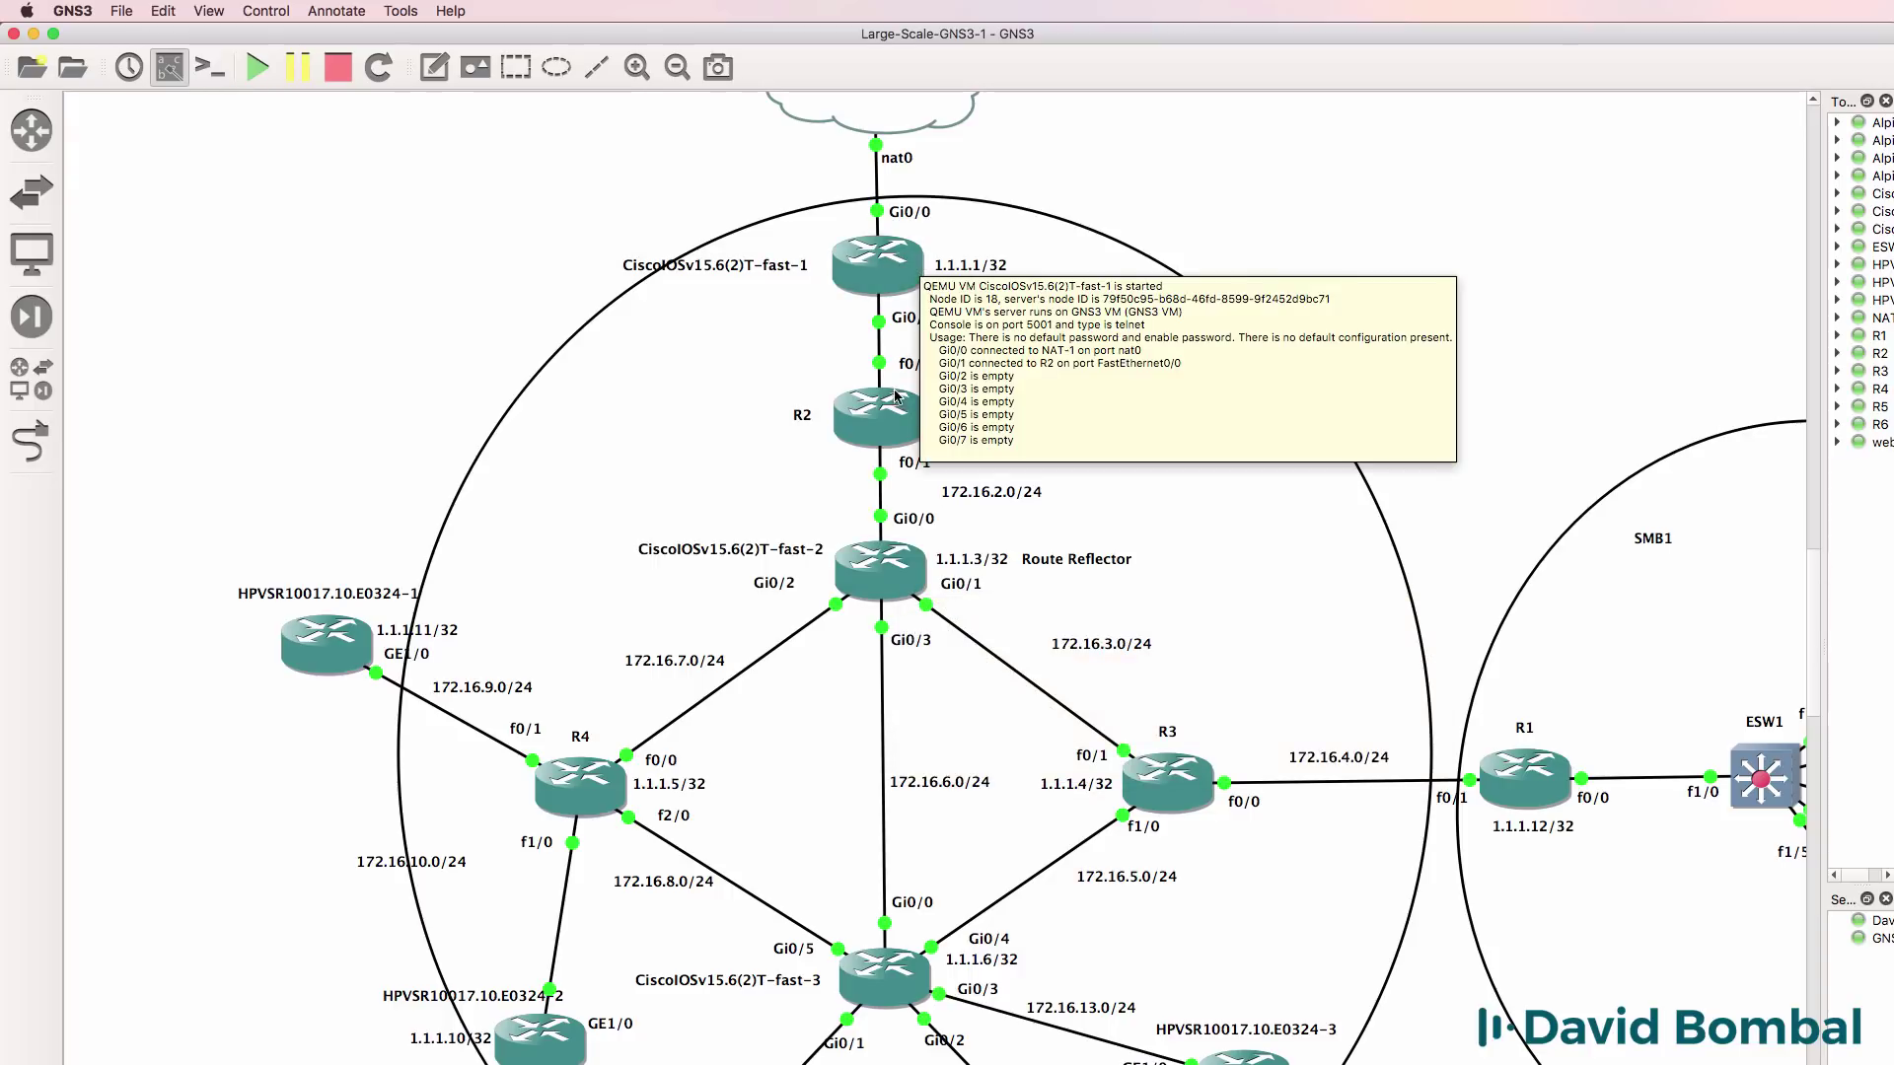
pyautogui.moveTo(896, 396)
pyautogui.moveTo(1162, 757)
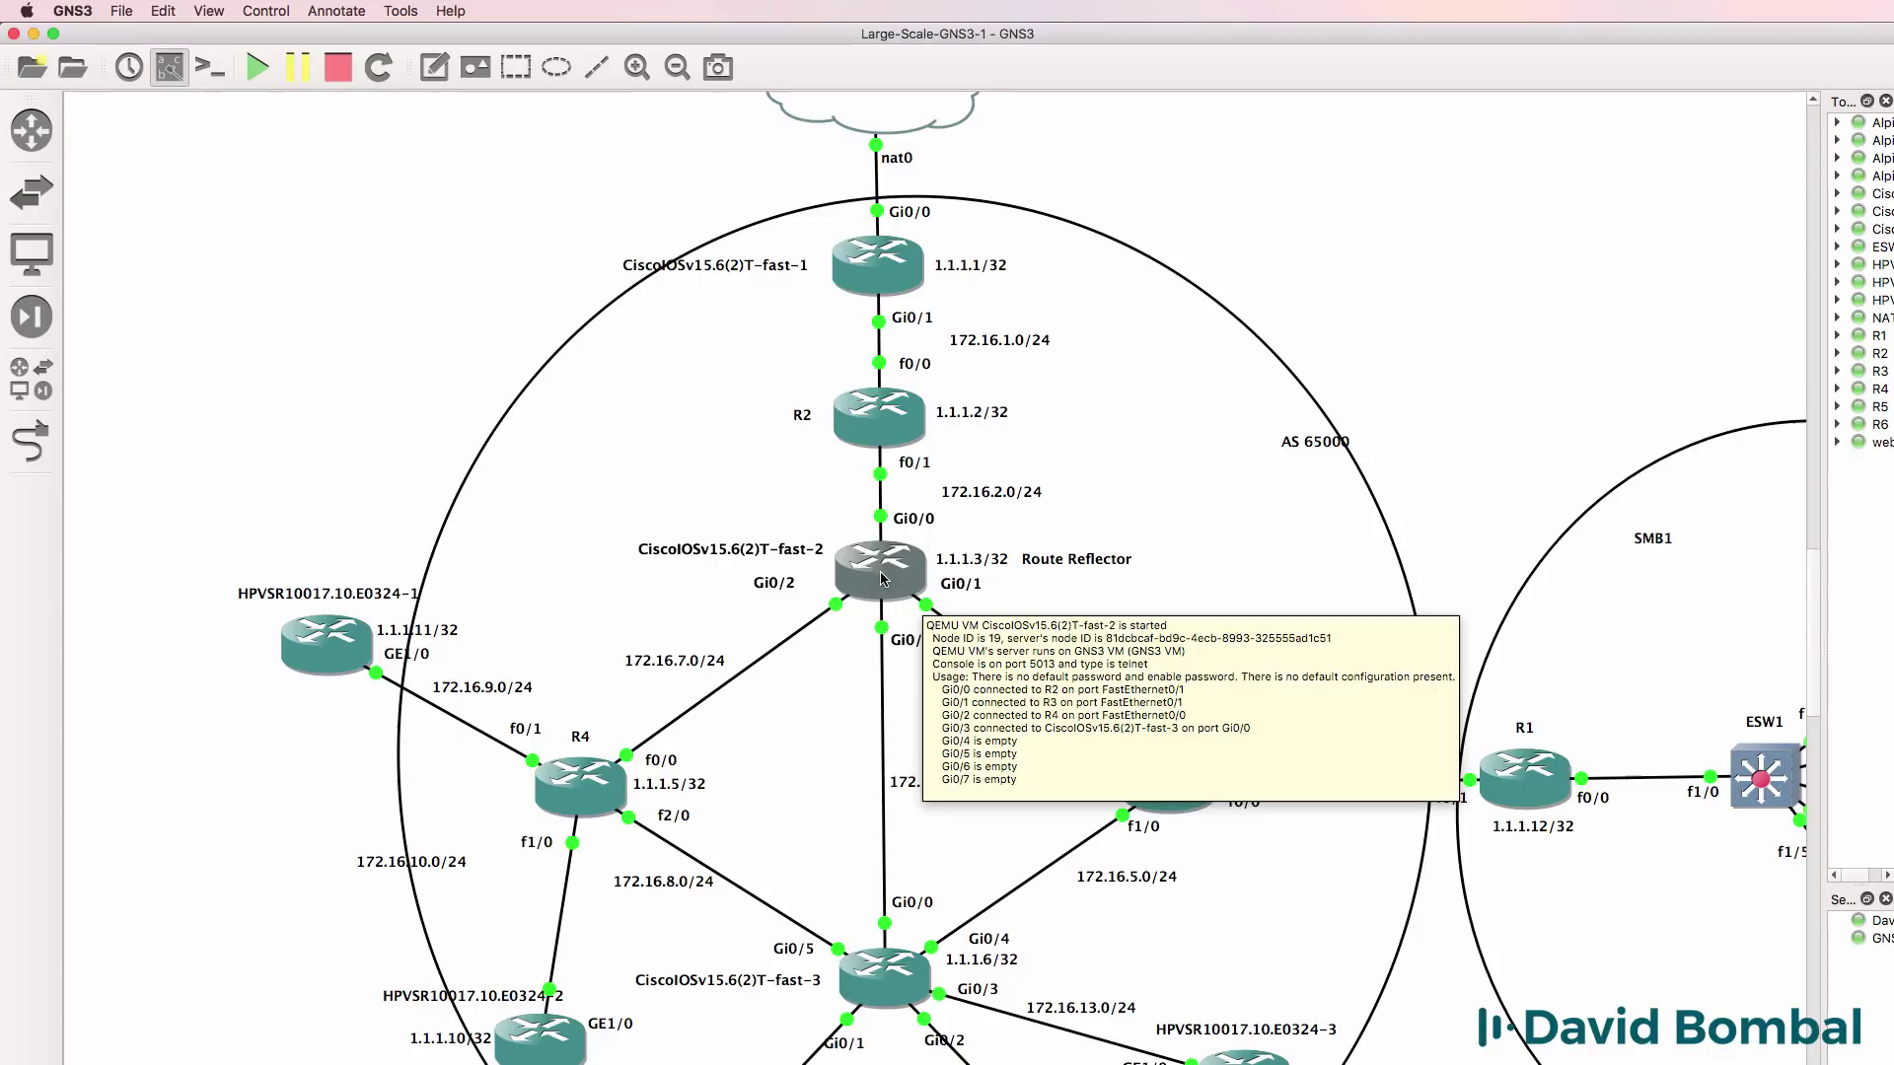
pyautogui.scroll(-5, 886, 580)
pyautogui.scroll(10, 1827, 572)
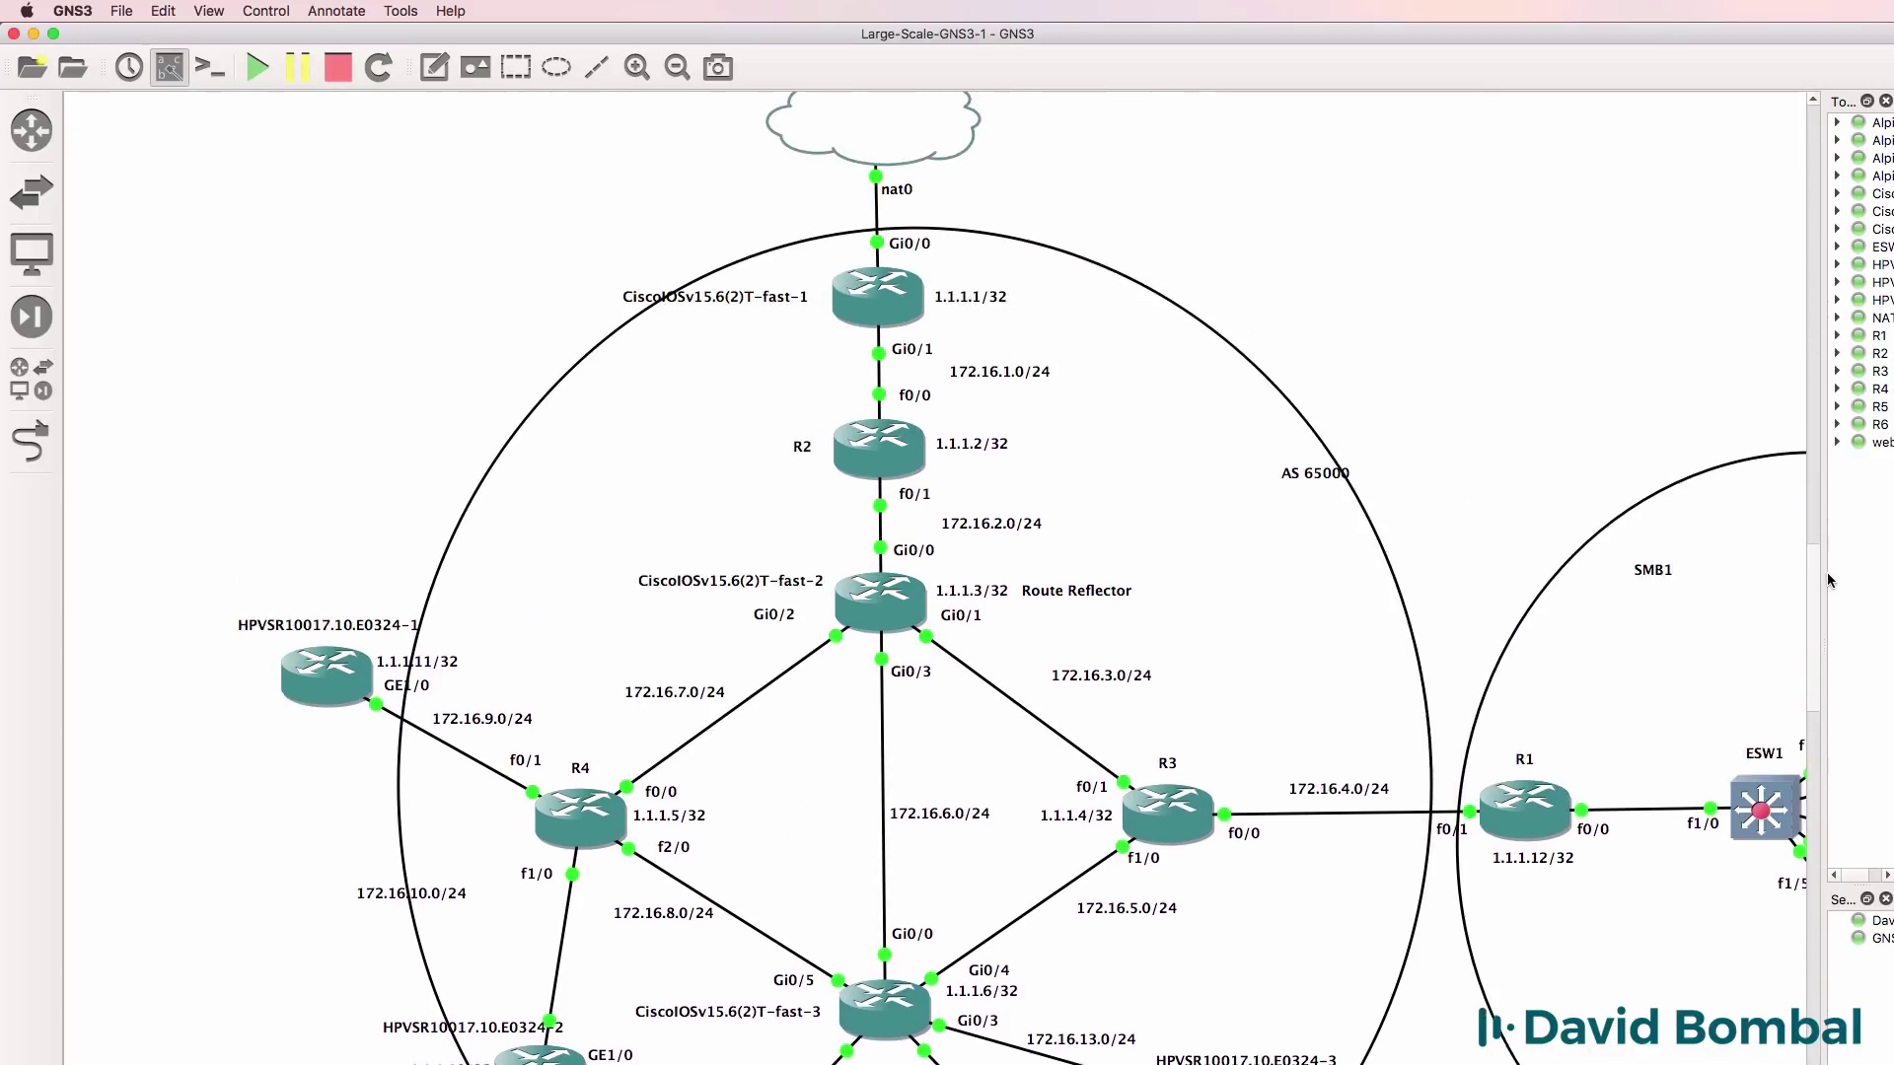
pyautogui.scroll(-4, 1827, 575)
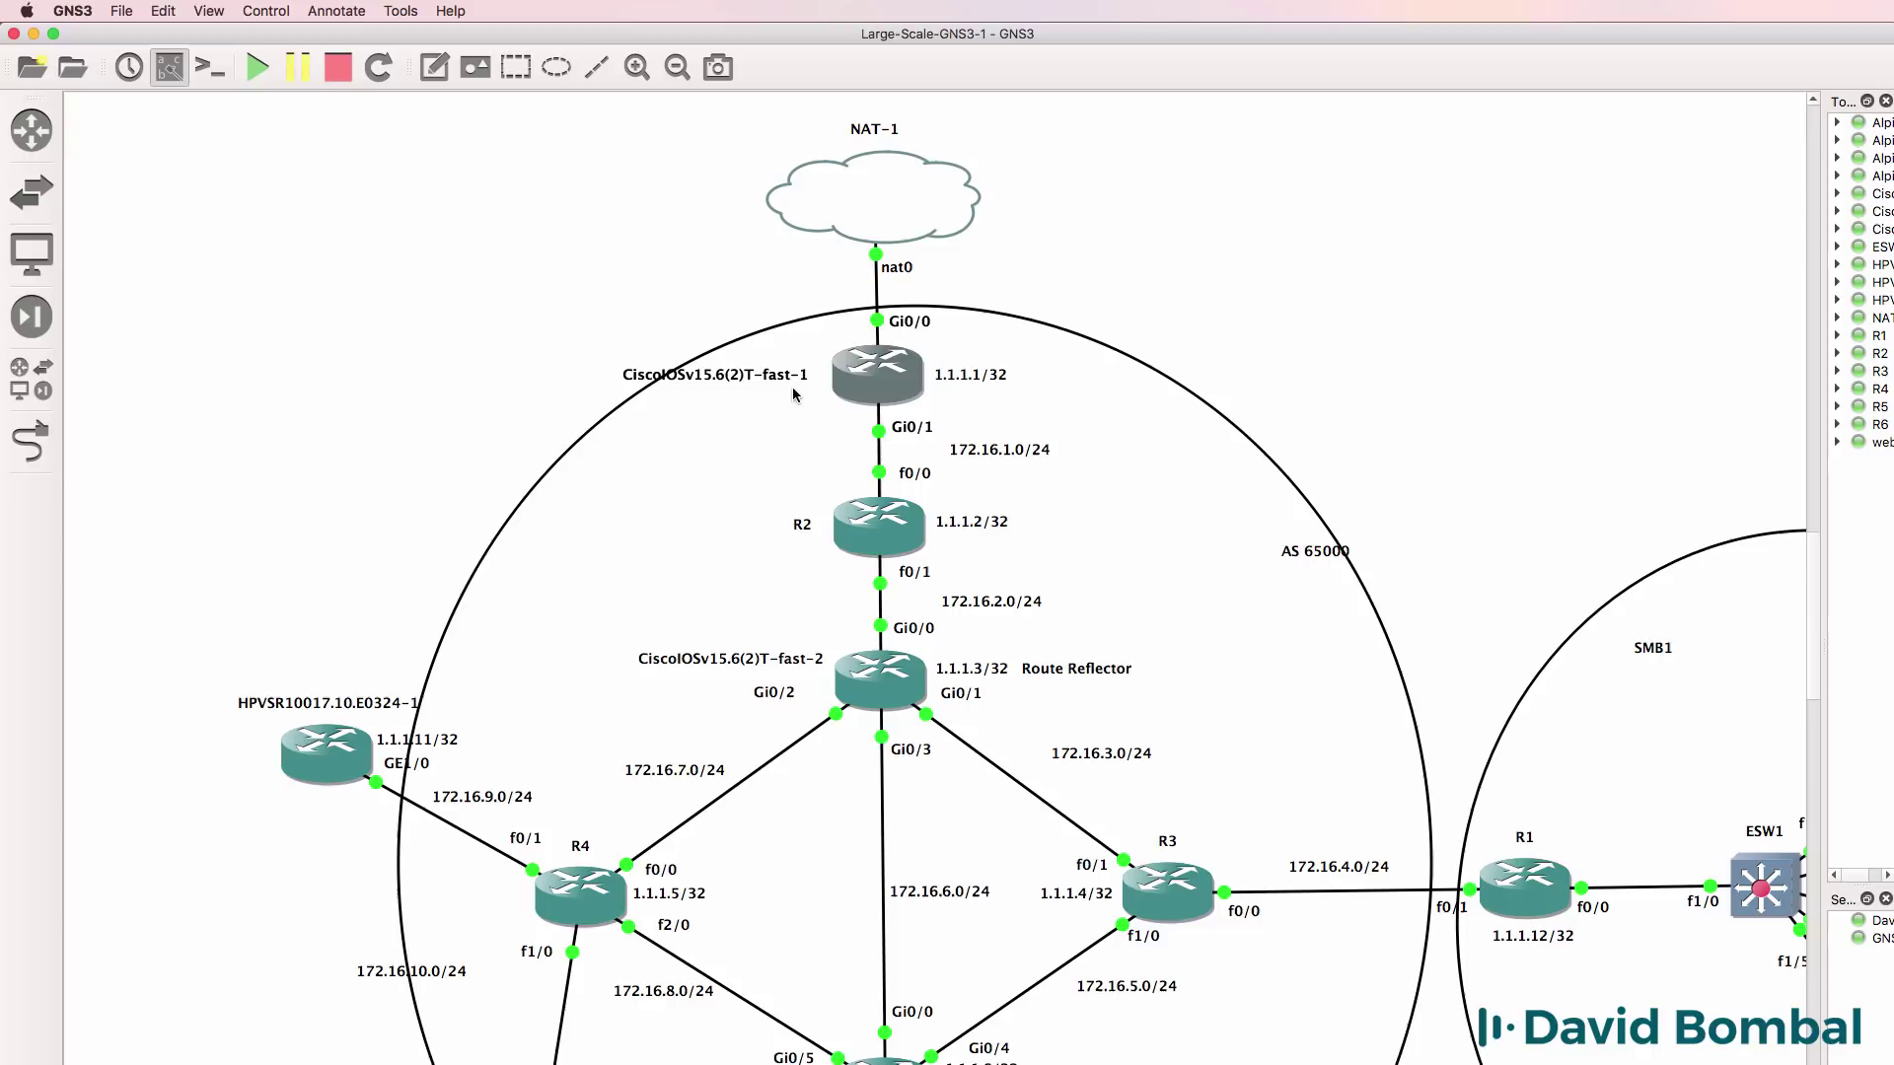
pyautogui.moveTo(860, 217)
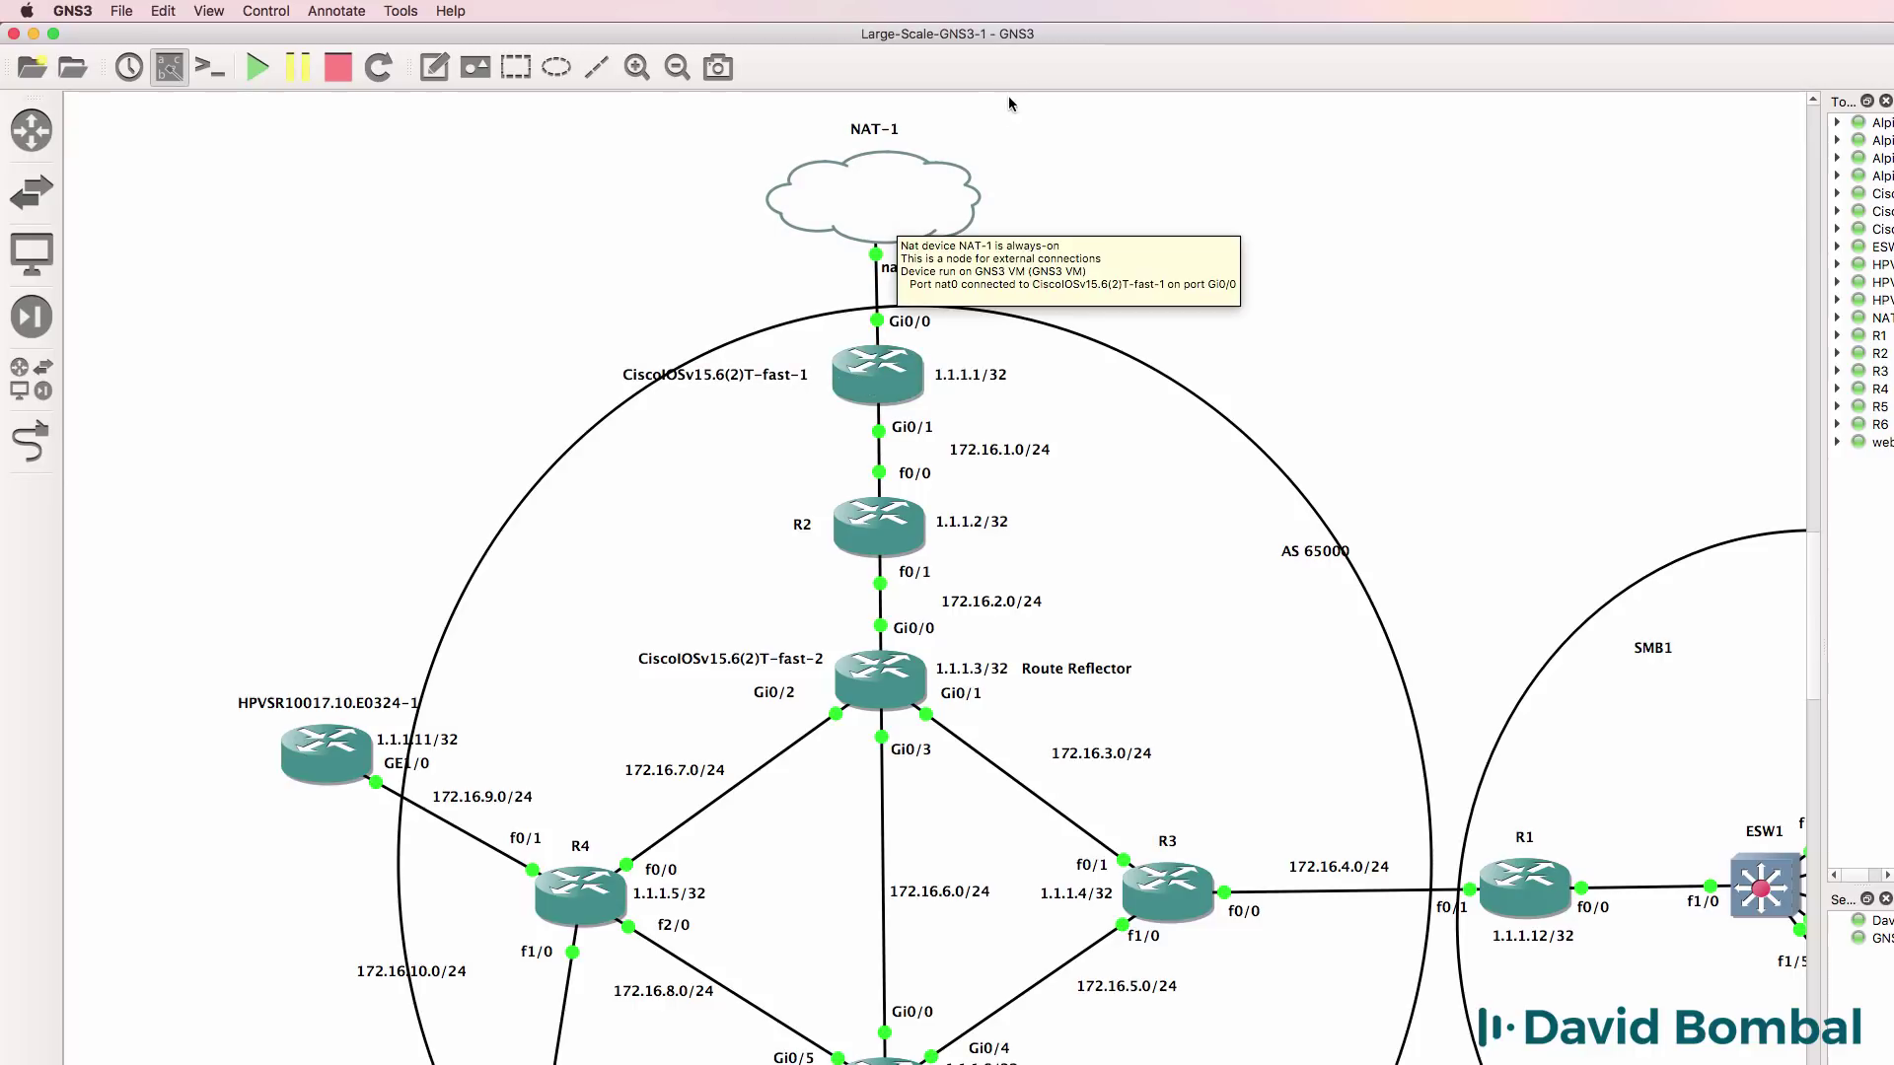
pyautogui.moveTo(1754, 825)
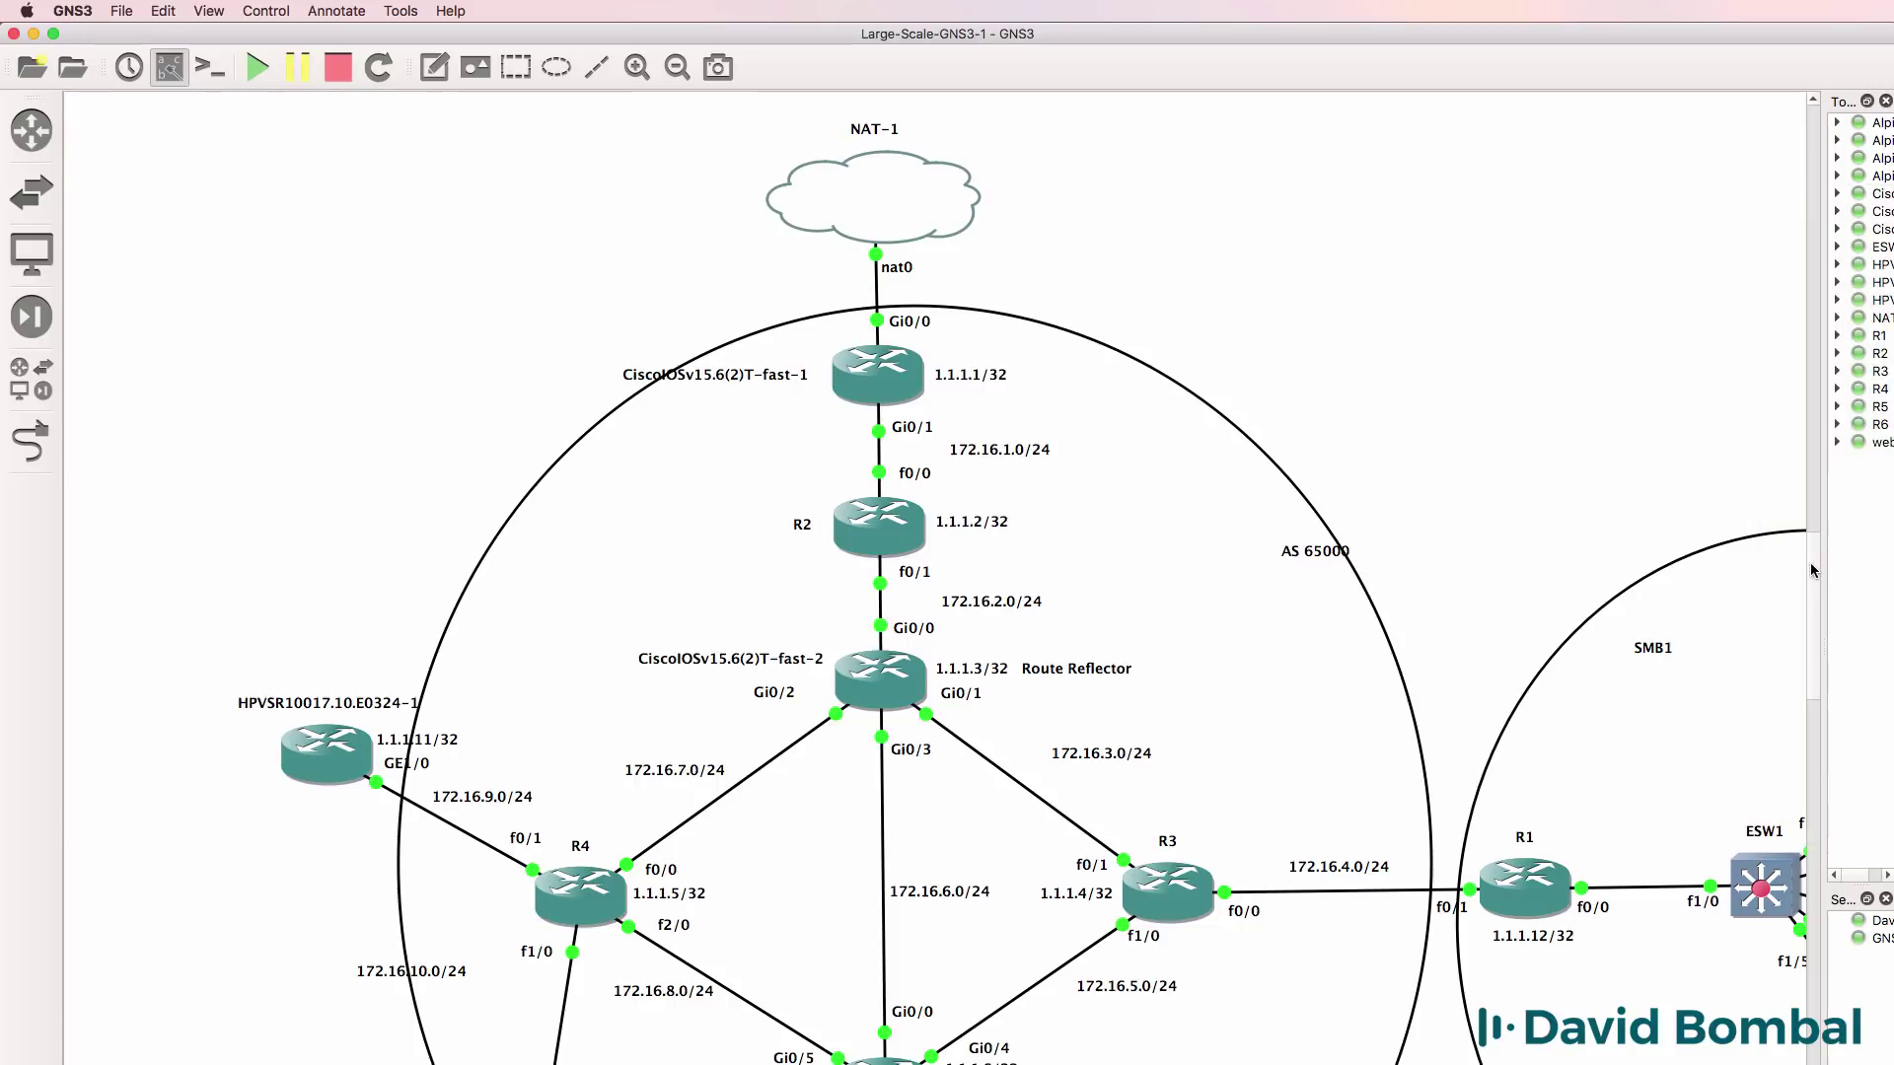
pyautogui.scroll(-15, 1817, 570)
# Step: Reposition R5 and the three HPVSR routers to tidy the AS 65000 layout
pyautogui.scroll(-7, 1820, 626)
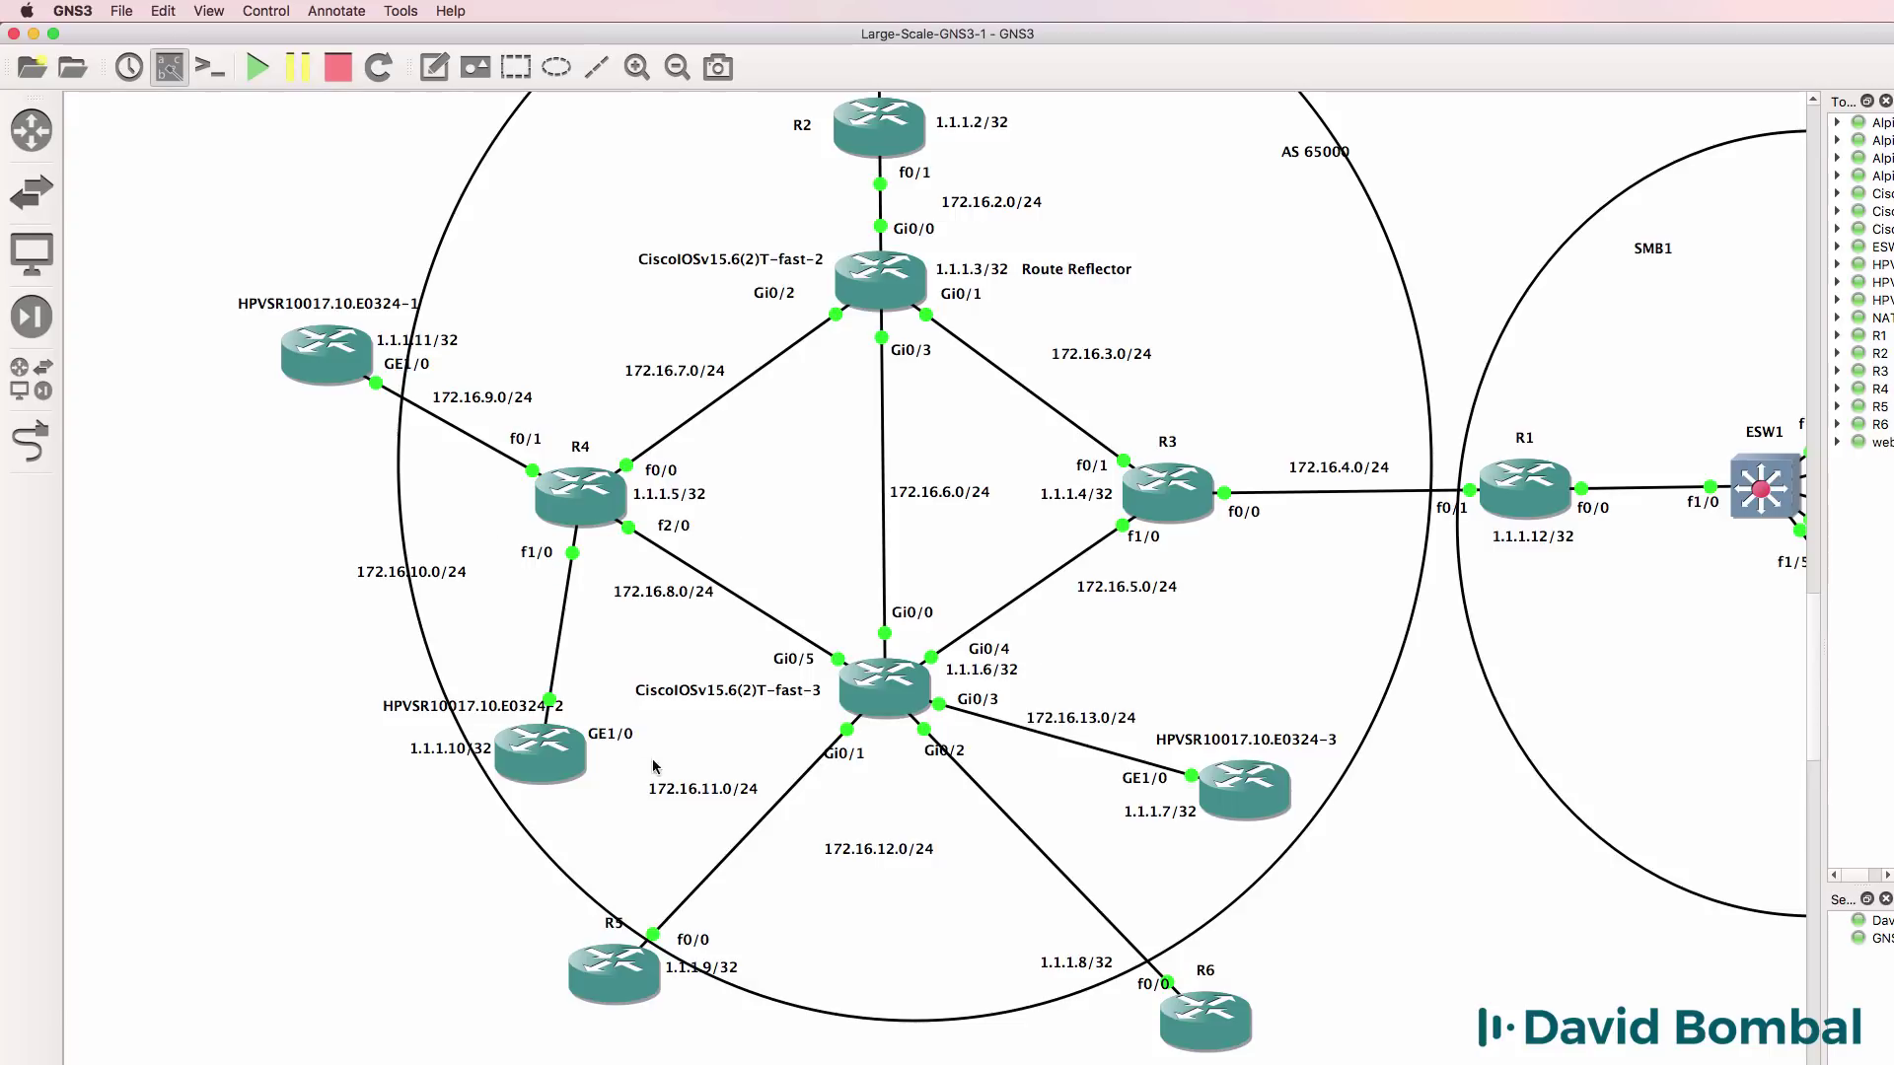
pyautogui.moveTo(608, 996); pyautogui.dragTo(523, 991)
pyautogui.moveTo(335, 344); pyautogui.dragTo(319, 293)
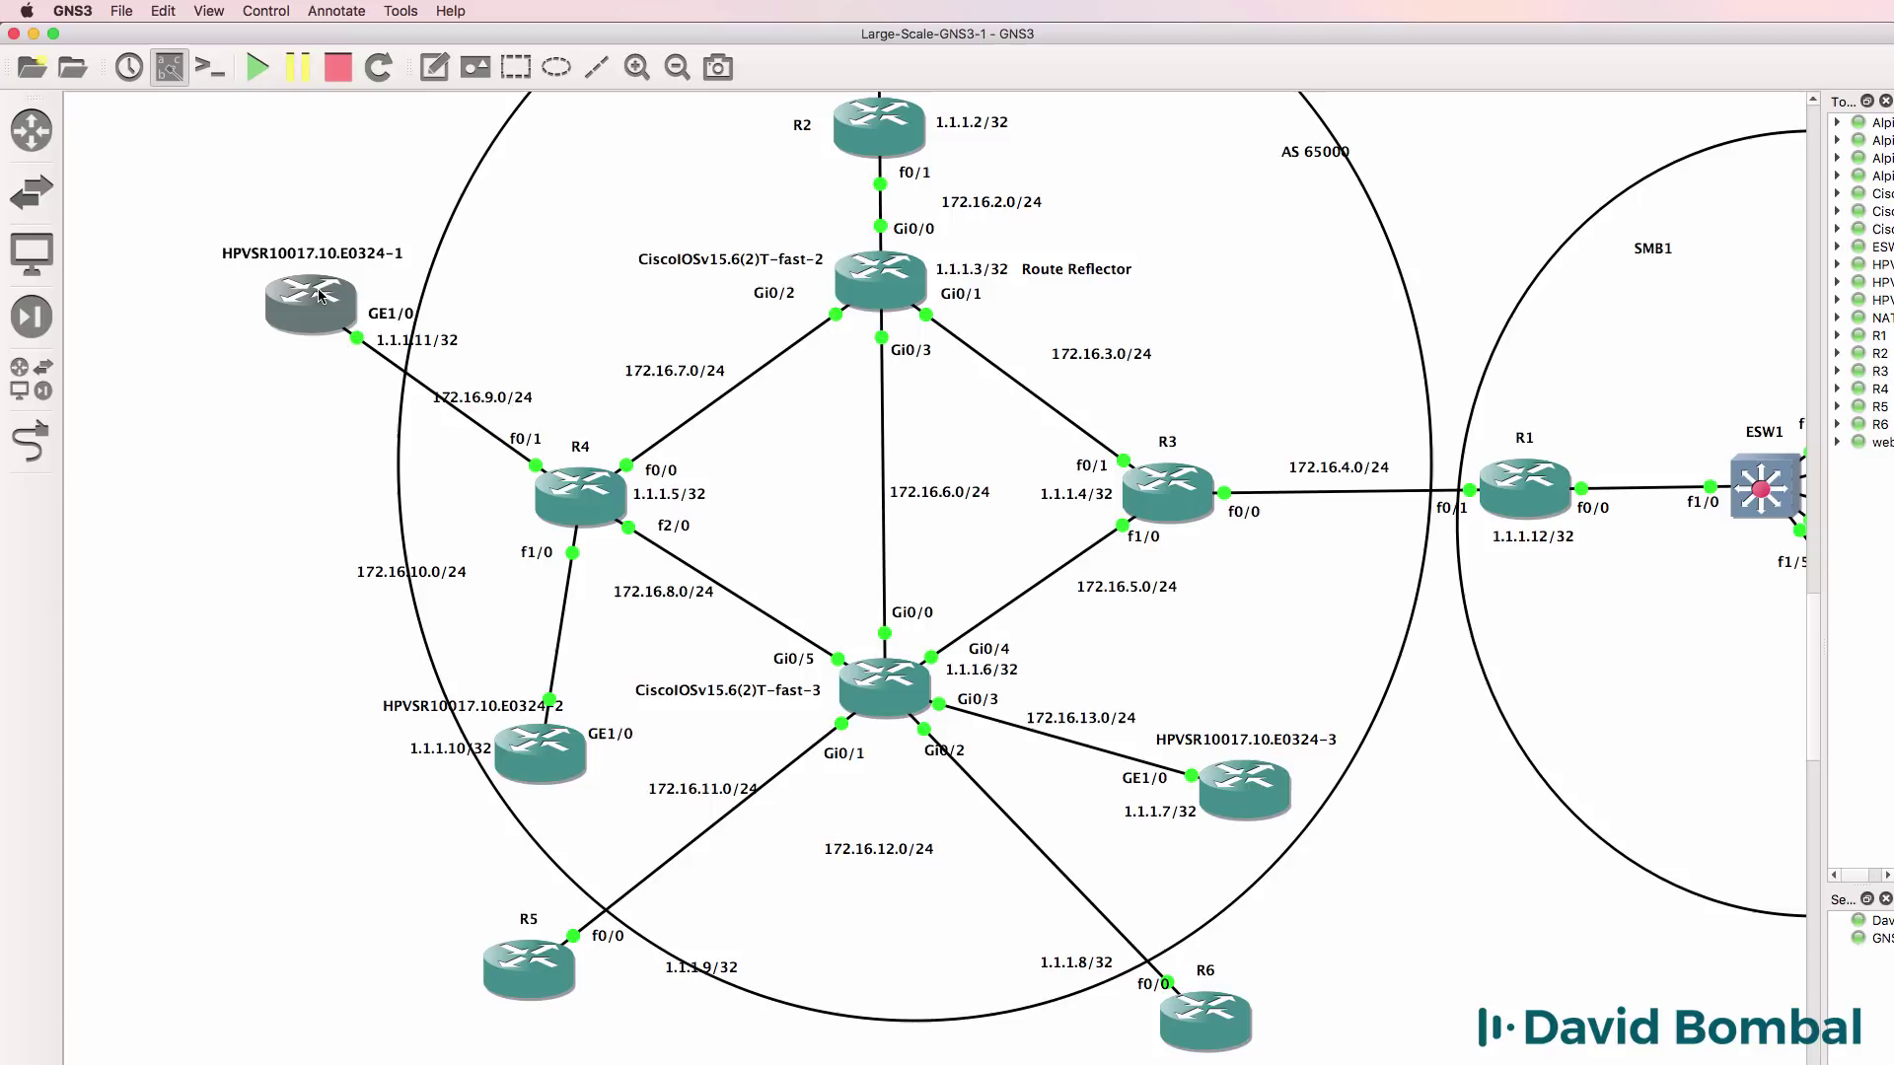
pyautogui.moveTo(548, 760); pyautogui.dragTo(574, 772)
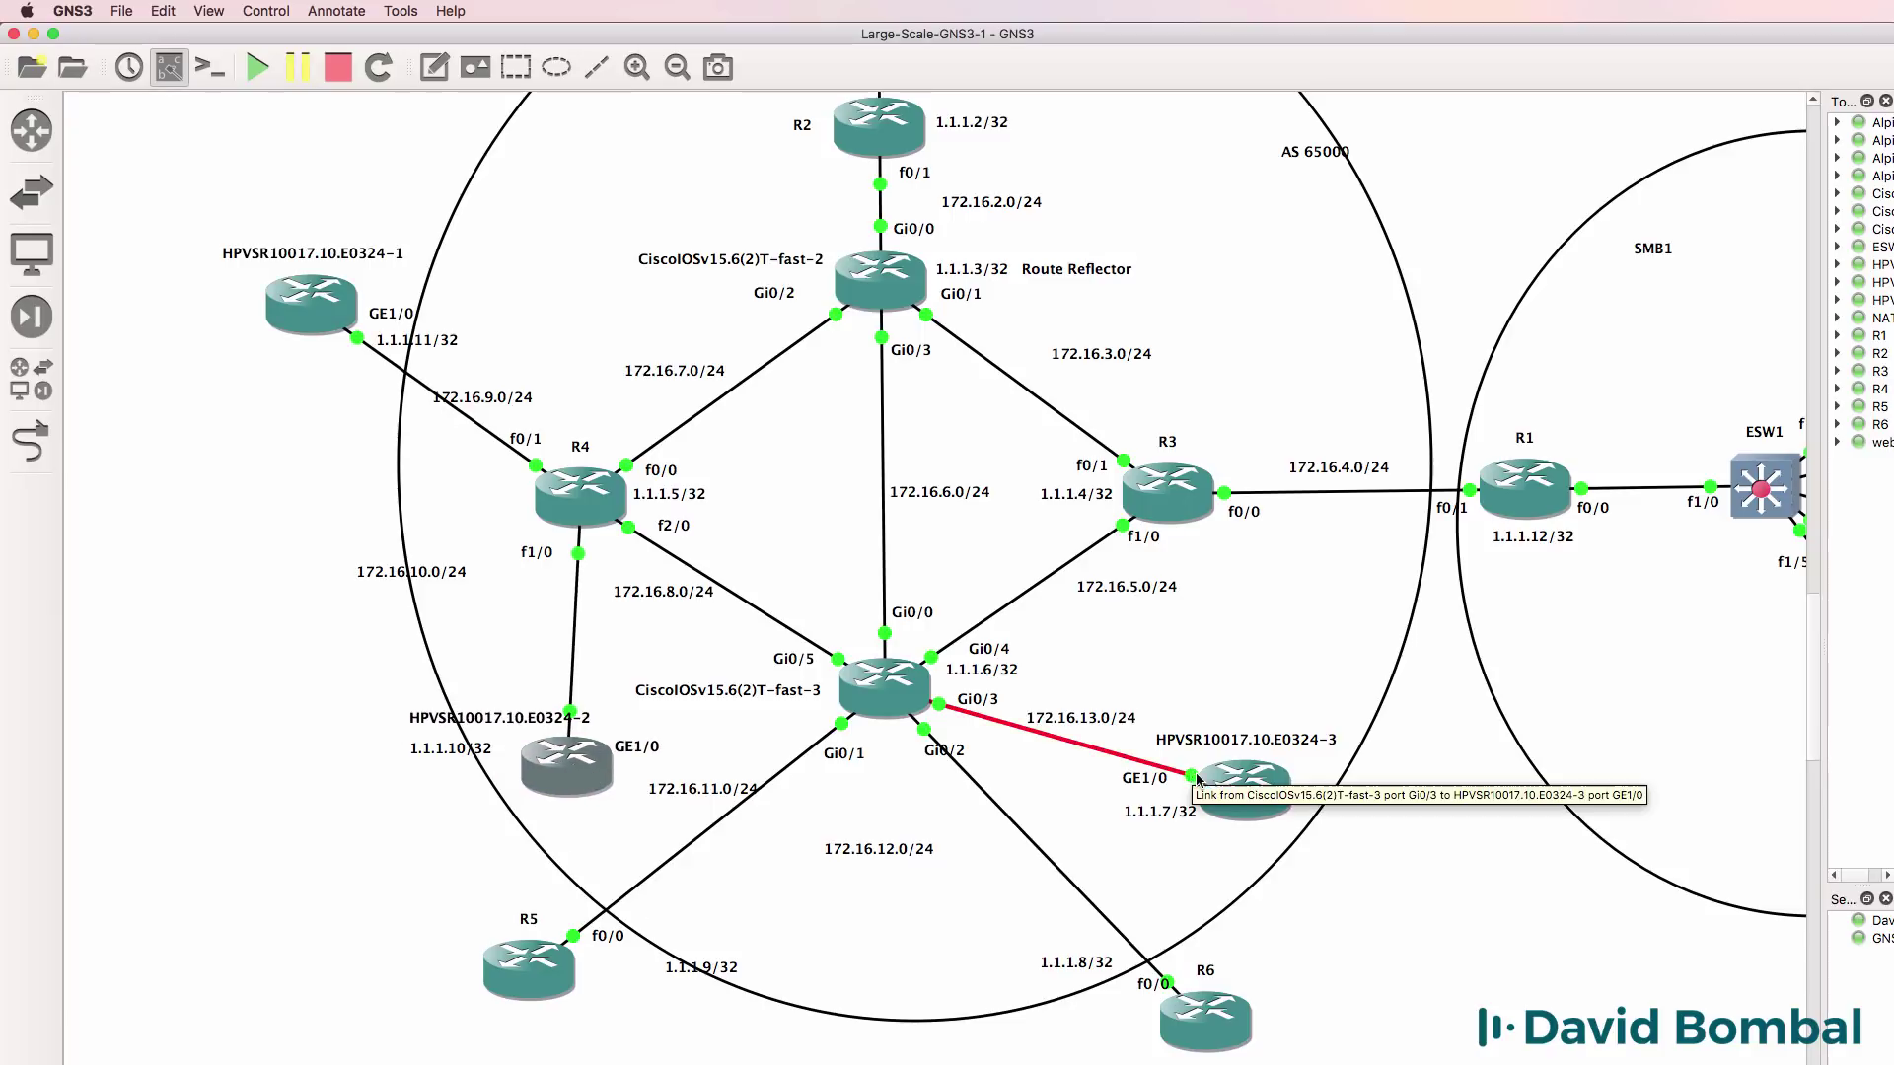
pyautogui.moveTo(1277, 795); pyautogui.dragTo(1281, 790)
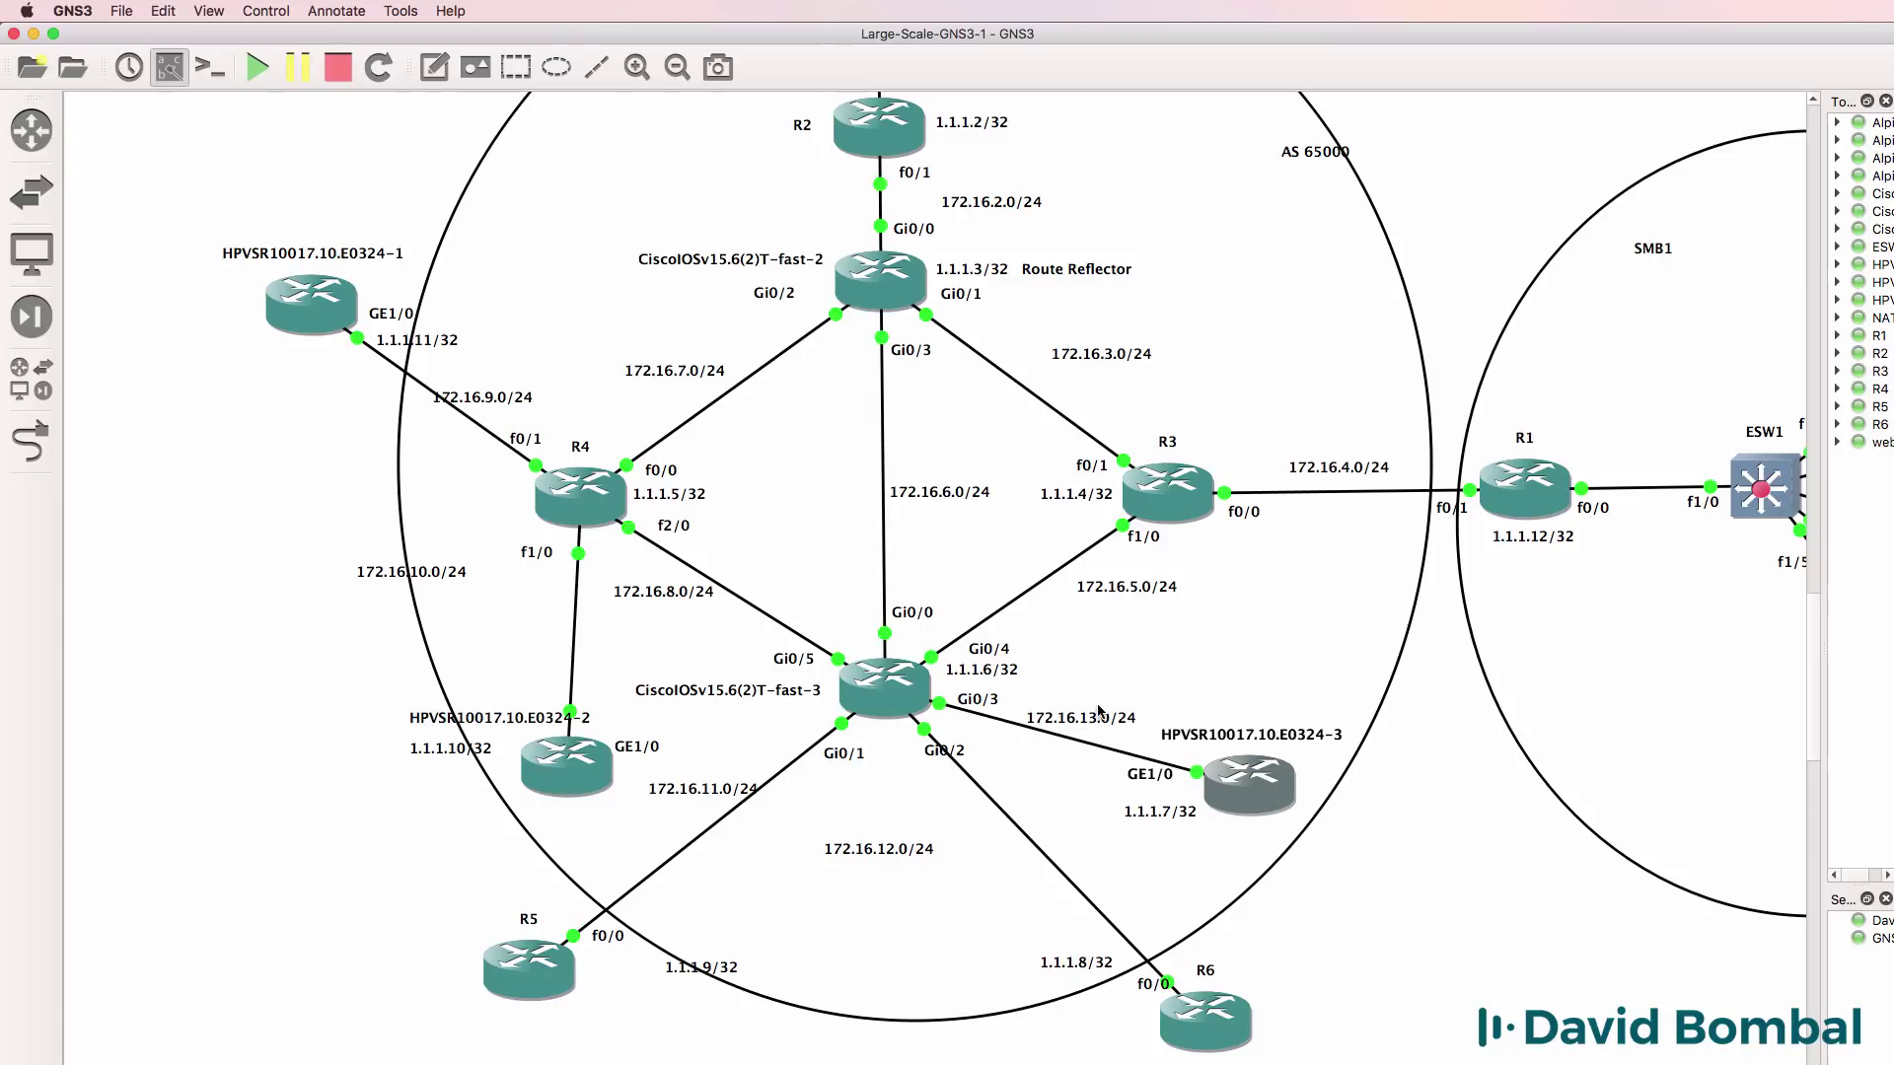
# Step: Nudge the 172.16.13.0/24 link label right and the AS 65000 label left inside the circle
pyautogui.moveTo(1089, 728); pyautogui.dragTo(1128, 725)
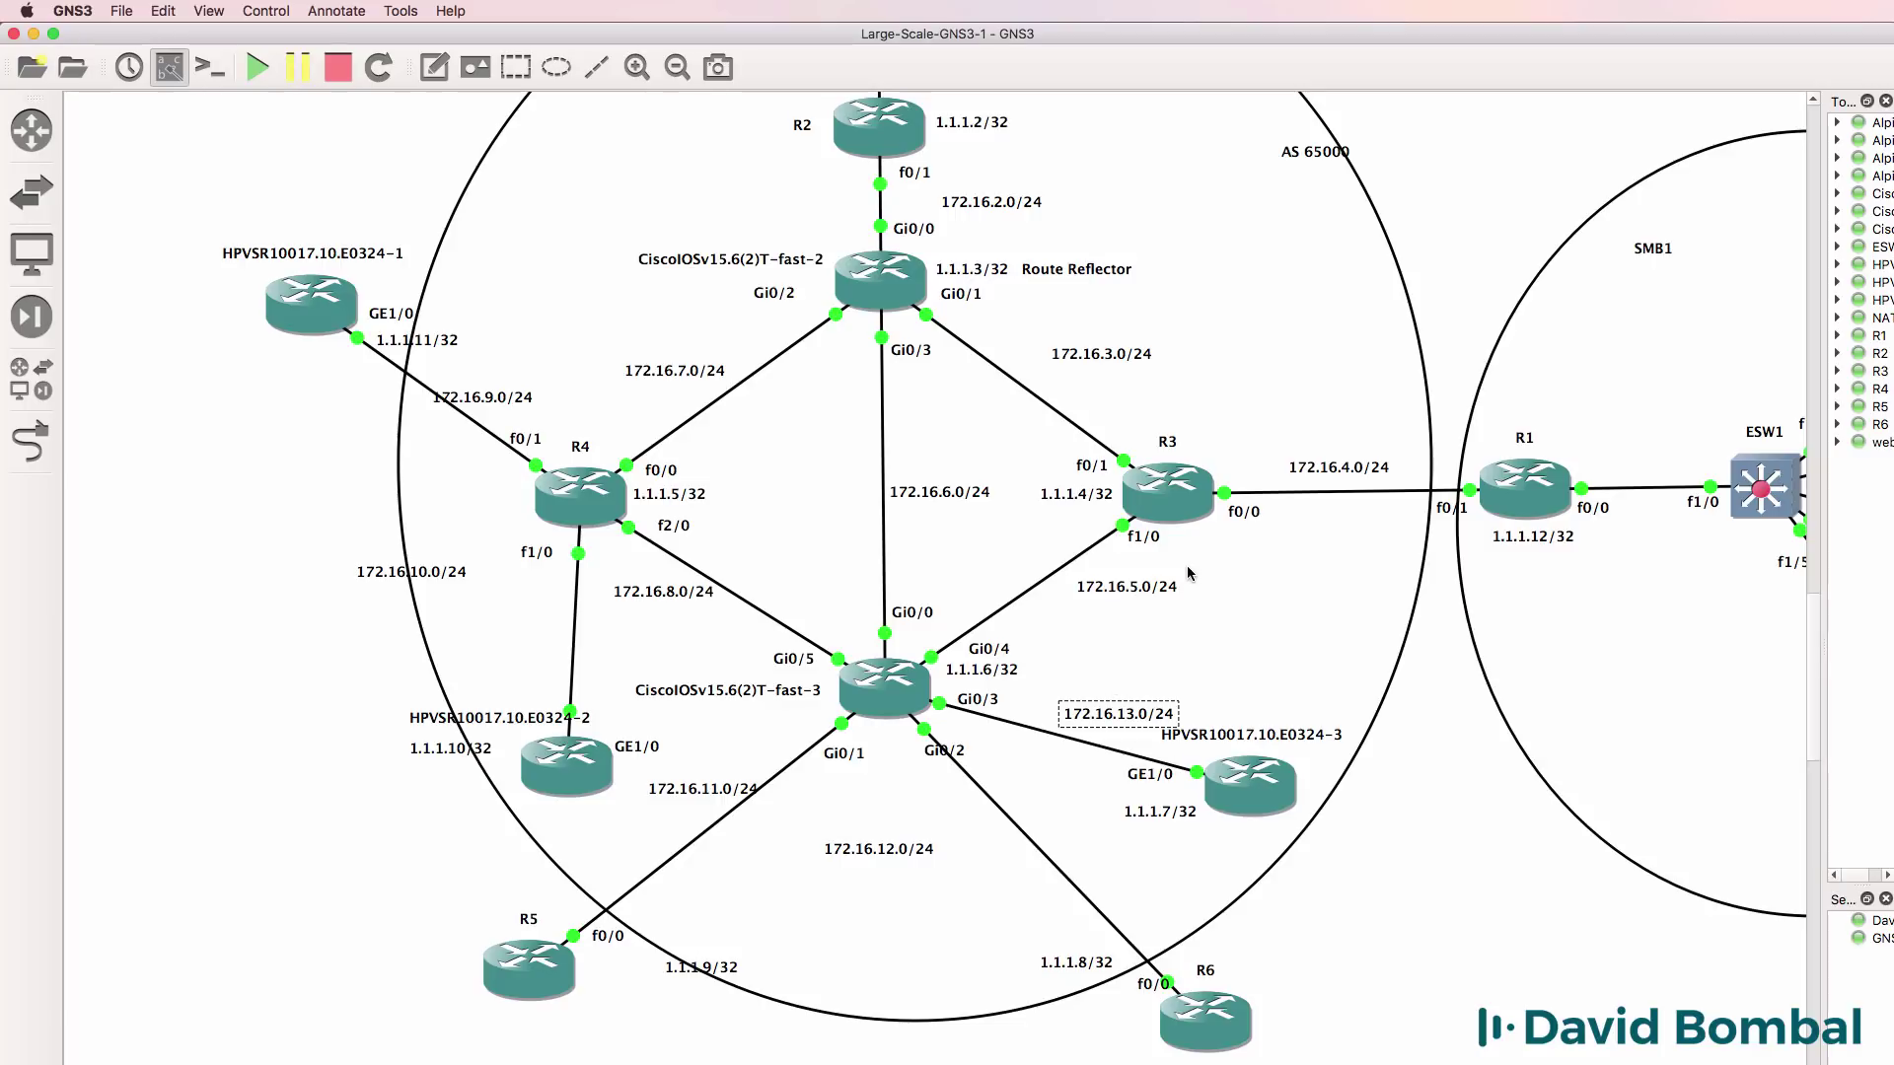
pyautogui.moveTo(1333, 149); pyautogui.dragTo(1242, 164)
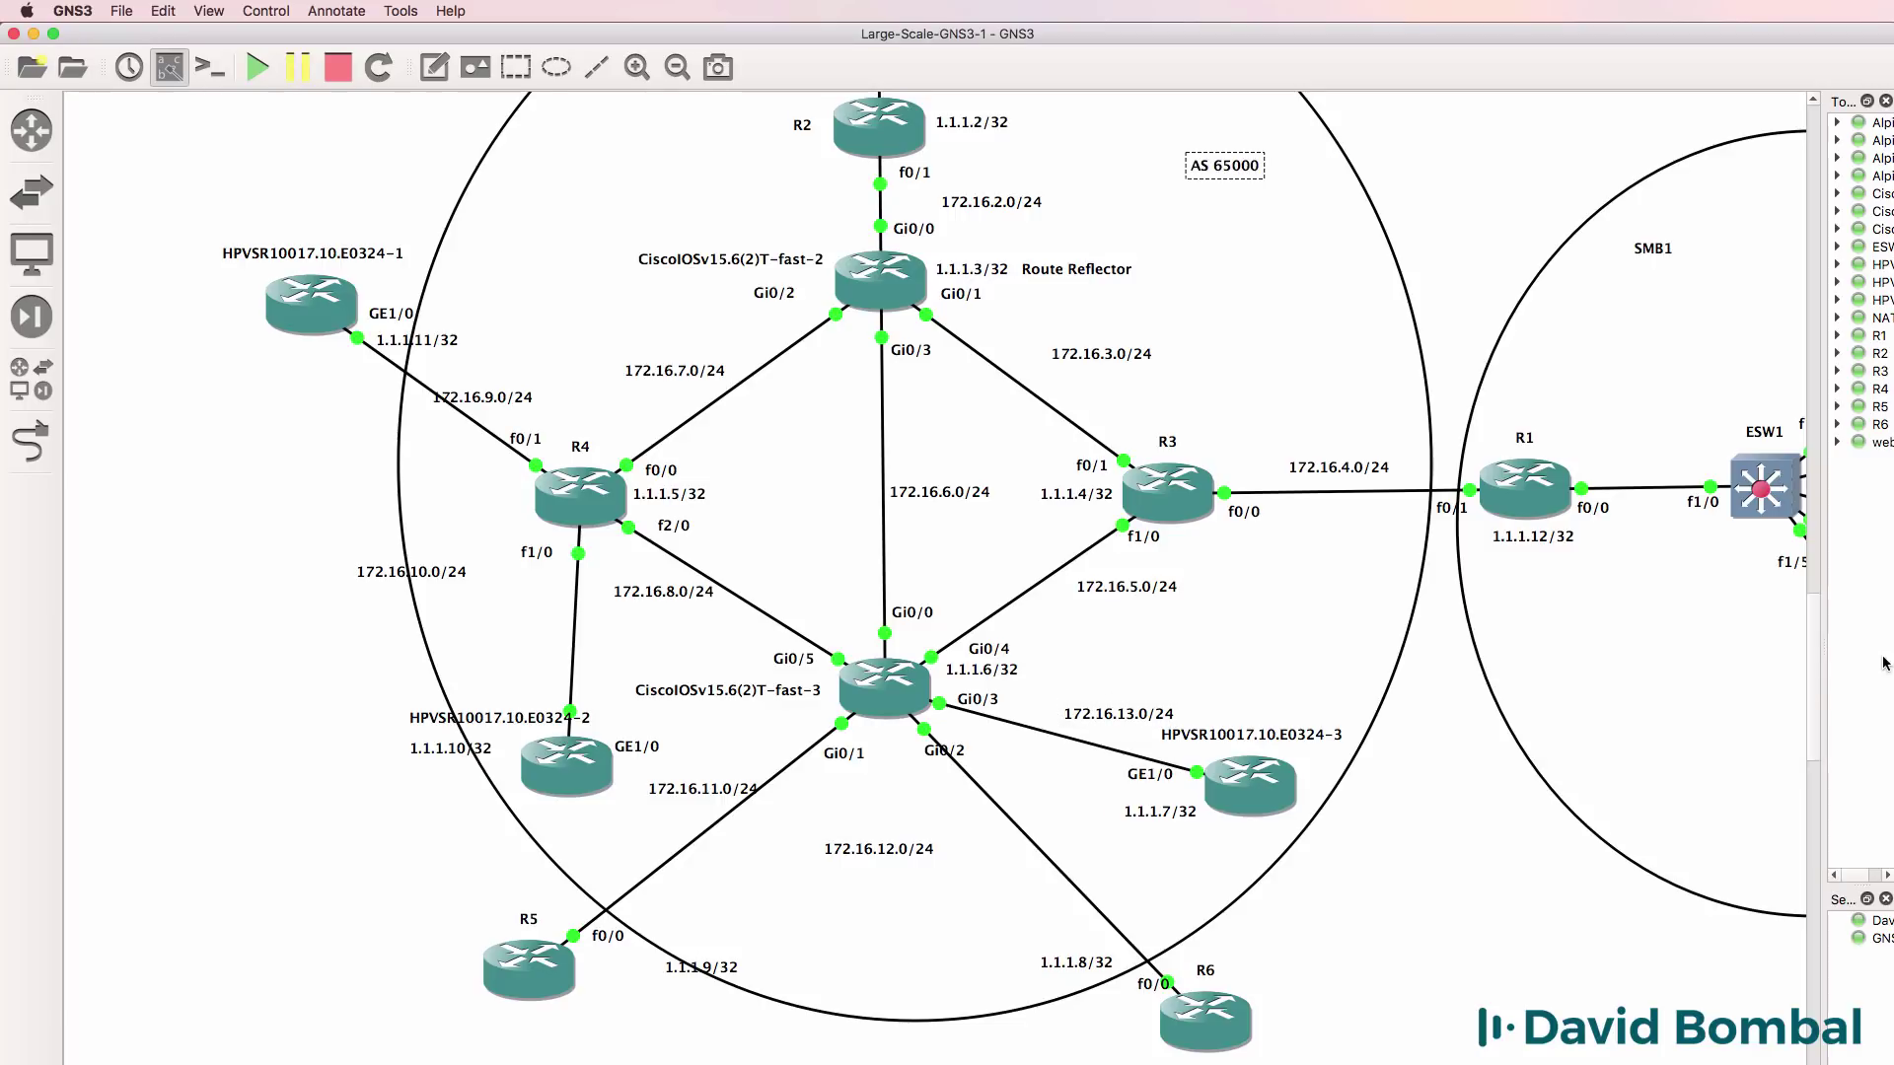
pyautogui.moveTo(1814, 675); pyautogui.dragTo(1812, 646)
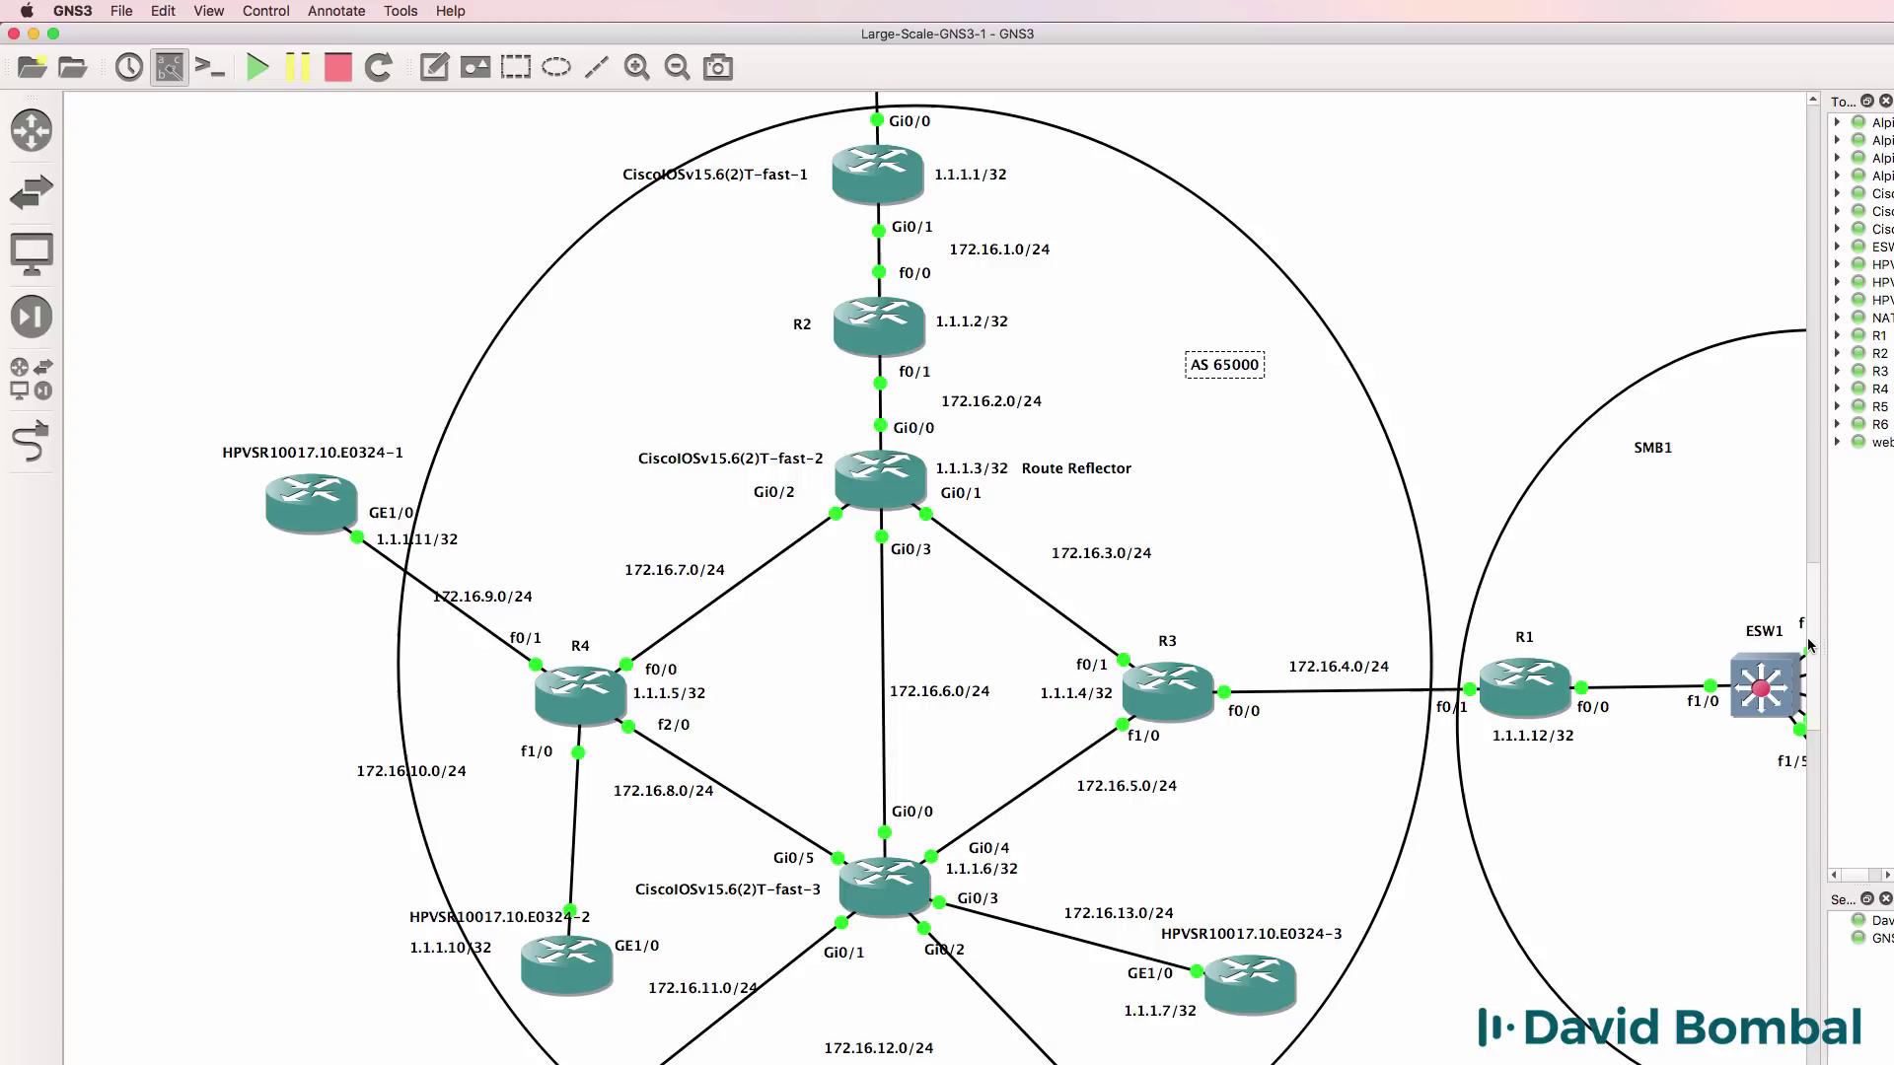